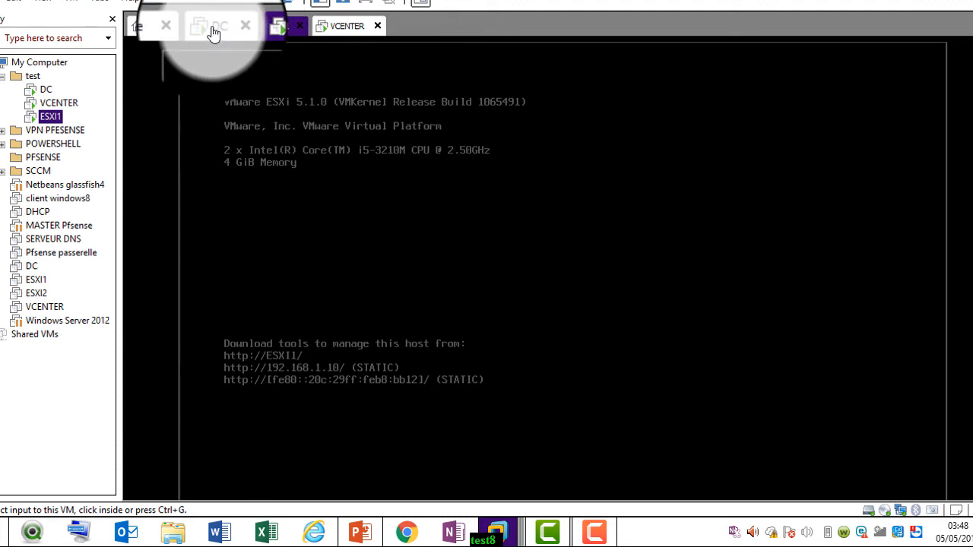
Switch to the vCenter machine and view esxi1.itforall.it's hardware summary, including datastore1
click(214, 28)
click(346, 29)
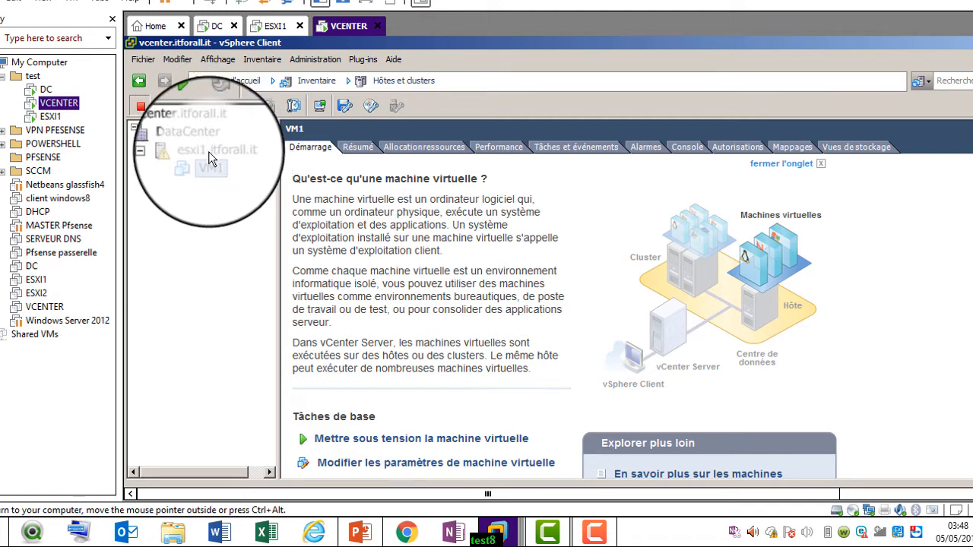
click(209, 151)
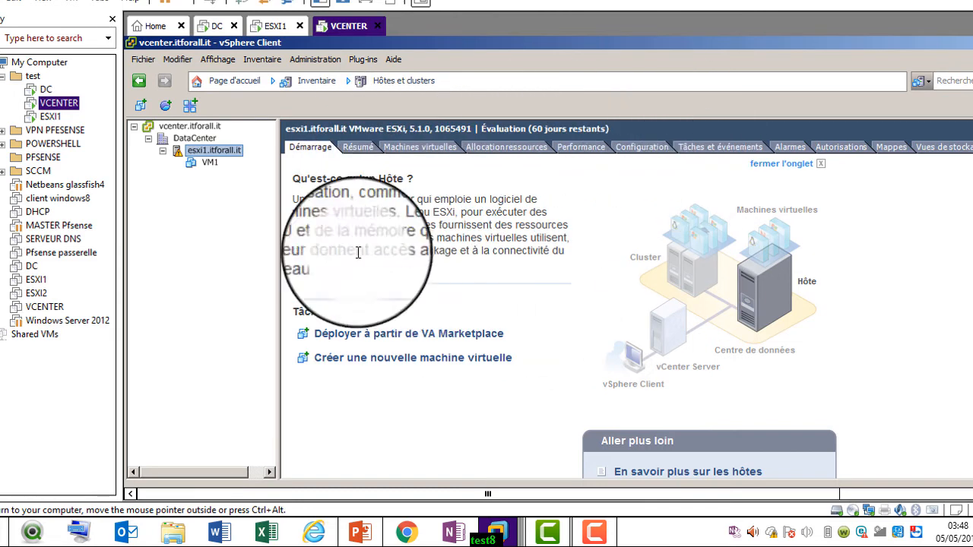
click(366, 148)
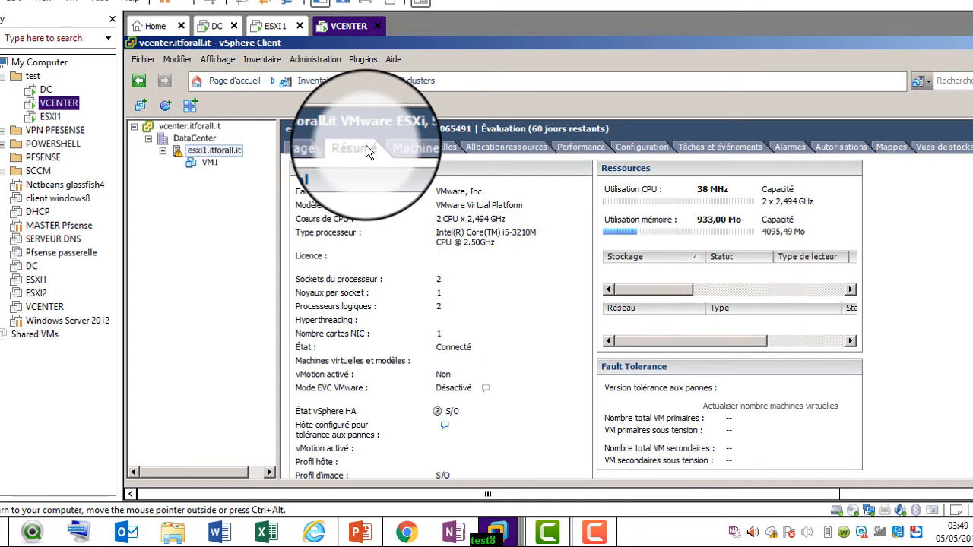
click(660, 315)
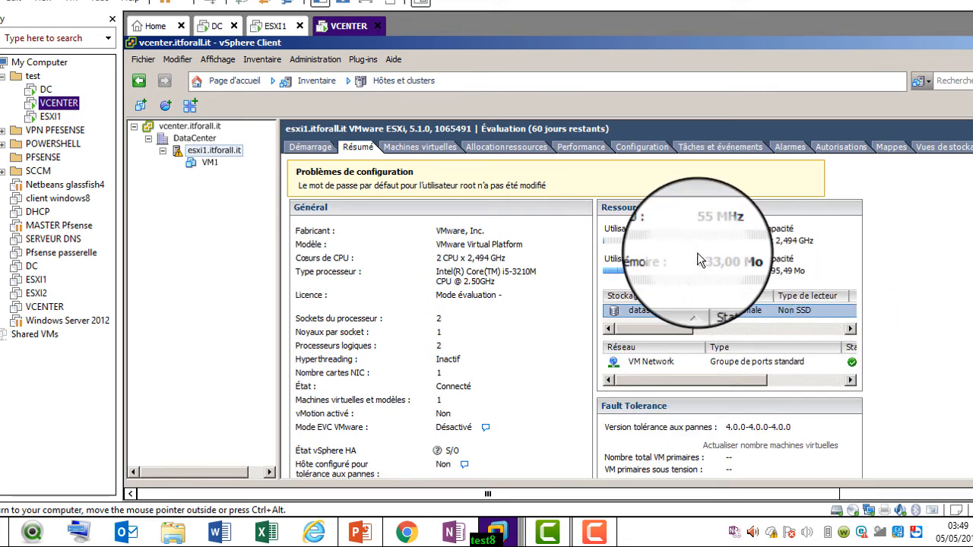
List the host's virtual machines, then open its Configuration page showing the i5-3210M processor
click(421, 147)
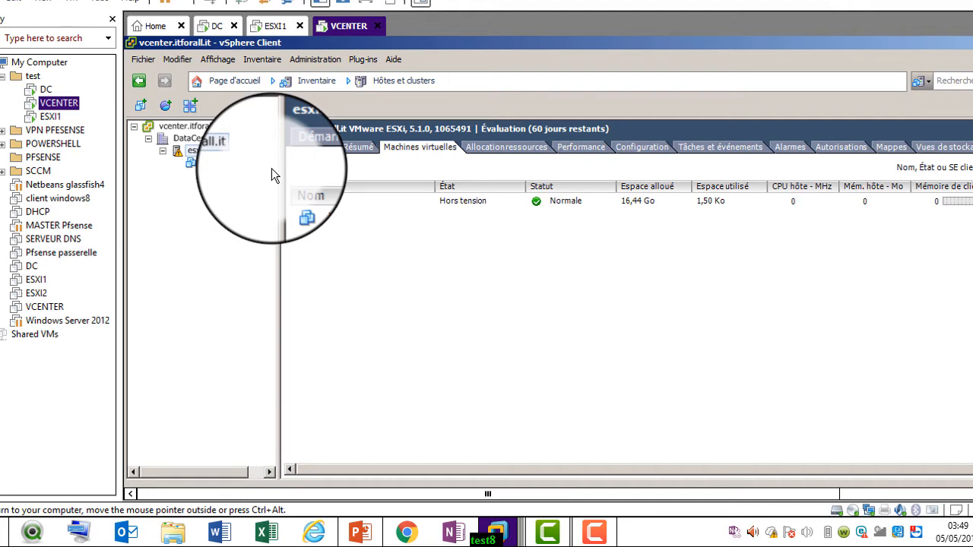
click(219, 149)
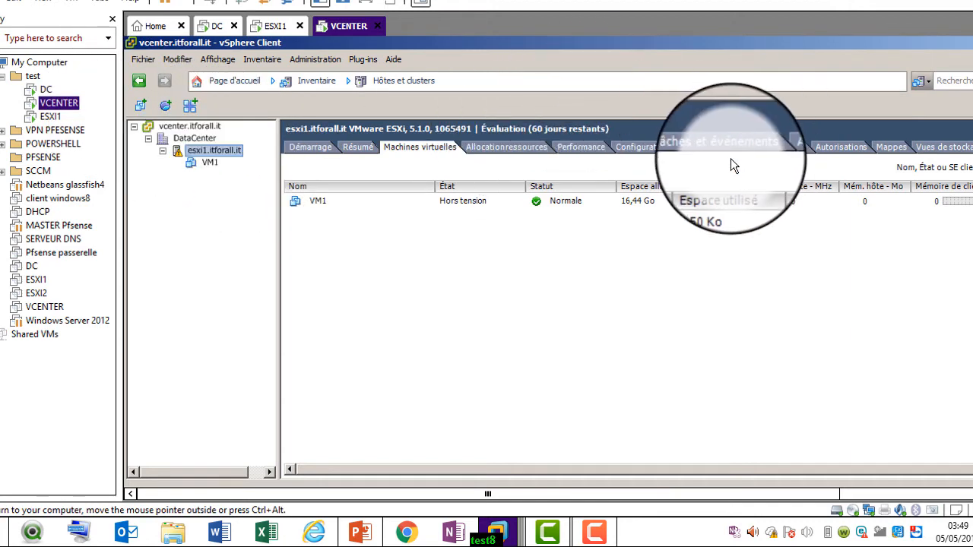
click(643, 148)
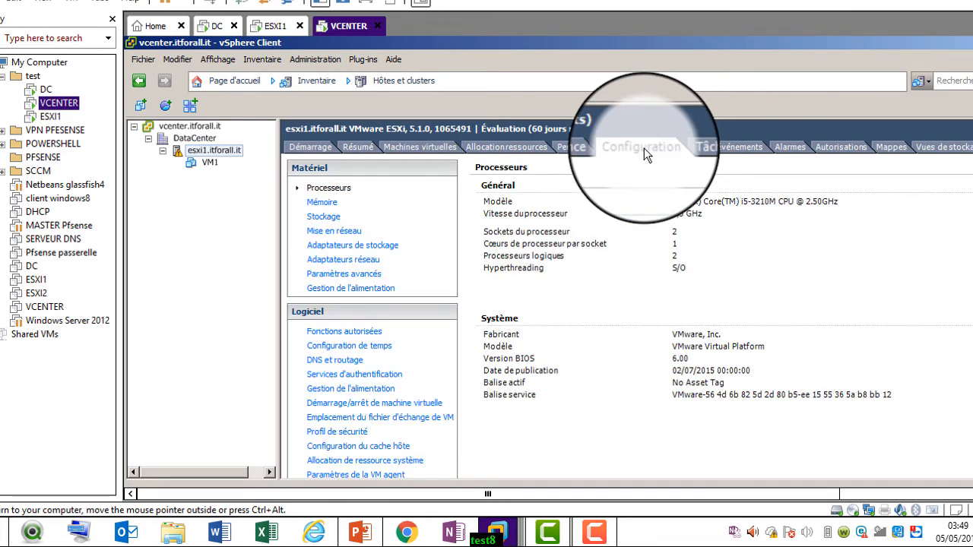
View the network adapters, then the vSwitch0 diagram with VM Network, Management Network and vmnic0
click(344, 258)
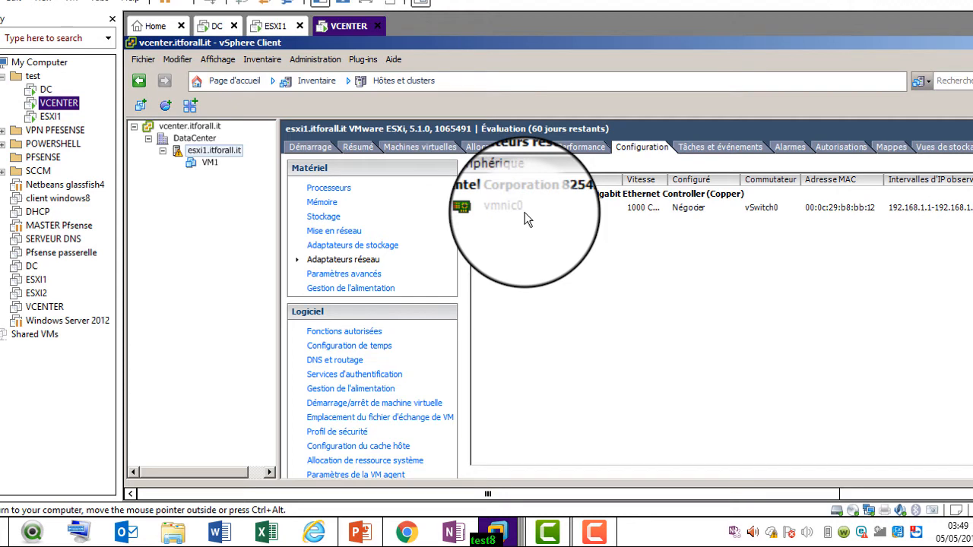
key(ctrl+alt)
click(333, 231)
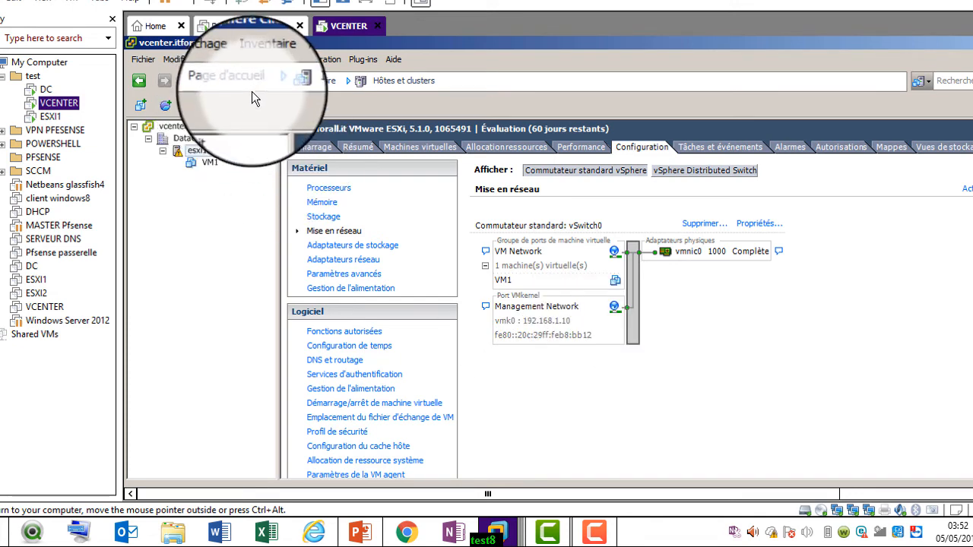
click(276, 28)
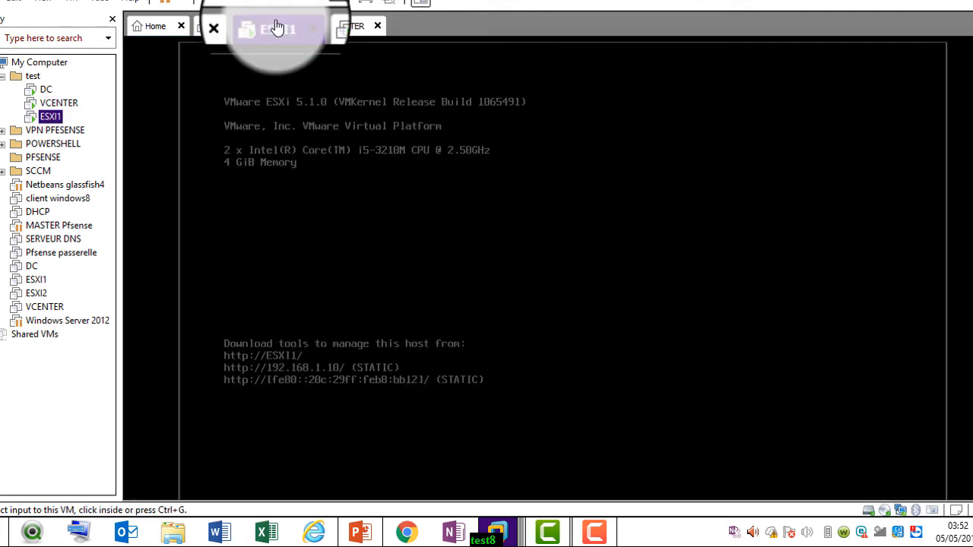
click(401, 259)
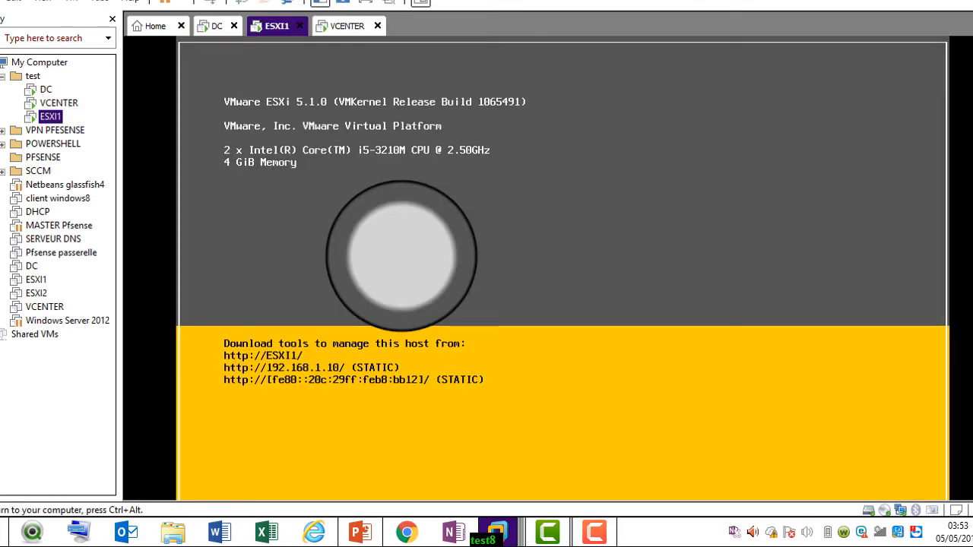
key(F2)
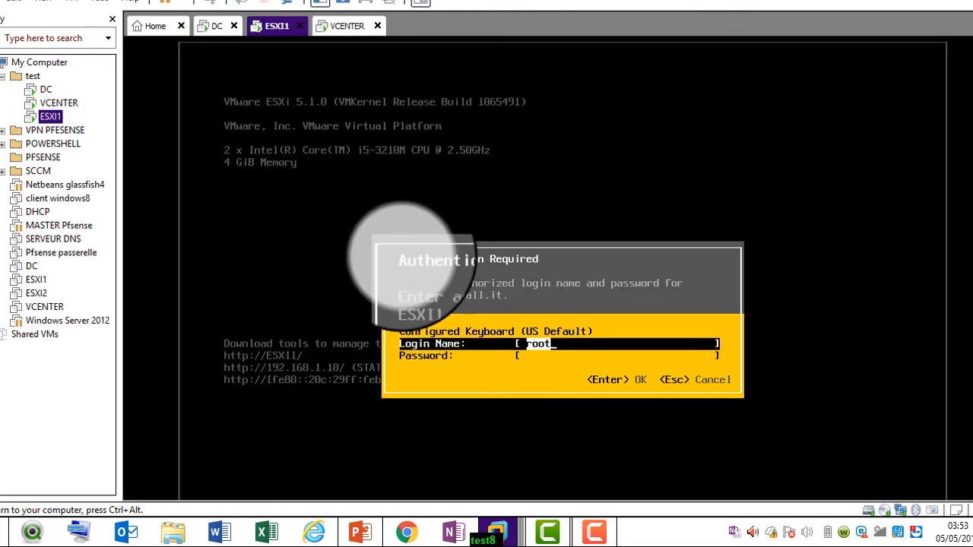
key(Tab)
key(Return)
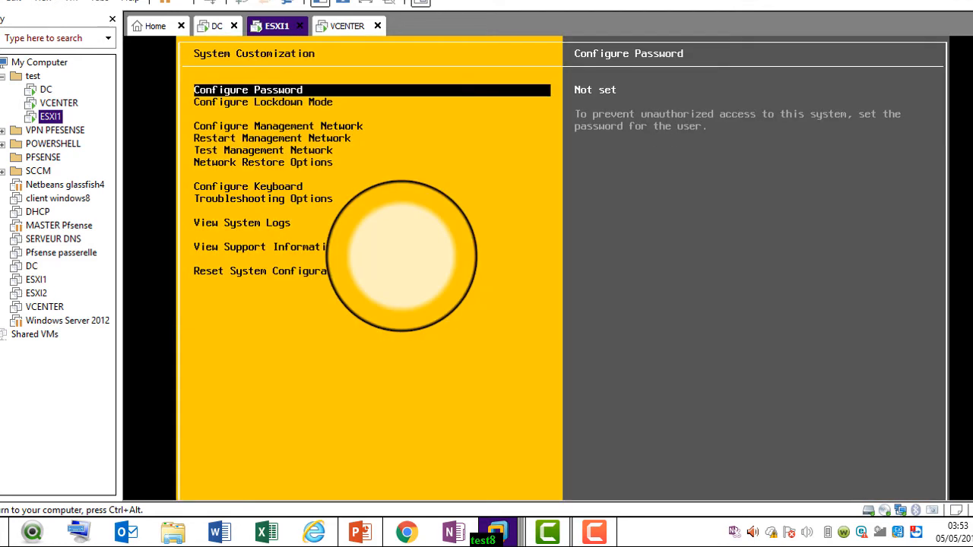
key(Down)
key(Down)
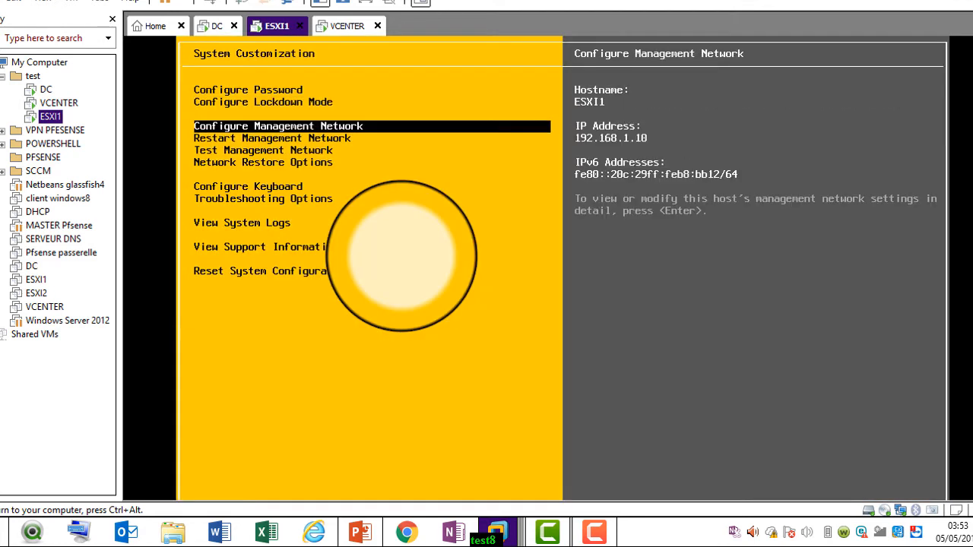
key(Return)
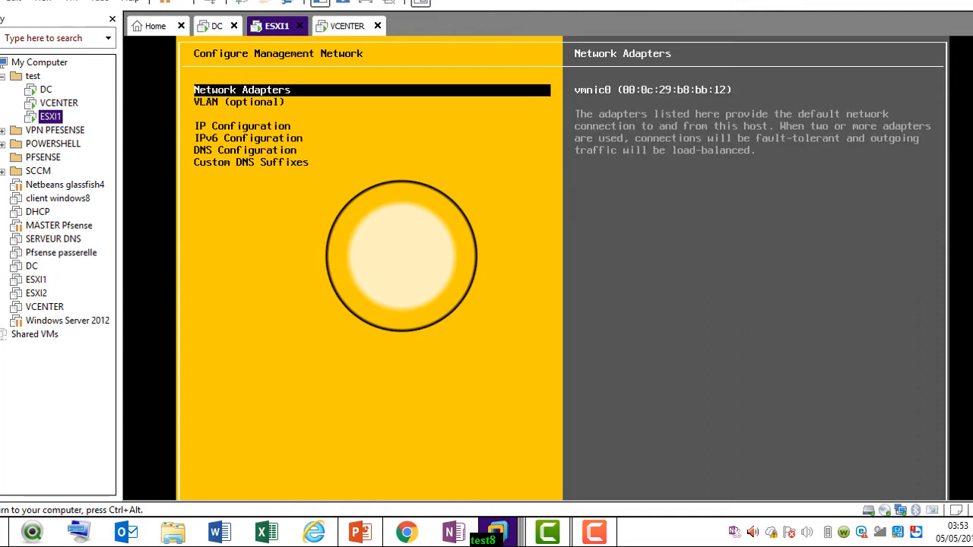
key(Down)
key(Down)
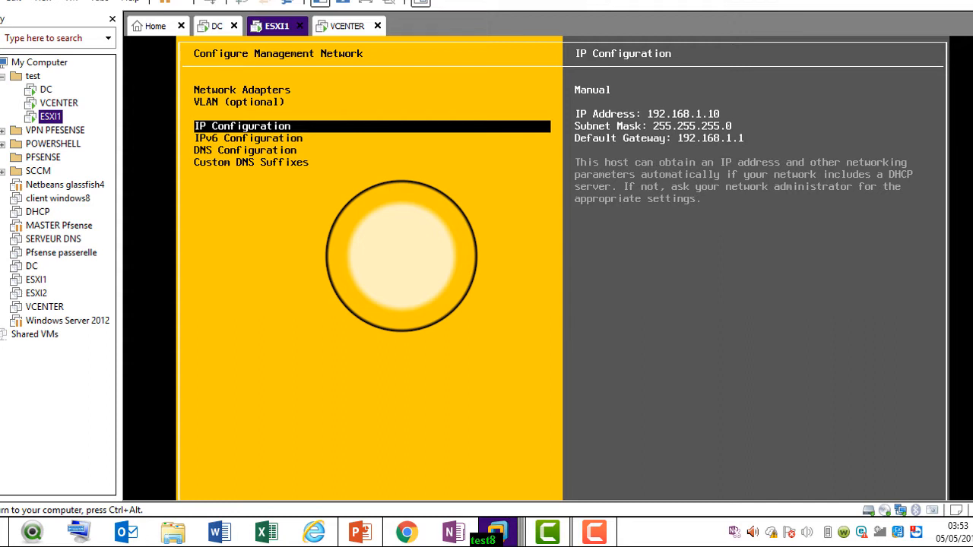
click(346, 26)
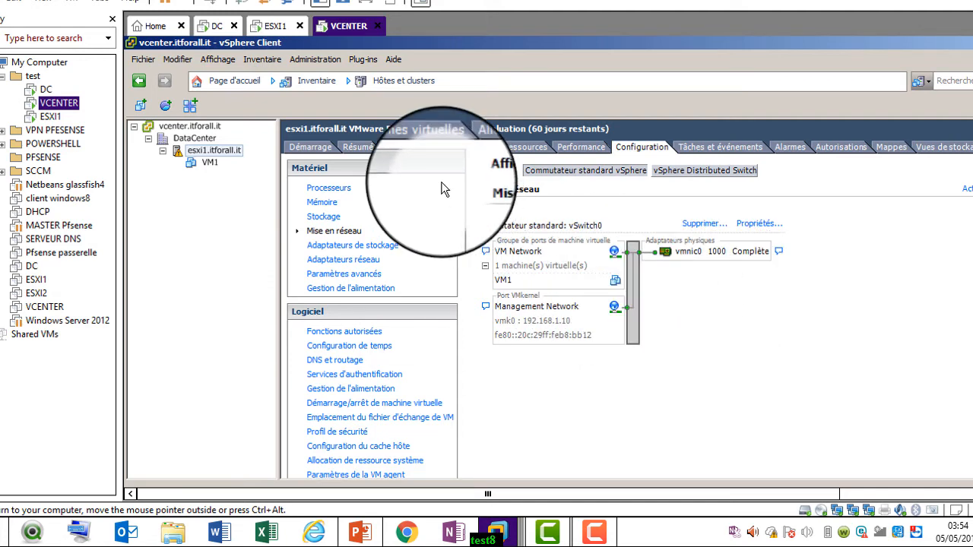
Start a typical new virtual machine on esxi1.itforall.it named VM2 in DataCenter
right_click(208, 150)
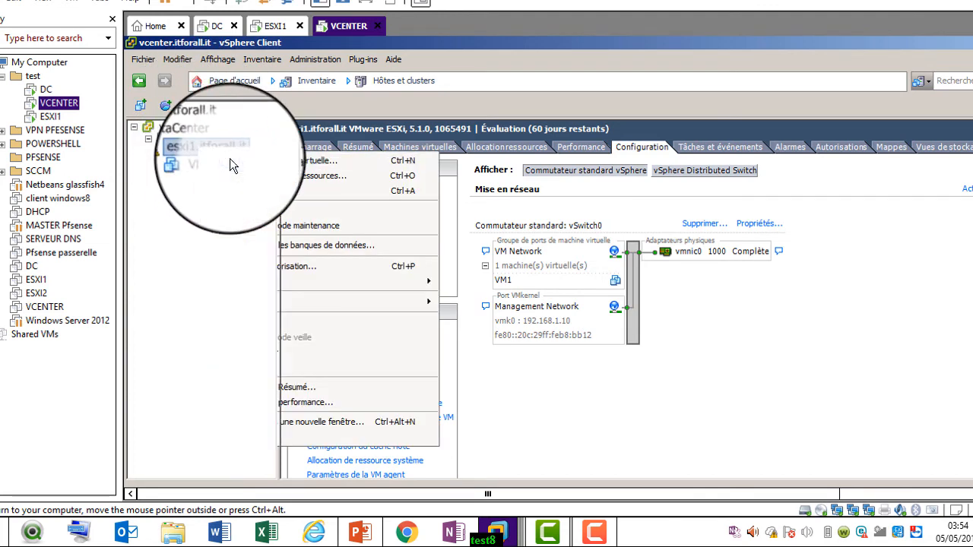
click(230, 158)
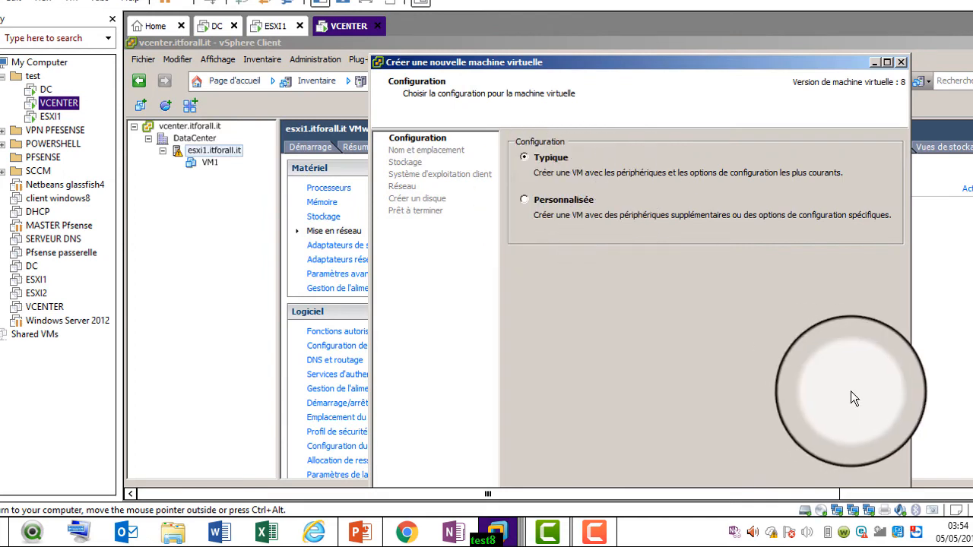
click(367, 6)
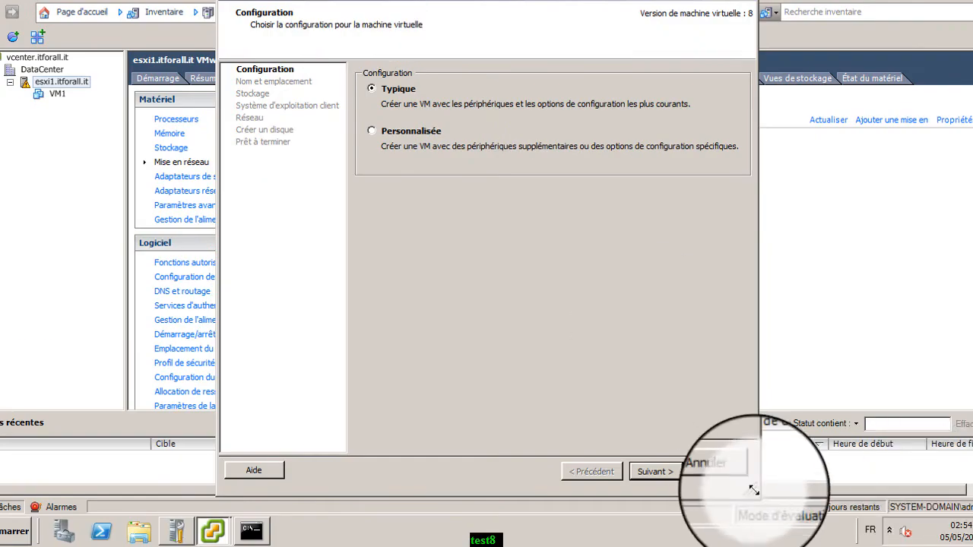
click(663, 472)
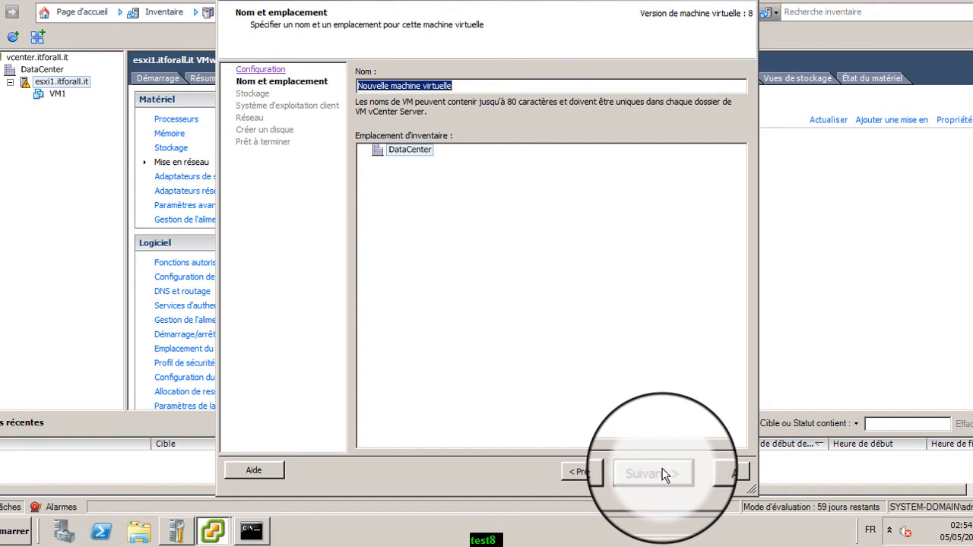
text(V)
key(BackSpace)
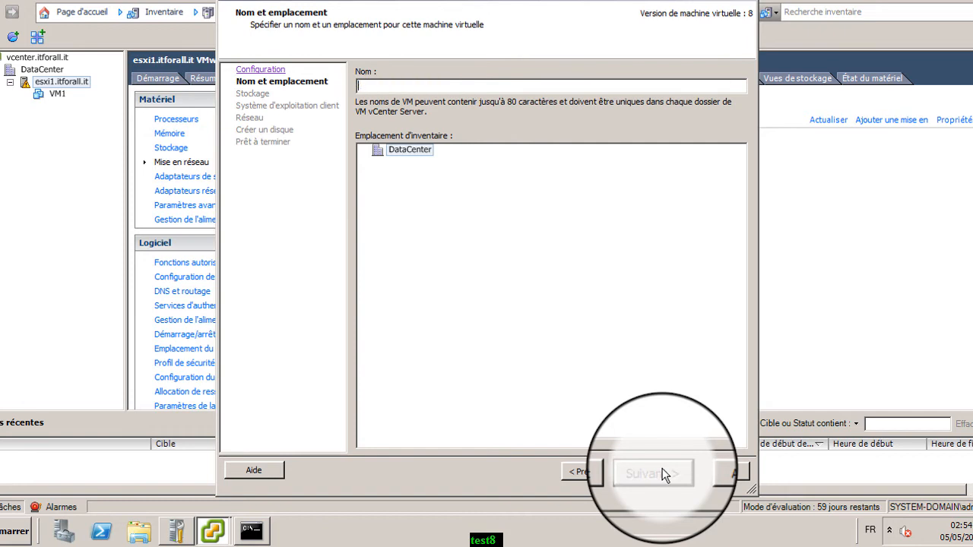
text(VM2)
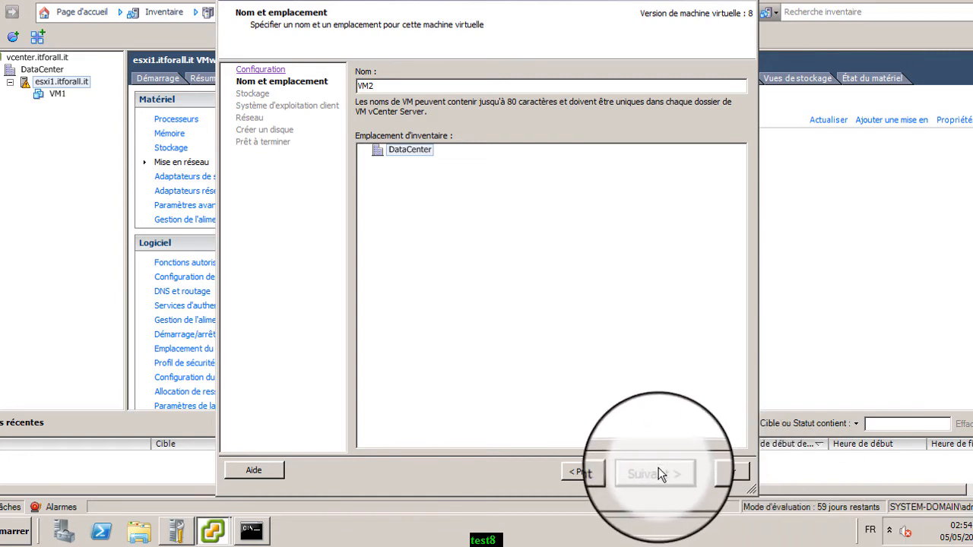
click(658, 469)
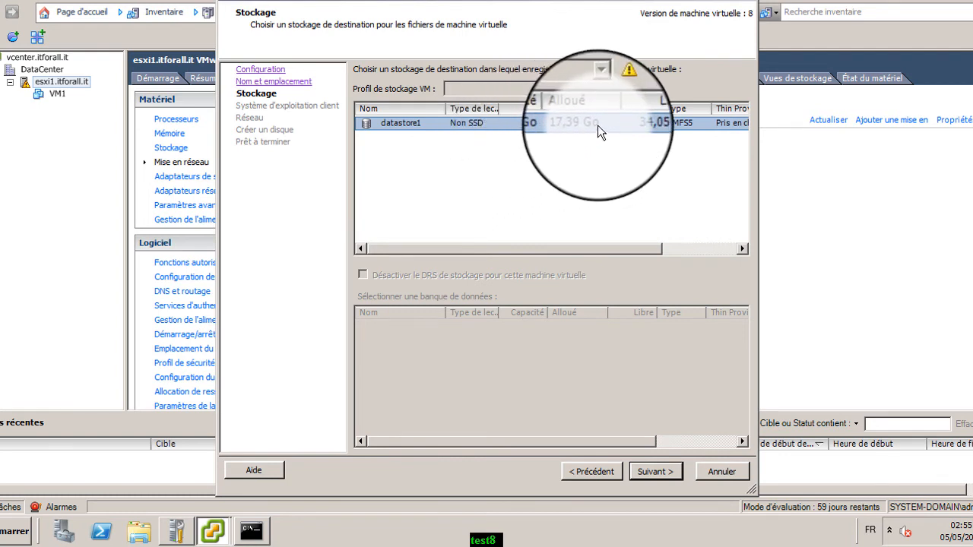
Step back and forth through the wizard pages, then set the guest operating system to Linux
click(644, 471)
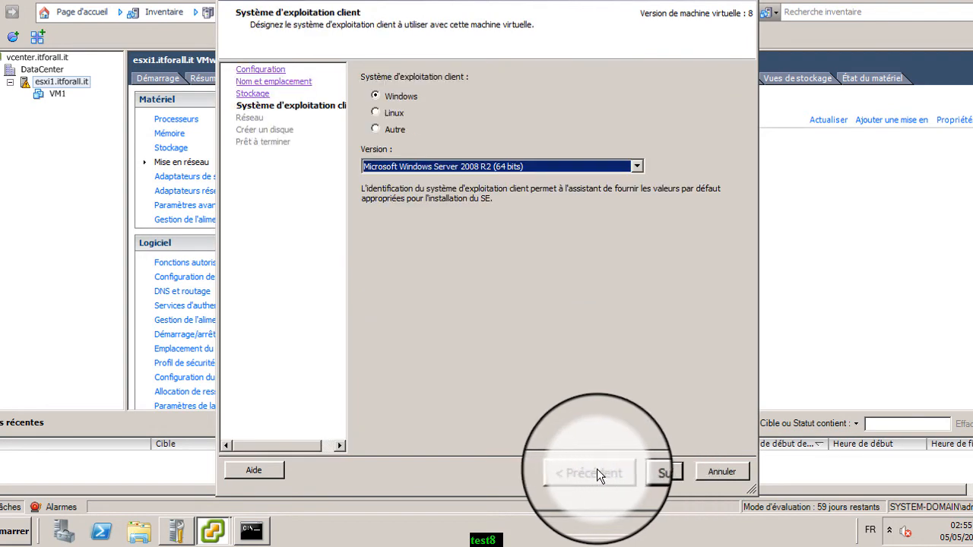
click(597, 471)
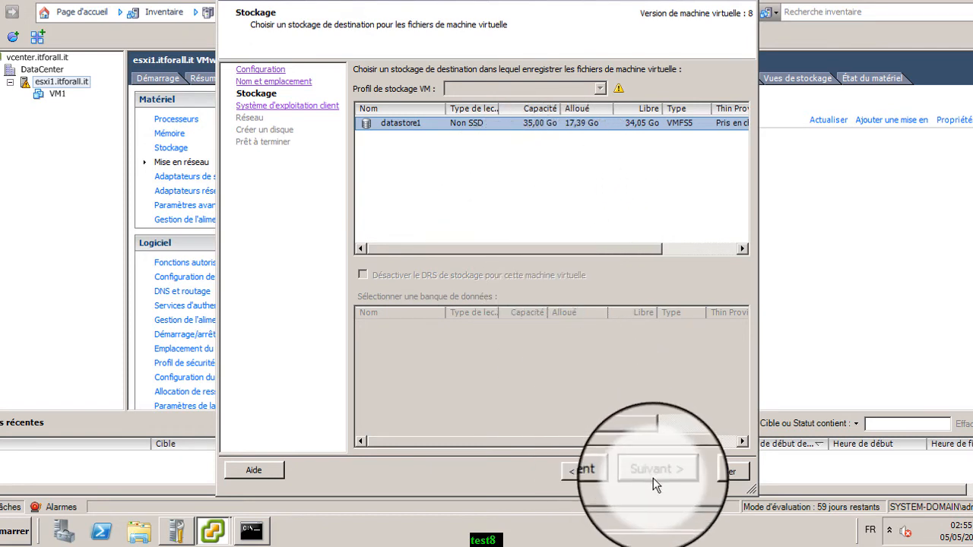
click(608, 470)
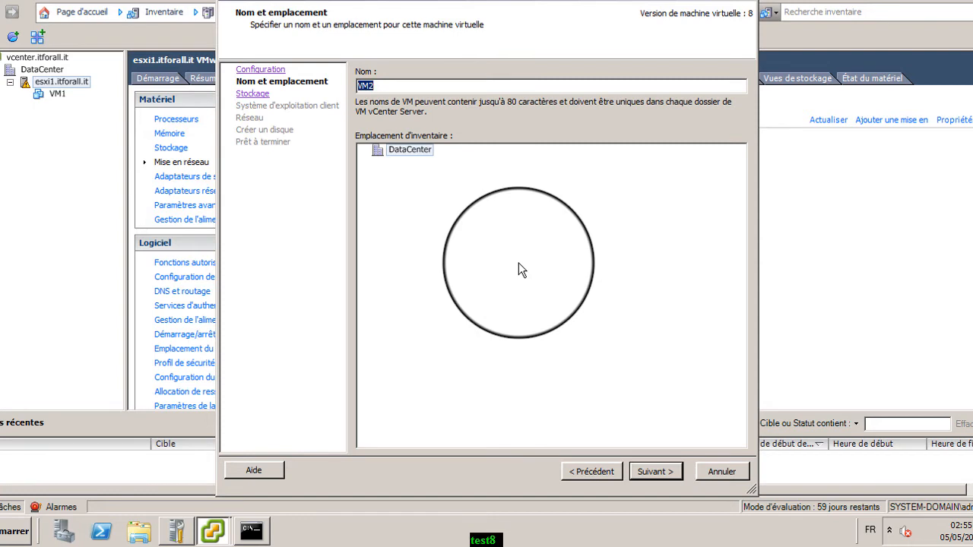
click(661, 474)
click(660, 474)
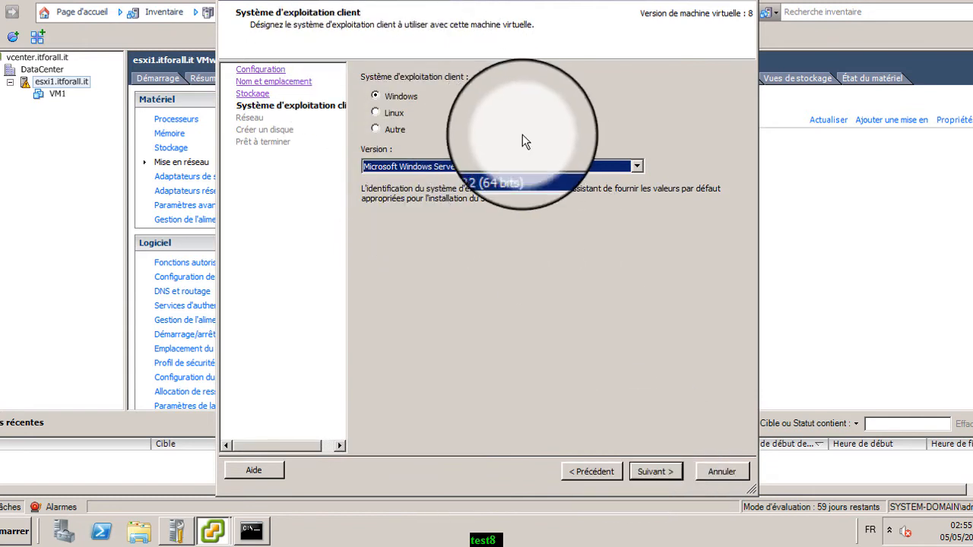
click(379, 112)
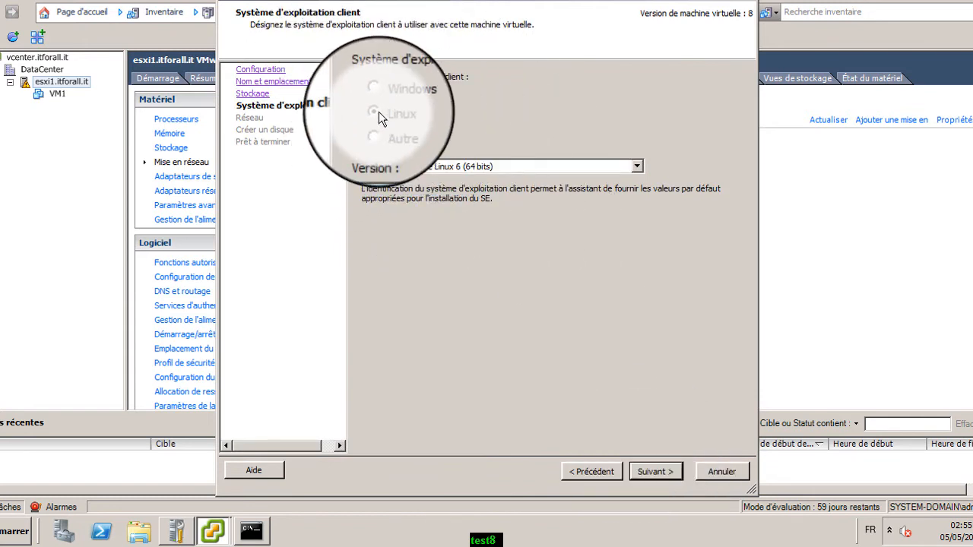
click(643, 469)
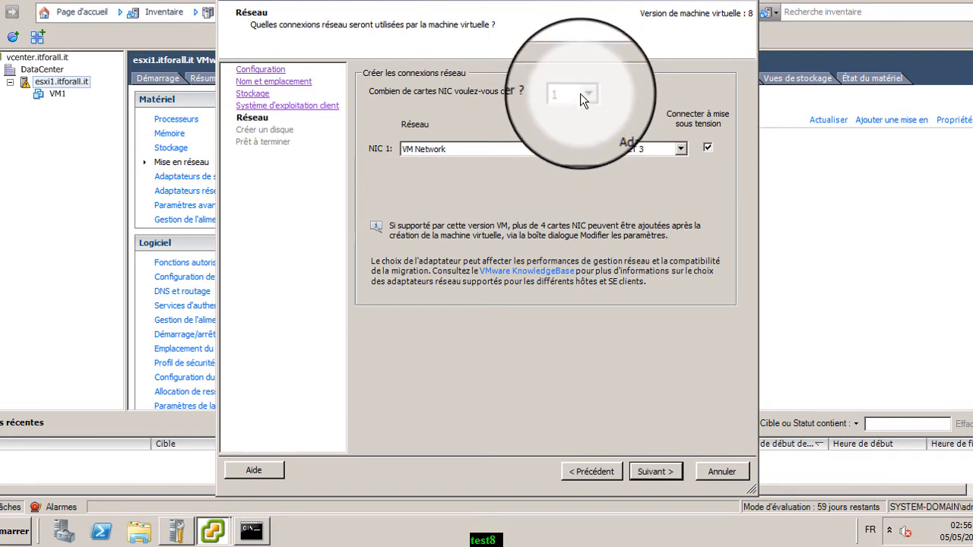
Keep one network card with VM Network for NIC 1, and move the wizard window left
click(588, 96)
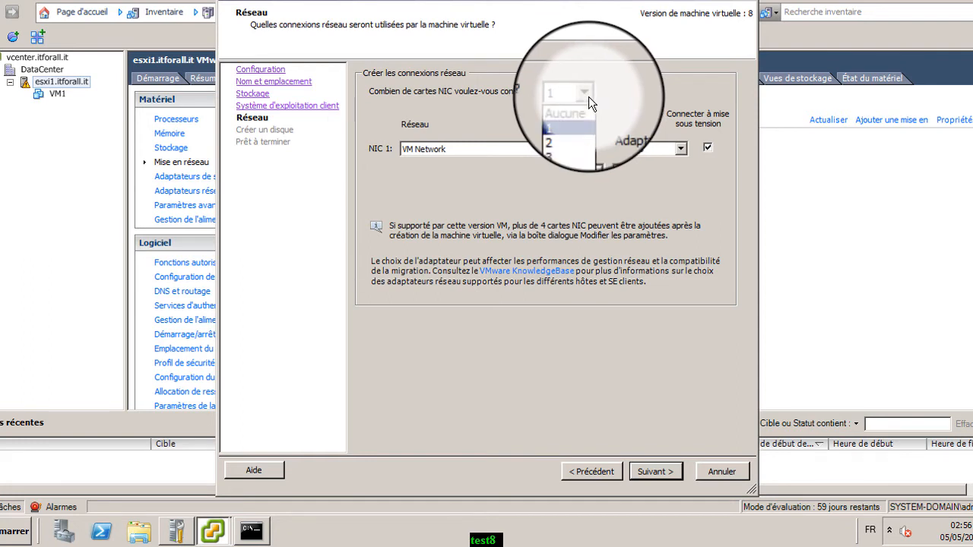
click(588, 97)
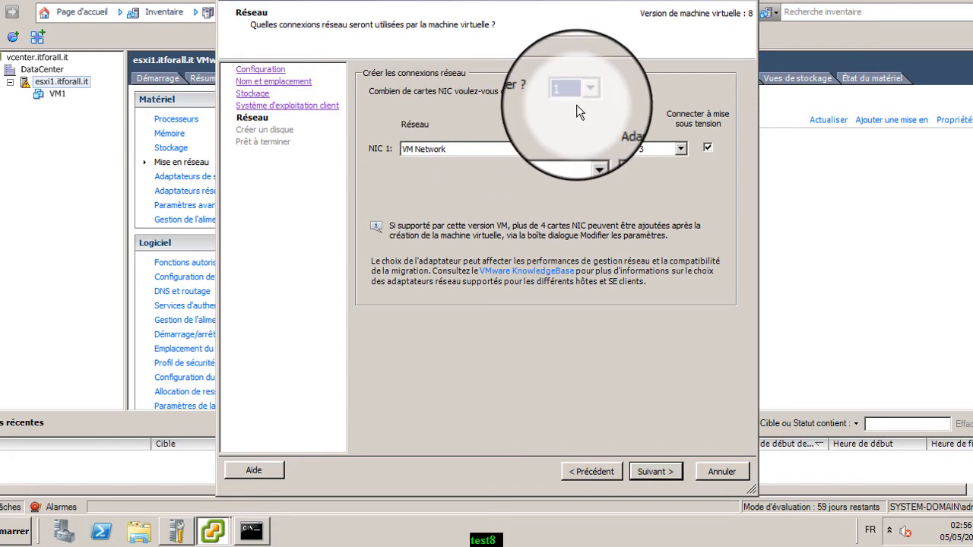
click(590, 149)
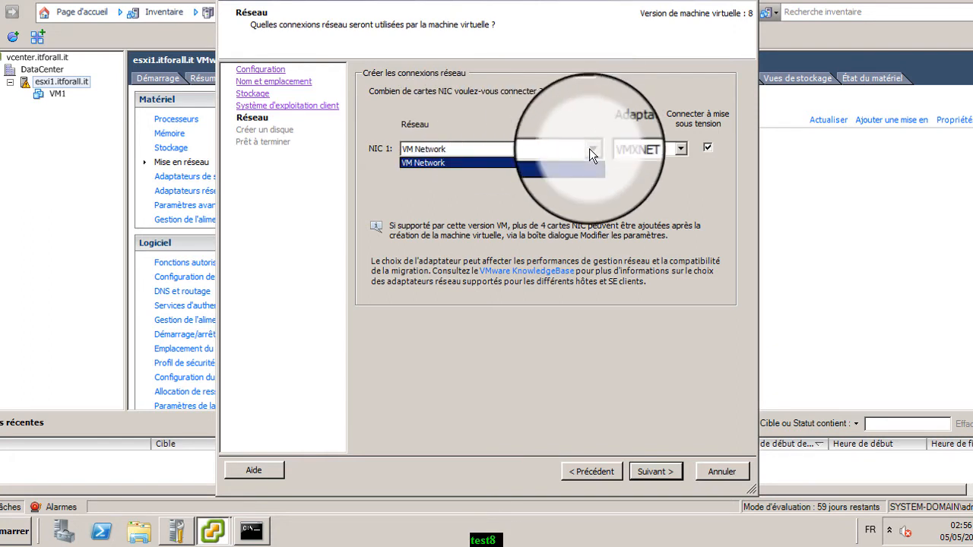
click(608, 1)
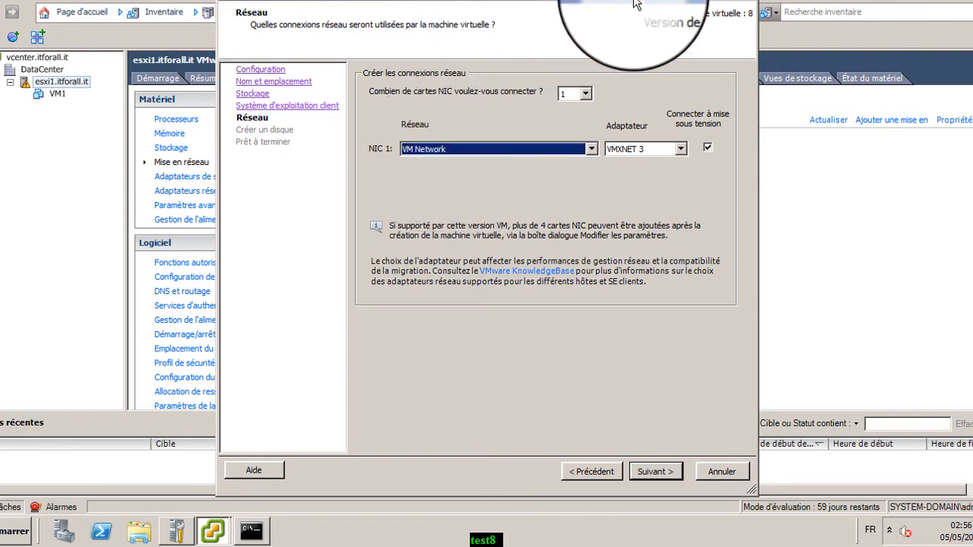
drag(635, 1, 462, 26)
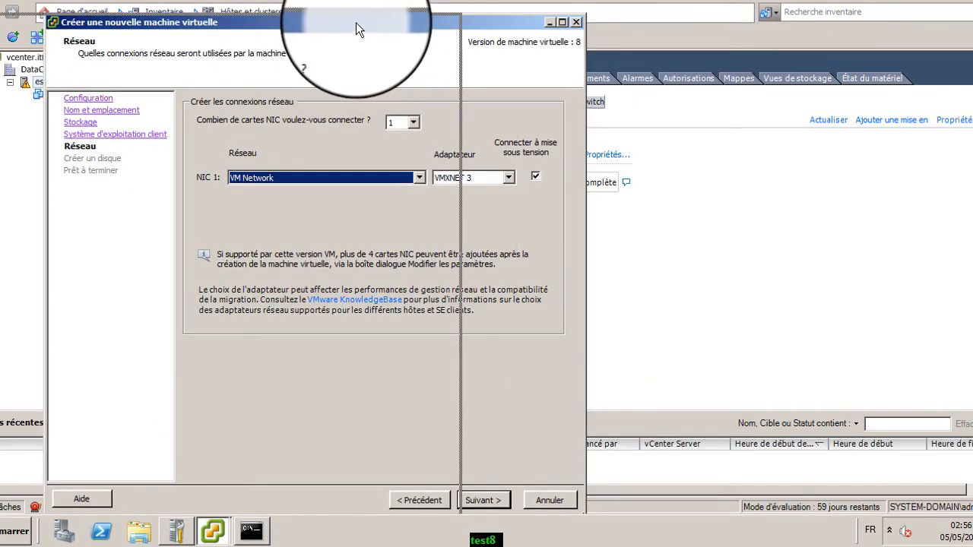
drag(356, 22, 321, 14)
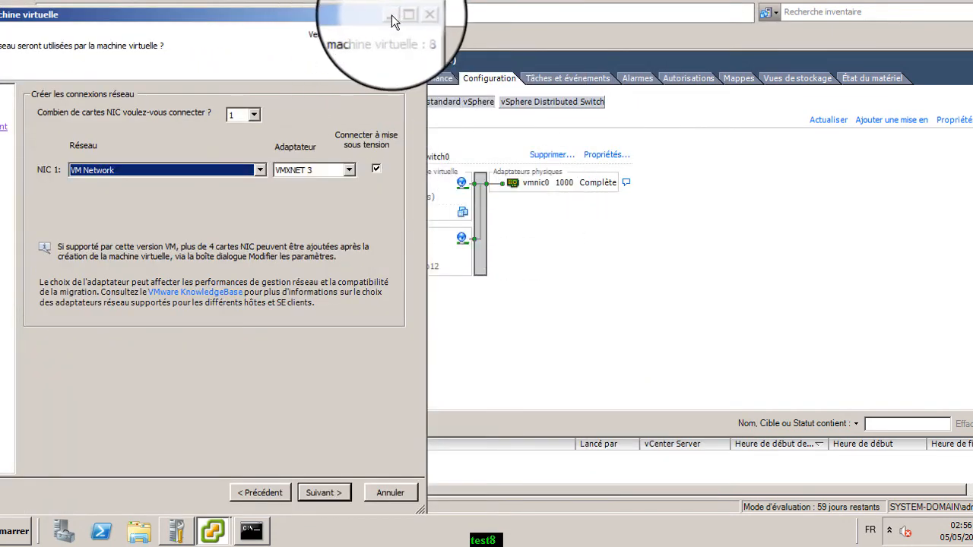
Minimize the VM2 wizard to reveal vSwitch0, where VM Network lists VM1
click(390, 15)
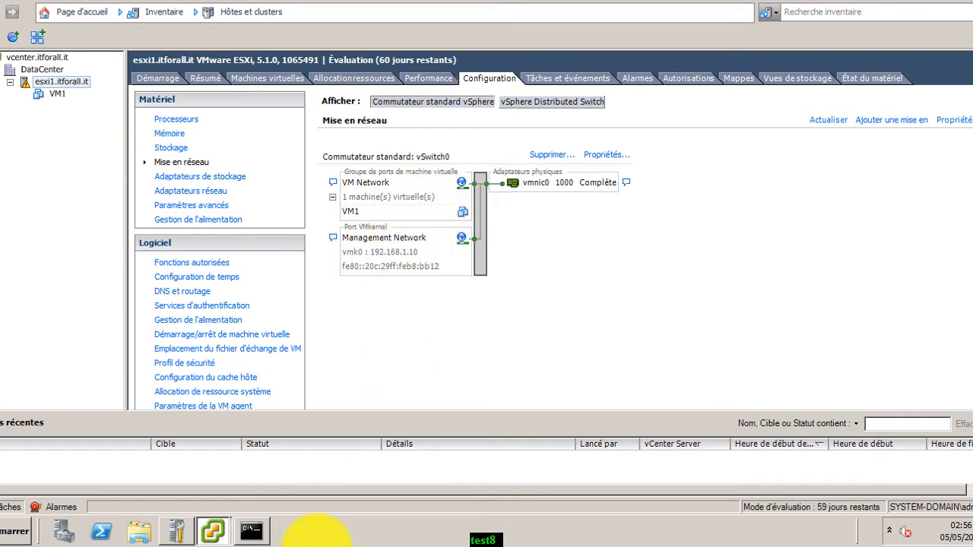
mouse_move(217, 535)
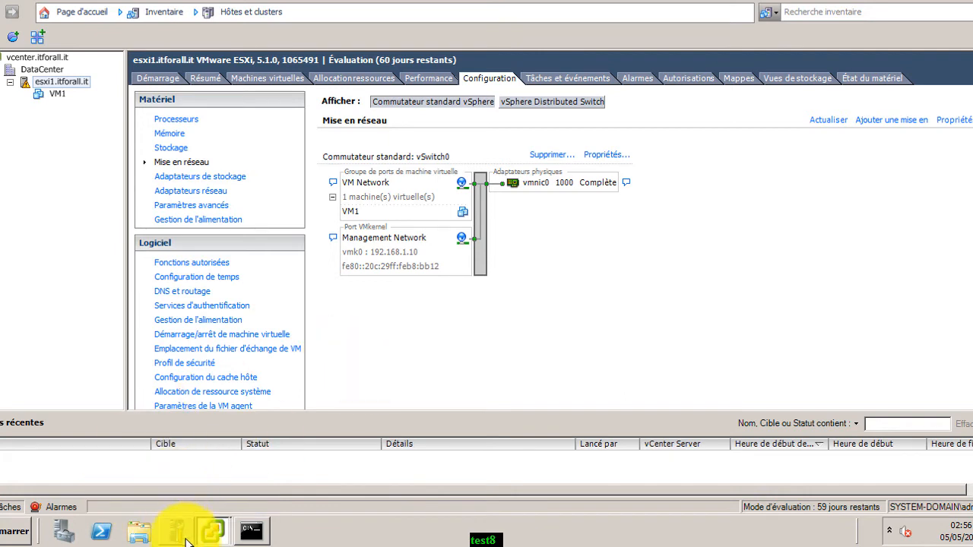
mouse_move(186, 540)
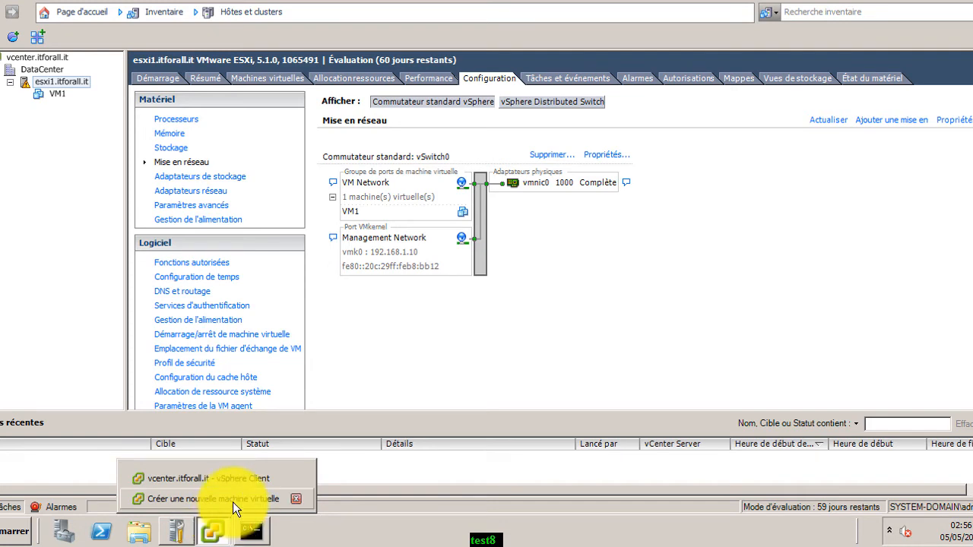
Restore the VM2 wizard, keep VMXNET 3 as the adapter type, and continue to Create a Disk
click(234, 500)
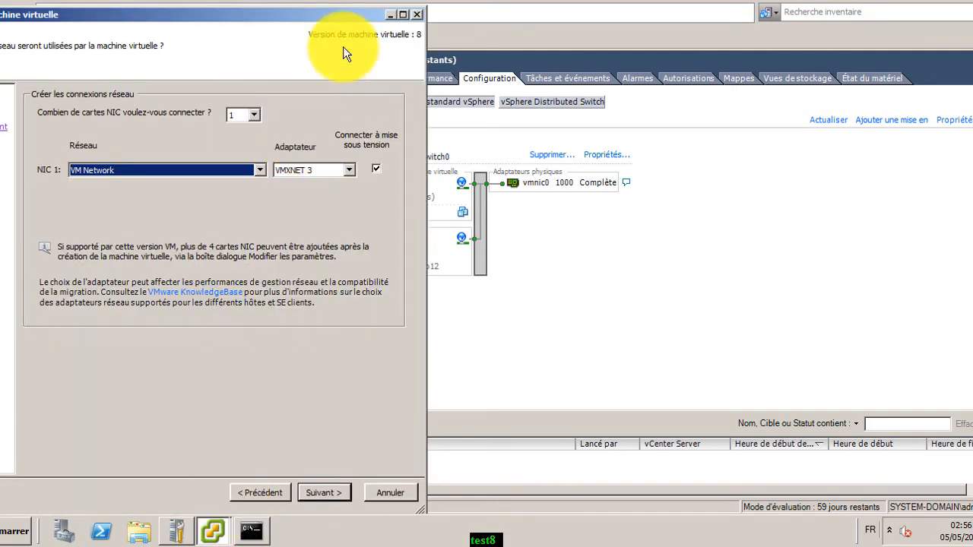
drag(324, 11, 498, 5)
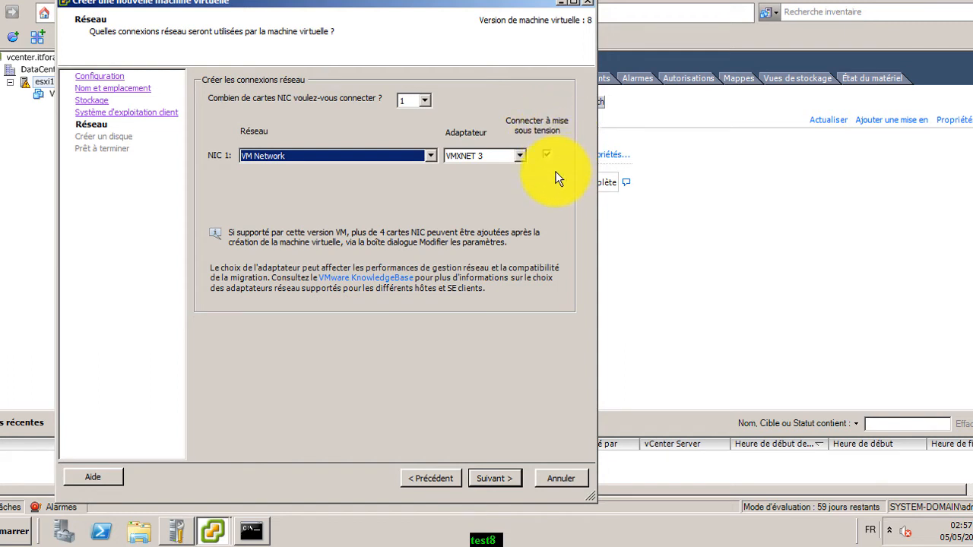
click(520, 156)
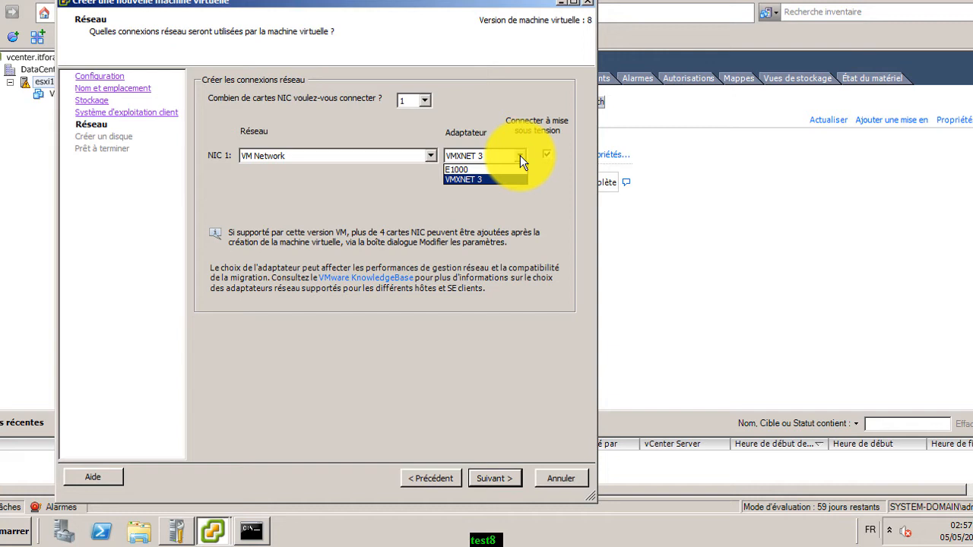
click(519, 156)
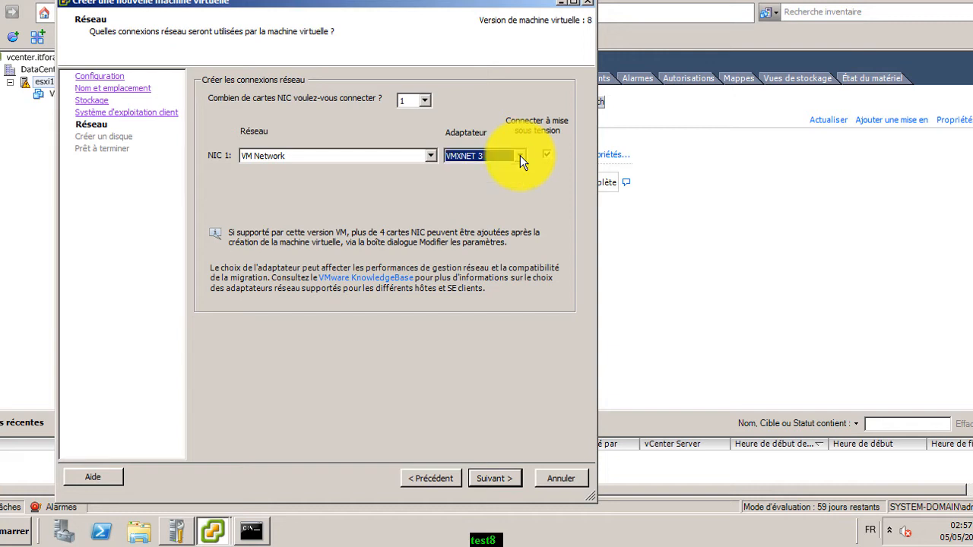
click(492, 480)
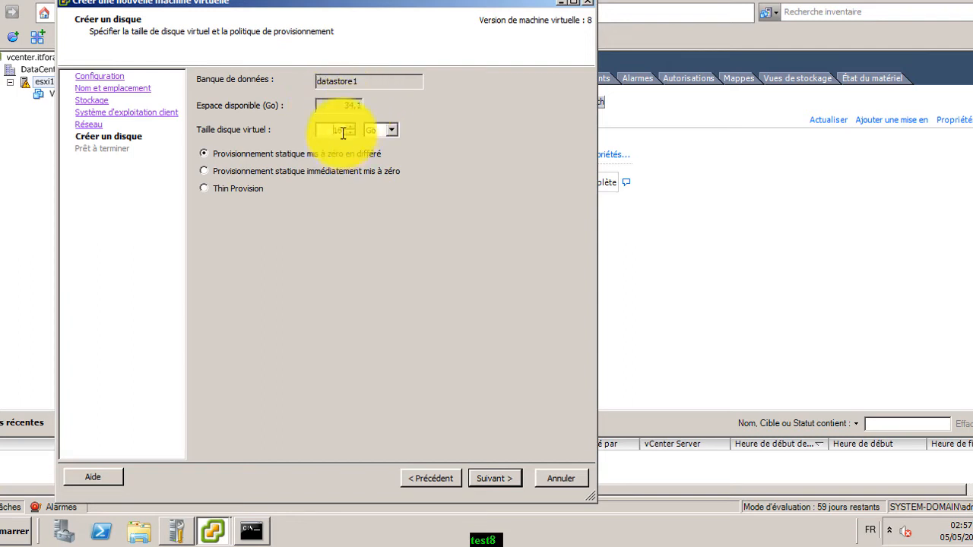
Make VM2's disk 5 GB with Thin Provision on datastore1 and reach Ready to Complete
key(BackSpace)
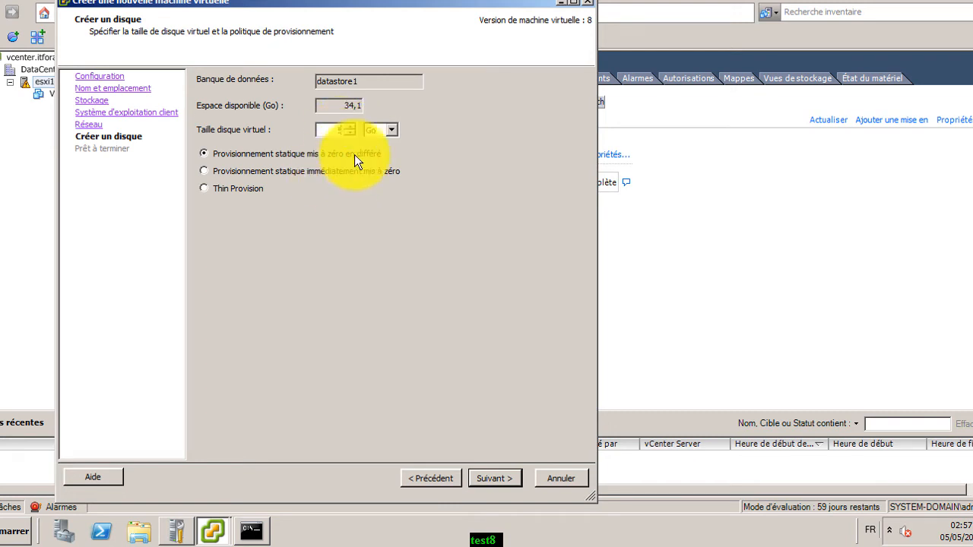
click(252, 191)
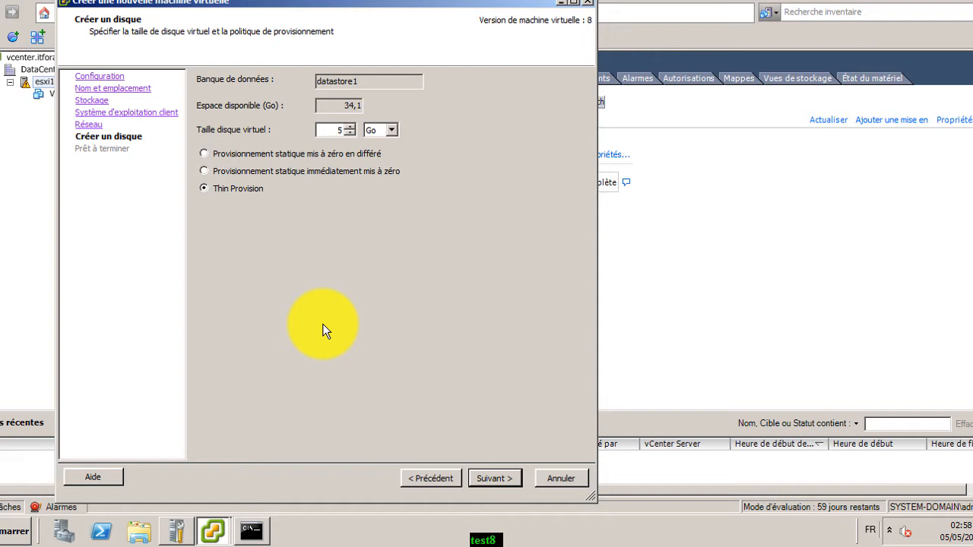
click(510, 480)
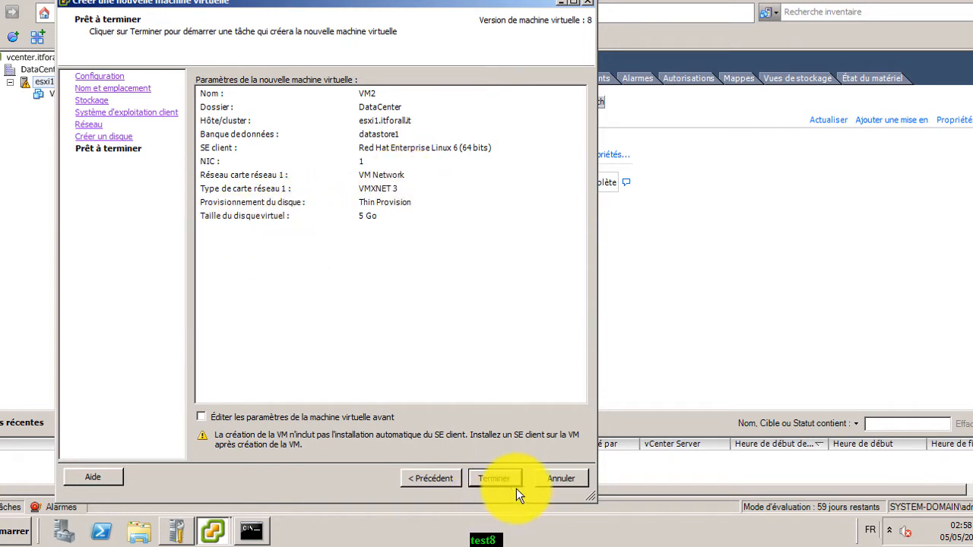
Finish the wizard so VM2 is created on esxi1.itforall.it
click(496, 477)
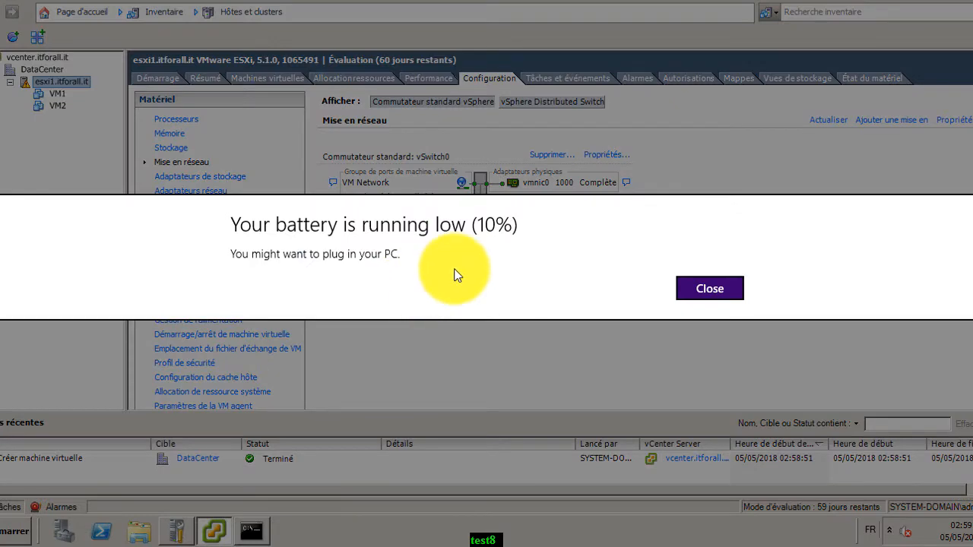
Dismiss the battery notice, exit full screen, pause the recording, and open vSwitch0's properties
click(735, 293)
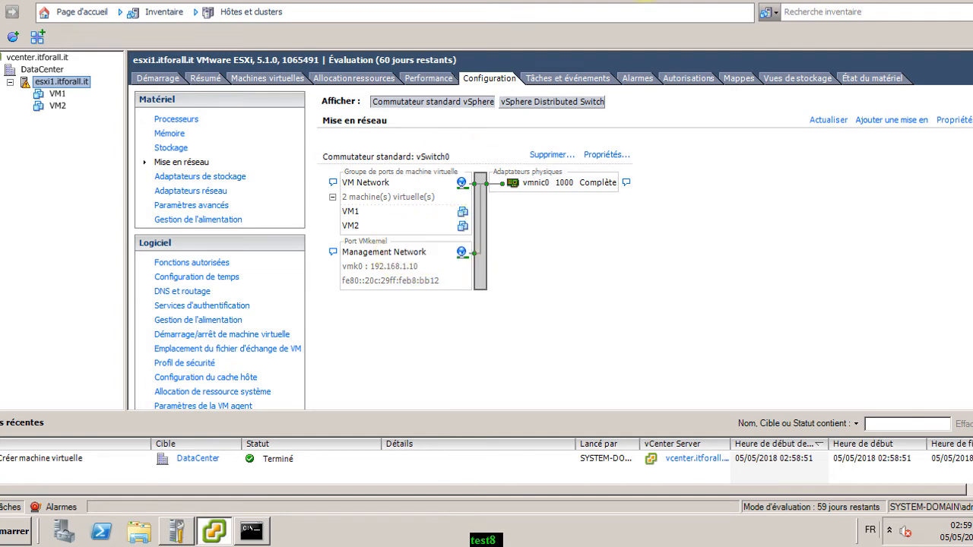
click(481, 0)
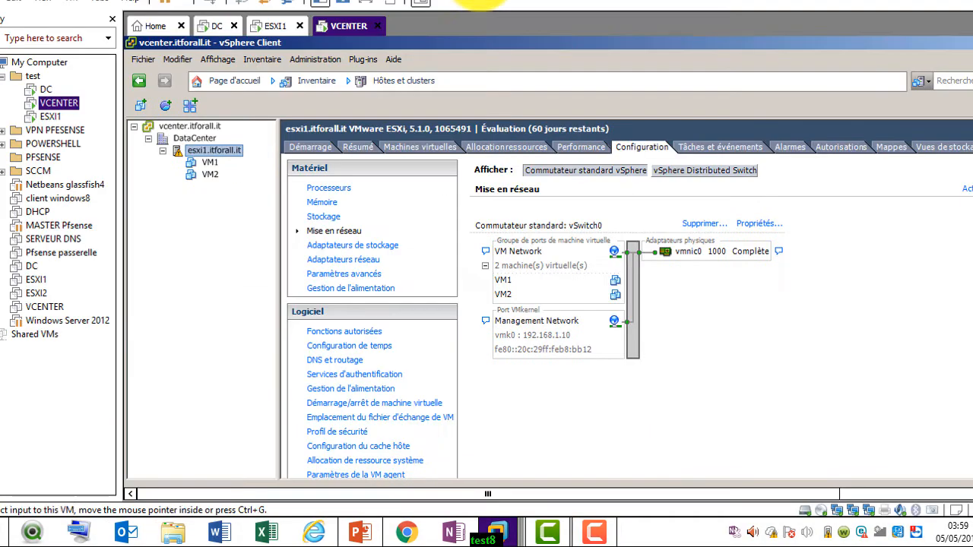
click(595, 534)
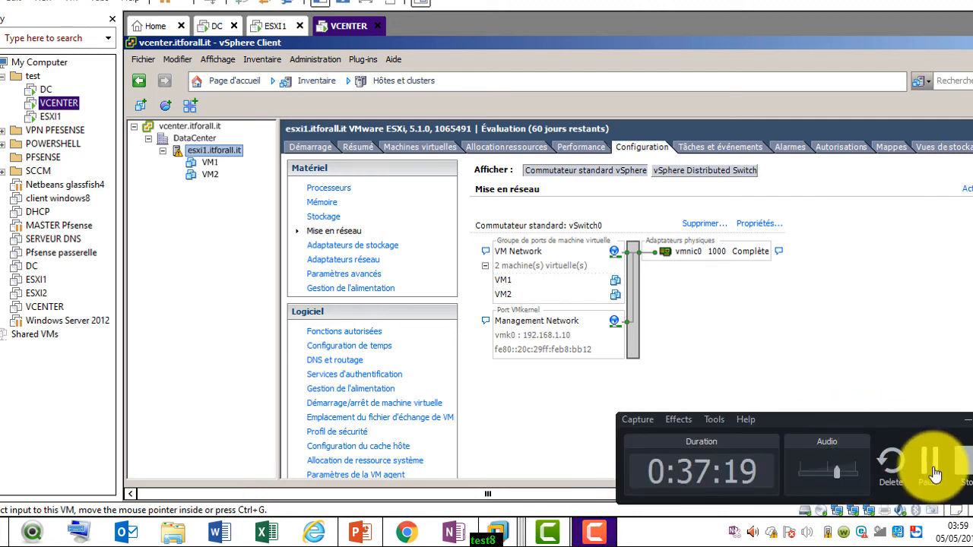
click(935, 472)
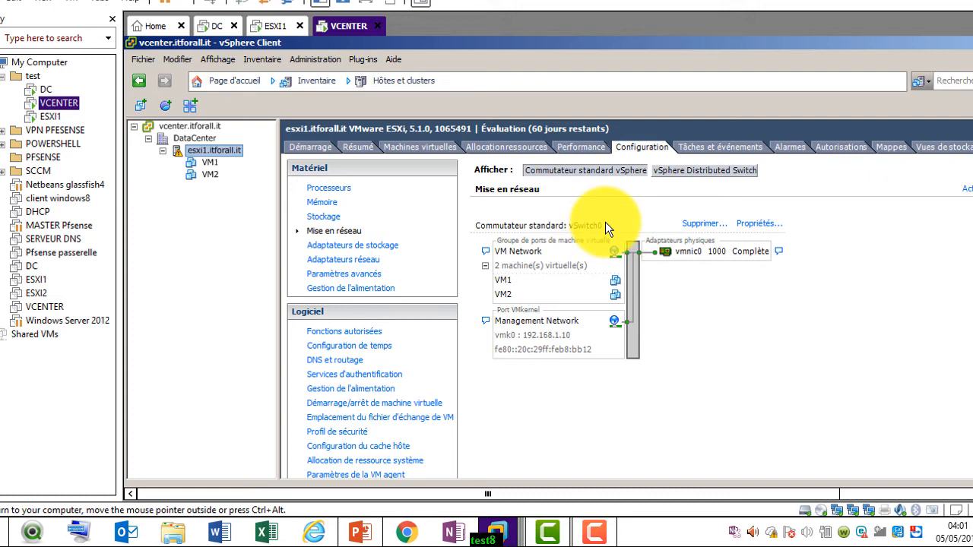
click(757, 226)
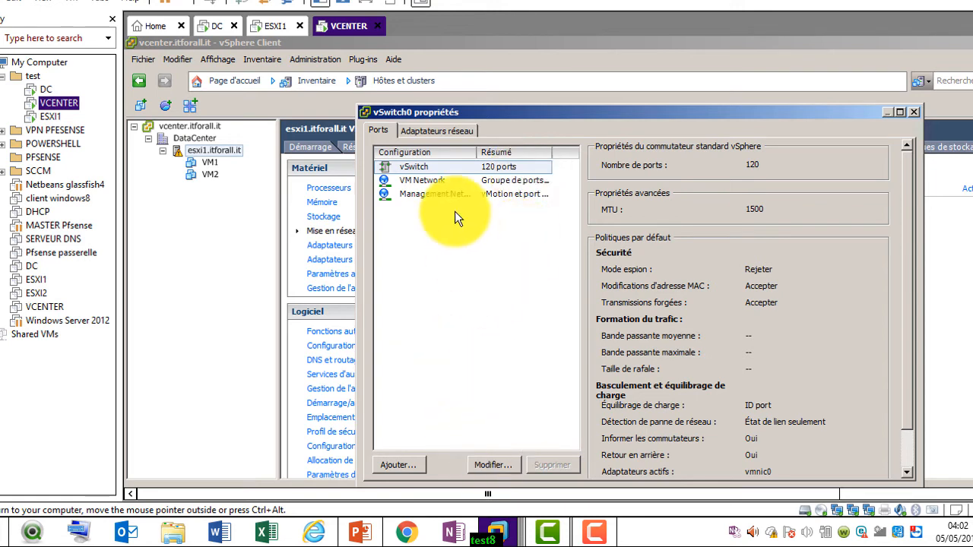
Inspect both port groups, then start adding a VMkernel connection labelled TEST to vSwitch0
click(430, 182)
click(431, 195)
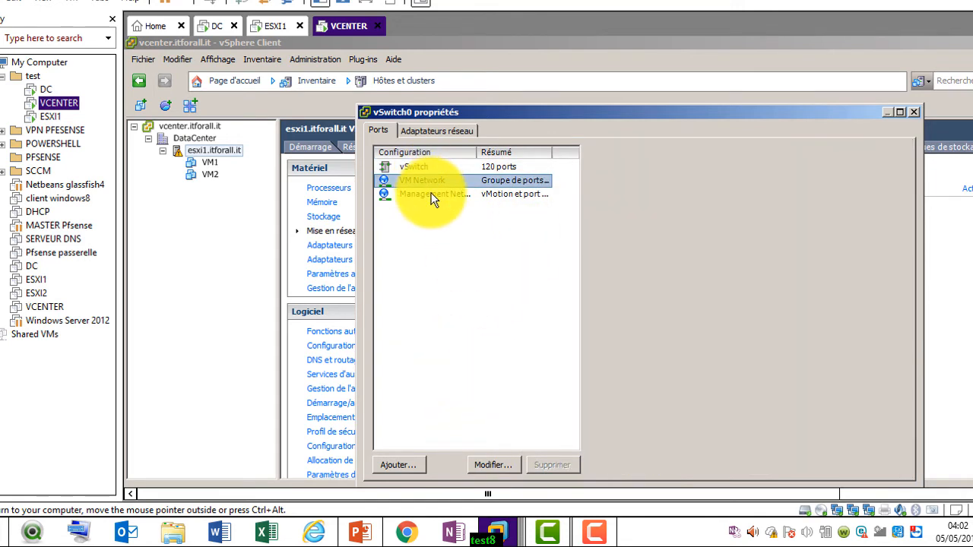
click(405, 467)
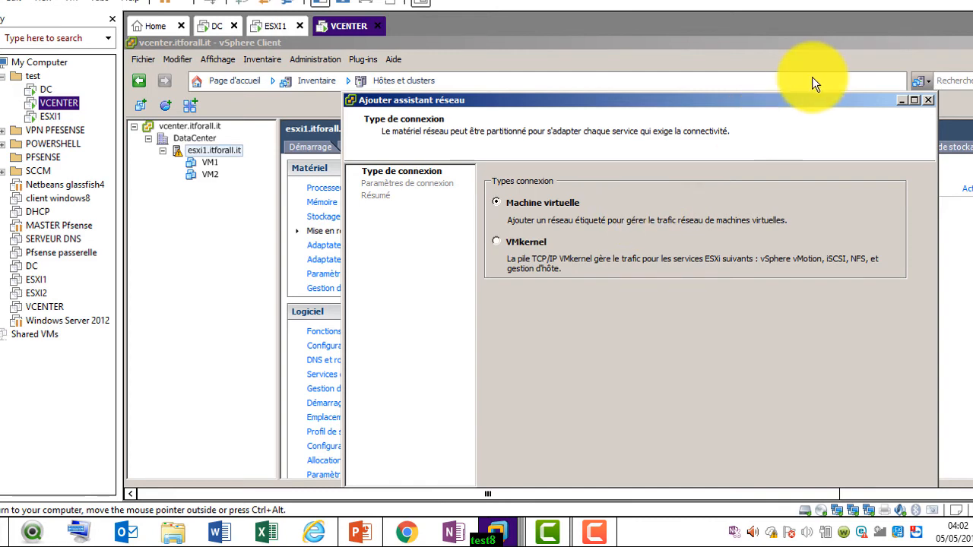
drag(792, 102, 768, 55)
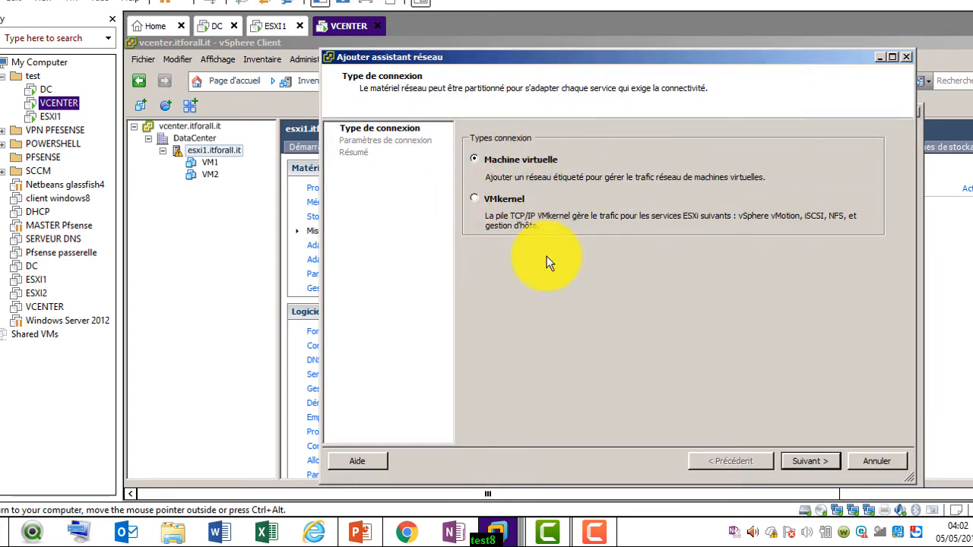
click(510, 198)
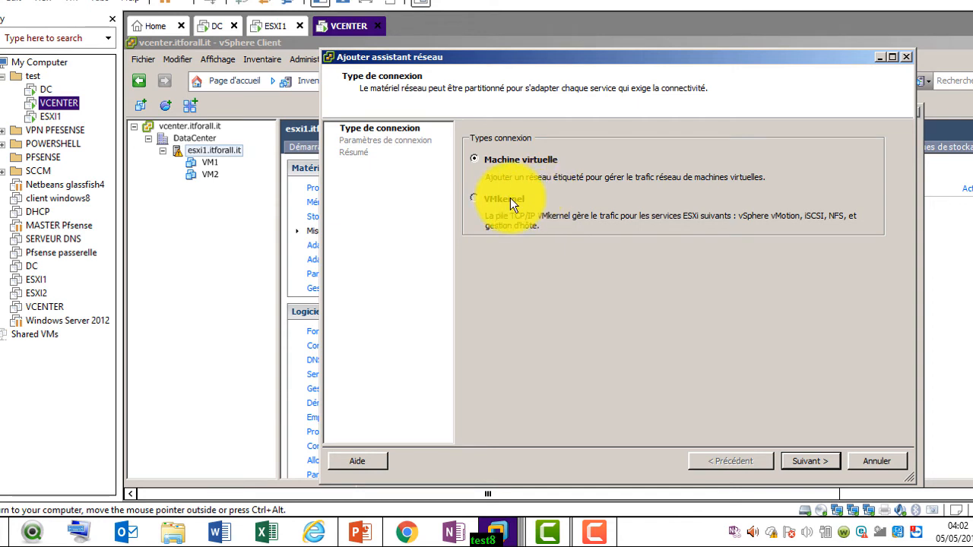
click(808, 461)
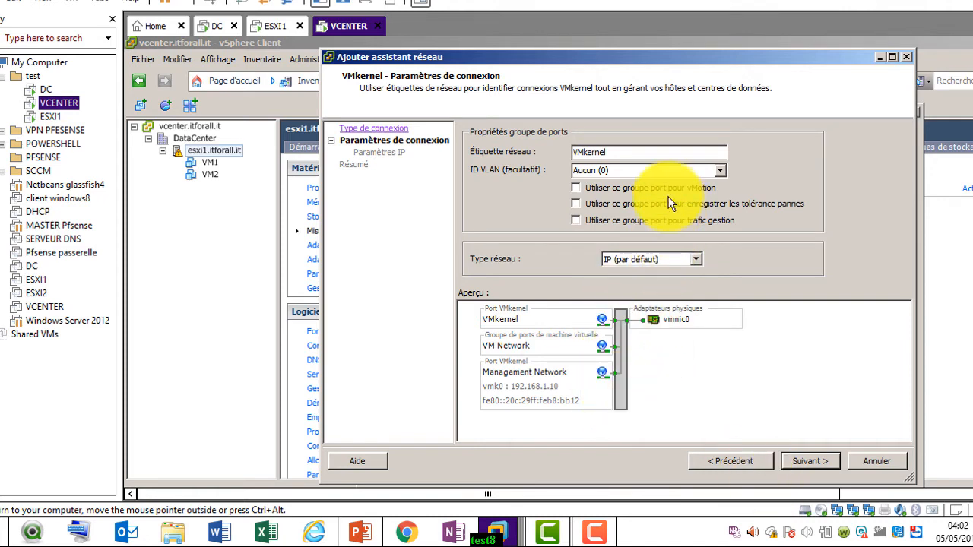
key(BackSpace)
key(BackSpace)
key(BackSpace)
key(BackSpace)
key(BackSpace)
key(BackSpace)
key(BackSpace)
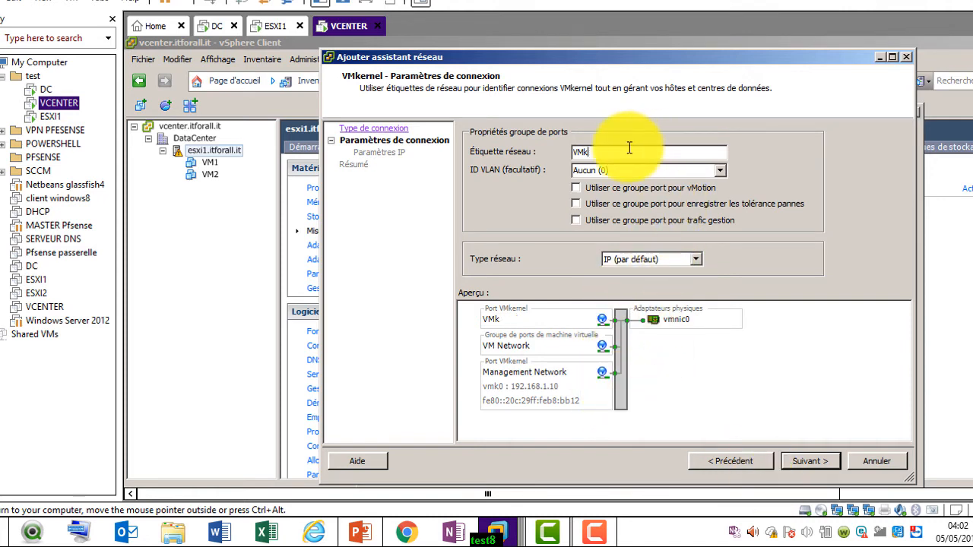
text(TEST)
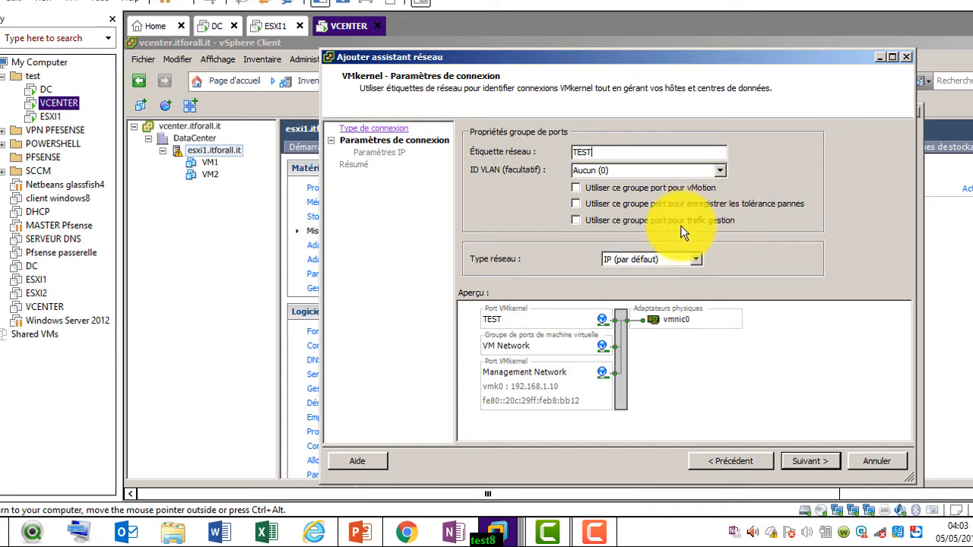
click(805, 462)
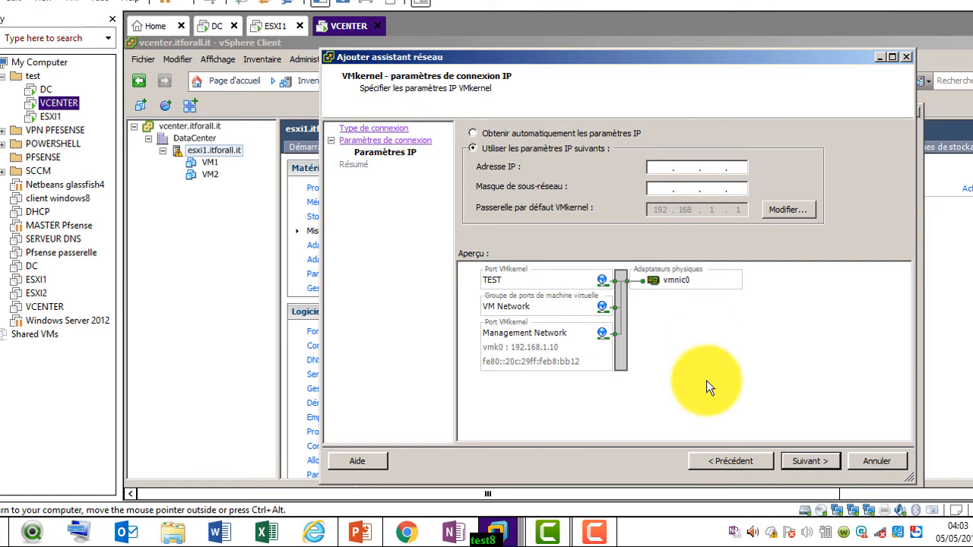
Go back, switch to a Virtual Machine connection type, and finish the add-network wizard
click(715, 460)
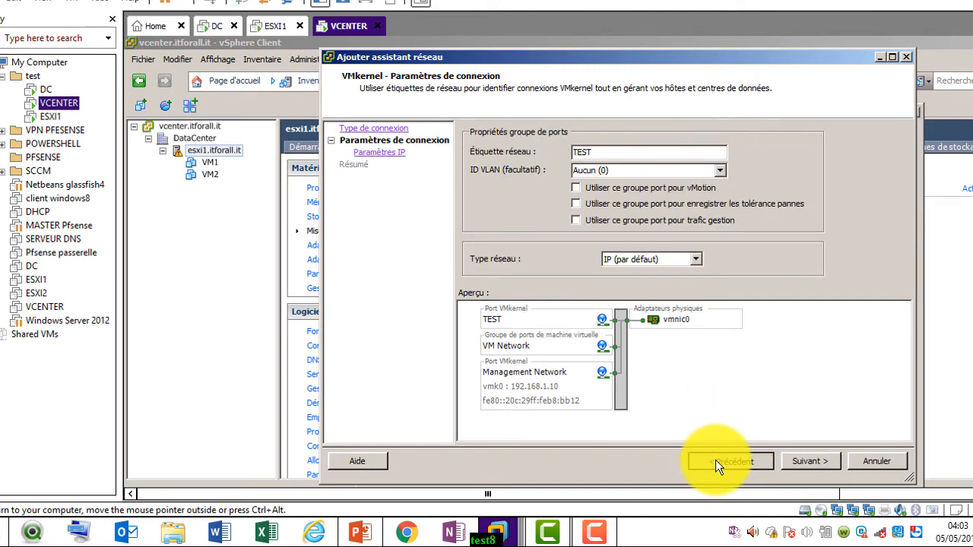
click(715, 460)
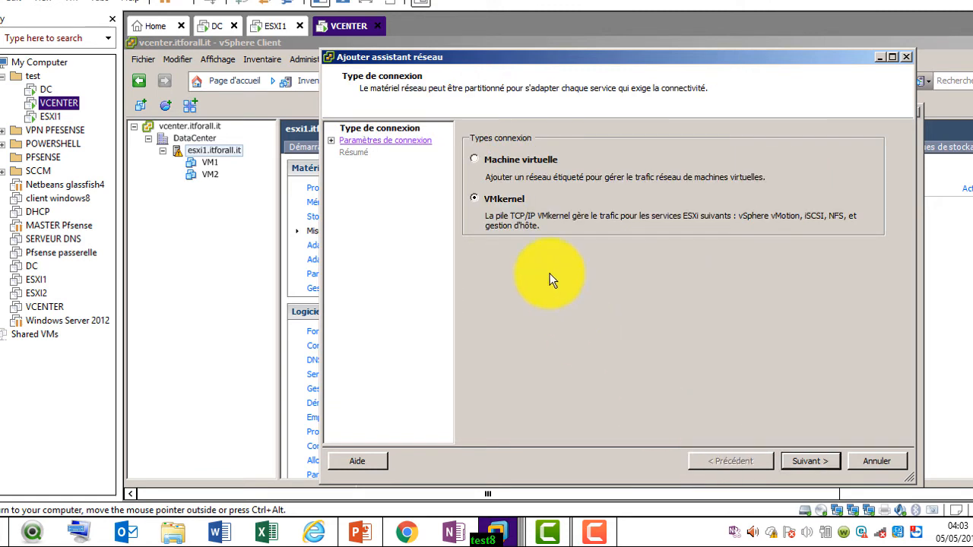
click(475, 159)
click(817, 462)
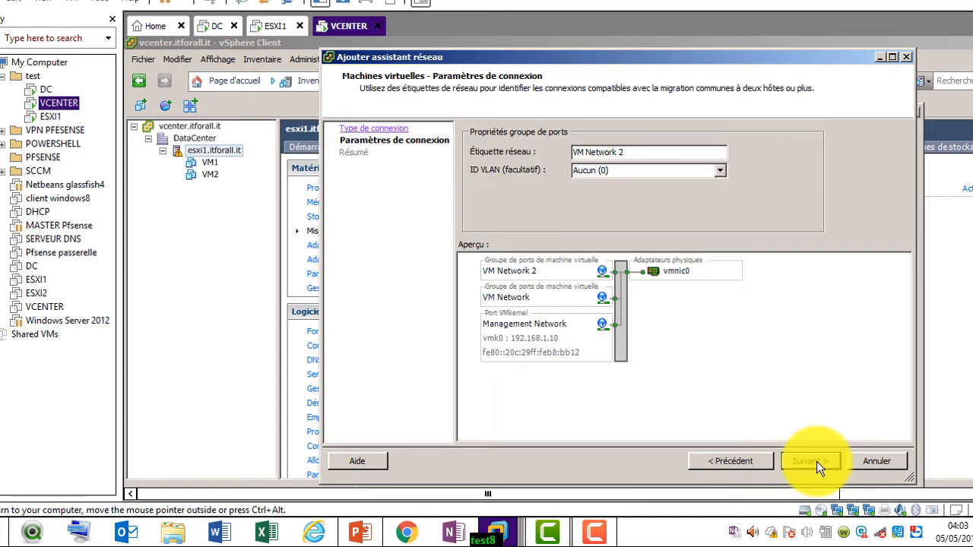
click(817, 462)
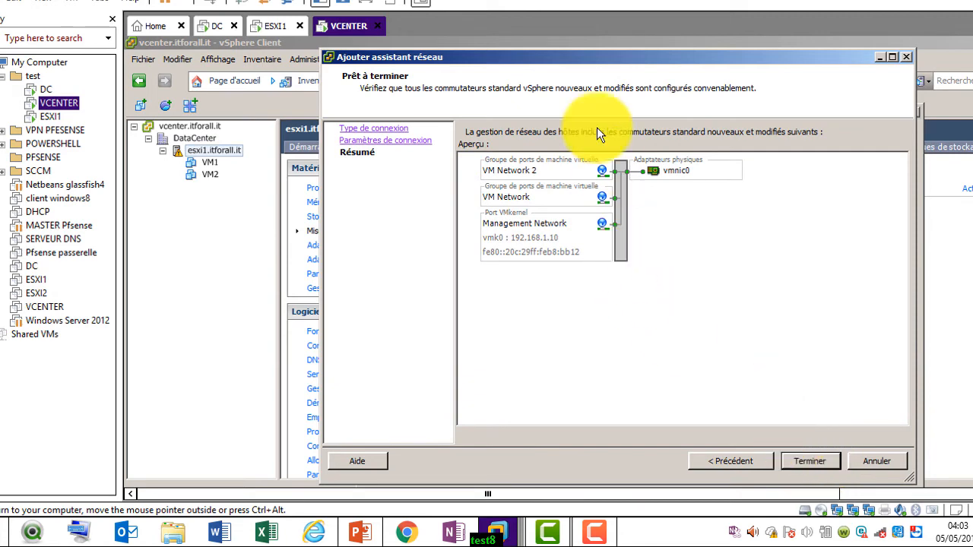
click(866, 462)
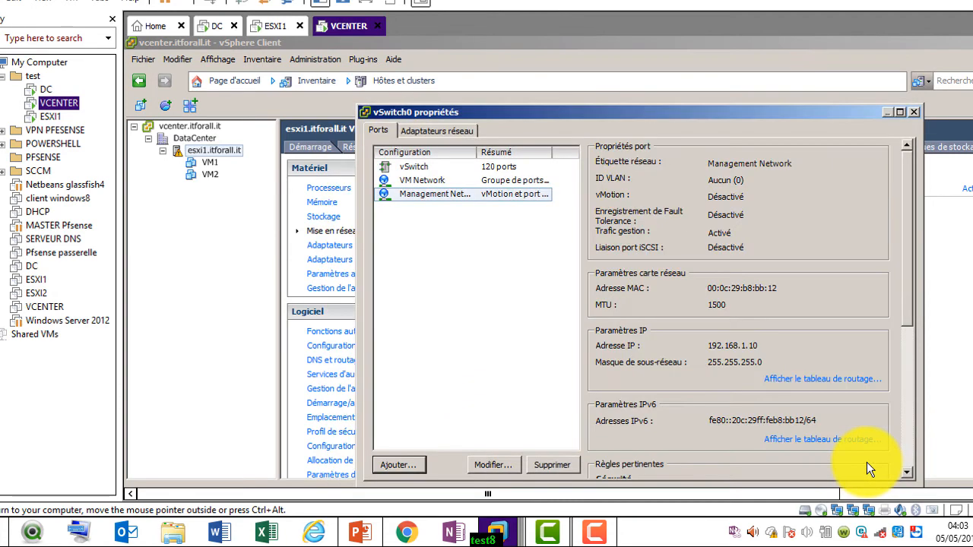
Open vSwitch0's properties, start the Add network wizard, then cancel it
click(416, 167)
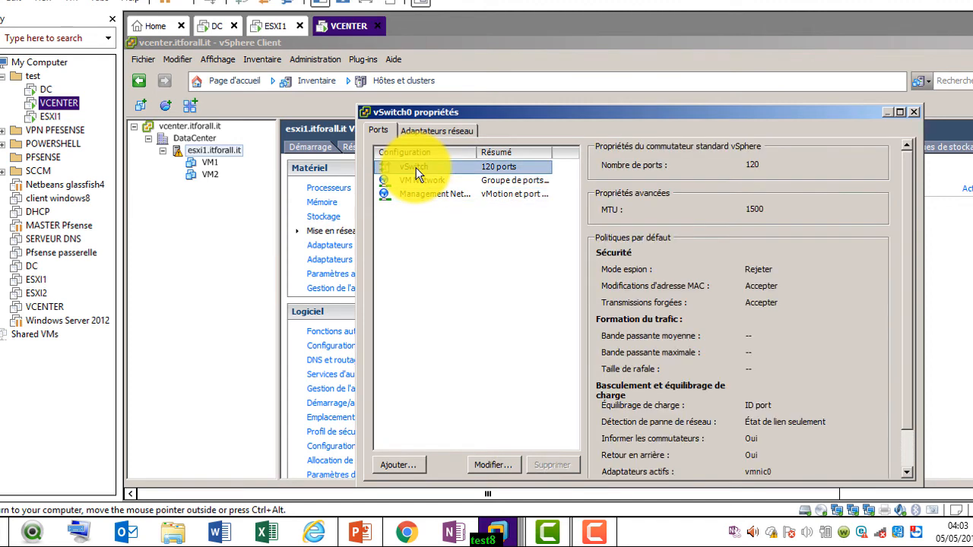
click(399, 464)
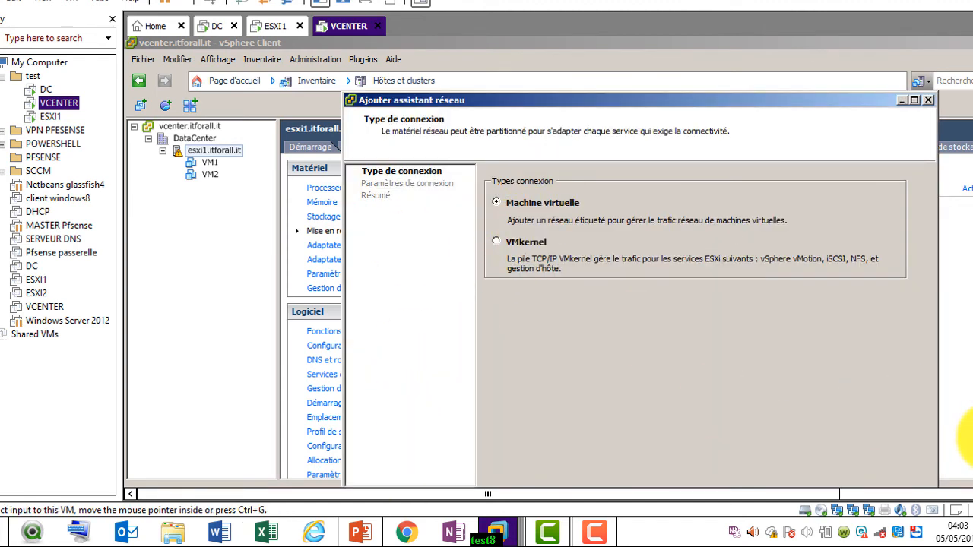
click(972, 441)
click(888, 377)
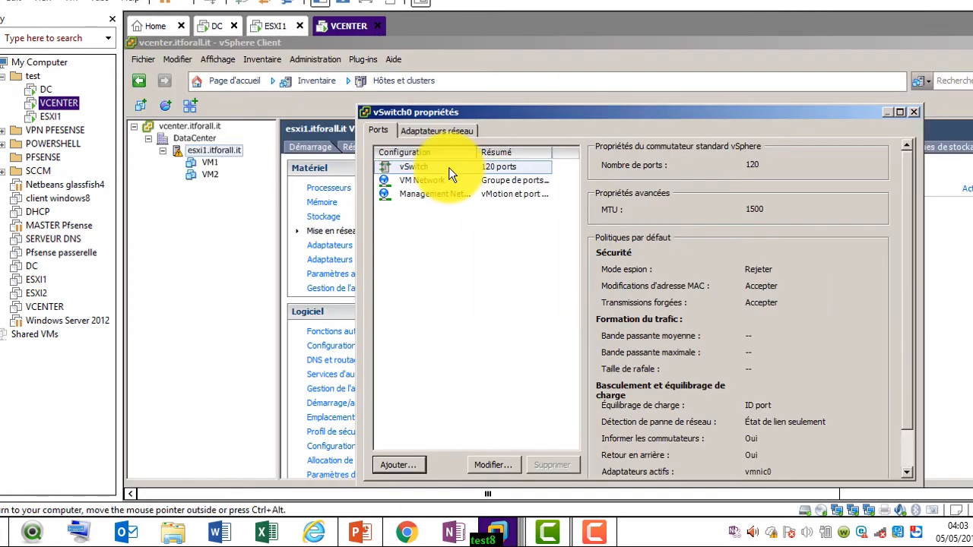
View vSwitch0's physical adapters, showing only vmnic0, then switch to the ESXI1 console
click(430, 133)
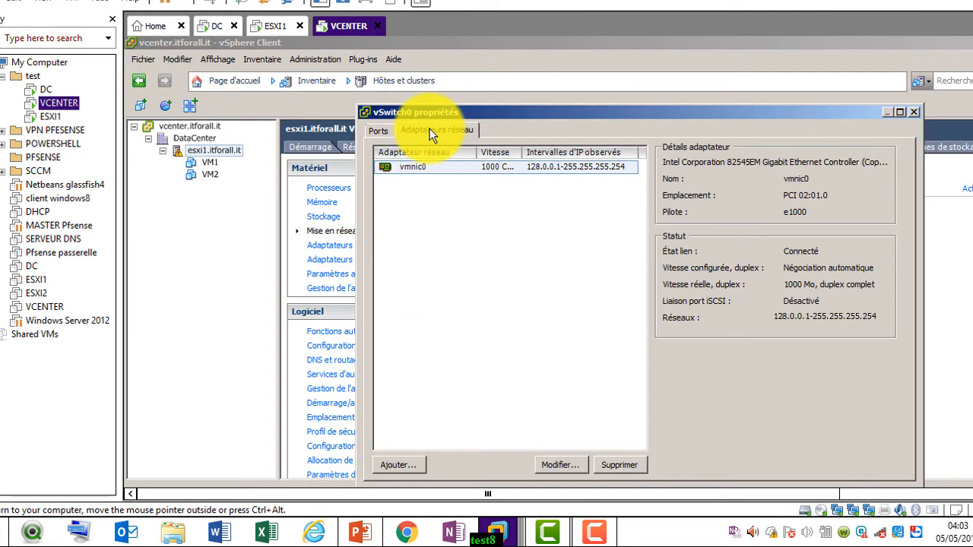
click(479, 207)
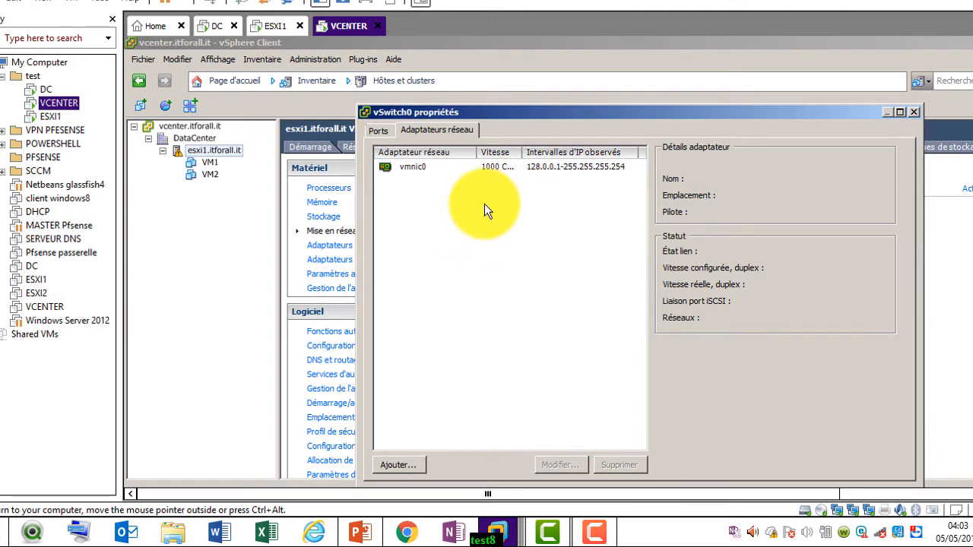
click(270, 28)
click(371, 207)
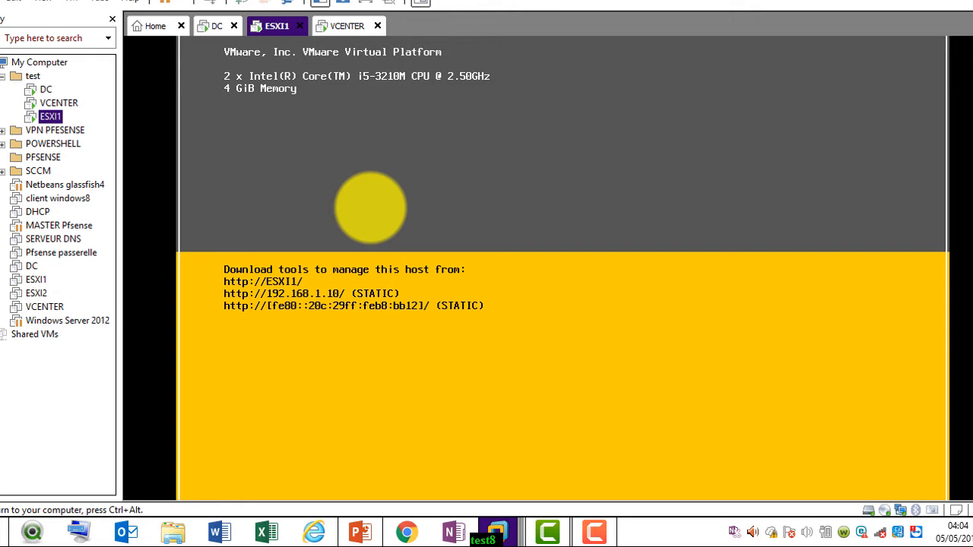
Log in to the ESXi DCUI as root with F2 to reach System Customization
key(F2)
key(Escape)
key(Down)
key(Down)
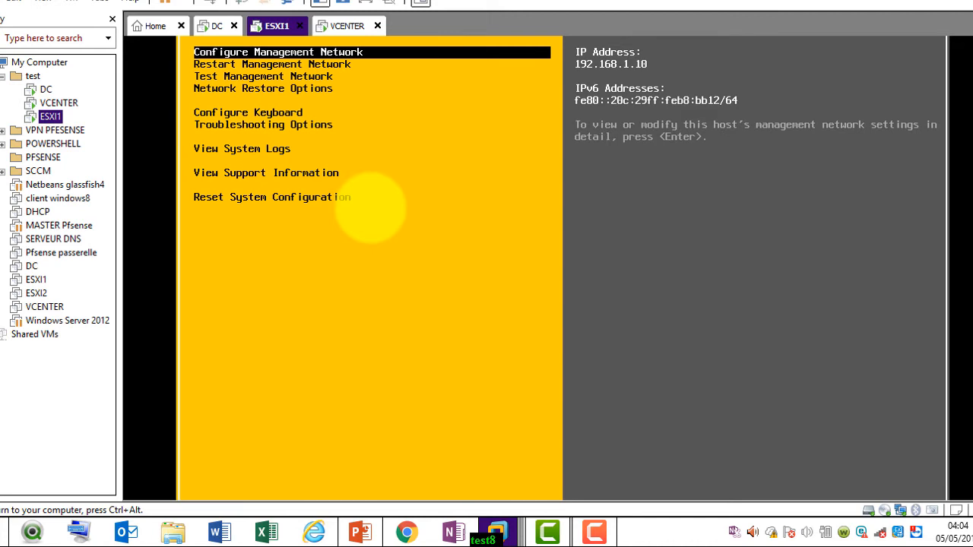
key(Escape)
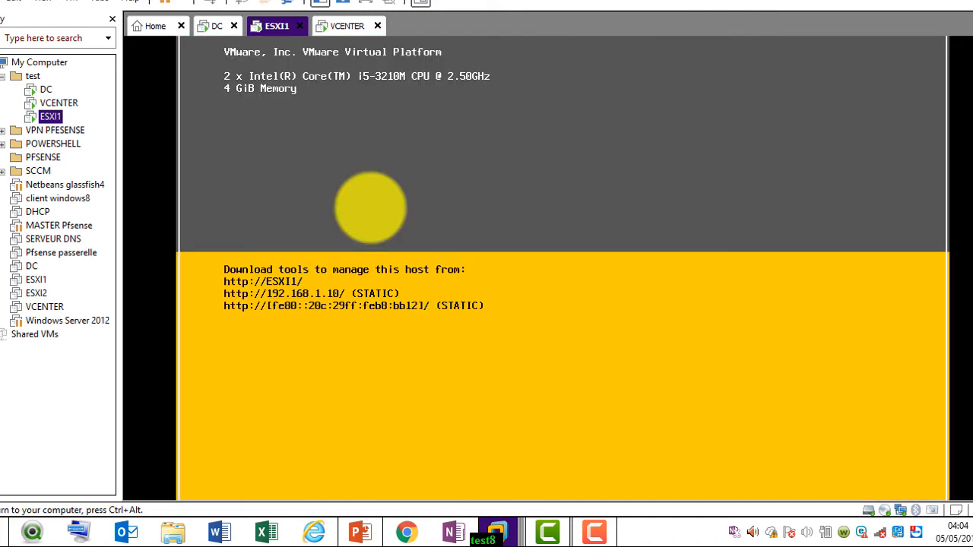
key(F2)
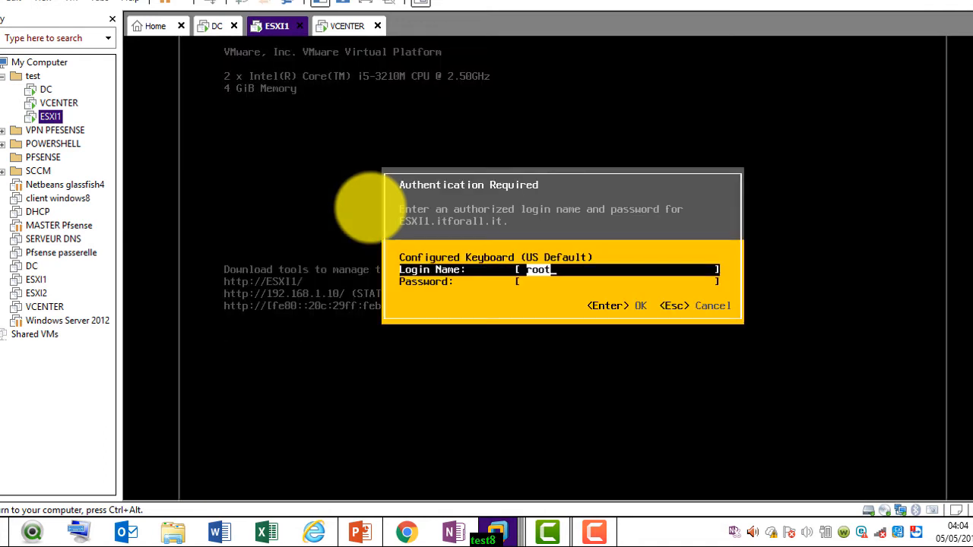
key(Tab)
key(Return)
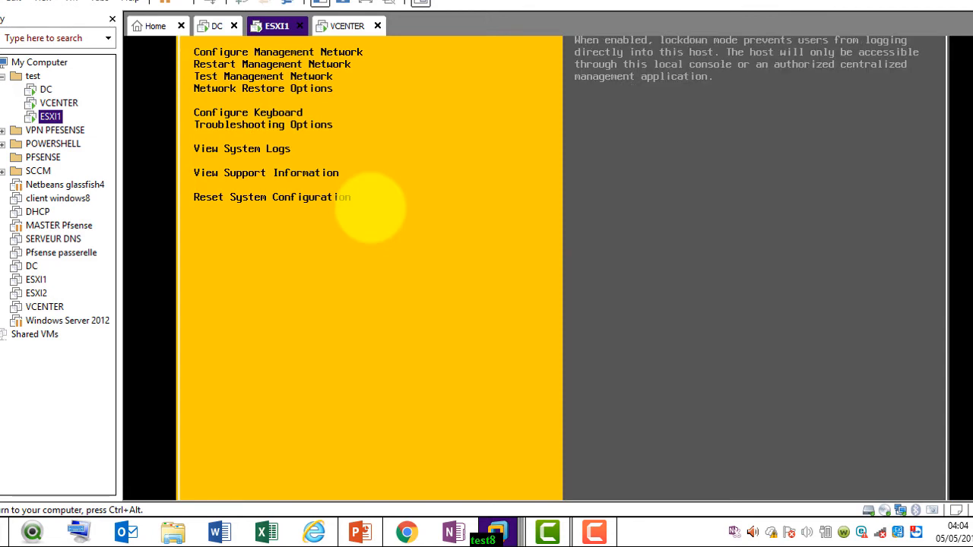
Give keyboard input back to the console and select Configure Management Network
key(ctrl+alt)
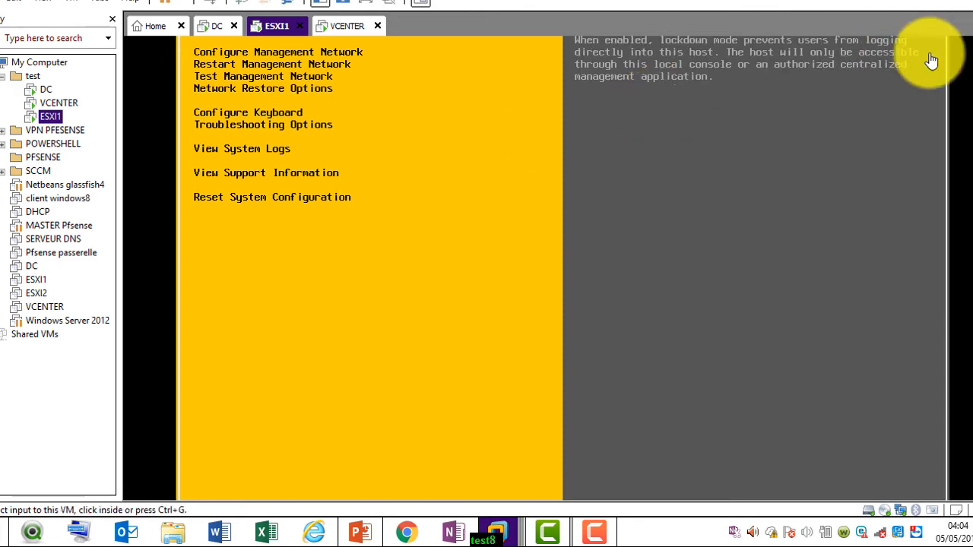
click(598, 530)
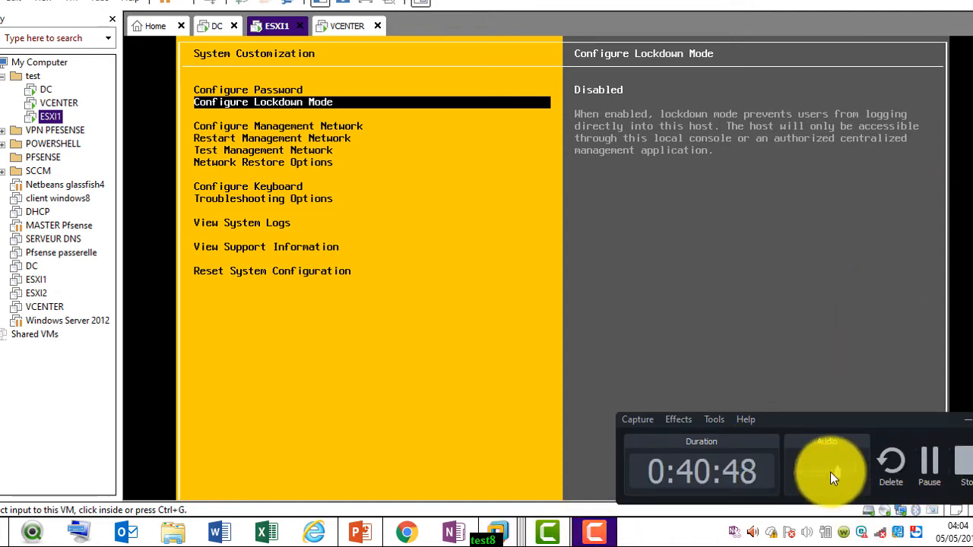
drag(810, 473, 795, 474)
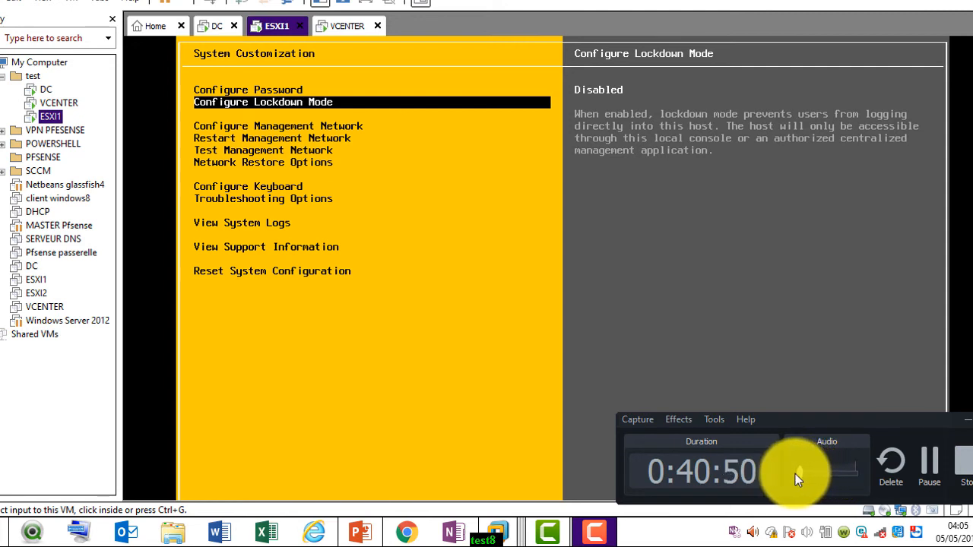
click(846, 232)
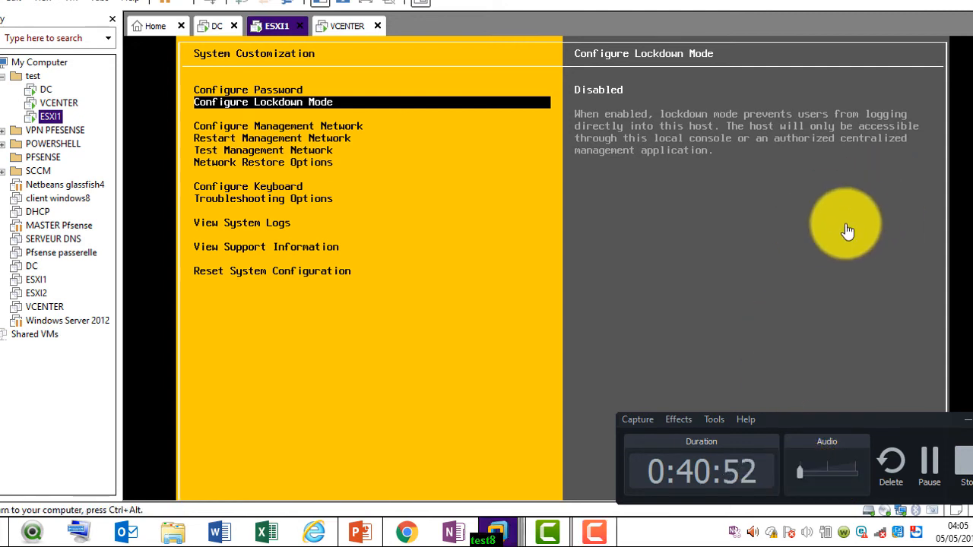
key(ctrl+alt)
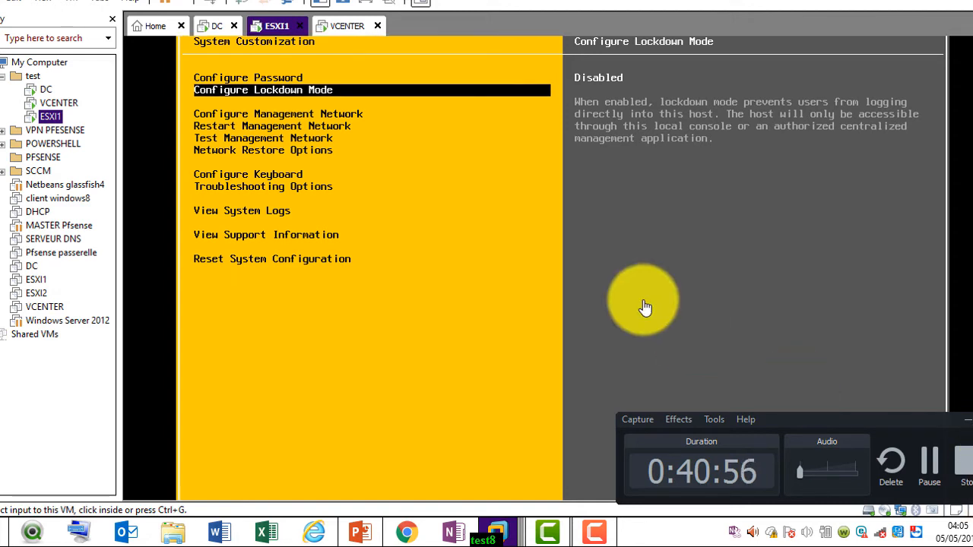
click(405, 201)
key(Down)
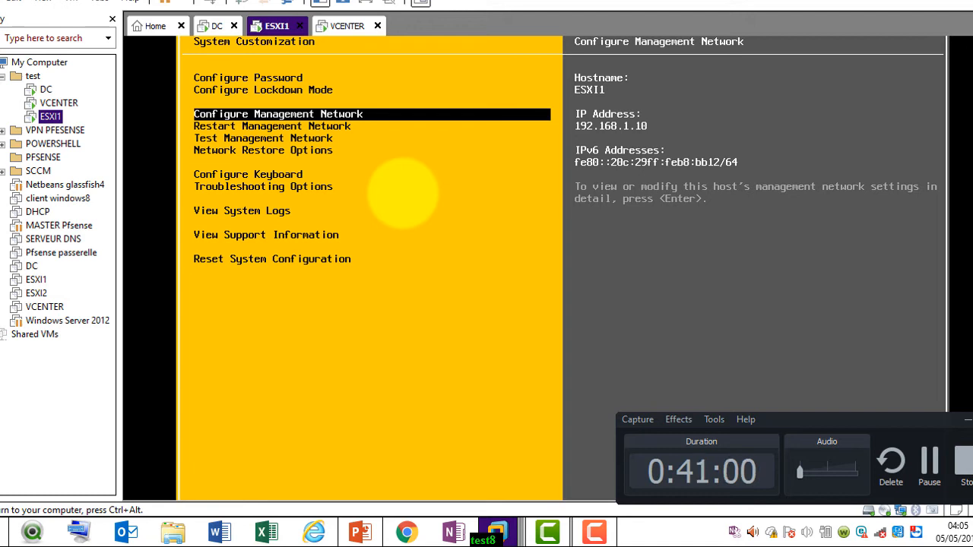
In Configure Management Network, open the Network Adapters list to confirm vmnic0 is the only connected adapter
key(Return)
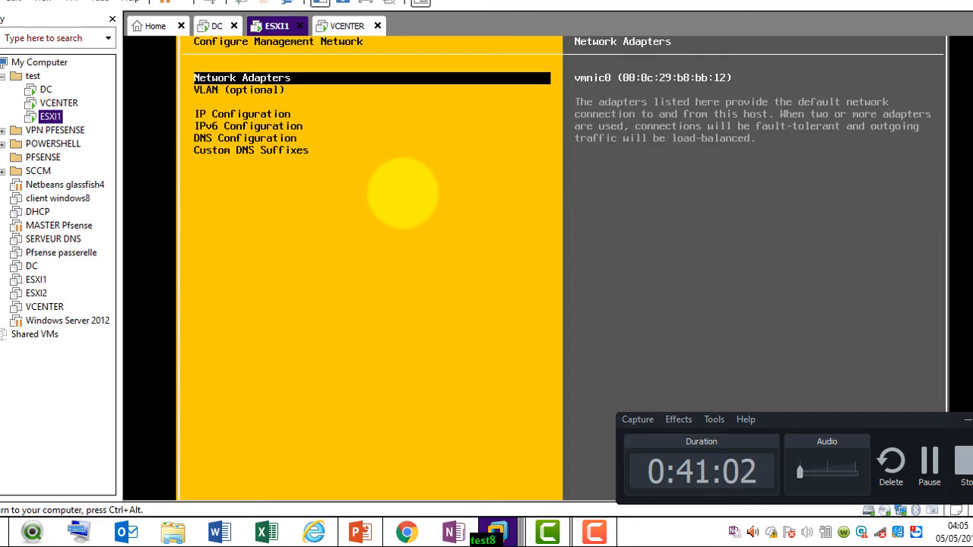
key(Down)
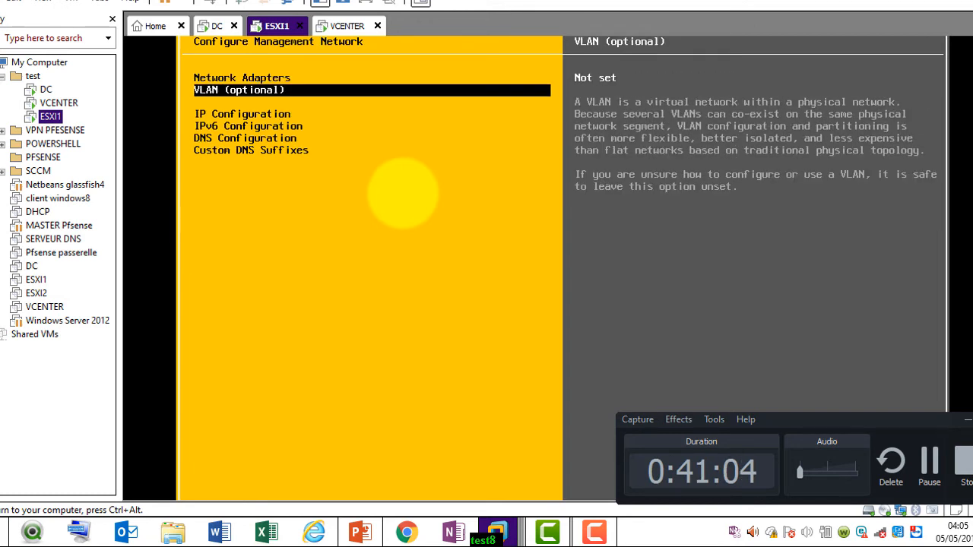
key(Up)
key(Return)
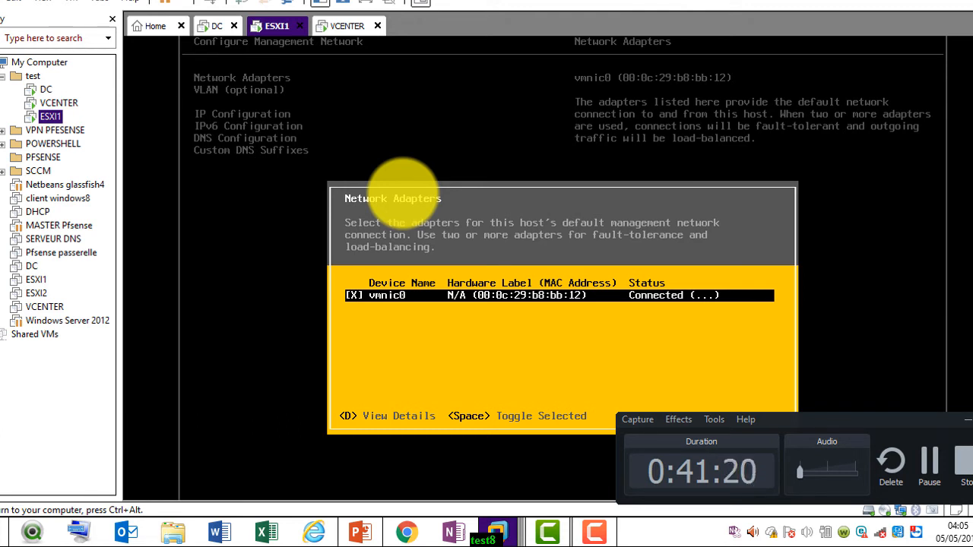
key(Return)
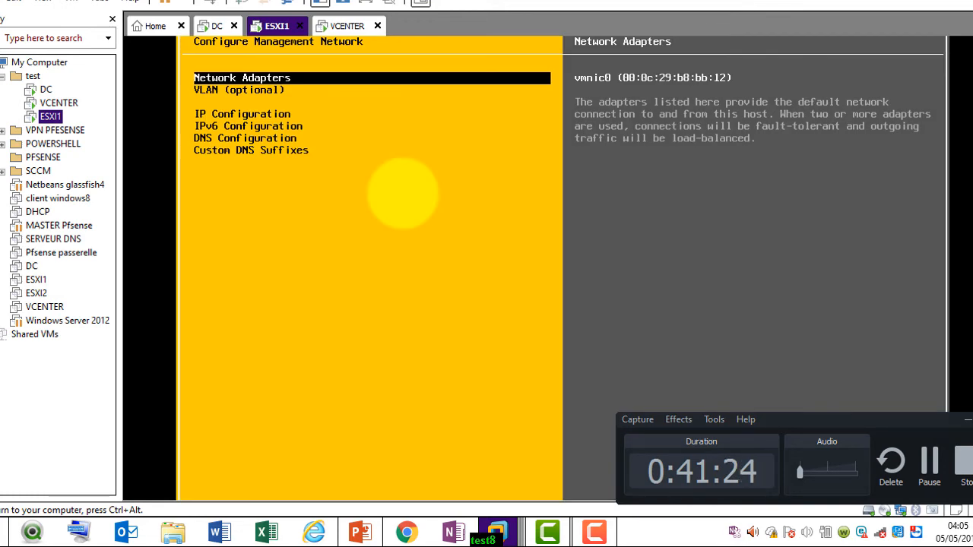
In vSphere Client, connect a virtual device and recheck esxi1's storage and network adapters
click(347, 26)
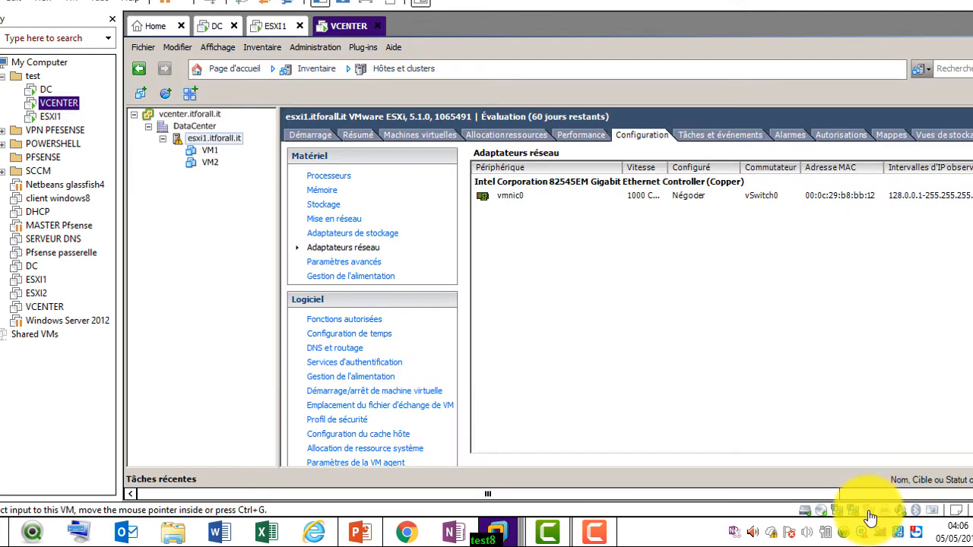
click(871, 514)
click(883, 483)
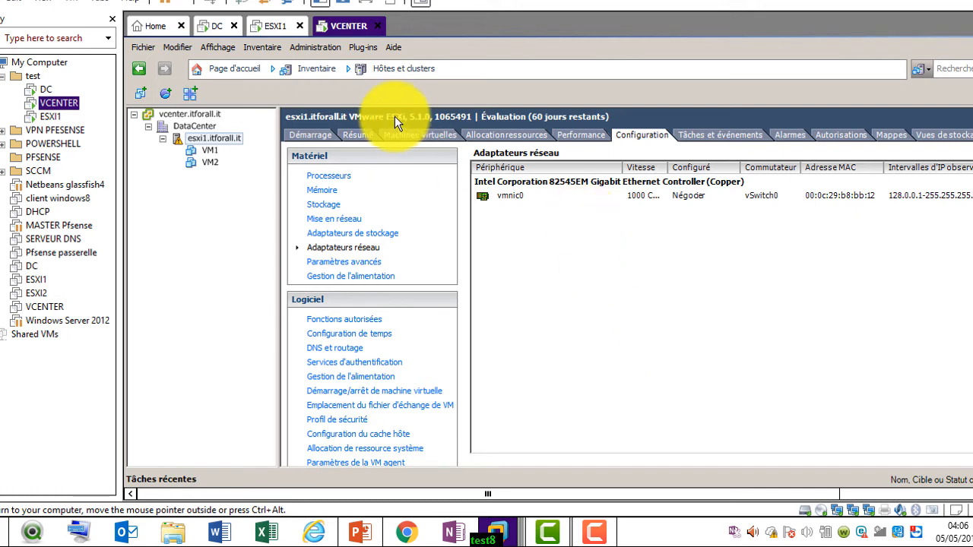
click(349, 234)
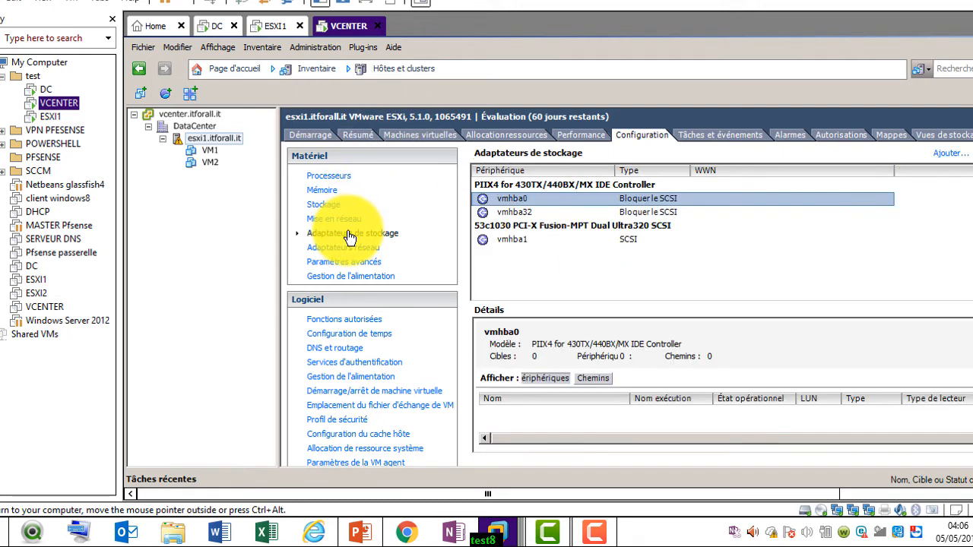
click(349, 249)
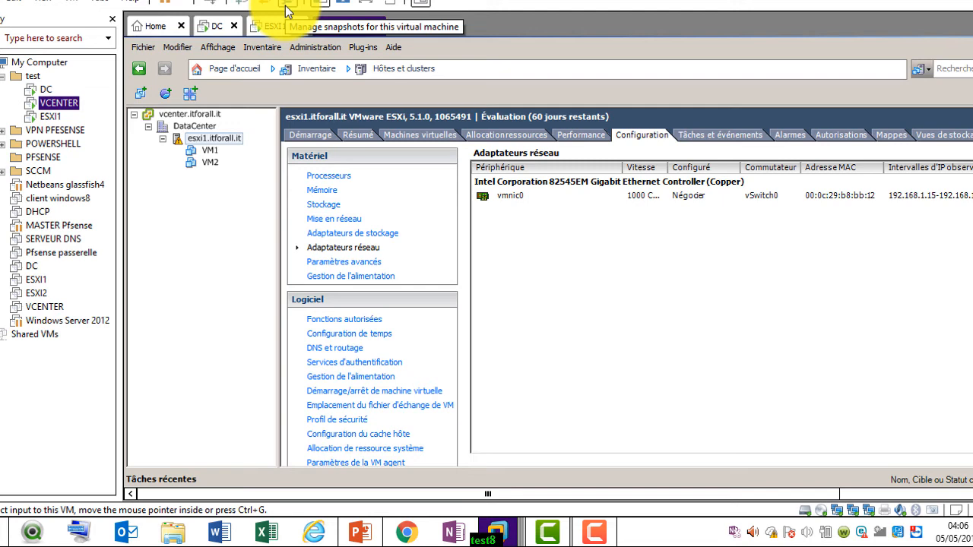
Browse VM2 and the vcenter.itforall.it inventory tree, then return to the ESXI1 console
click(213, 150)
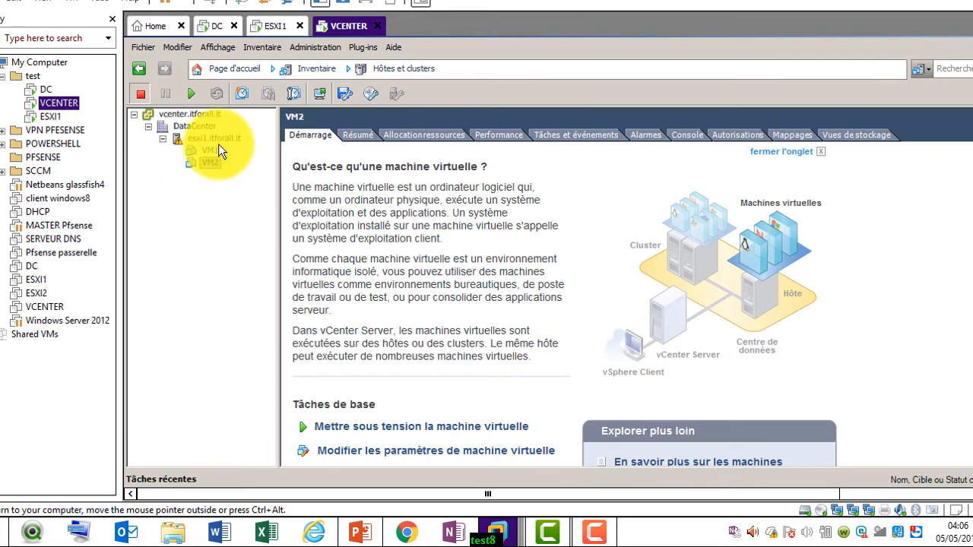
click(220, 138)
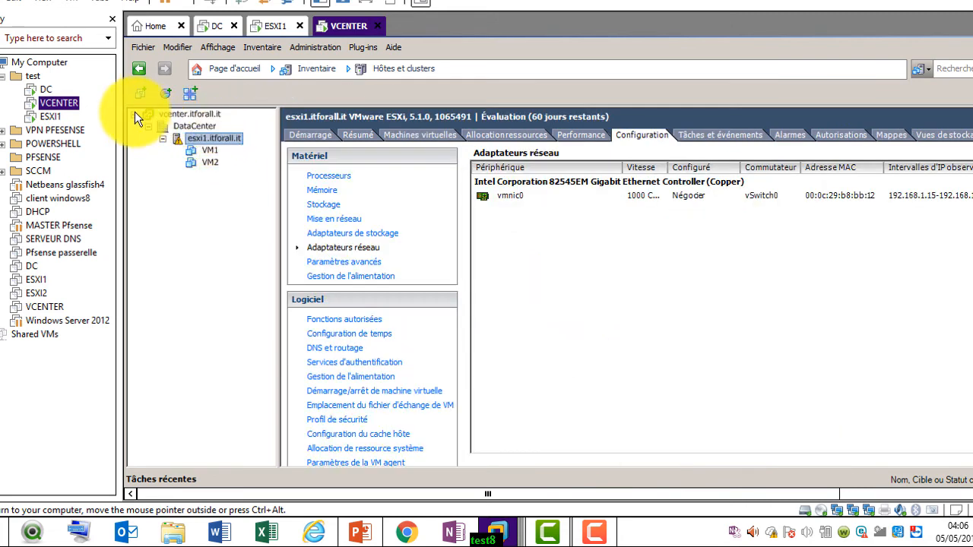
click(135, 113)
click(134, 114)
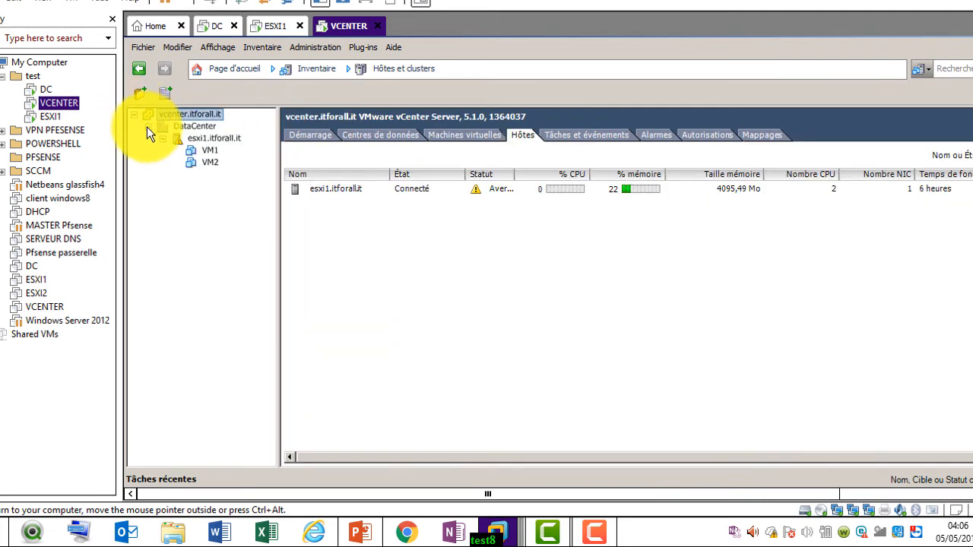
click(276, 30)
click(379, 209)
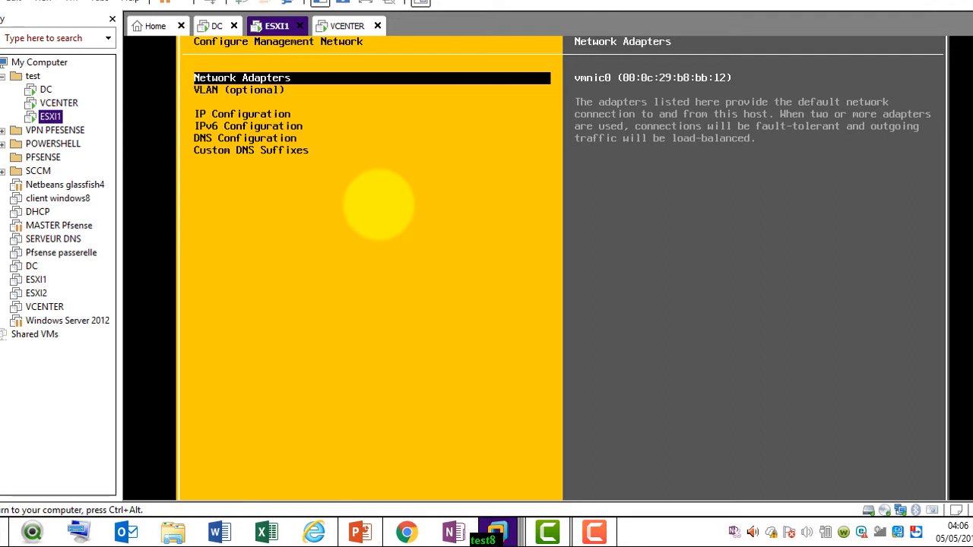
Reopen the DCUI adapter list, then add a first network adapter on custom VMnet6 in ESXI1's settings
key(Return)
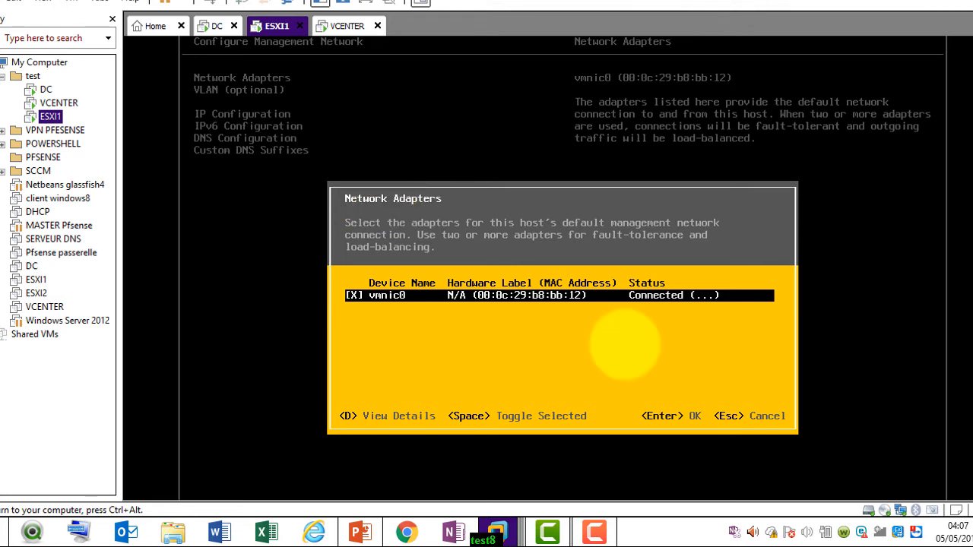
right_click(281, 28)
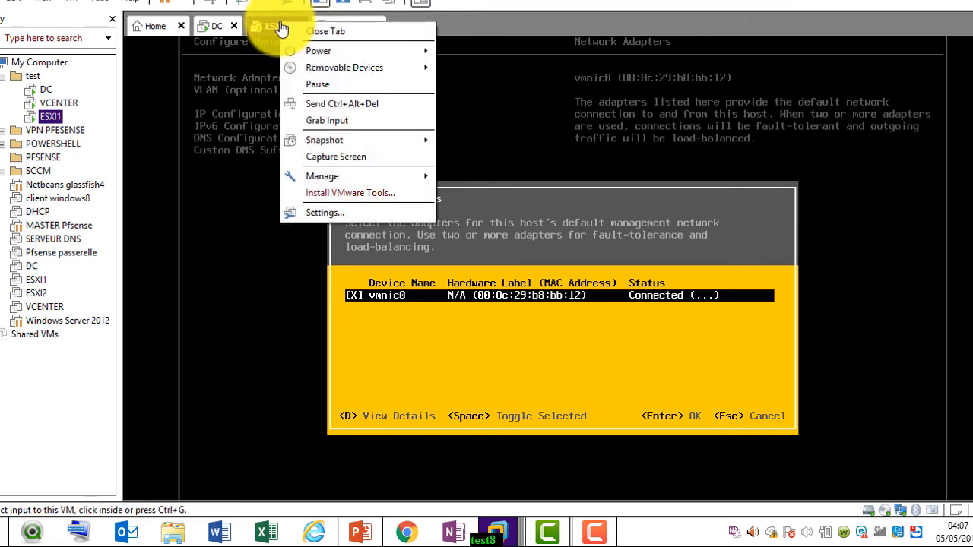
click(351, 217)
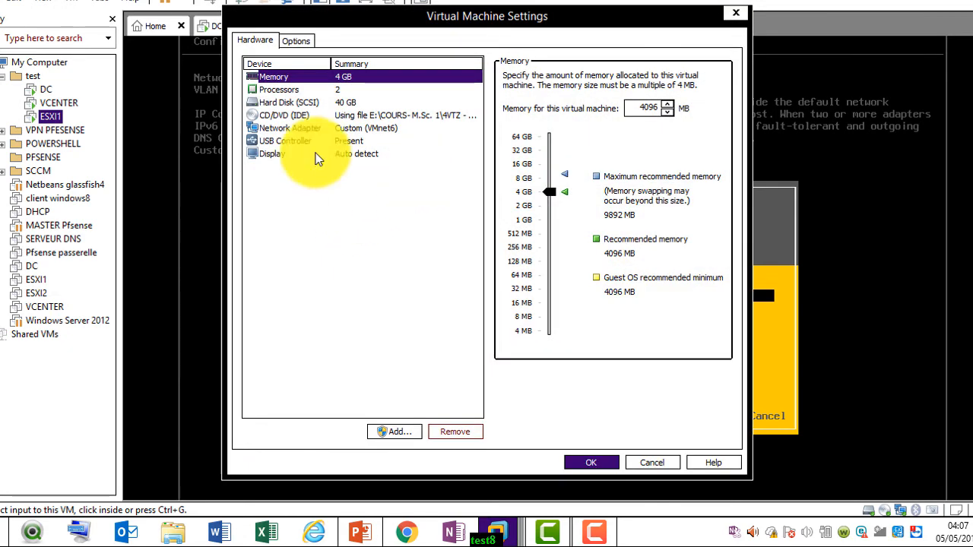
click(304, 128)
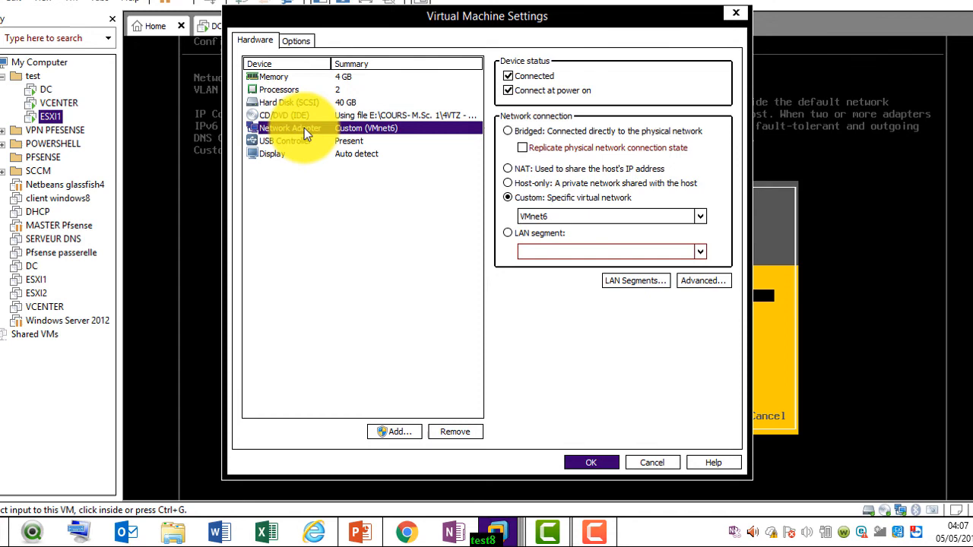
click(413, 440)
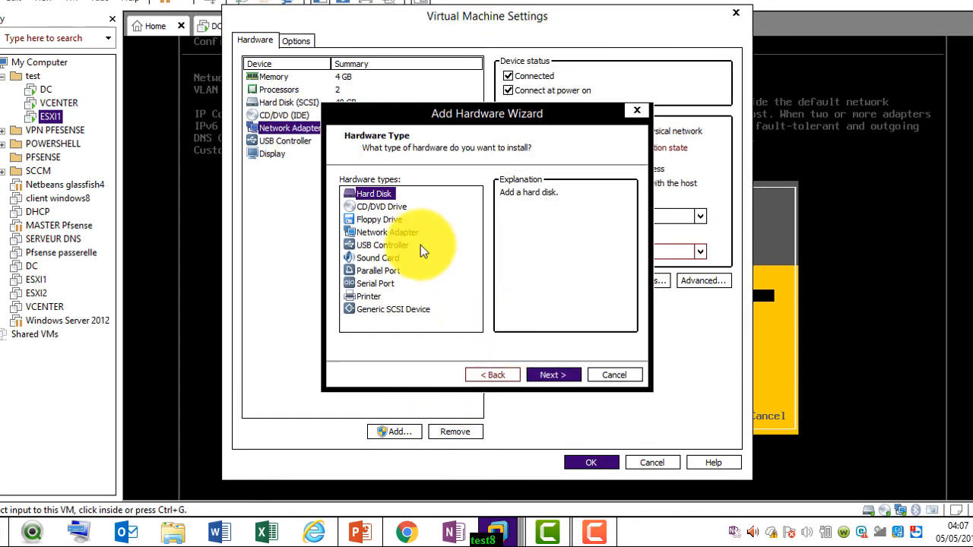
click(406, 234)
click(541, 372)
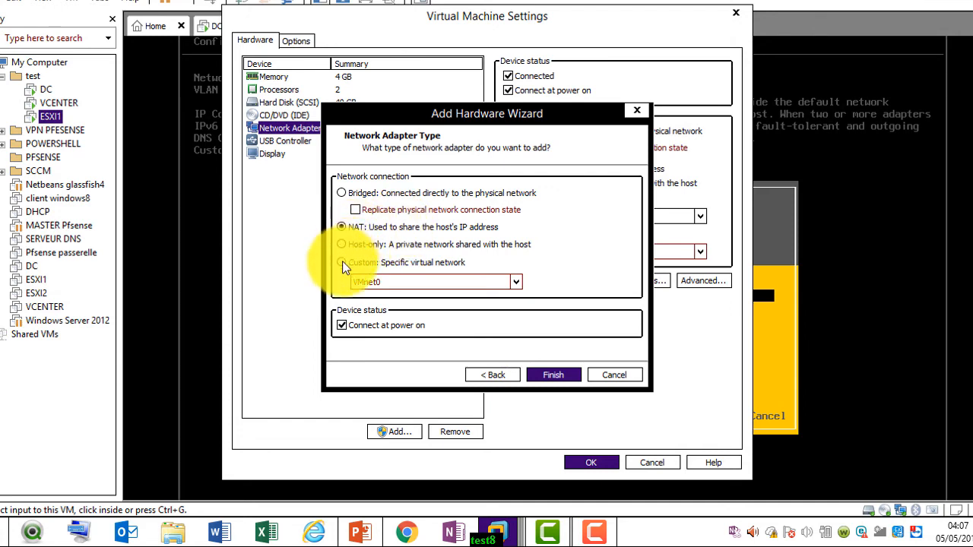
click(342, 262)
click(516, 282)
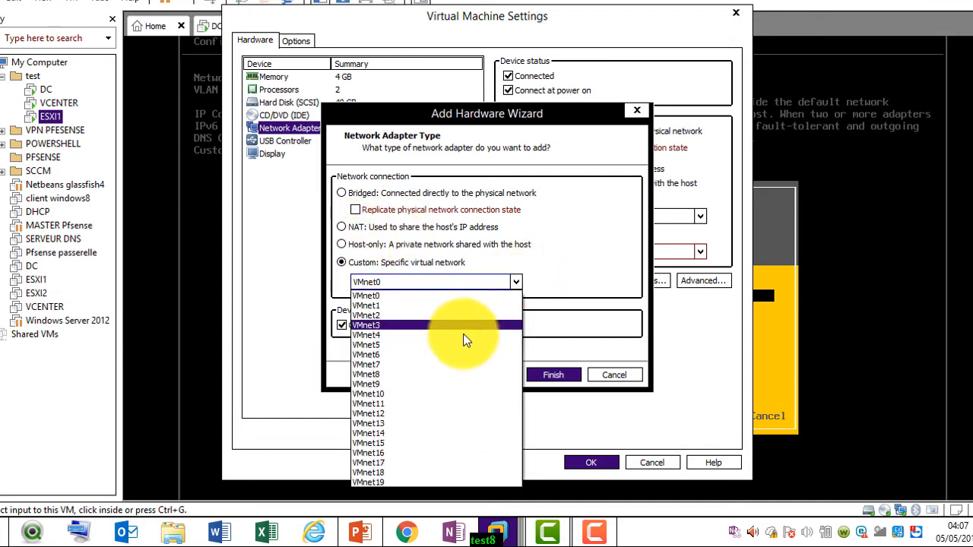
click(464, 355)
click(558, 374)
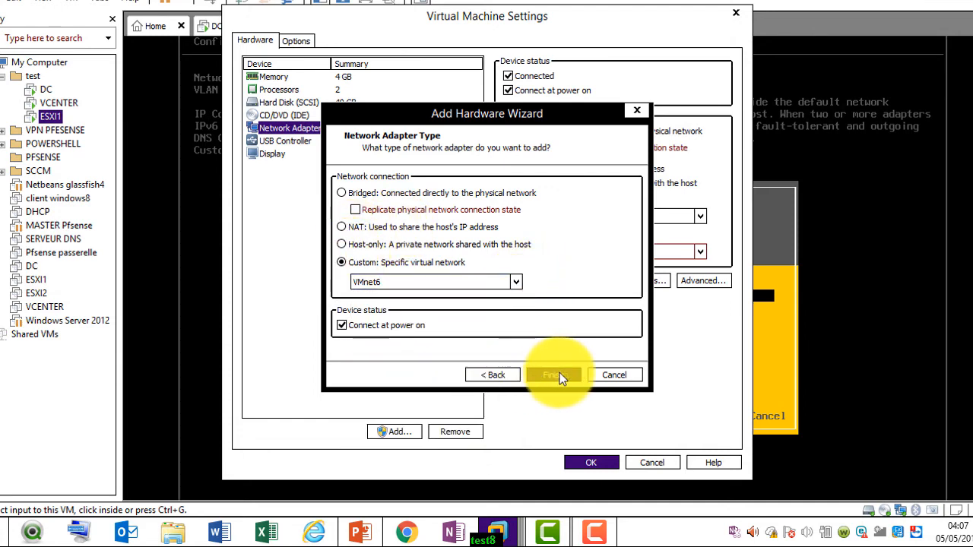
Add a second network adapter on VMnet6 and save the VM settings
click(399, 433)
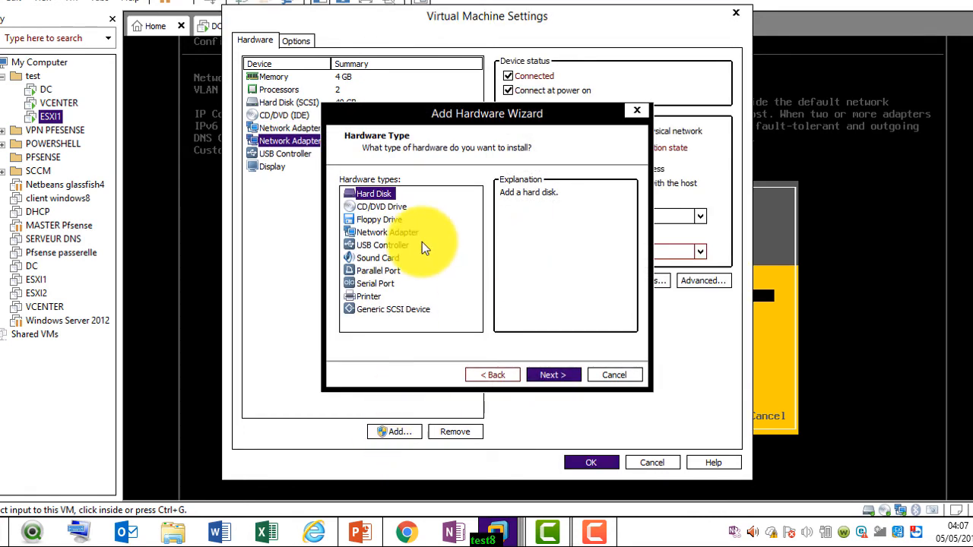
click(391, 234)
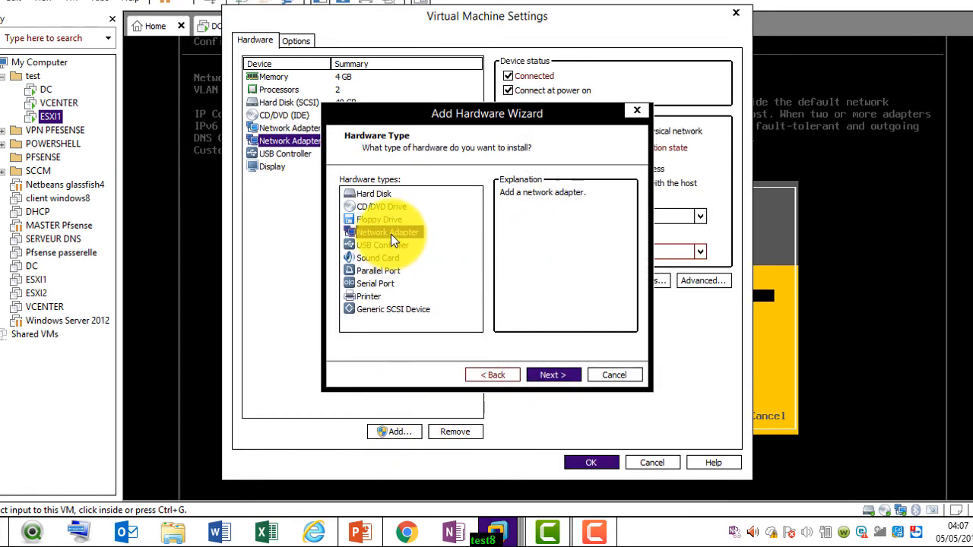
click(554, 376)
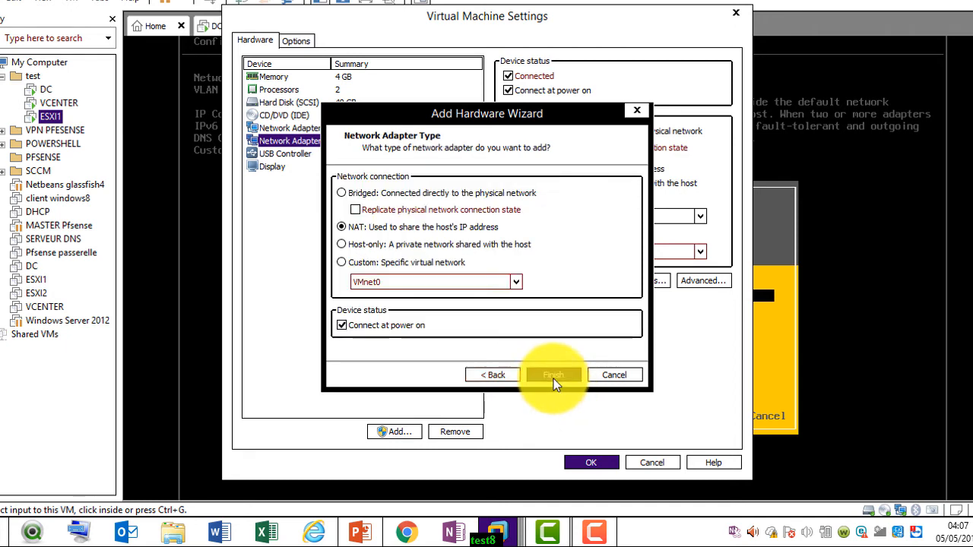
click(341, 262)
click(514, 280)
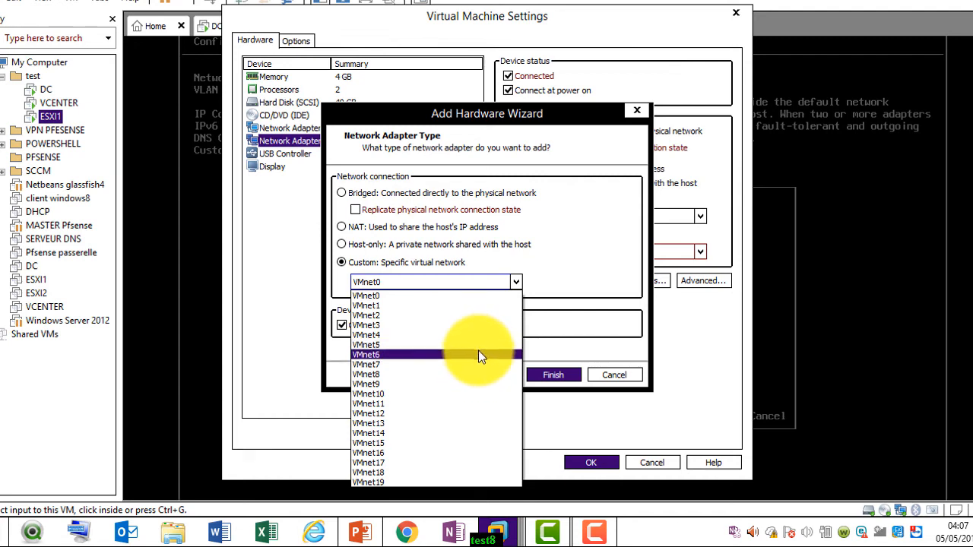
click(478, 352)
click(539, 375)
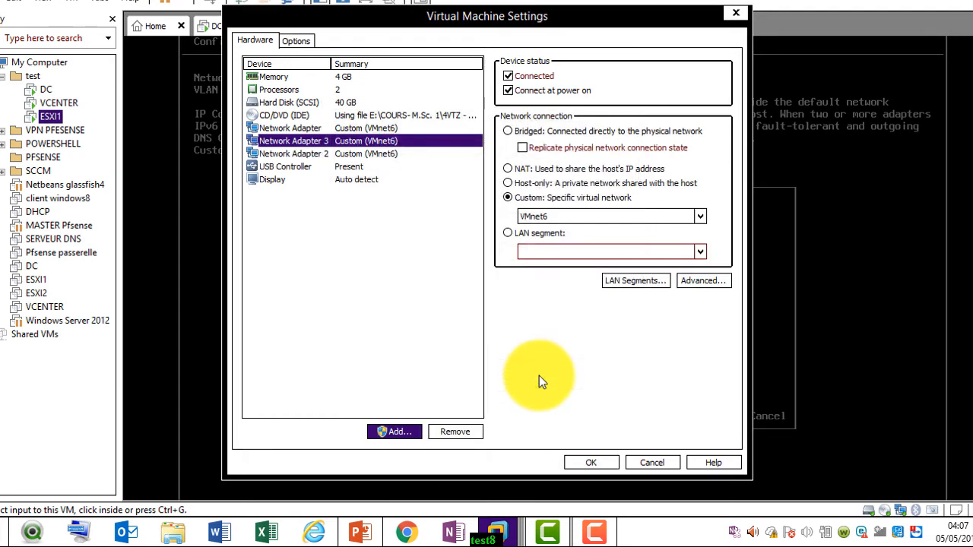
click(592, 460)
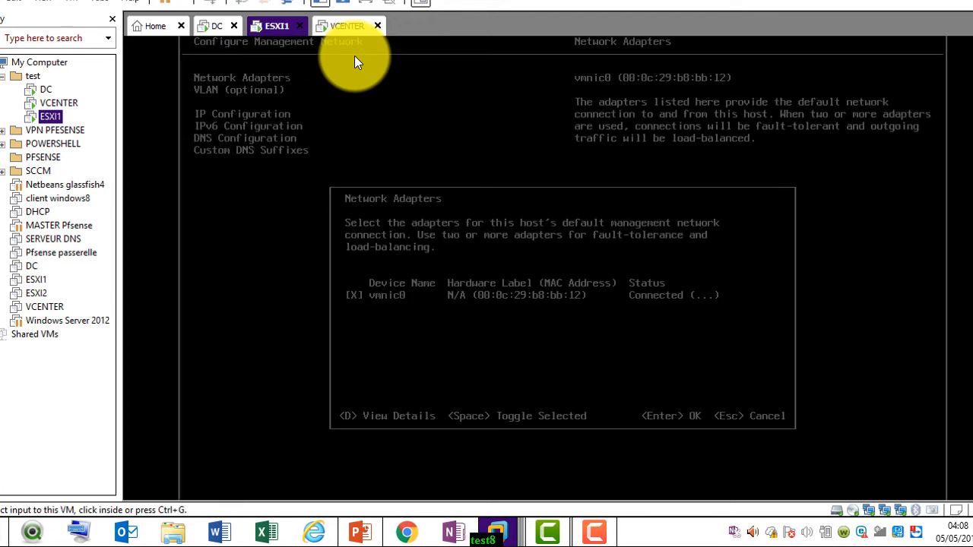
Close, reopen and close the Network Adapters list, which still shows only vmnic0
click(673, 253)
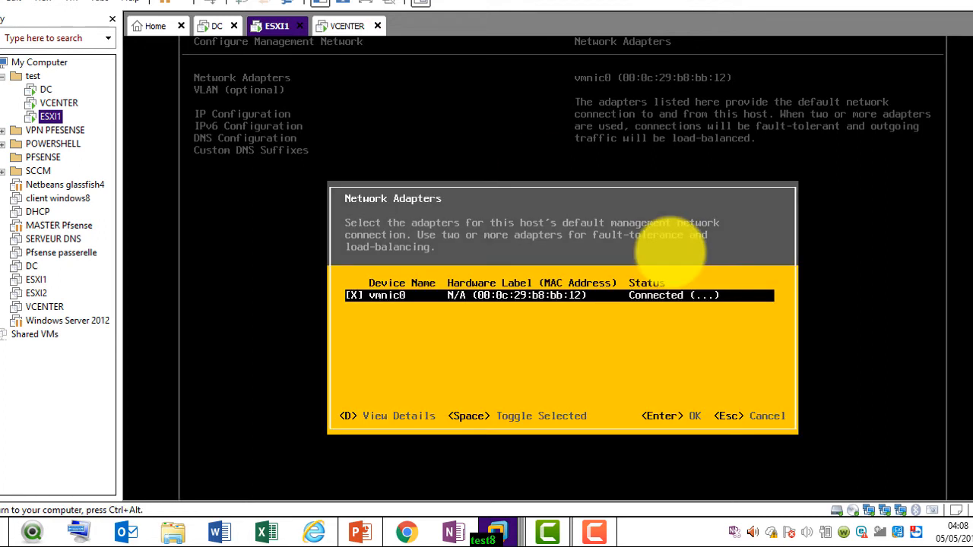
key(Return)
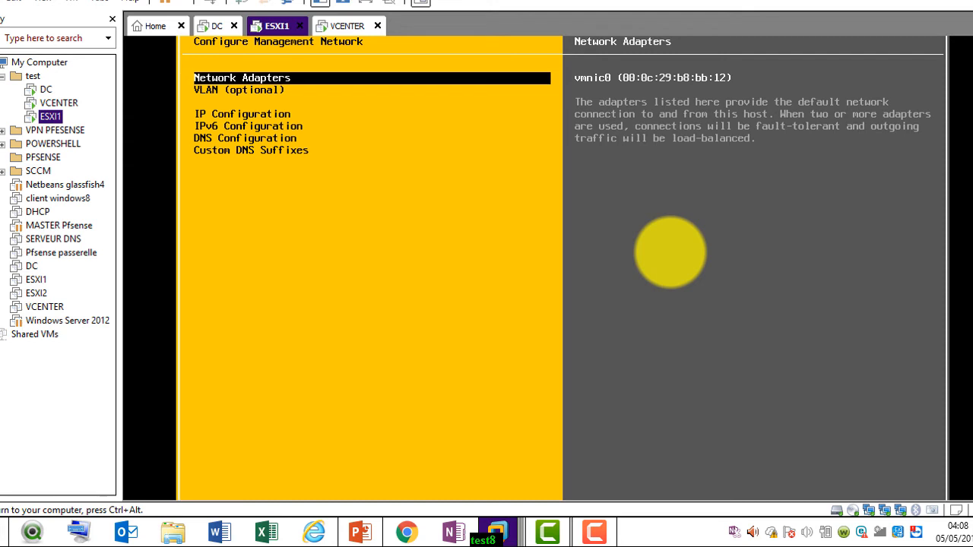
key(Down)
key(Up)
key(Return)
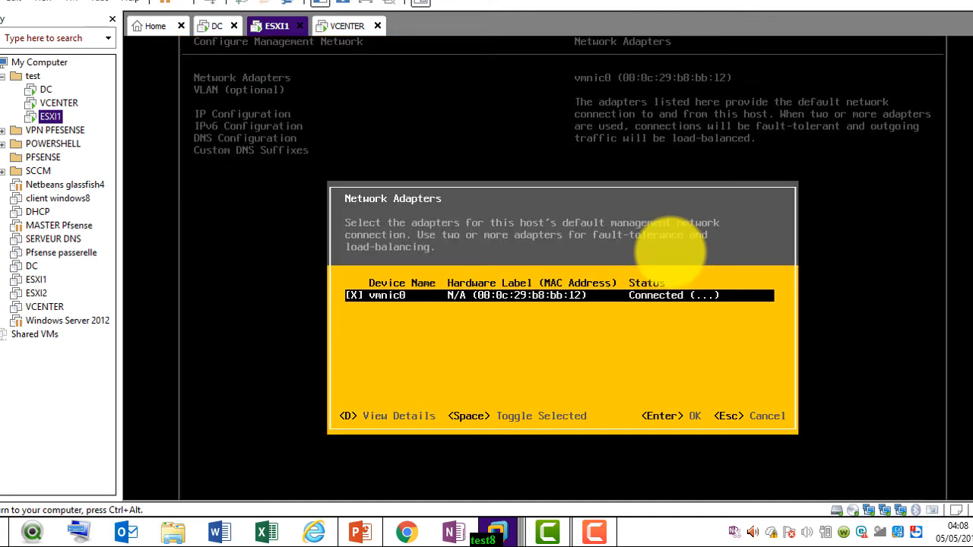
key(Return)
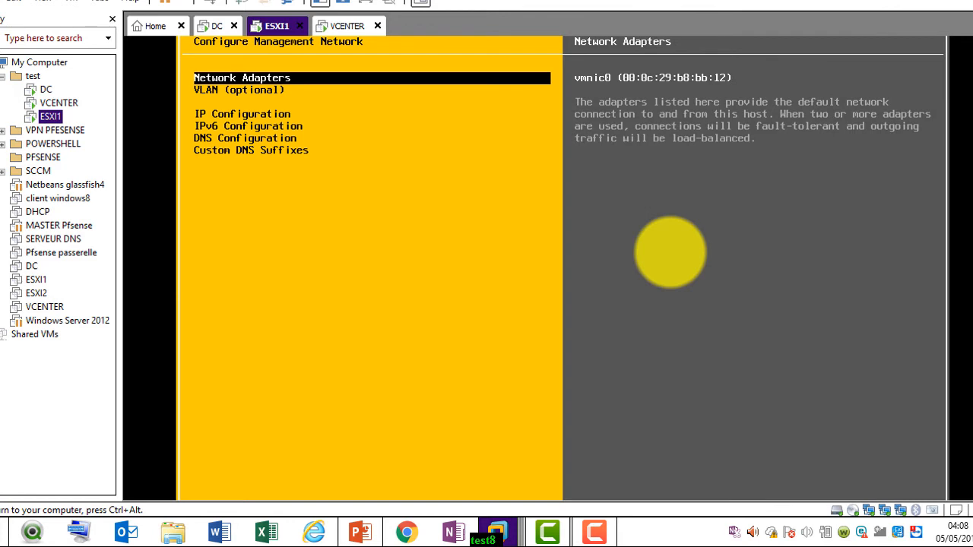
key(ctrl+alt)
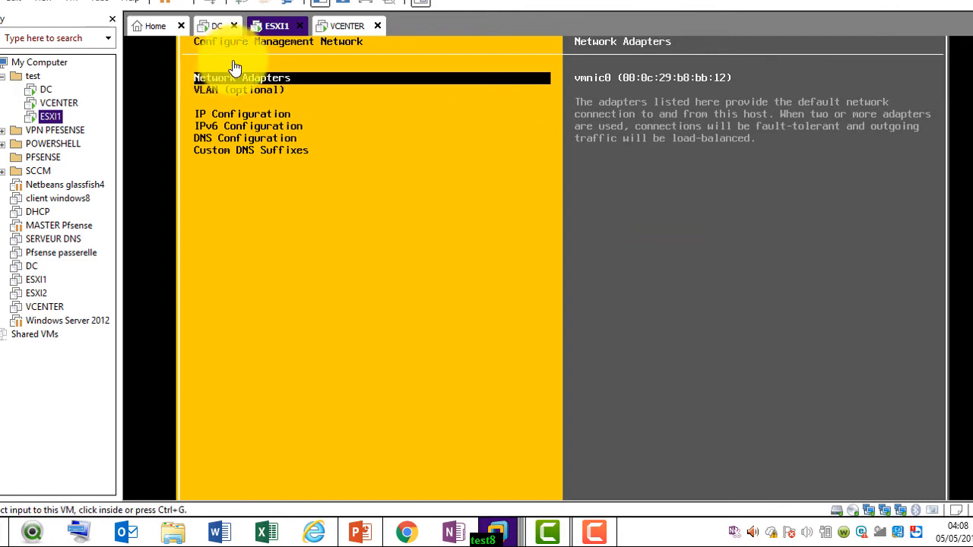
click(235, 68)
Restart the management network from System Customization, confirming with F11
key(Escape)
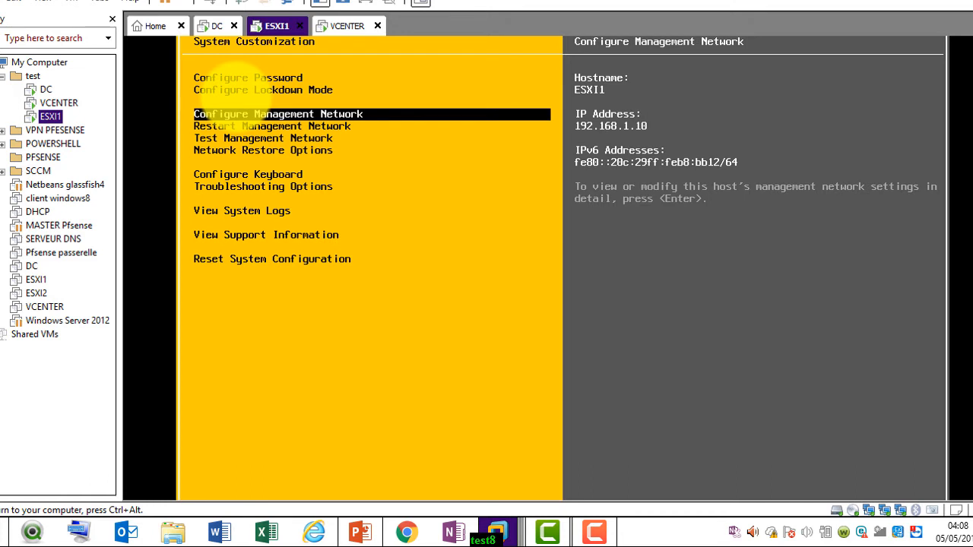
key(Up)
key(Down)
key(Down)
key(Down)
key(Up)
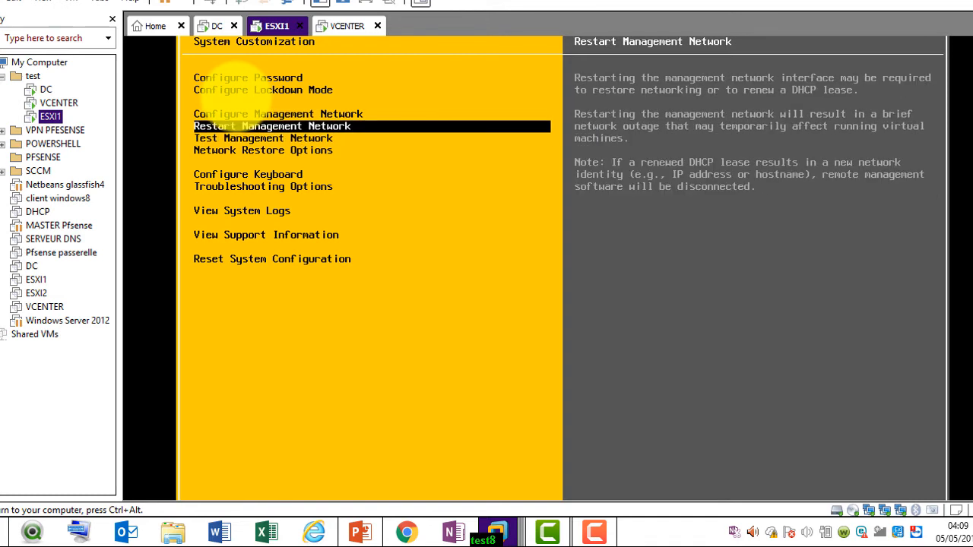
key(Return)
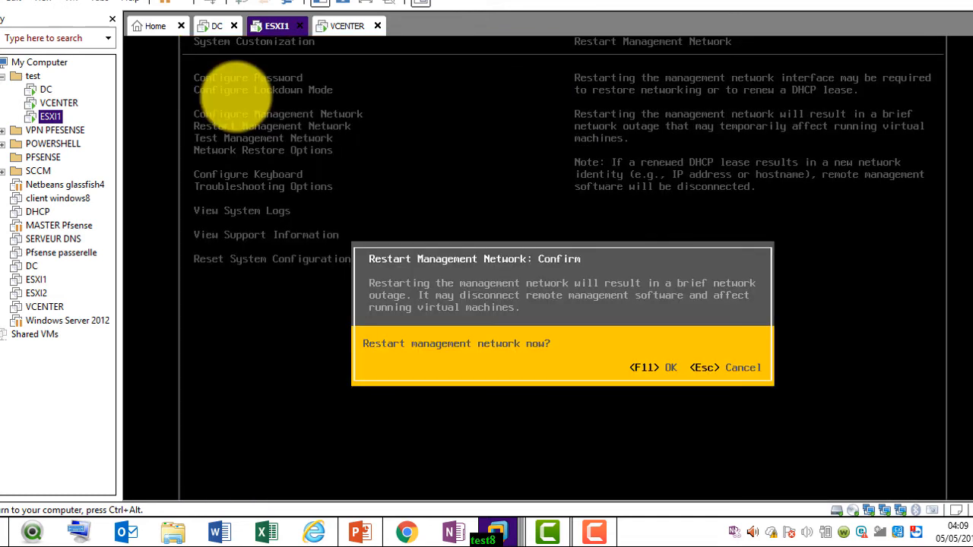
key(F11)
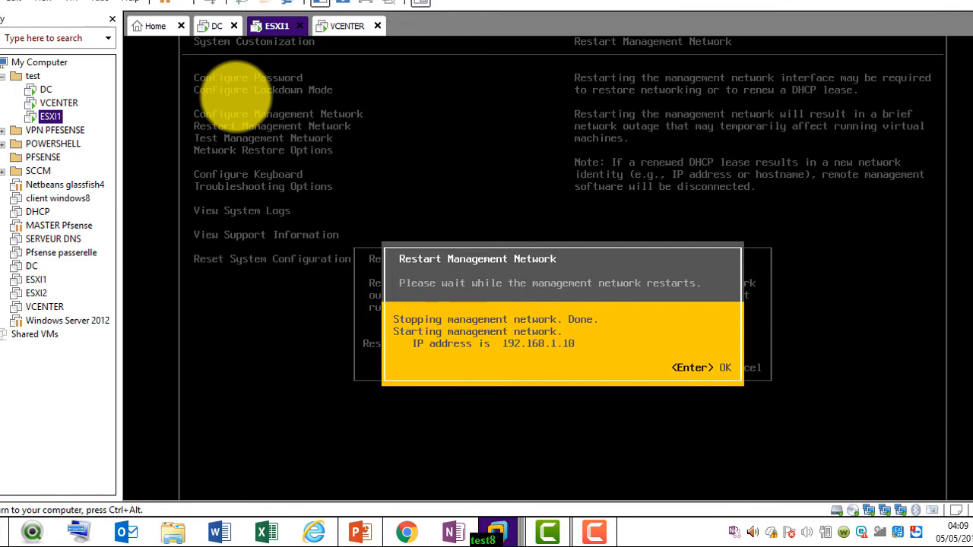
key(Return)
Move the selection back to Configure Management Network
key(Up)
key(Up)
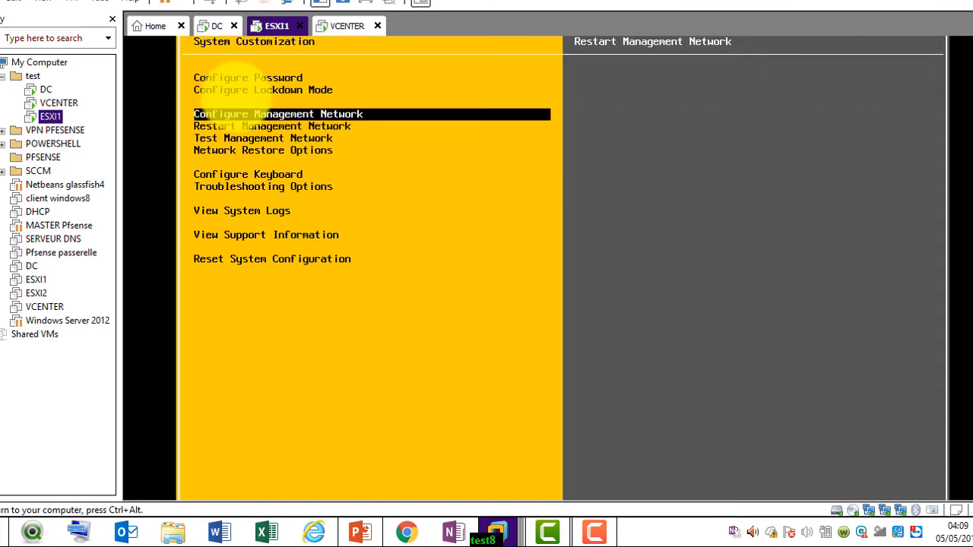
key(Down)
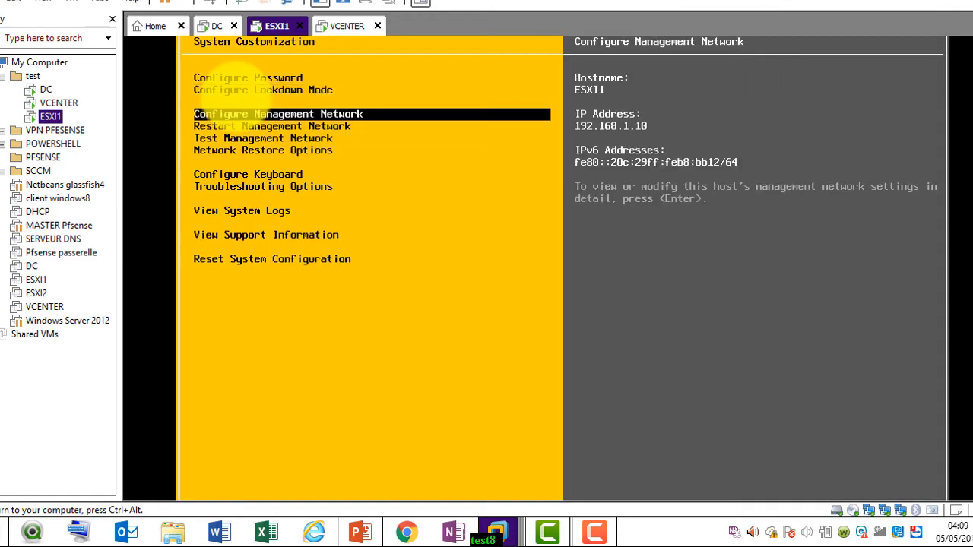
key(Up)
key(Down)
Open Configure Management Network, review VLAN and IP settings, then open the Network Adapters list
key(Return)
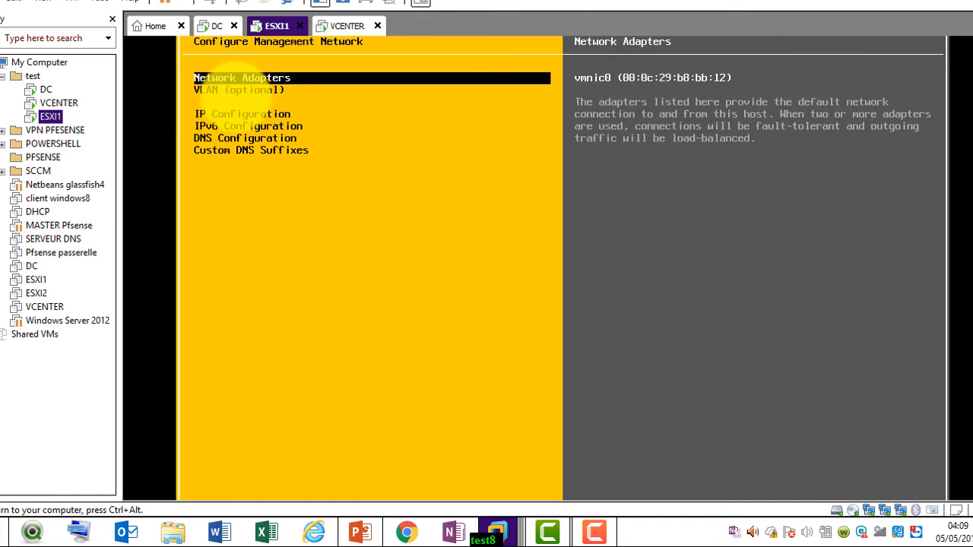
key(Down)
key(Down)
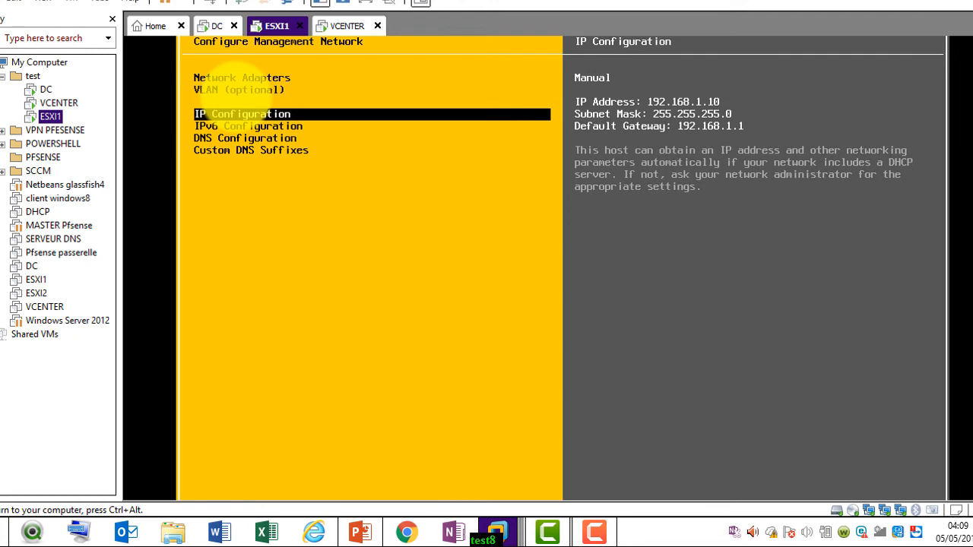
key(Down)
key(Up)
key(Up)
key(Up)
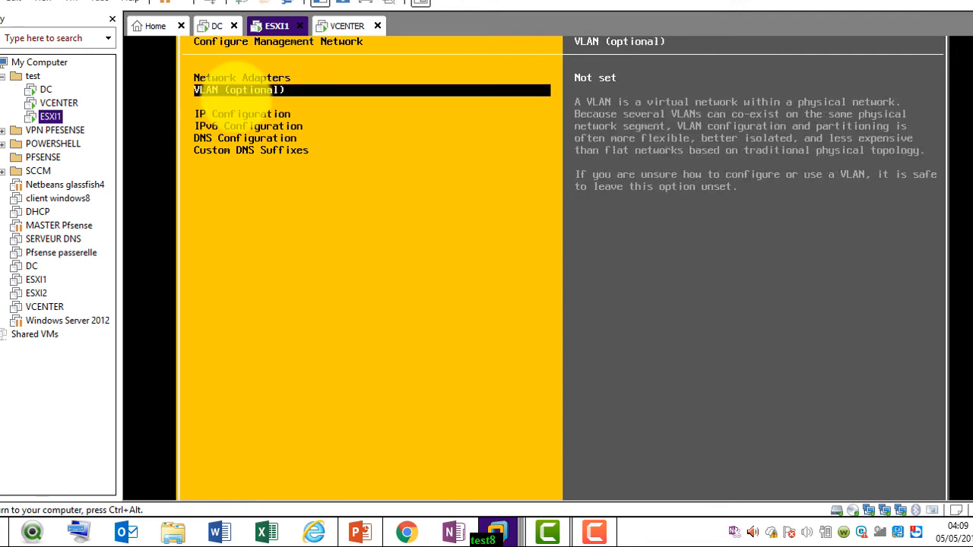
key(Return)
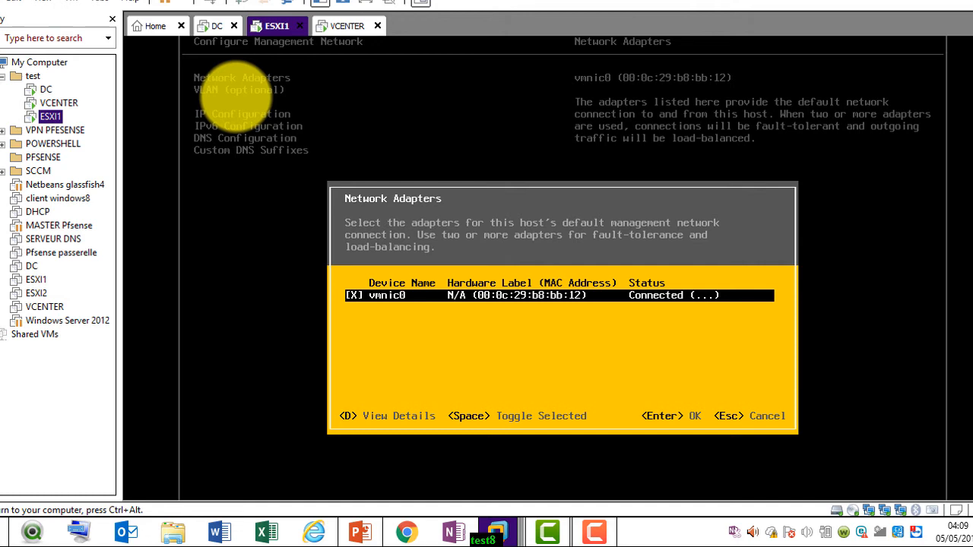
In vCenter, check esxi1.itforall.it's storage and network adapters, then view its vSwitch0 networking
click(338, 29)
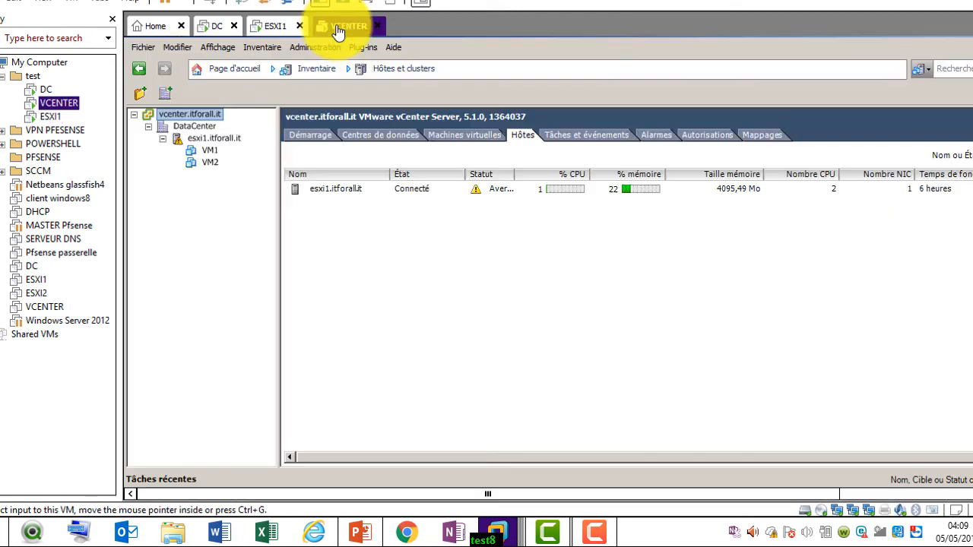
click(230, 139)
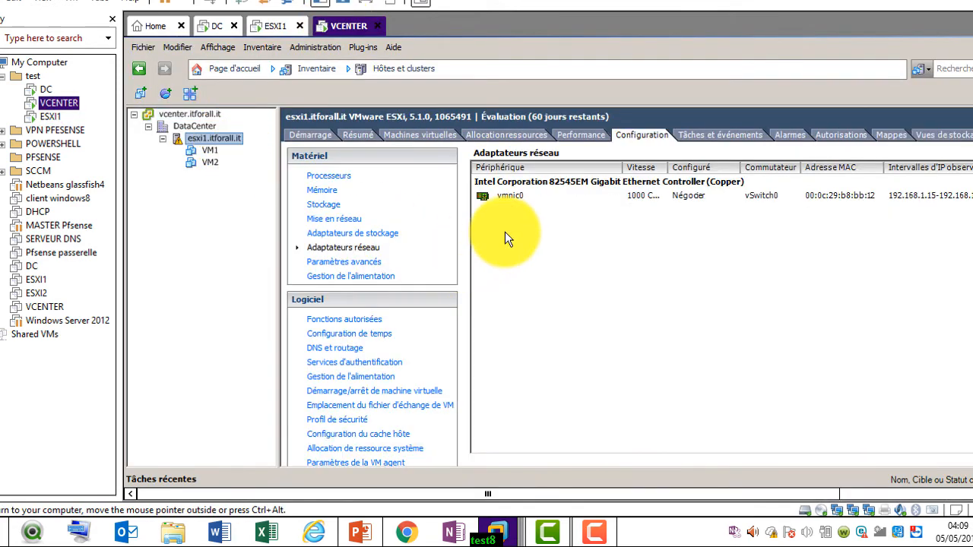
click(364, 234)
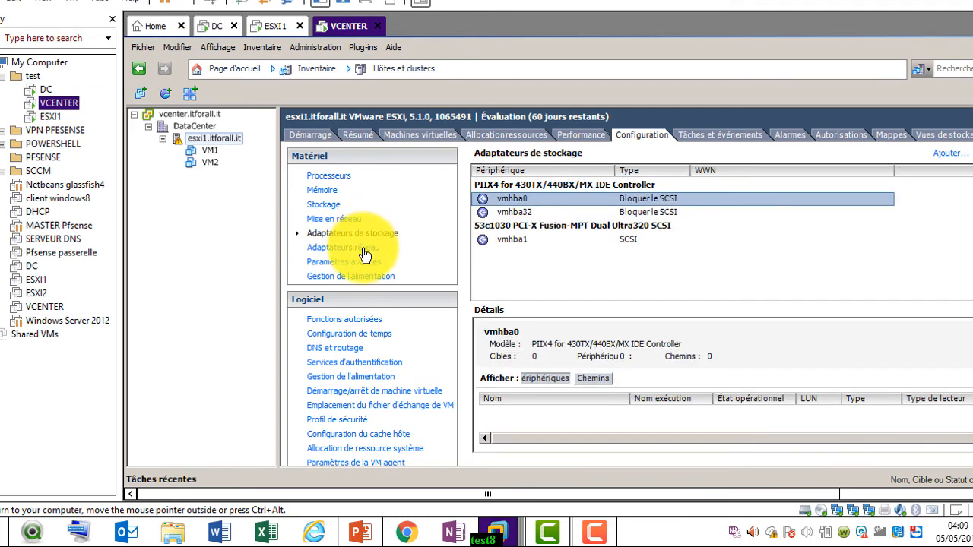
click(364, 253)
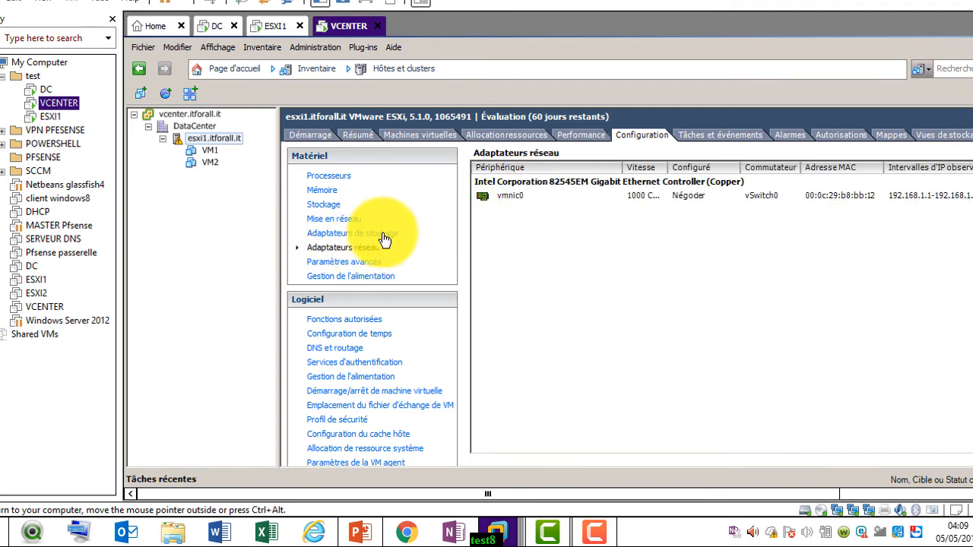
click(367, 235)
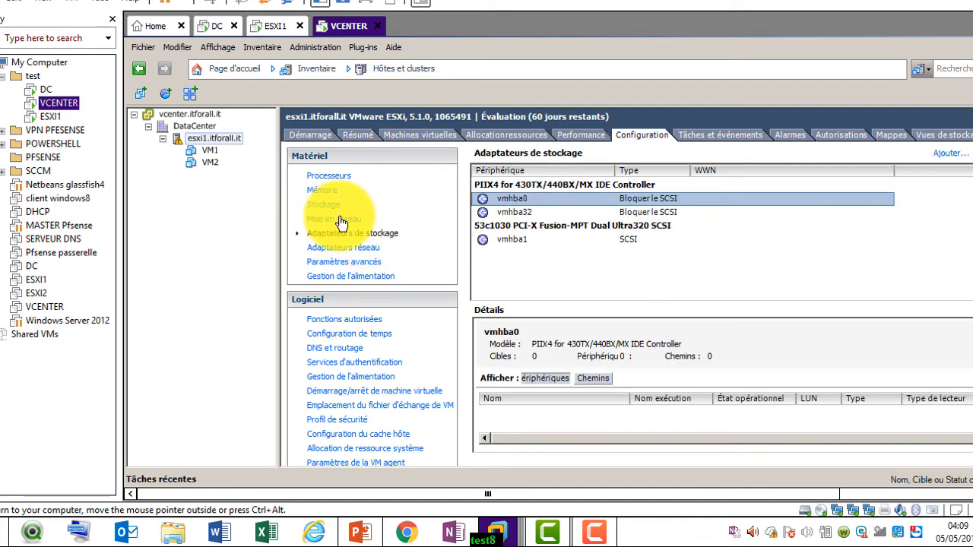
click(340, 221)
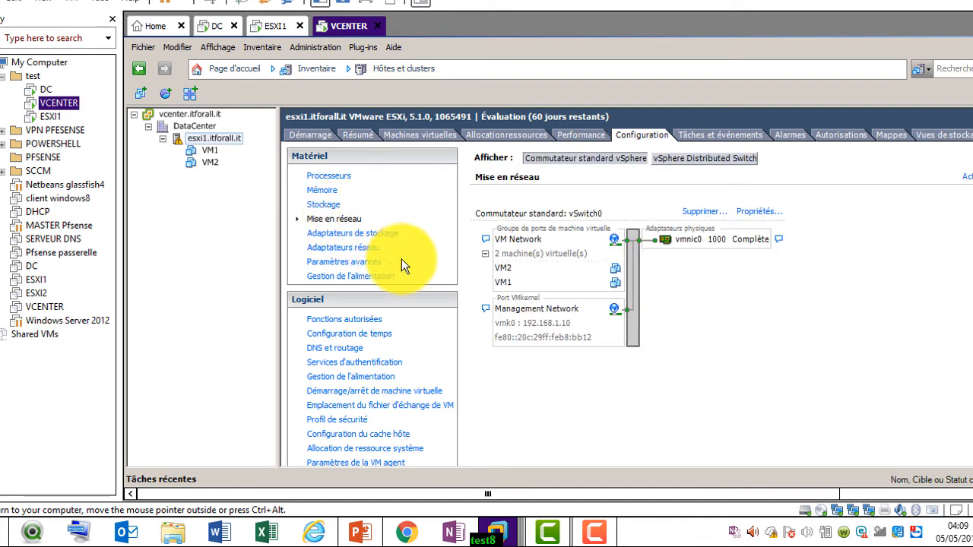
click(766, 219)
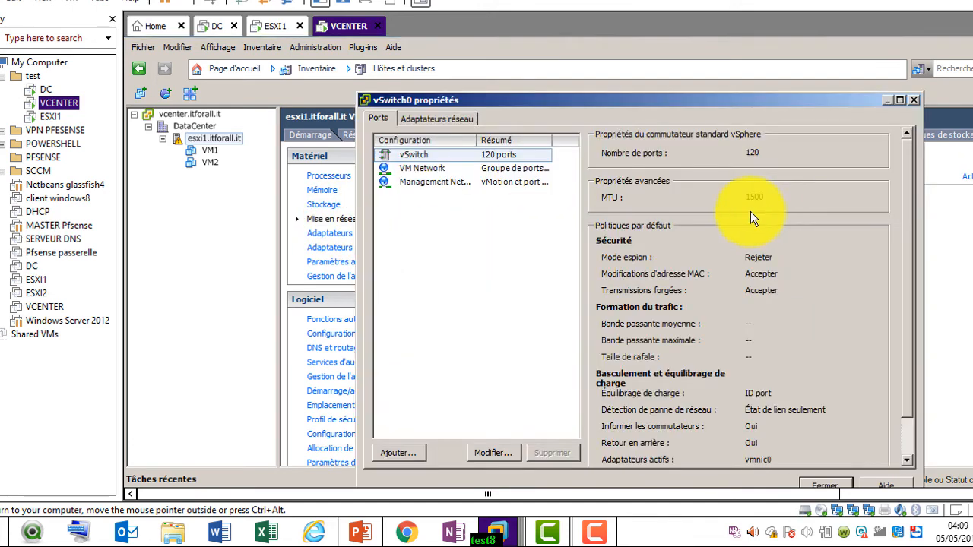
click(438, 120)
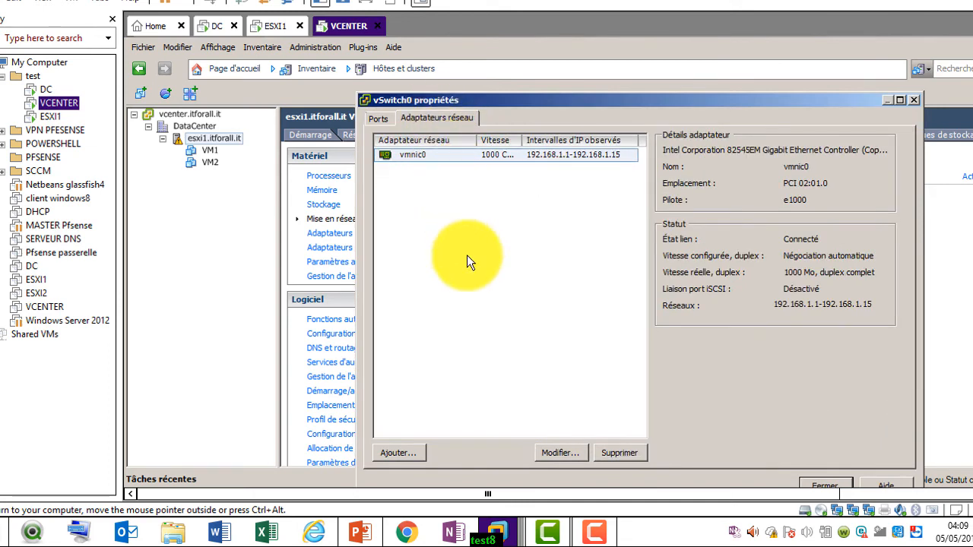
click(471, 270)
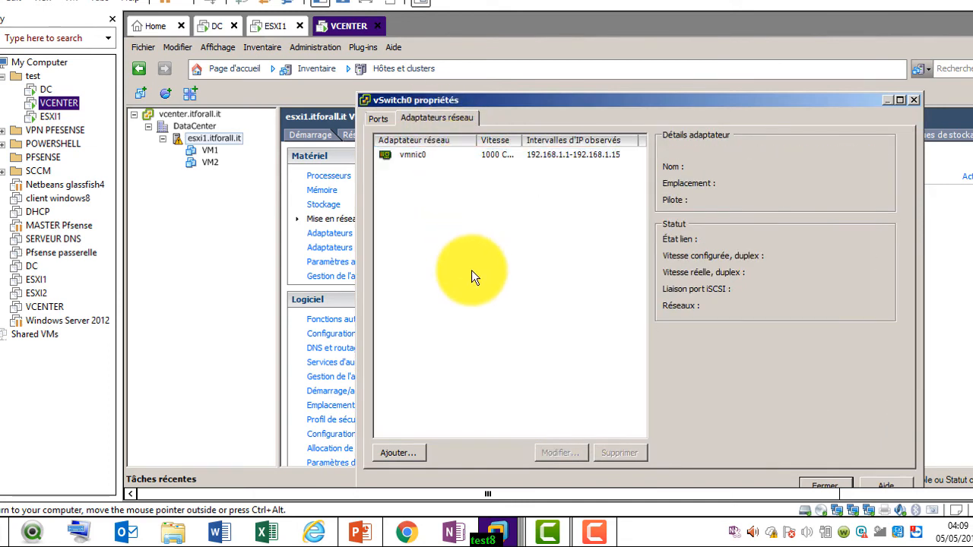
click(412, 450)
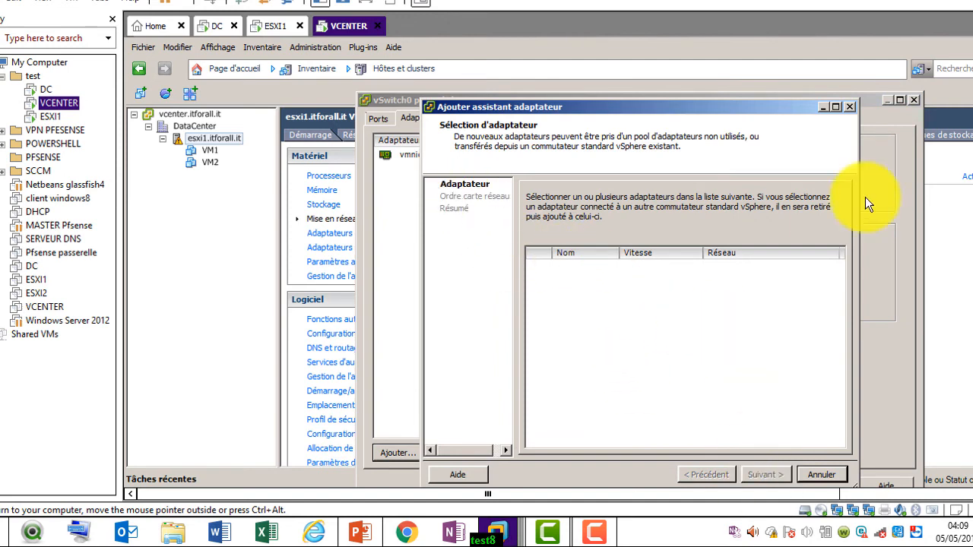
click(822, 473)
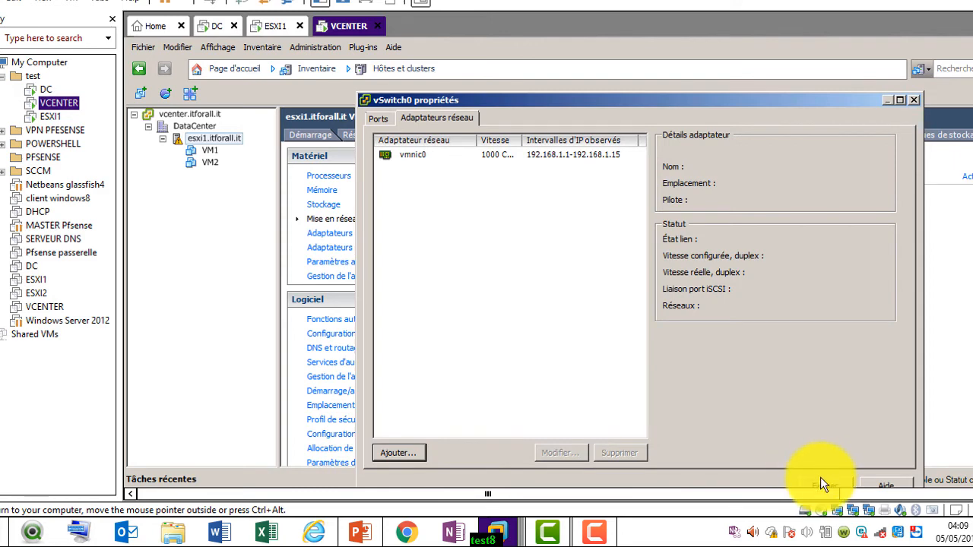
click(820, 481)
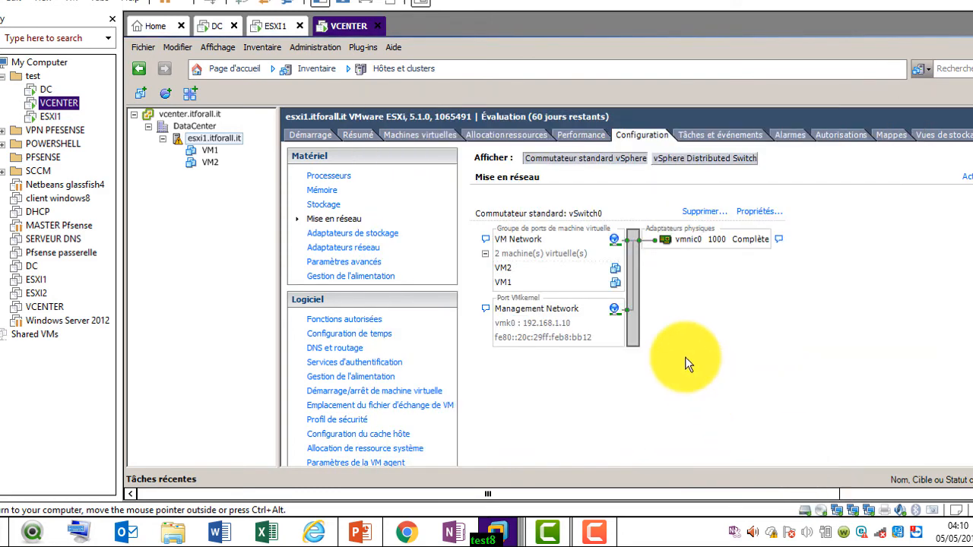
Collapse the vcenter.itforall.it inventory node and return to the ESXI1 console
click(134, 115)
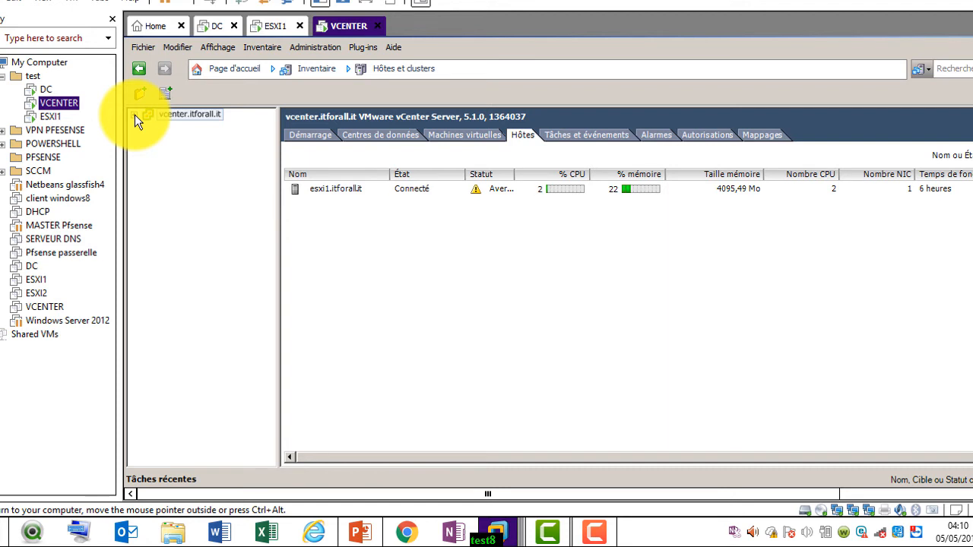
click(267, 29)
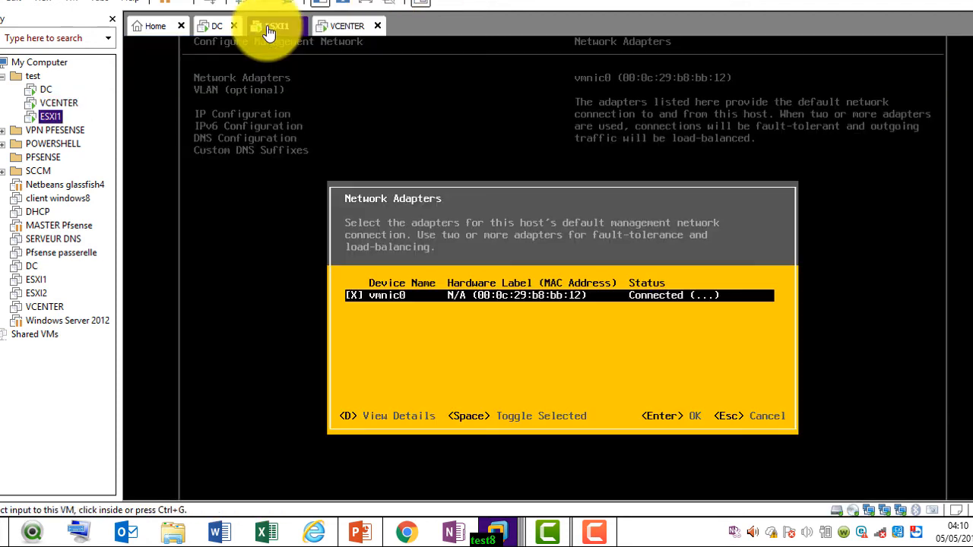
Open the ESXi1 VM settings and review its three existing network adapters
right_click(268, 29)
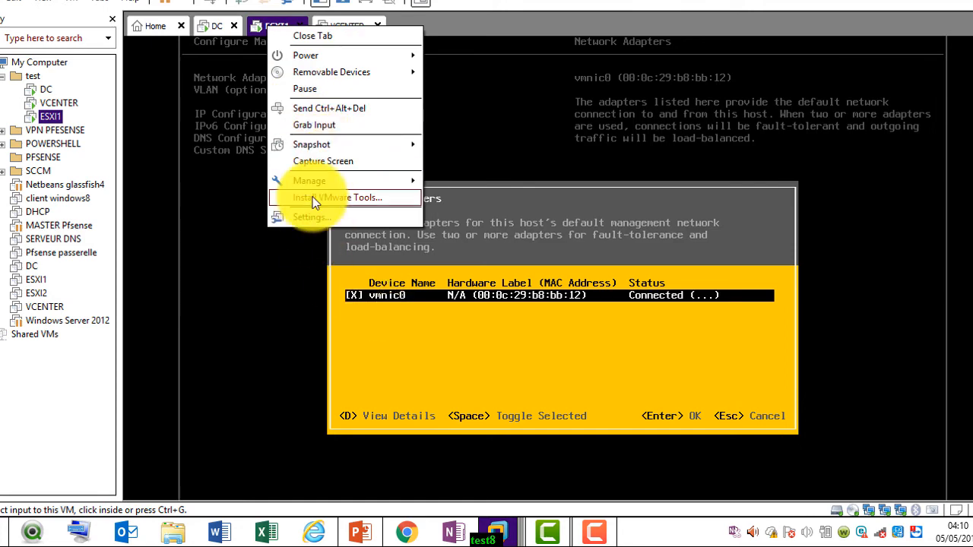
key(Escape)
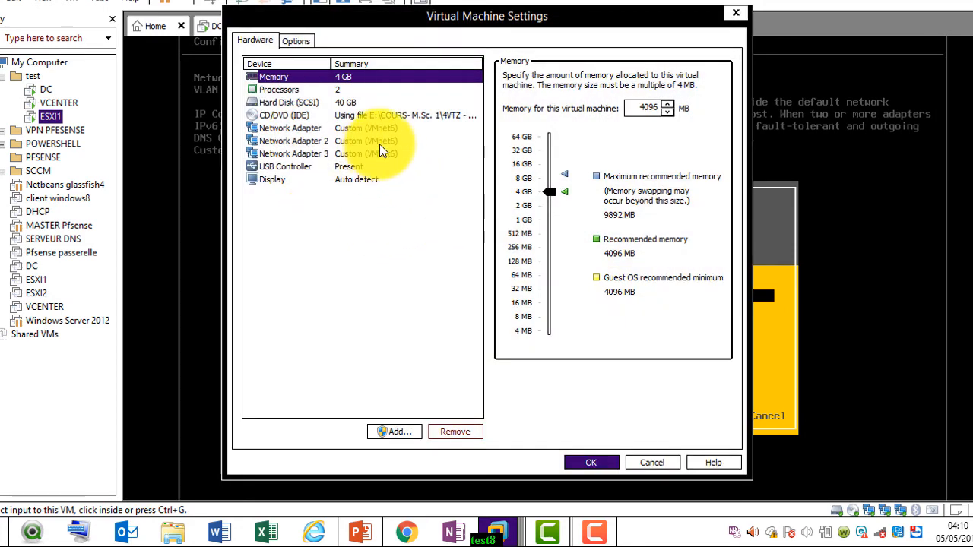
click(379, 144)
click(387, 153)
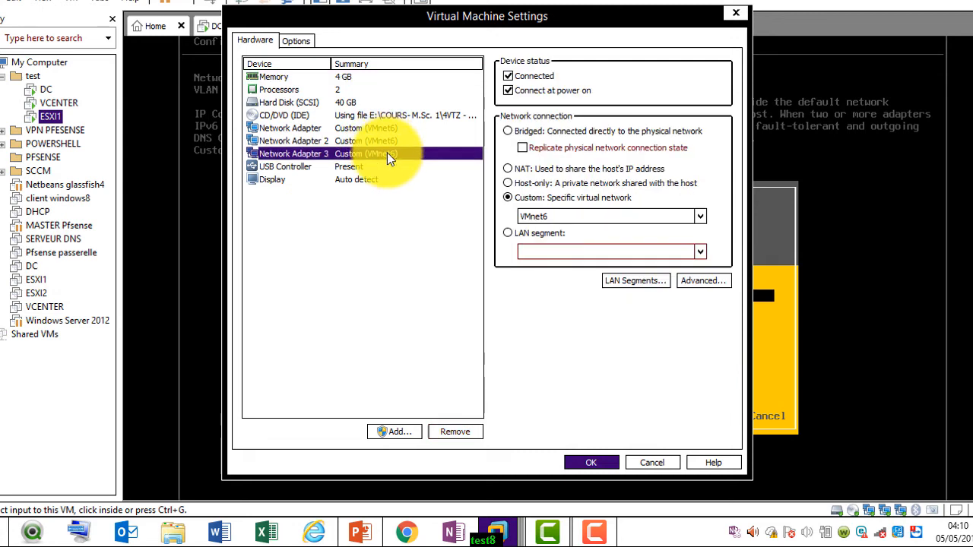
click(389, 140)
click(386, 128)
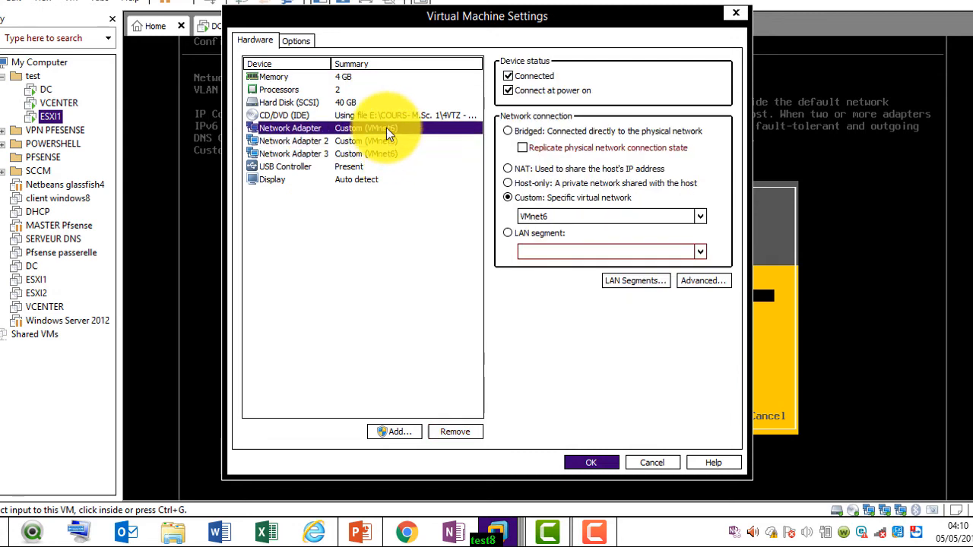
Add a fourth network adapter using NAT and save the ESXi1 VM settings
click(400, 431)
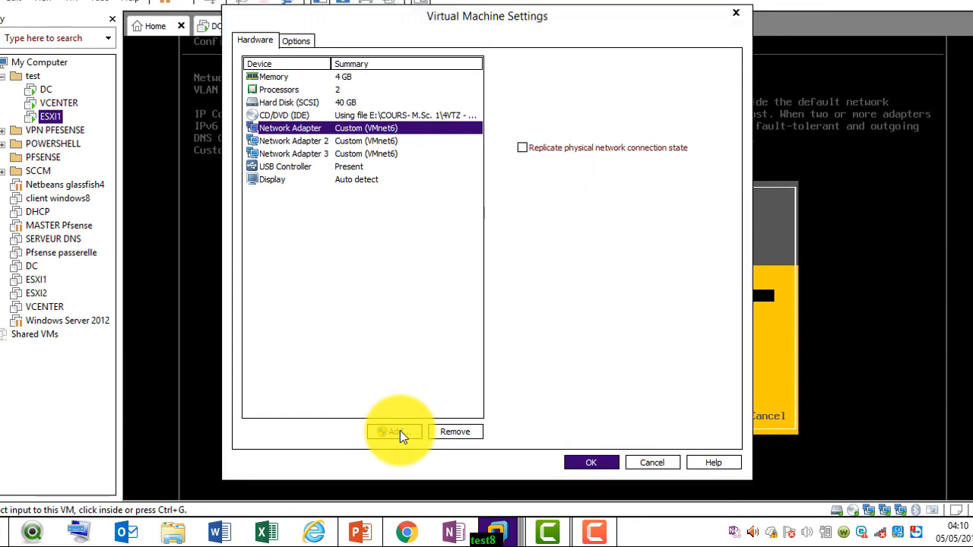
click(398, 235)
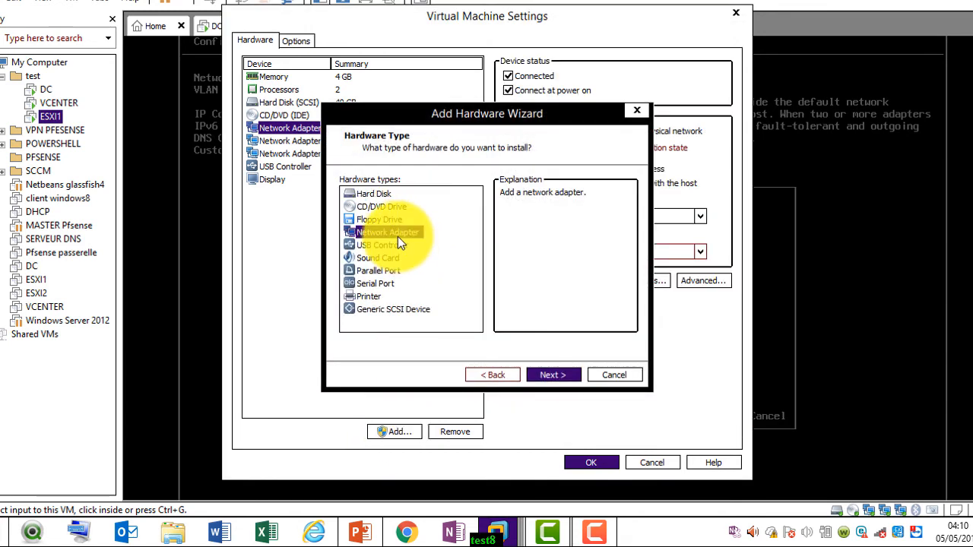
click(548, 374)
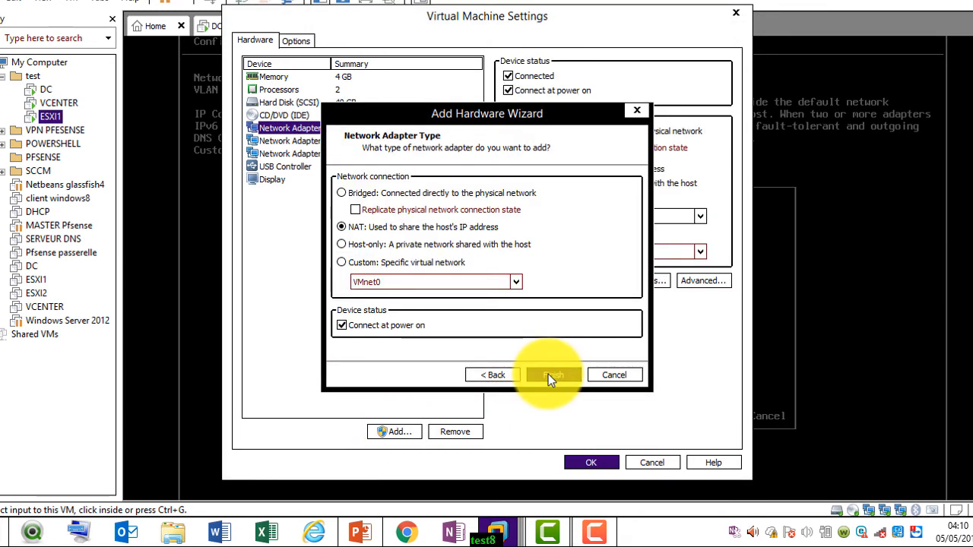
click(548, 374)
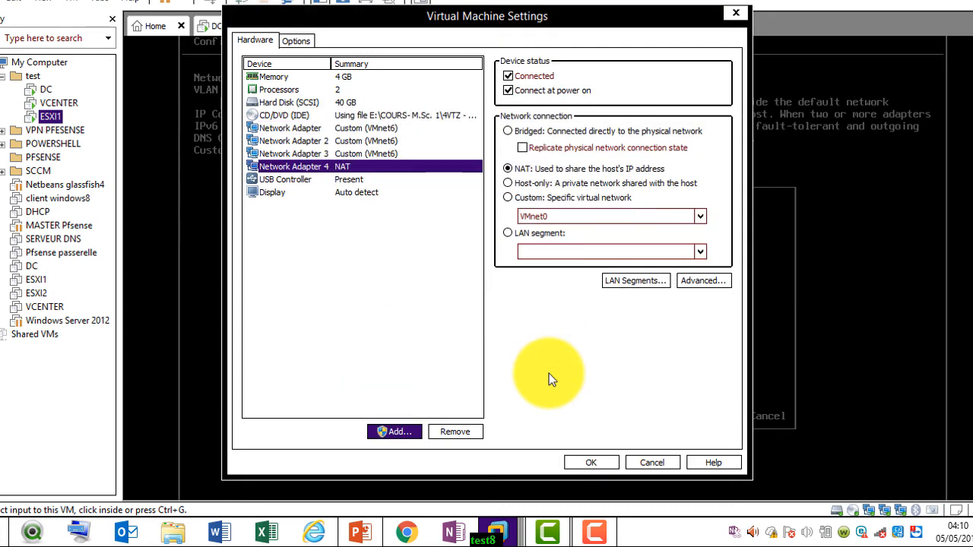
click(590, 463)
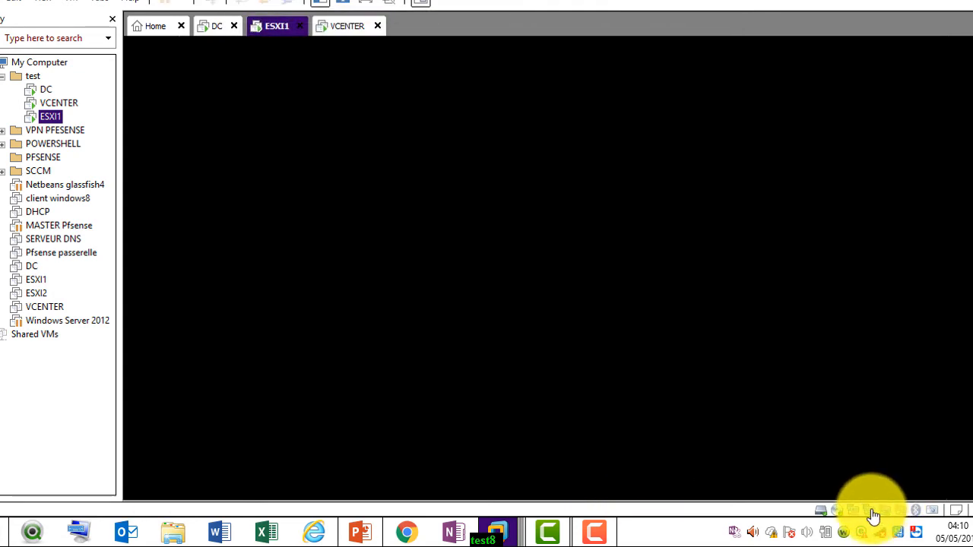
click(872, 516)
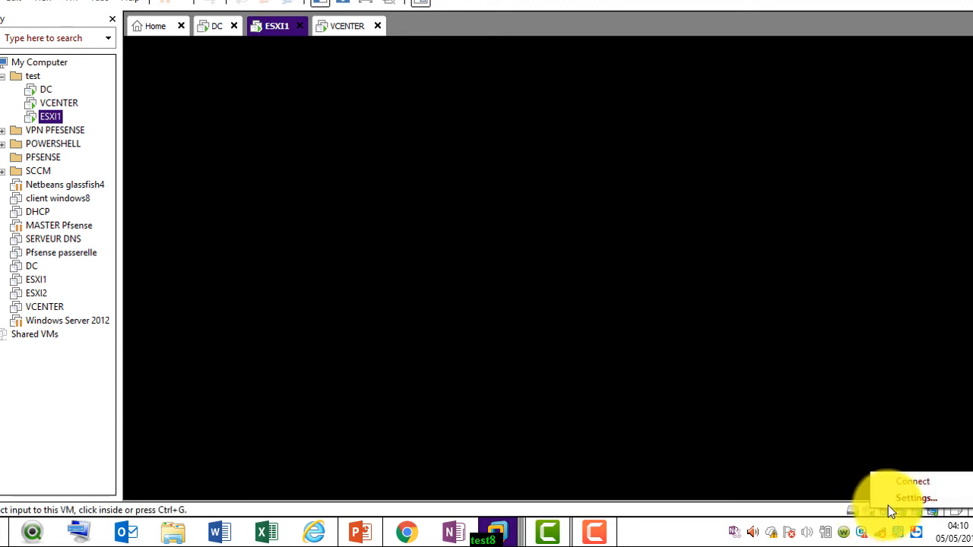
Close the Network Adapters list showing only vmnic0 and back out to the main customization menu
click(816, 466)
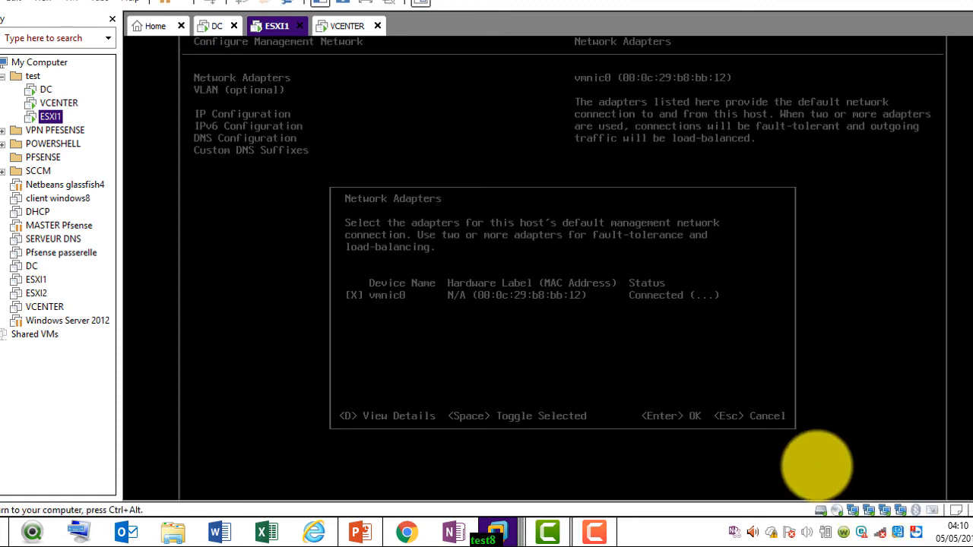
key(ctrl+alt)
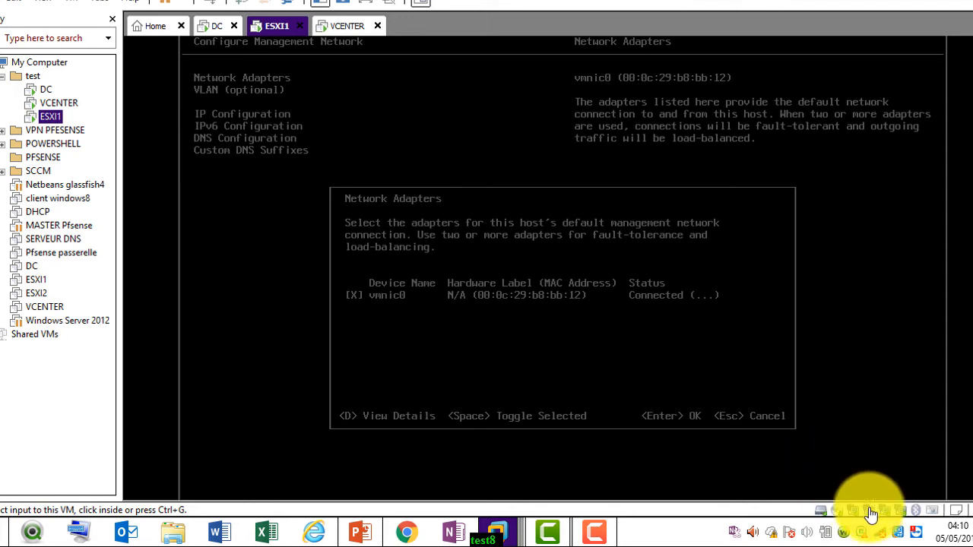
click(712, 447)
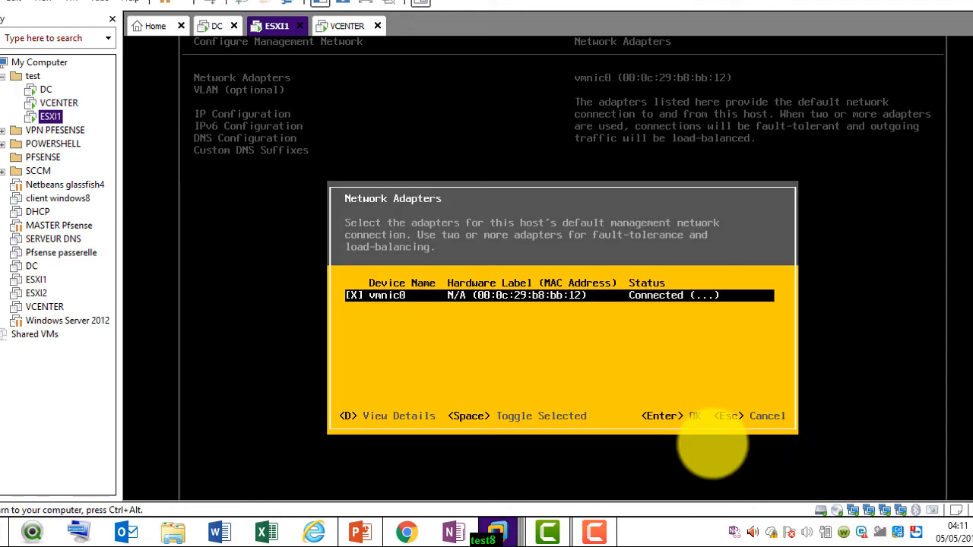
key(Return)
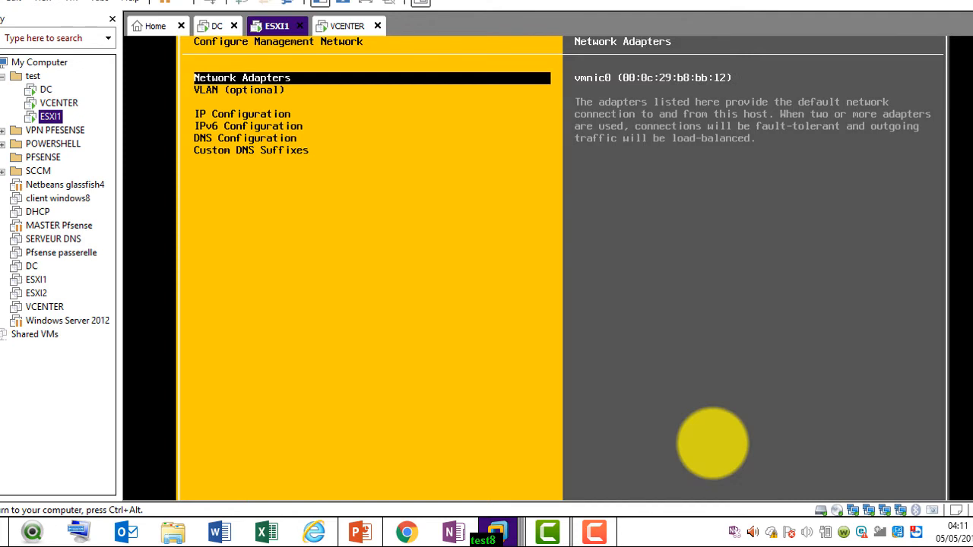
key(Escape)
Restart the management network with F11 and exit System Customization
key(Down)
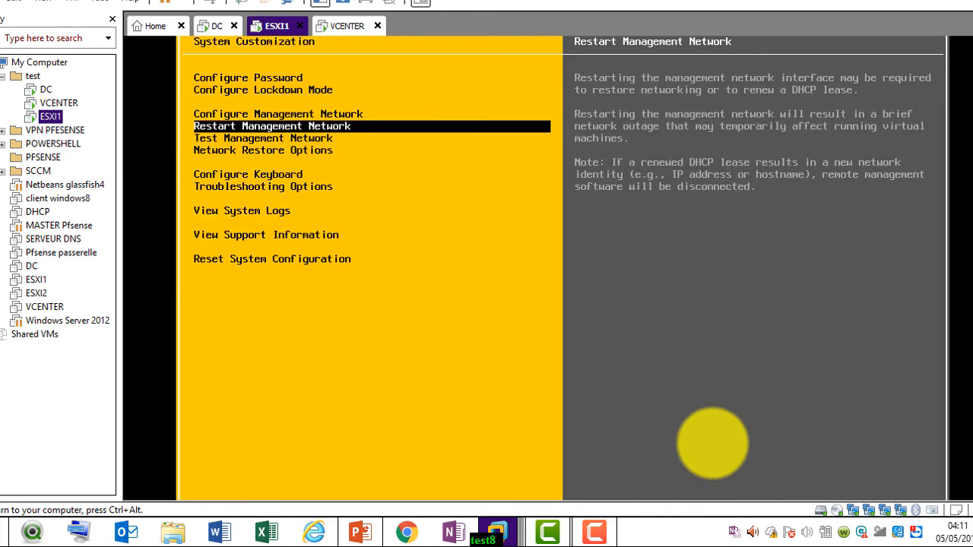
key(Down)
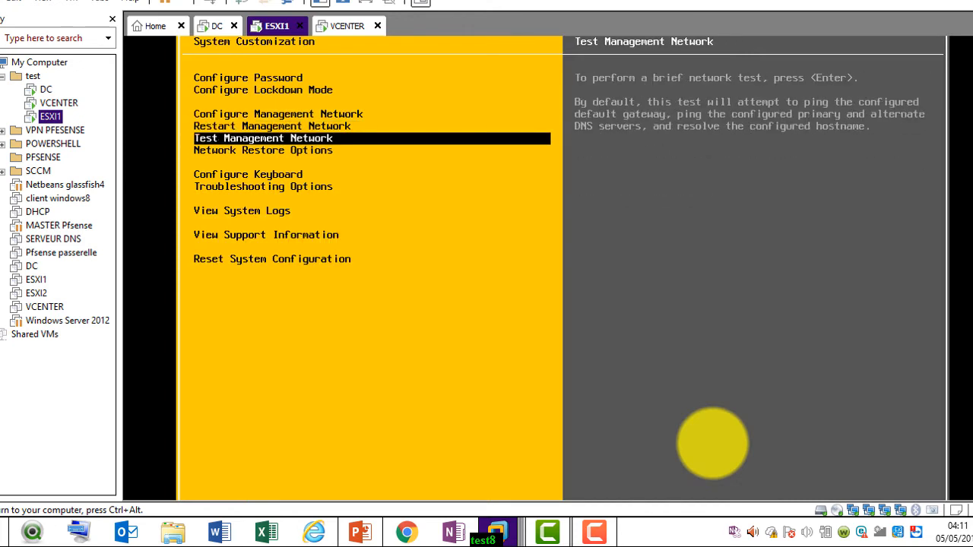
key(Up)
key(Return)
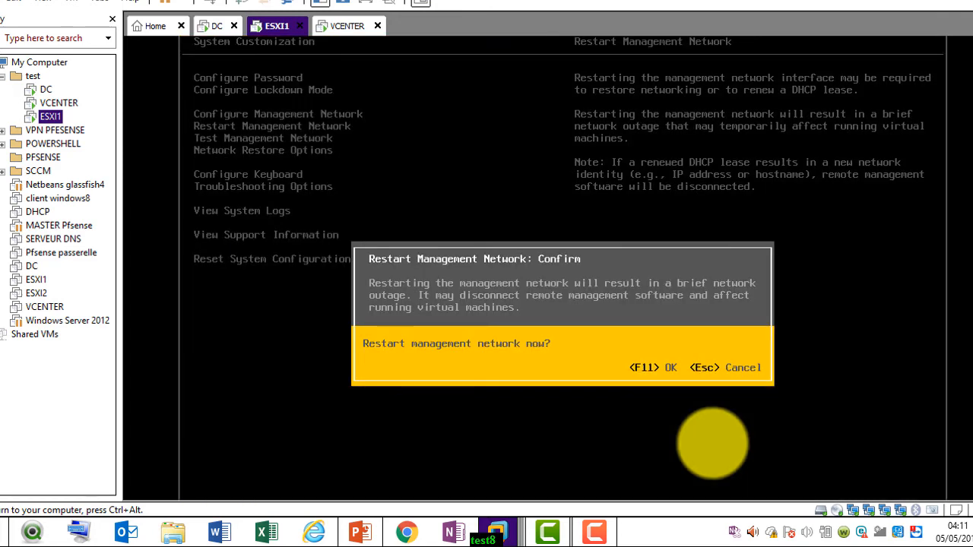
key(F11)
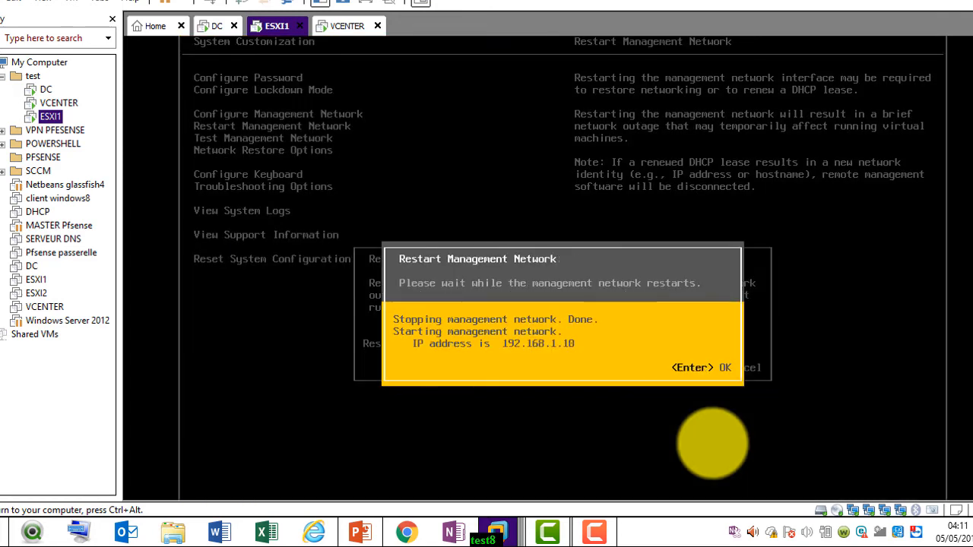
key(Return)
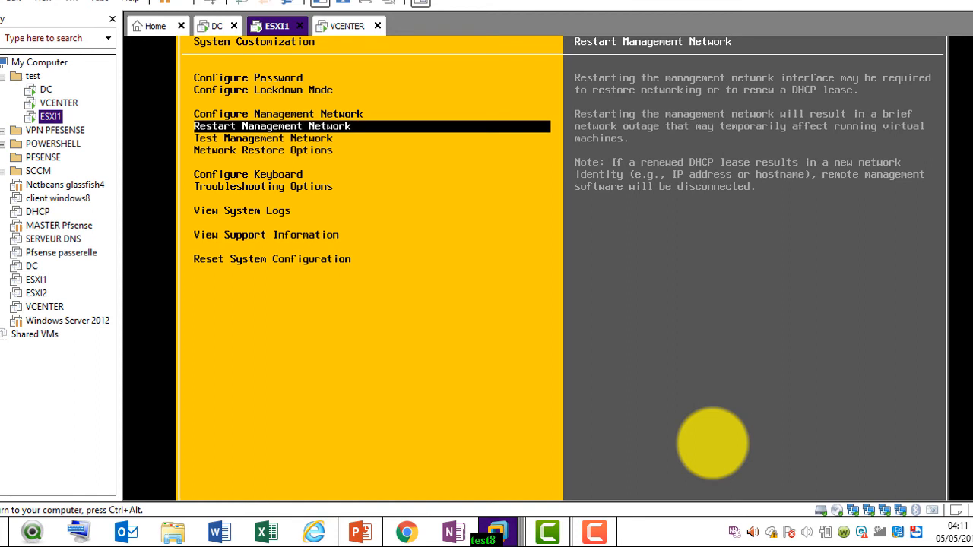
key(Escape)
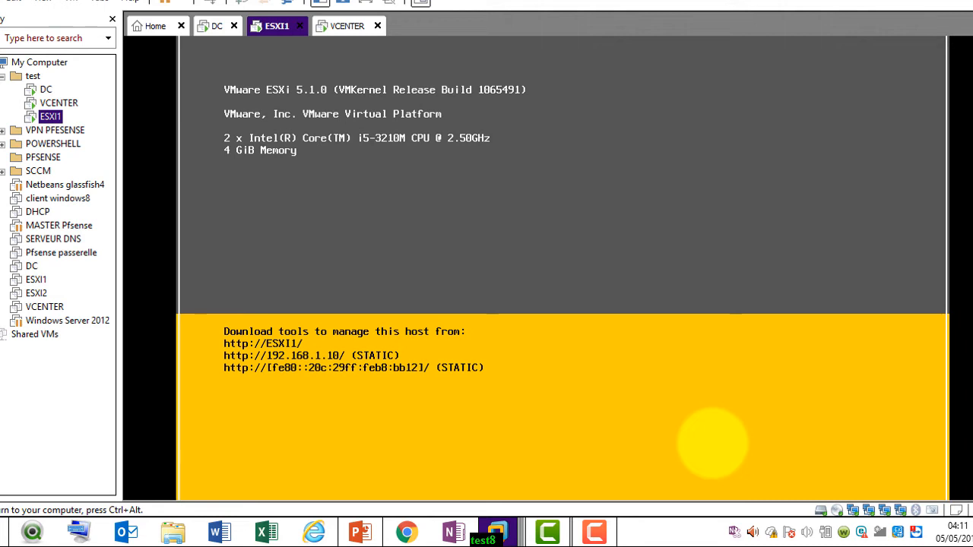
Log back into System Customization as root with F2 and move toward management network settings
key(F2)
key(Tab)
key(Escape)
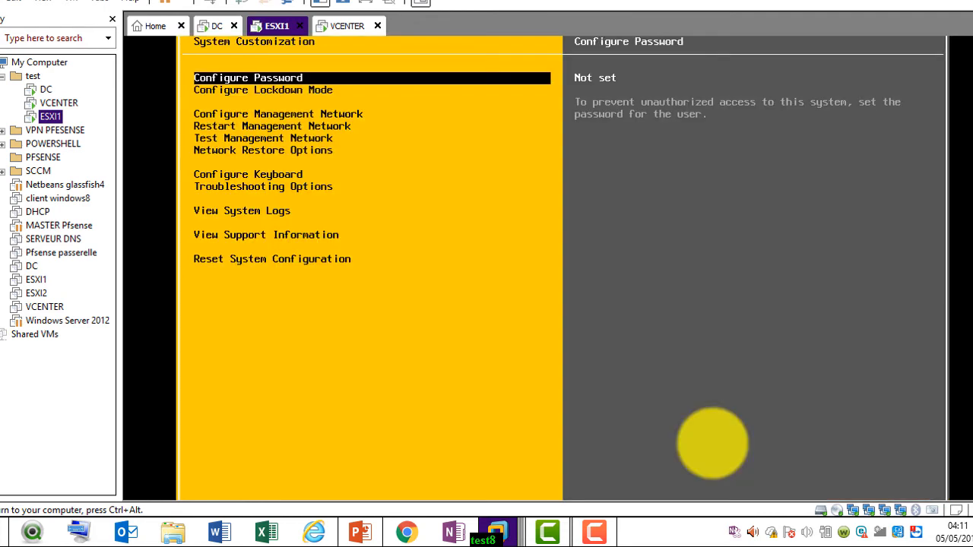
key(Down)
key(Down)
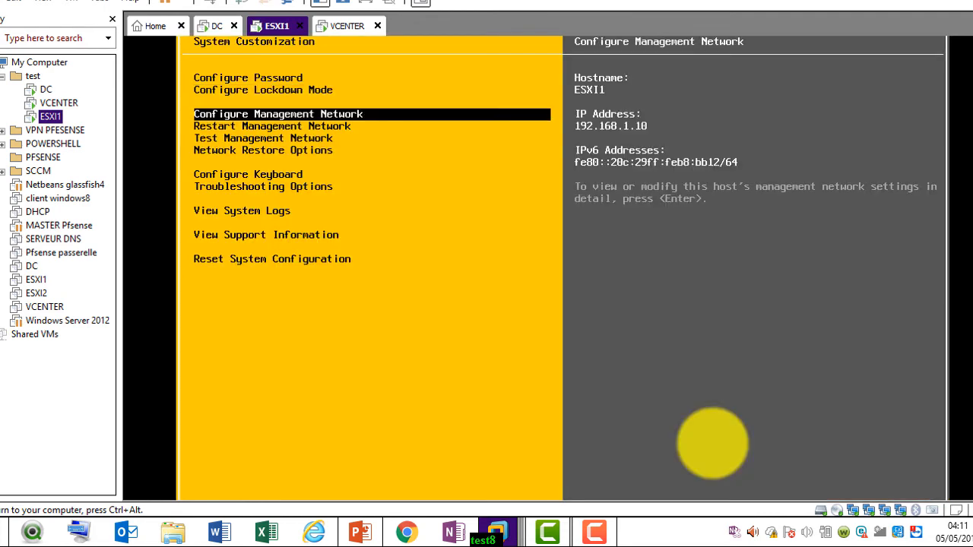
key(Down)
key(Down)
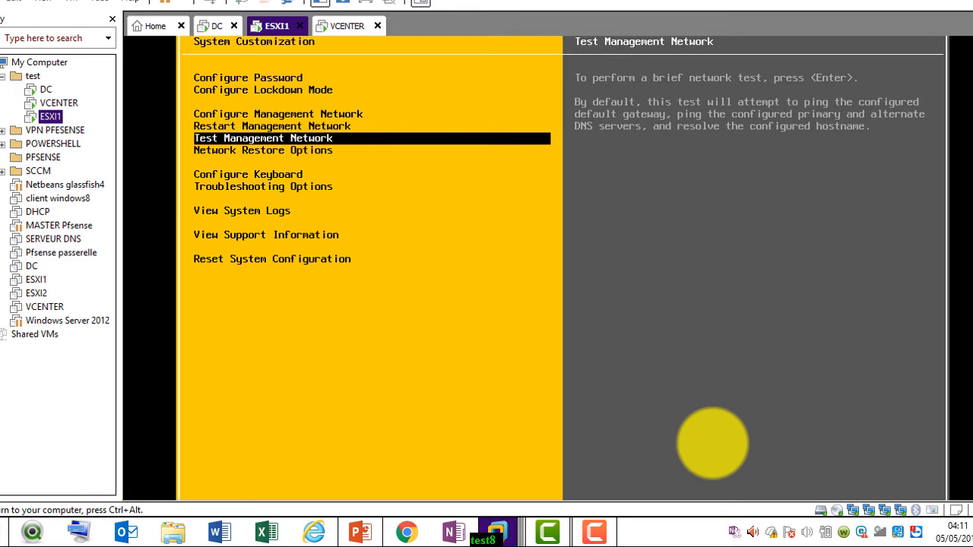
Reopen Configure Management Network > Network Adapters, still showing only vmnic0, then release the VM with Ctrl+Alt
key(Up)
key(Up)
key(Return)
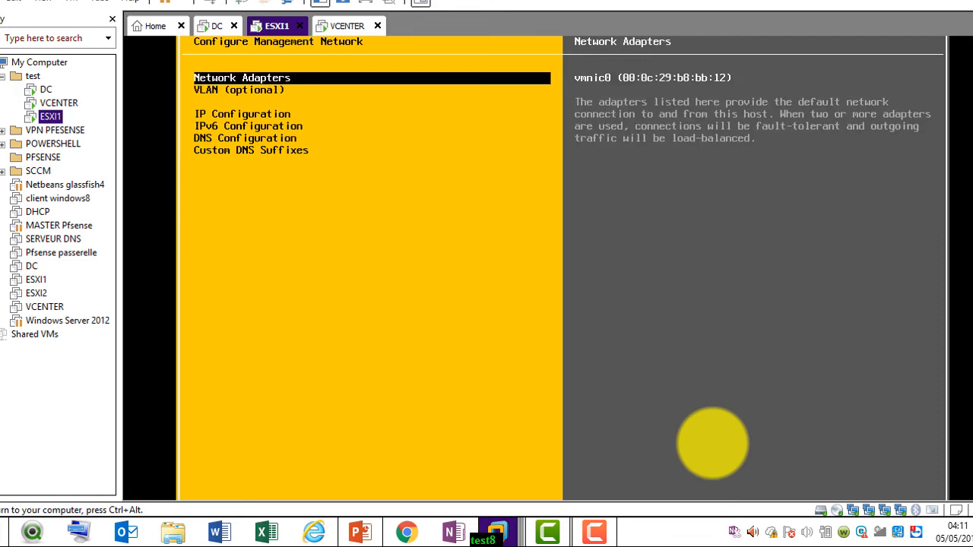
key(Return)
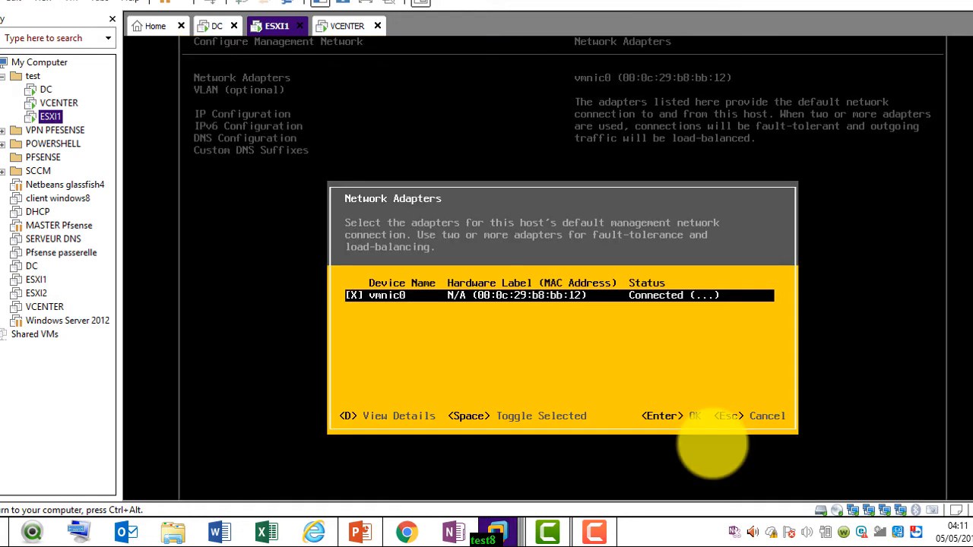
key(Return)
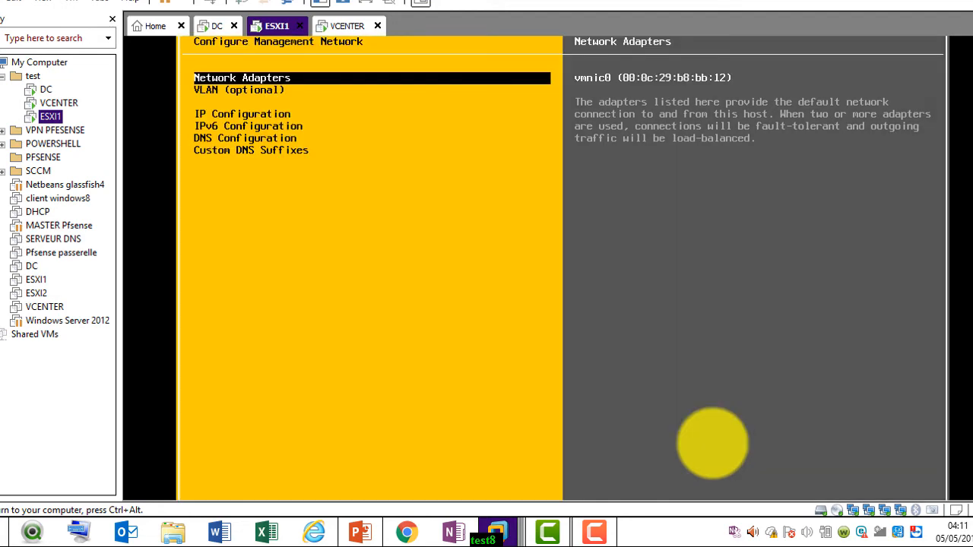
key(Return)
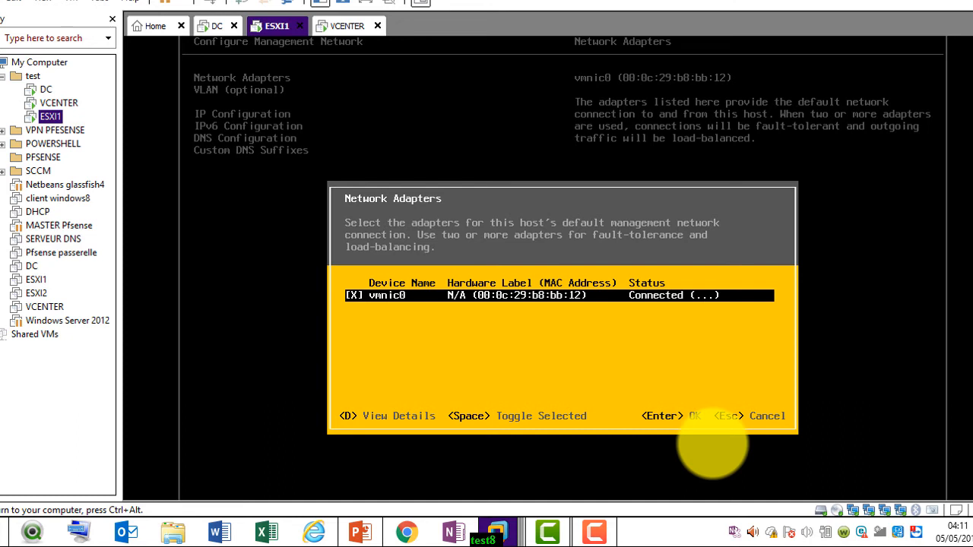
key(ctrl+alt)
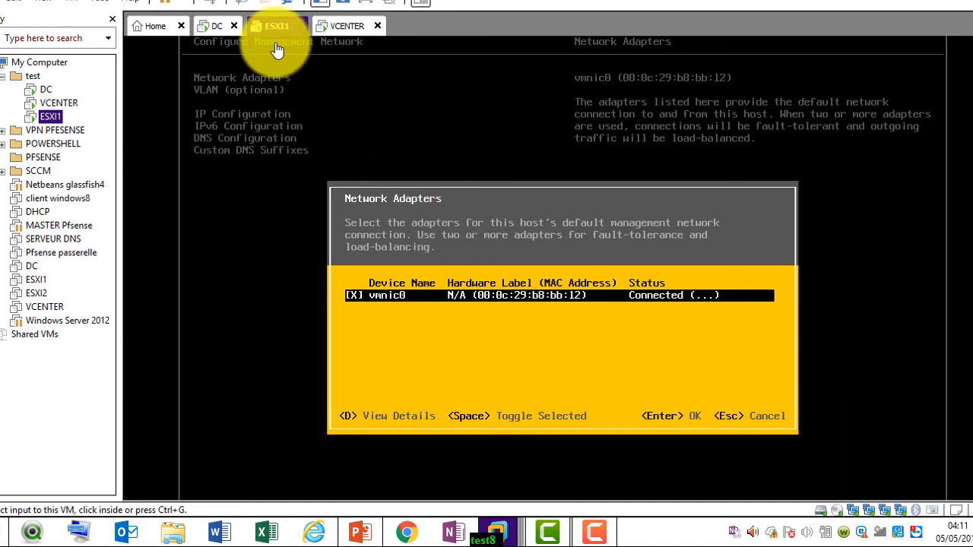
Restart the ESXI1 guest via Power > Restart Guest, then switch to the VCENTER machine
right_click(272, 31)
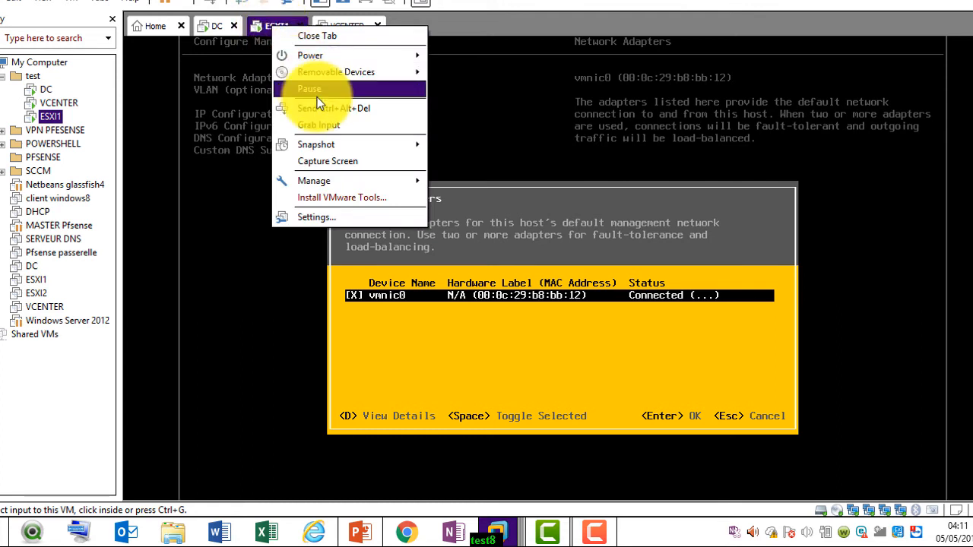
mouse_move(353, 57)
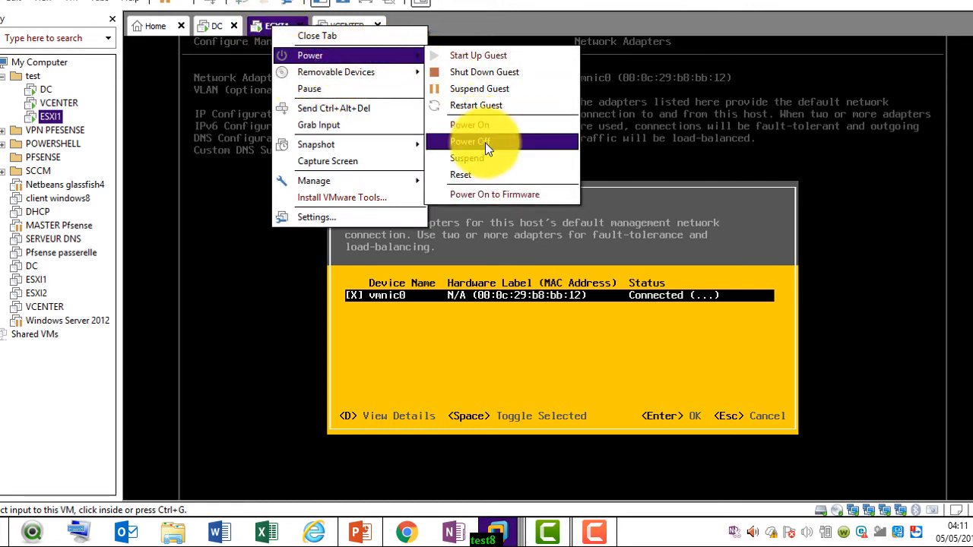
click(499, 105)
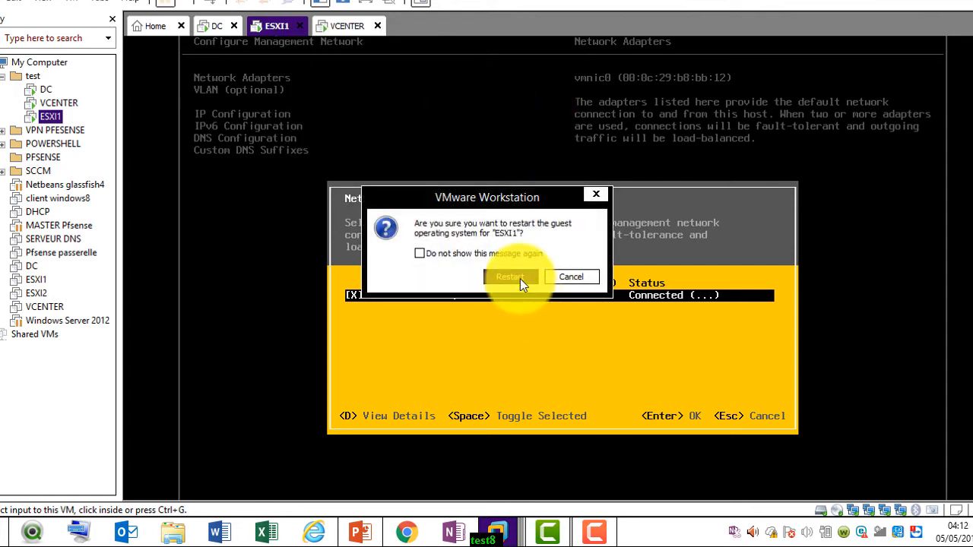
click(519, 279)
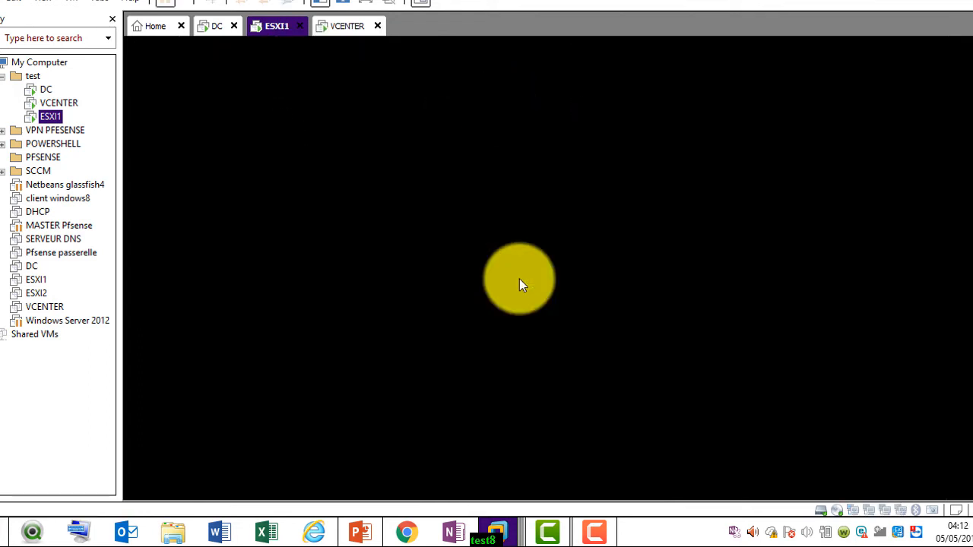
click(597, 530)
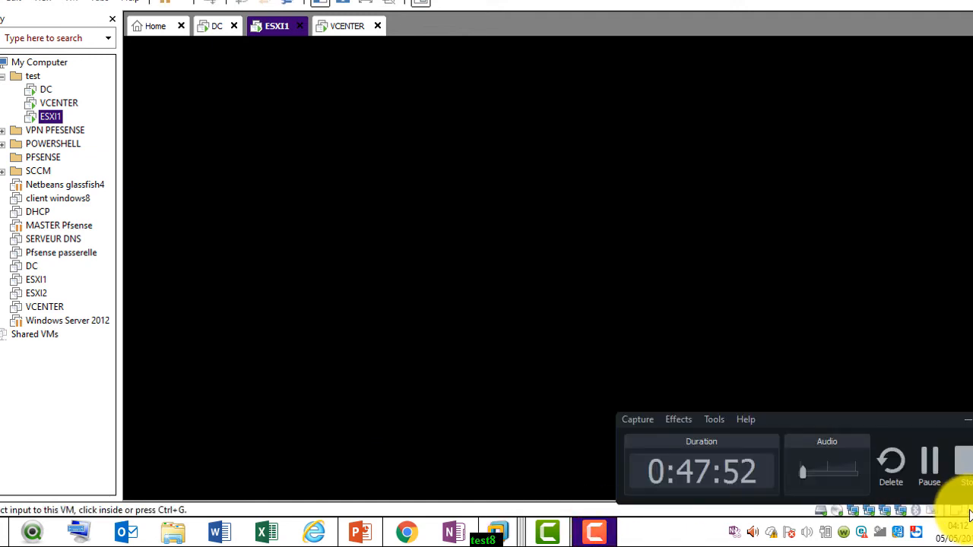
click(941, 477)
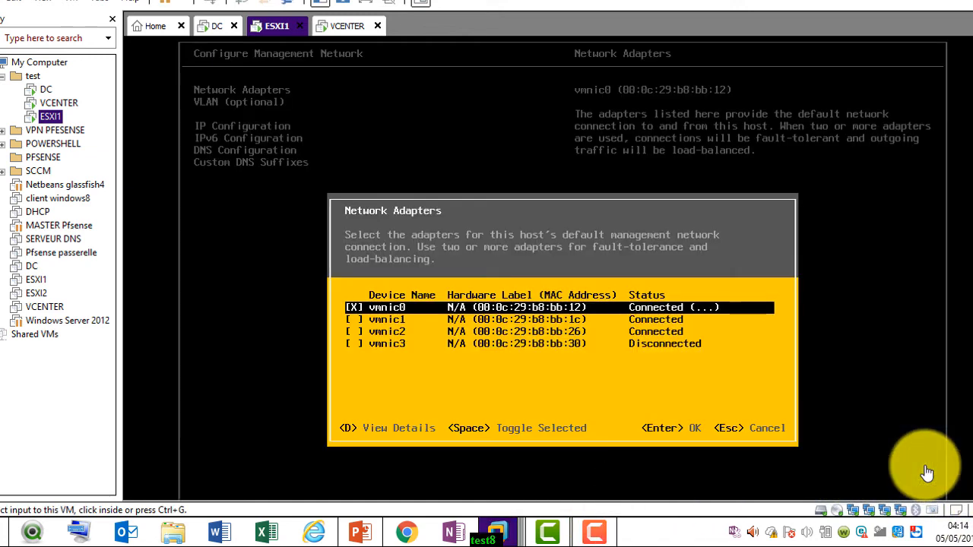
click(681, 364)
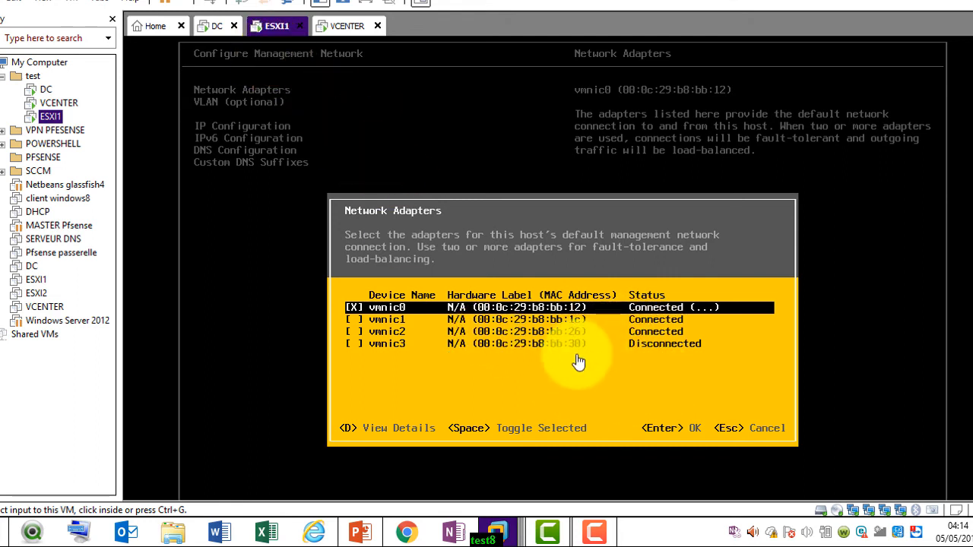
click(328, 27)
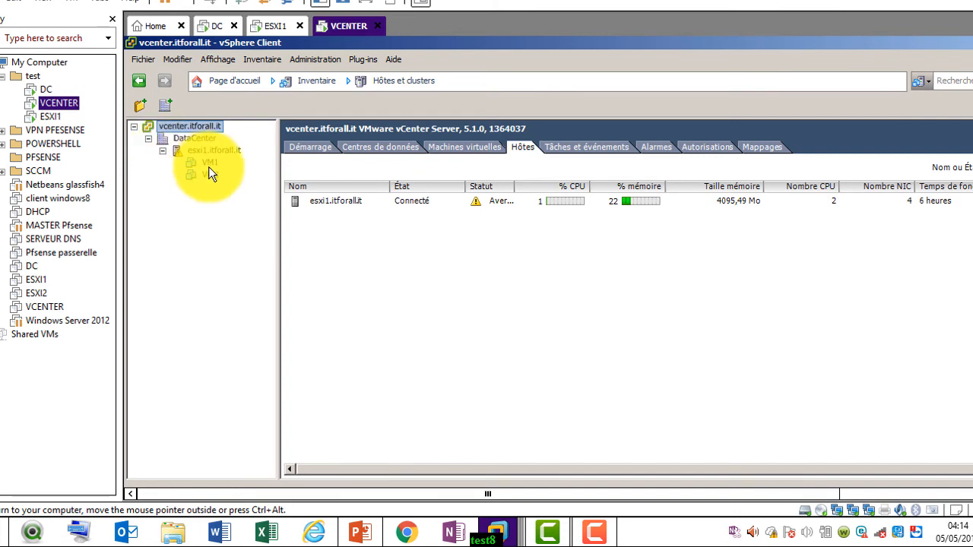
Confirm esxi1.itforall.it lists vmnic0–vmnic3 under Adaptateurs réseau, then return to Mise en réseau full screen
click(222, 149)
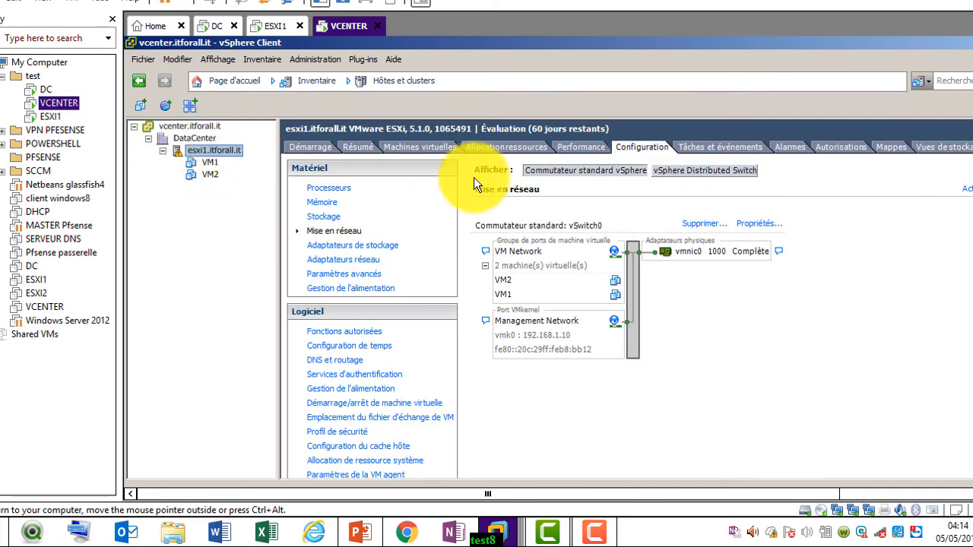
click(371, 261)
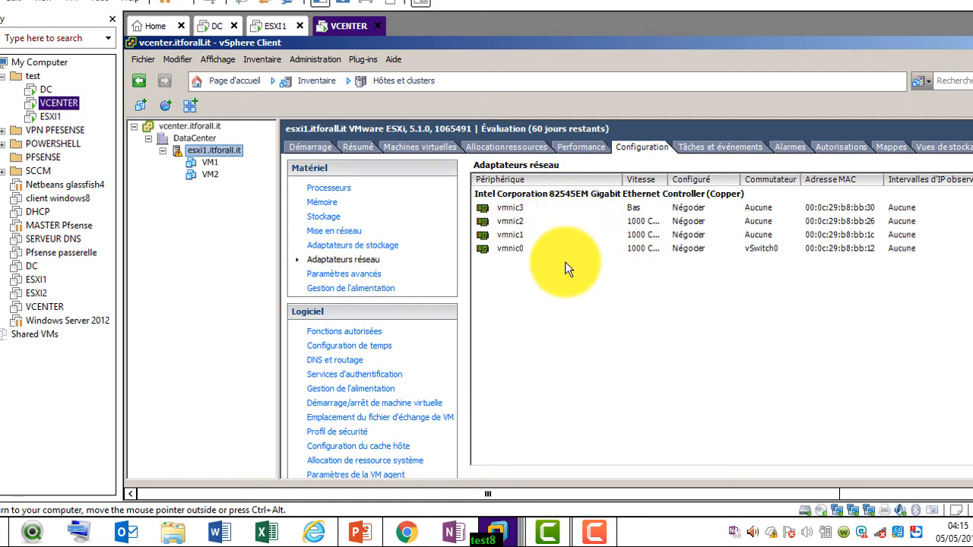
click(344, 232)
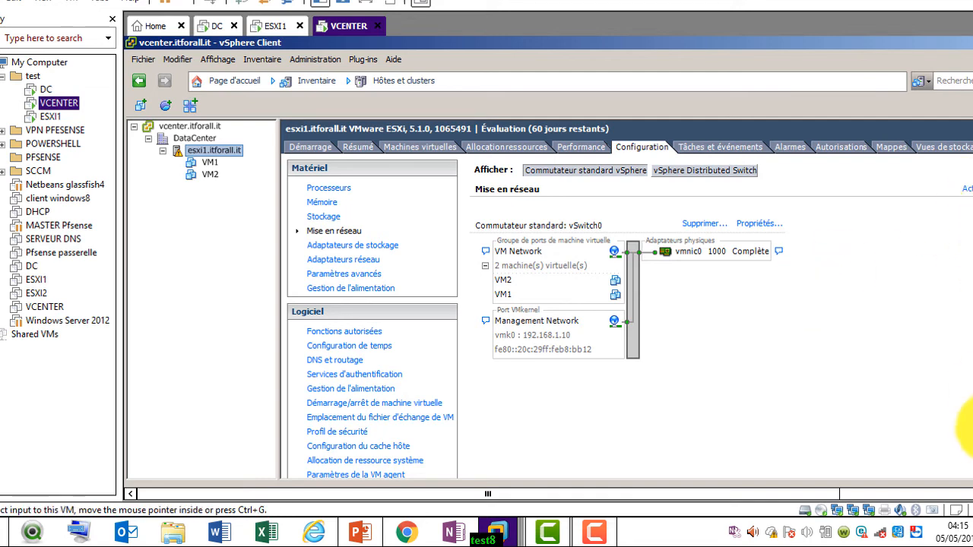
click(369, 2)
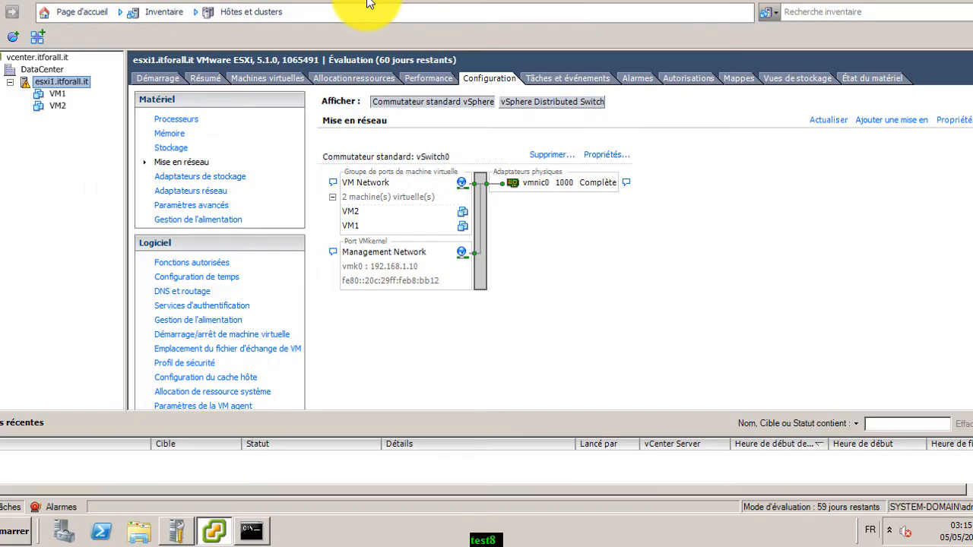
Start adding a VMkernel network on a new switch using vmnic1
click(912, 124)
click(348, 173)
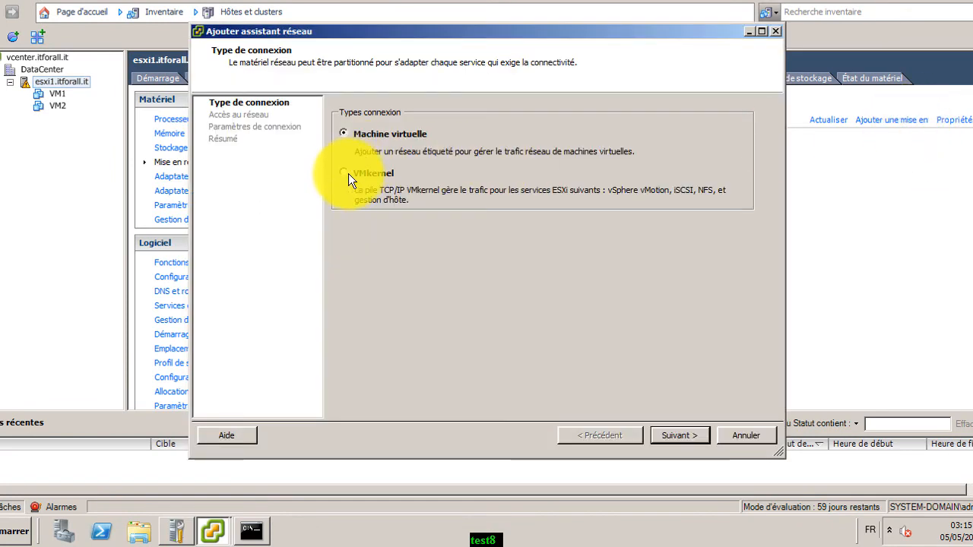
click(676, 435)
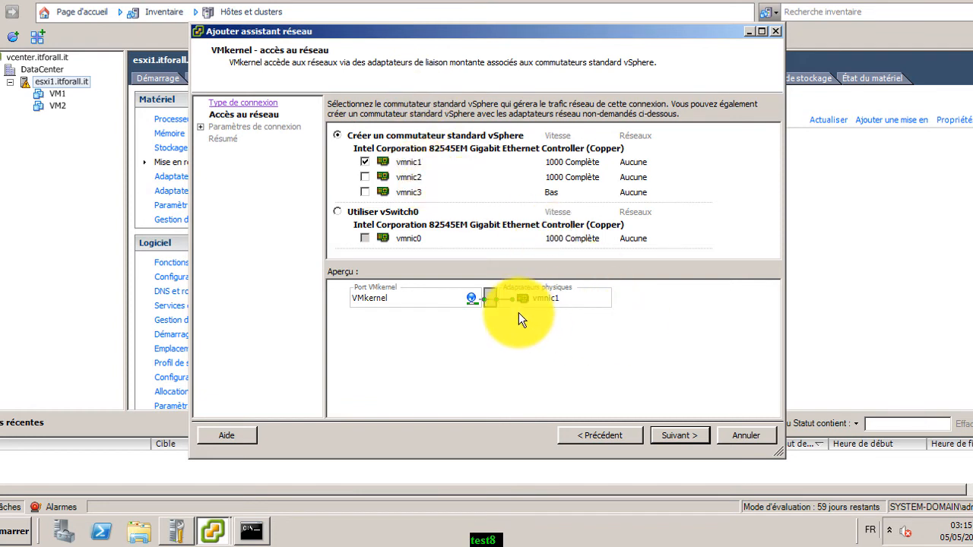
click(687, 436)
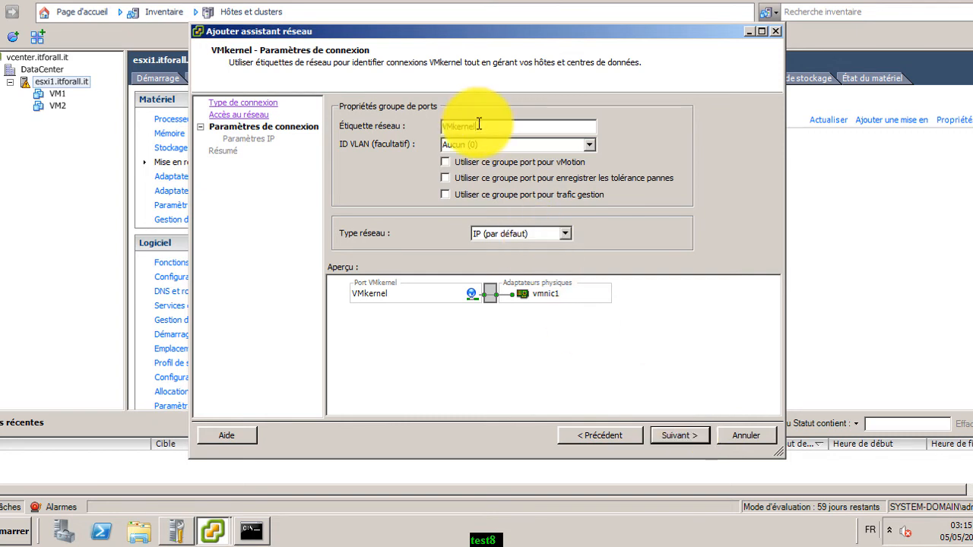
Label the port group PROD, enable it for vMotion, and continue to IP settings
key(BackSpace)
key(BackSpace)
key(BackSpace)
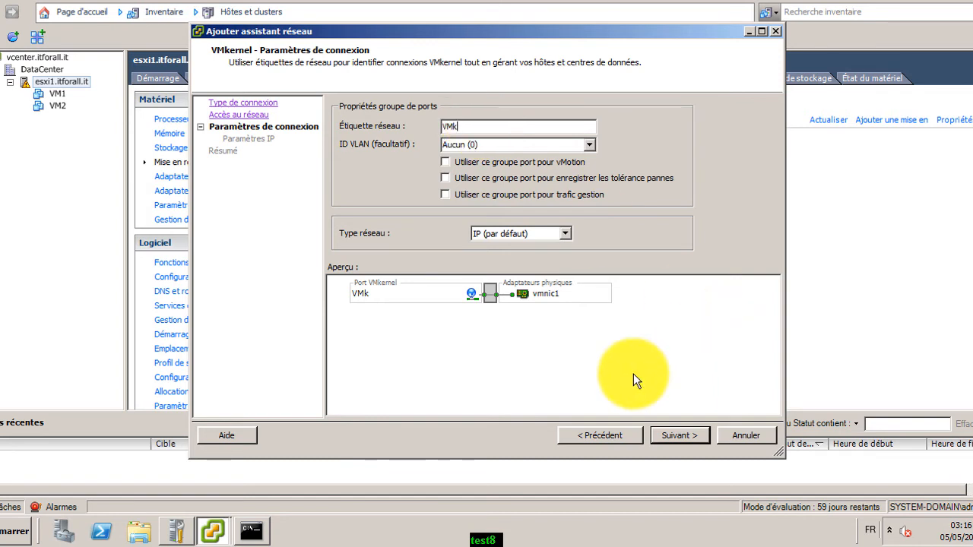
key(BackSpace)
key(BackSpace)
key(BackSpace)
text(GROU)
key(BackSpace)
key(BackSpace)
key(BackSpace)
key(BackSpace)
text(PROD)
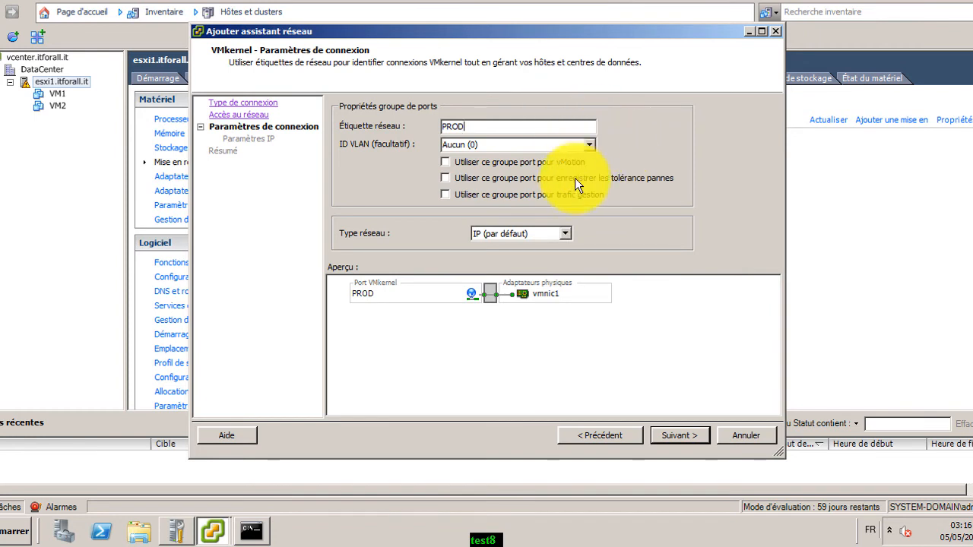
click(445, 162)
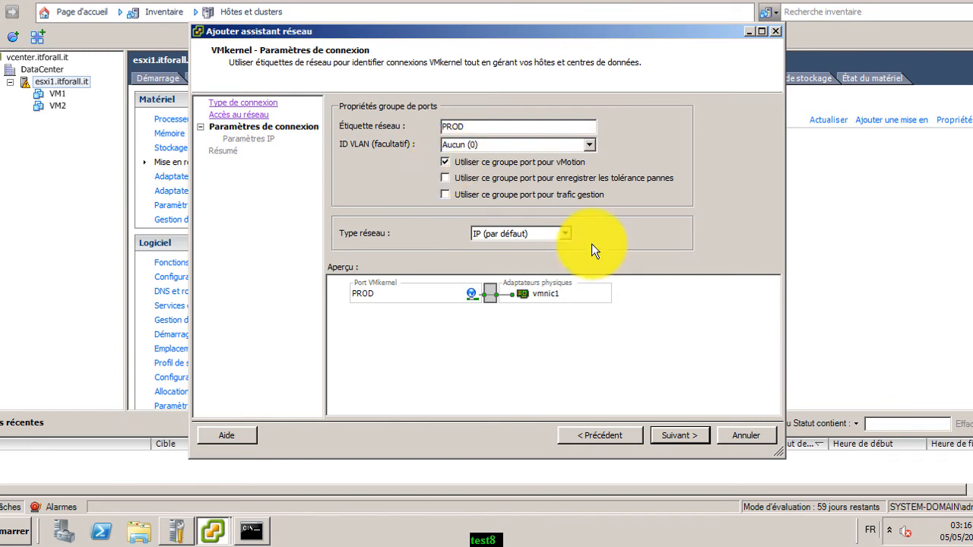
click(676, 435)
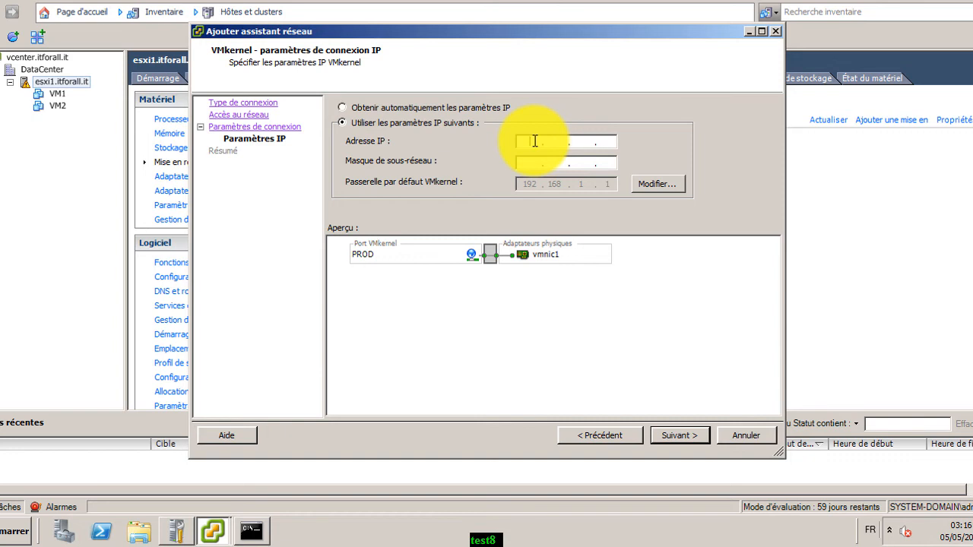
Give PROD IP 192.168.1.100 with mask 255.255.255.0, finish, and refresh the networking view
text(19)
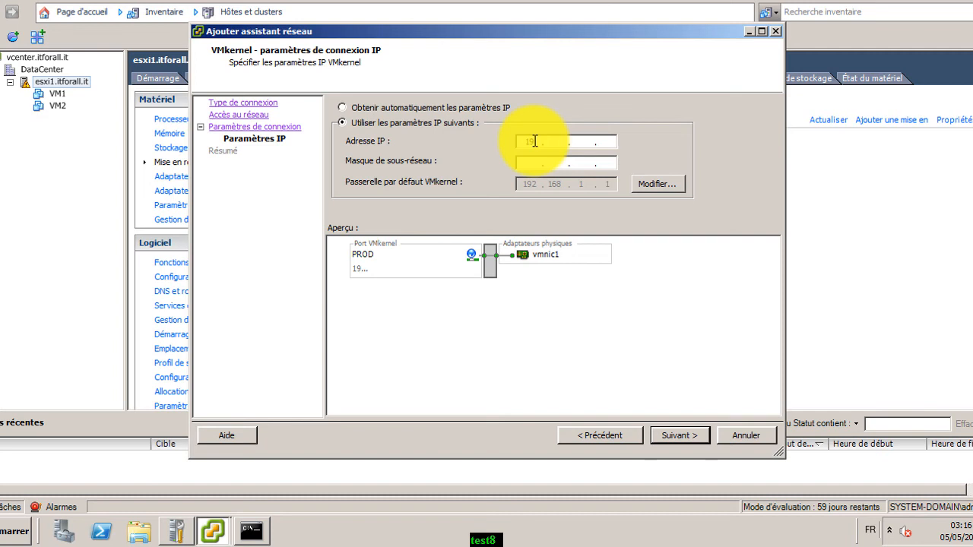
text(2.)
text(16)
text(8.1.100)
text(255.)
text(255.)
text(255.)
text(0)
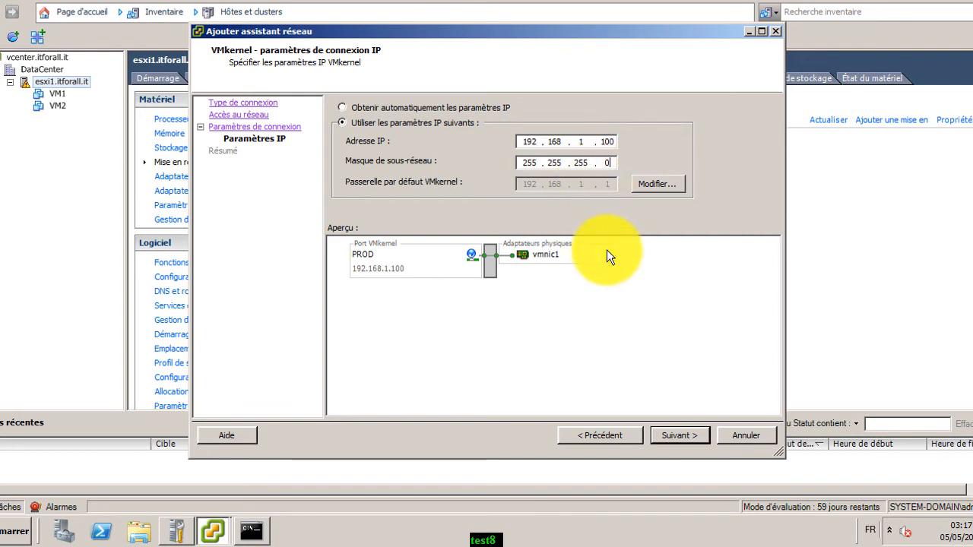
click(677, 430)
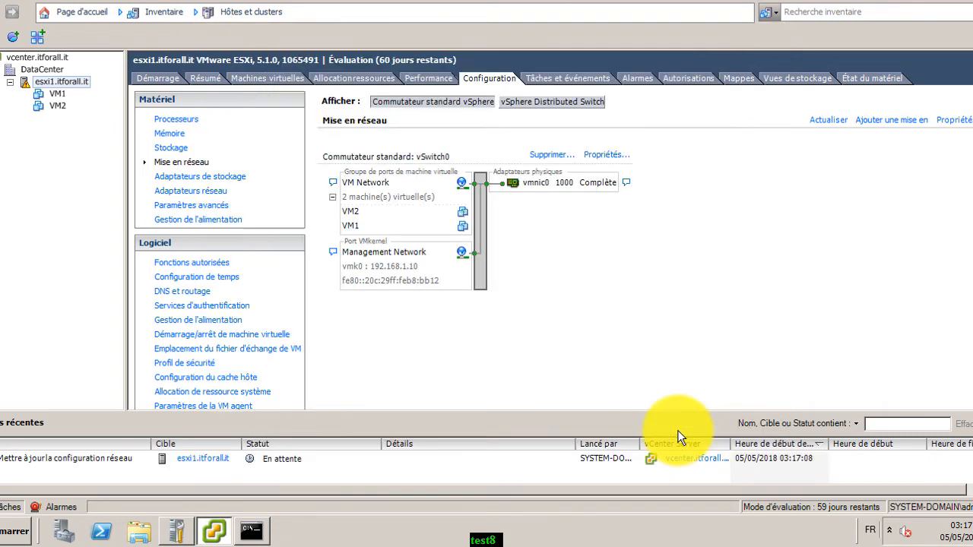
click(827, 122)
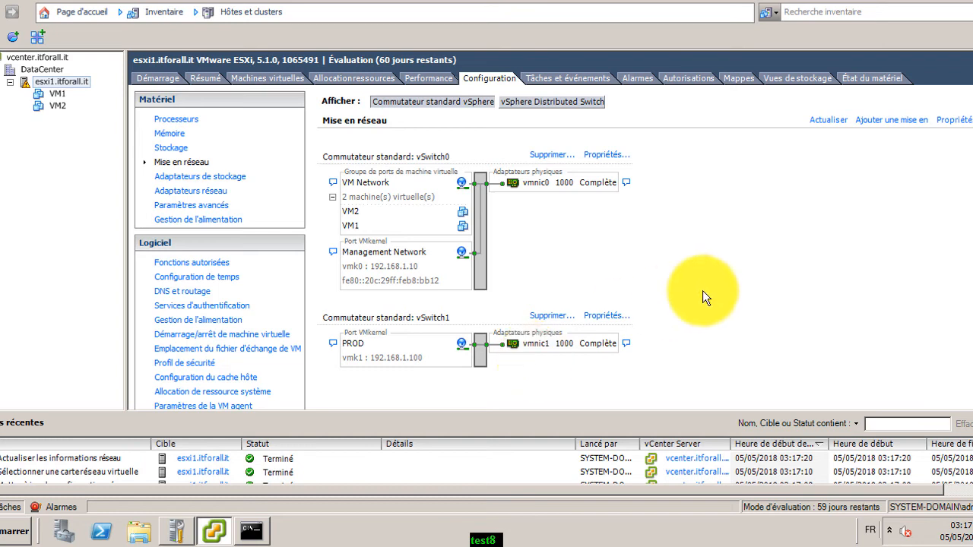
Start a new VMkernel connection on a new switch with vmnic2 and vmnic3 as uplinks
click(883, 121)
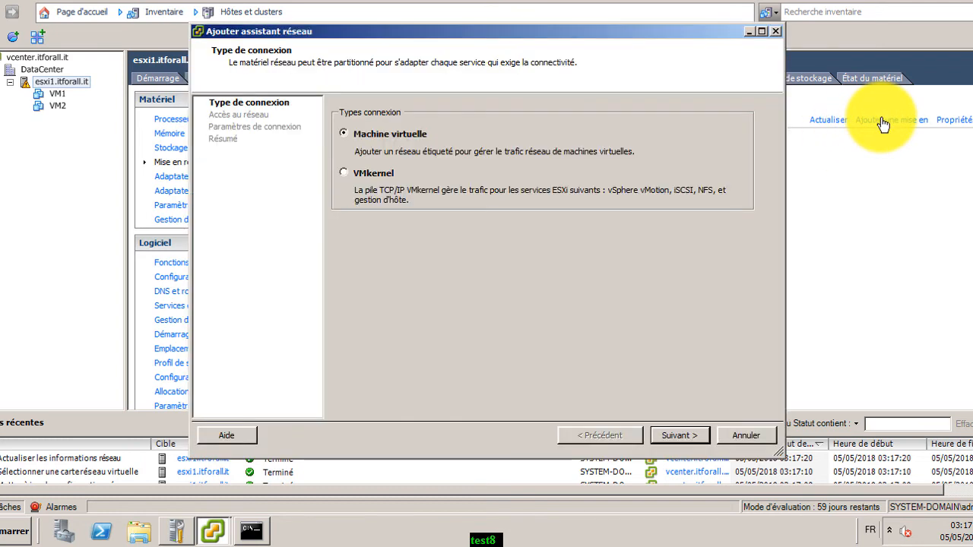
click(375, 175)
click(682, 433)
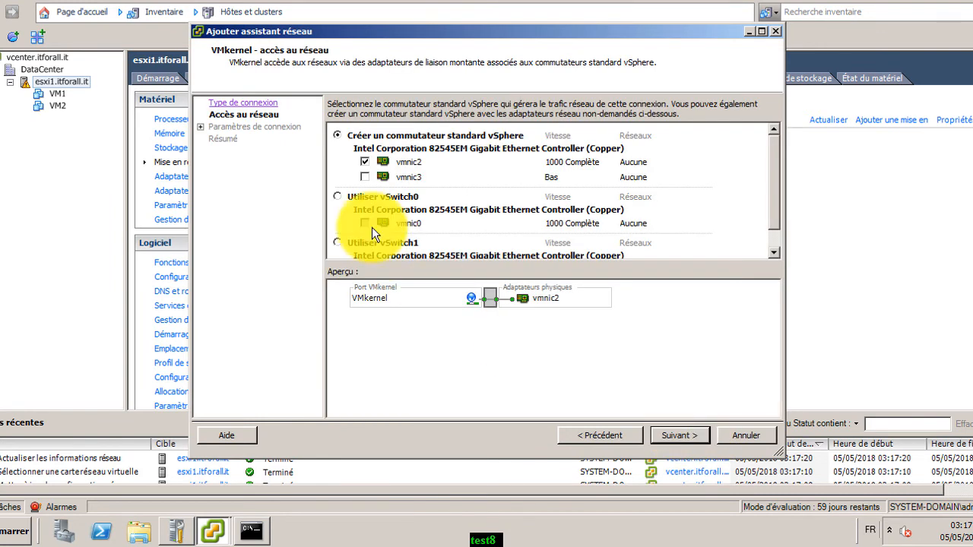
click(366, 173)
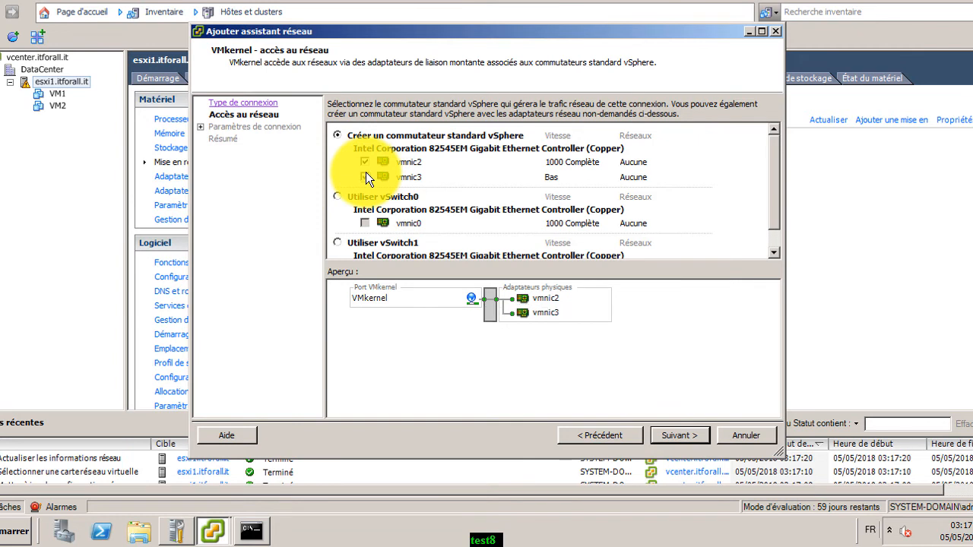
click(680, 436)
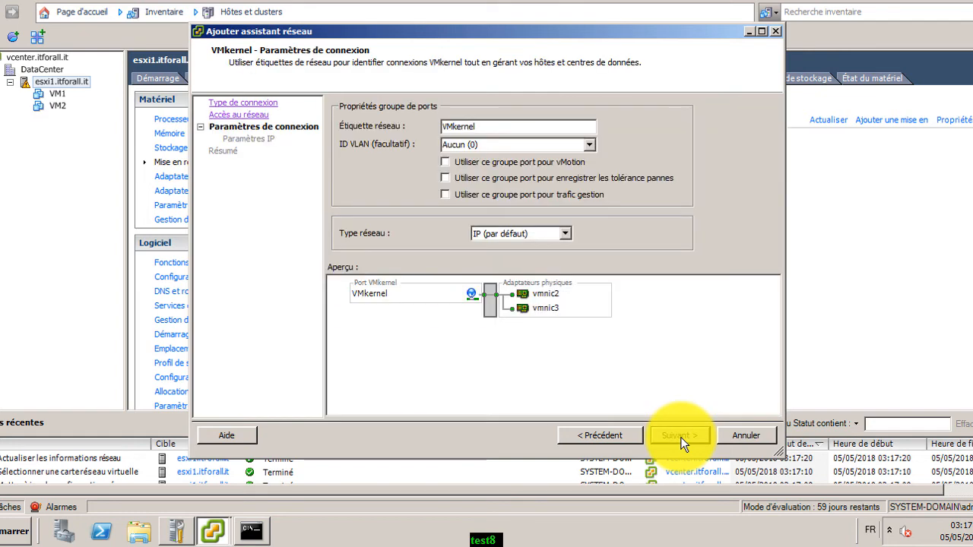
click(616, 437)
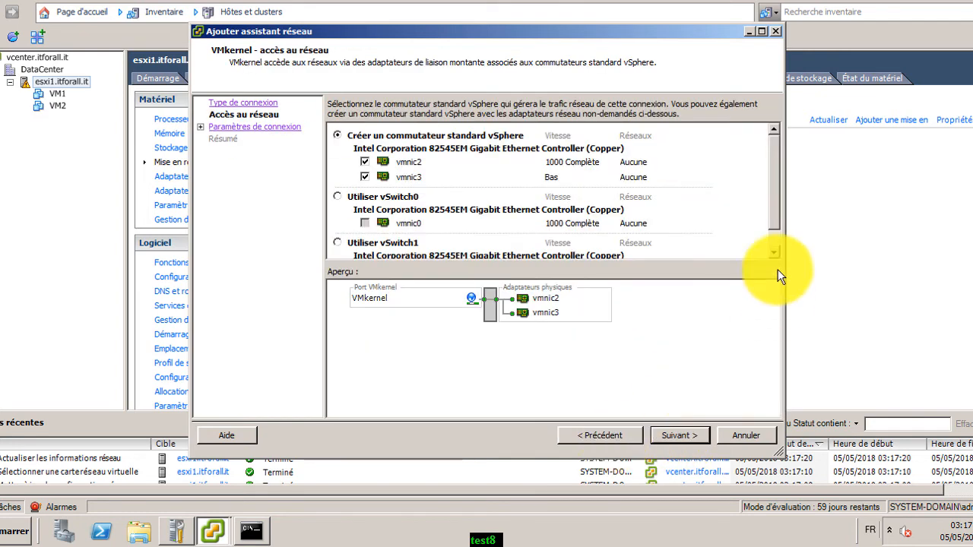
scroll(775, 233, down, 1)
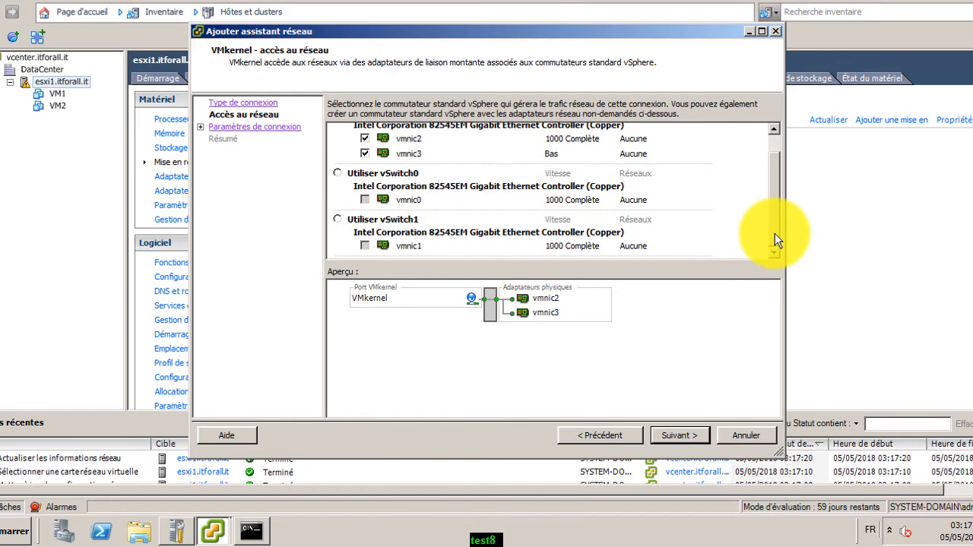
click(666, 442)
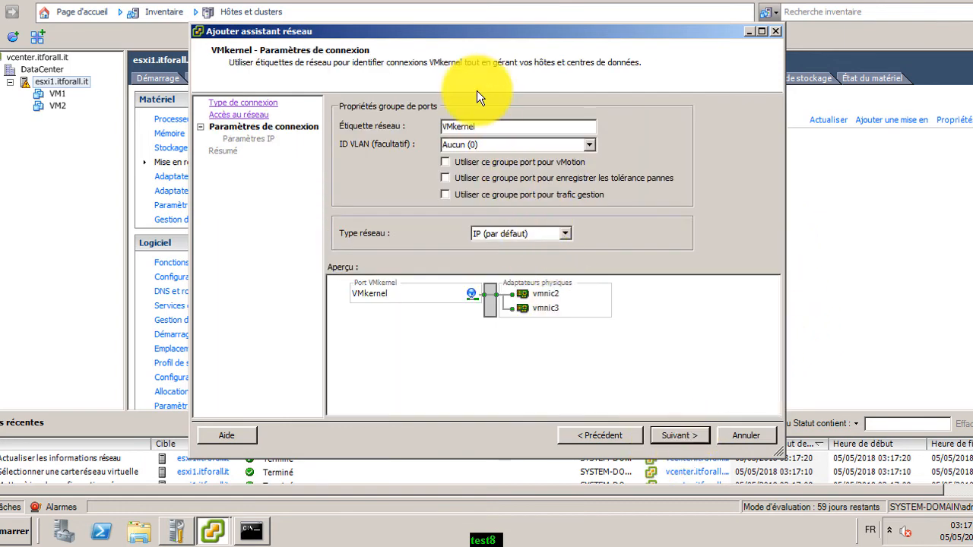
Label the port group STORAGE with IP 192.168.1.20 and mask 255.255.255.0, and continue
drag(480, 127, 418, 123)
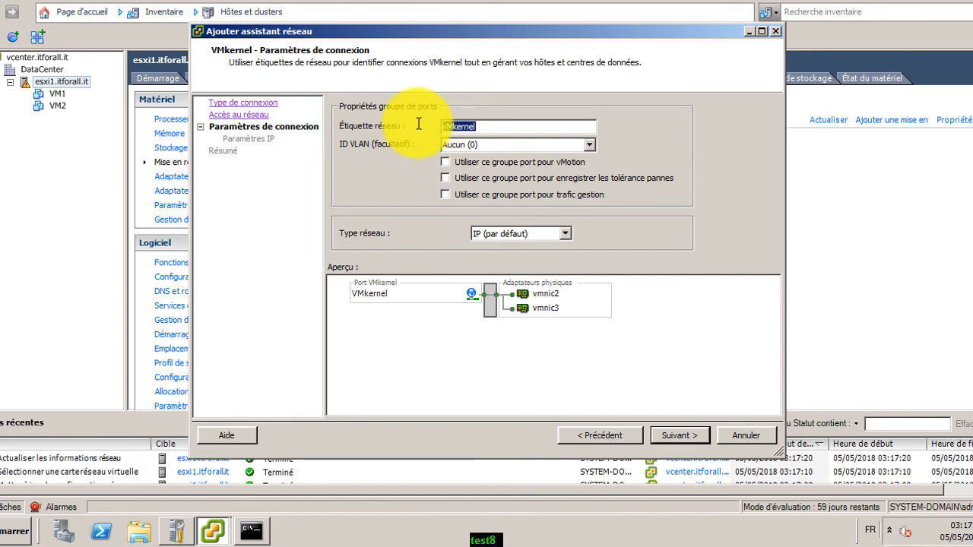
text(STOR)
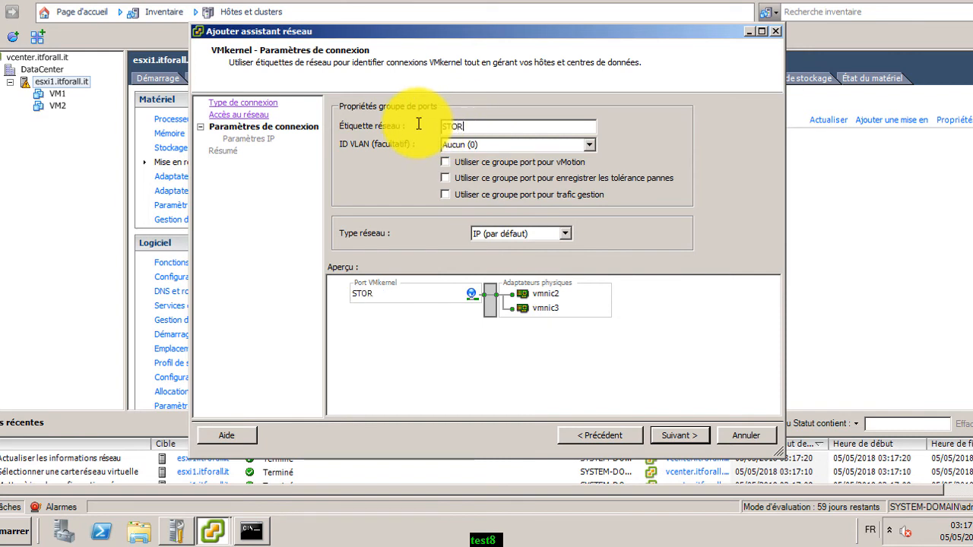
text(AGE)
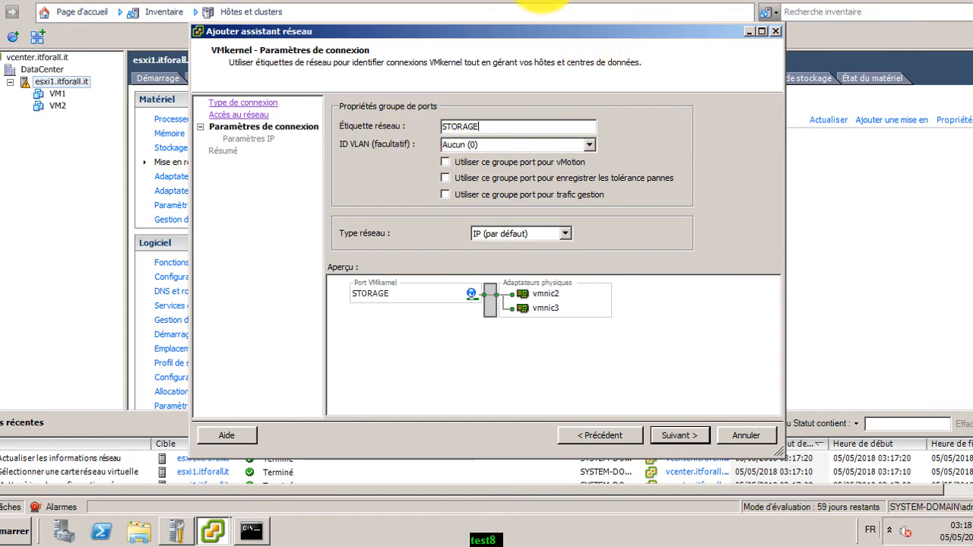
click(680, 437)
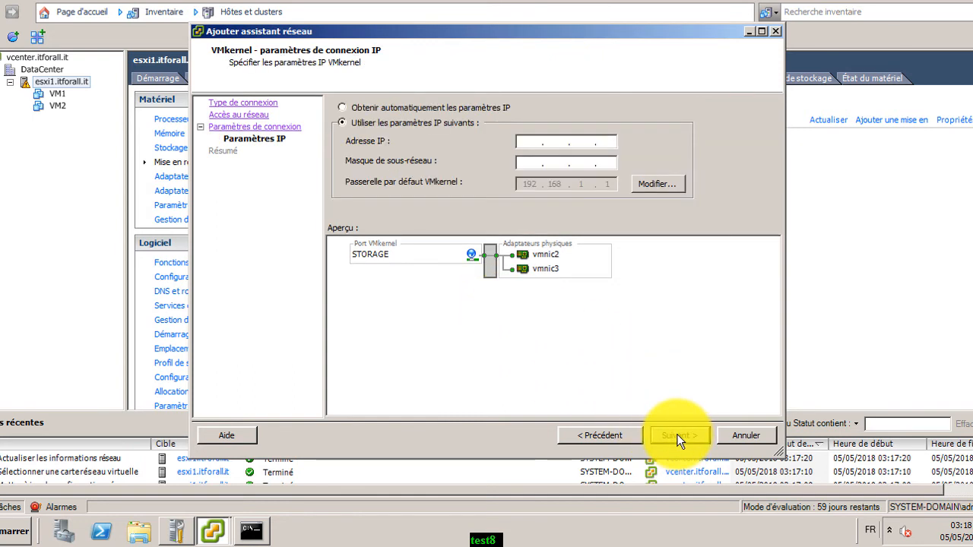
click(536, 144)
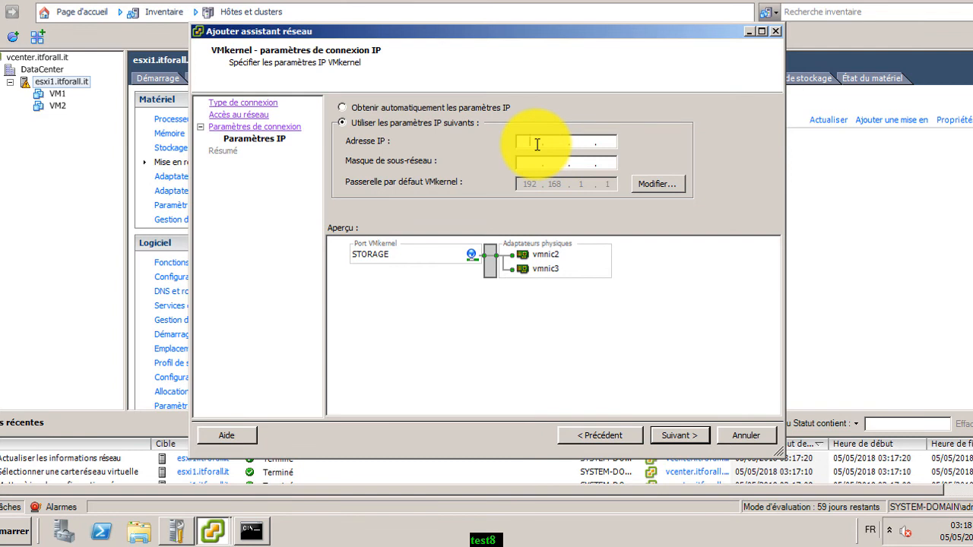
text(192.)
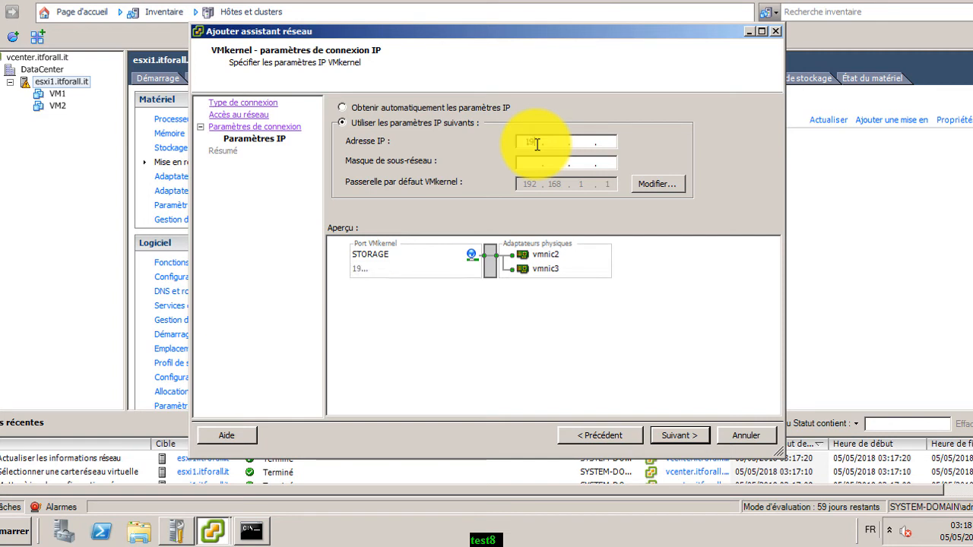
text(168.1.)
text(20)
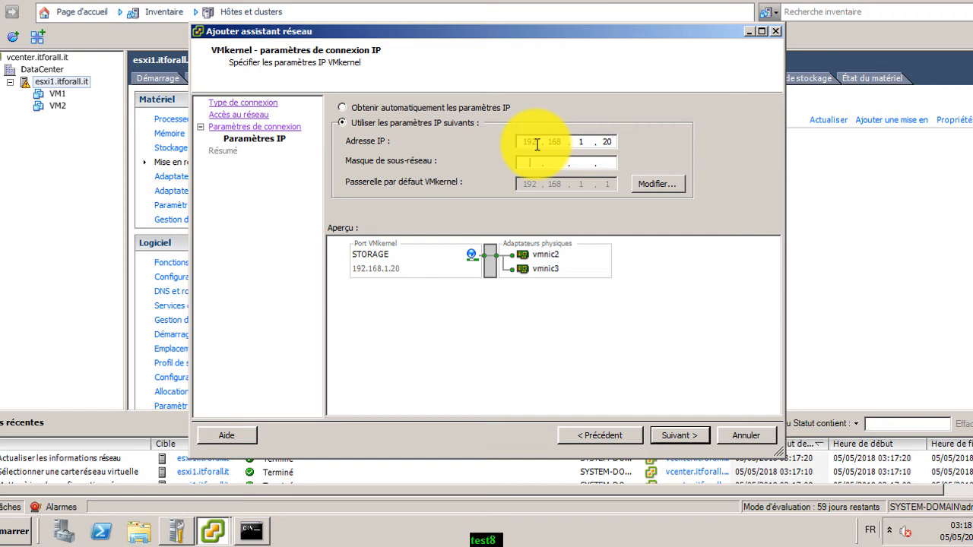
text(255.255.255.0)
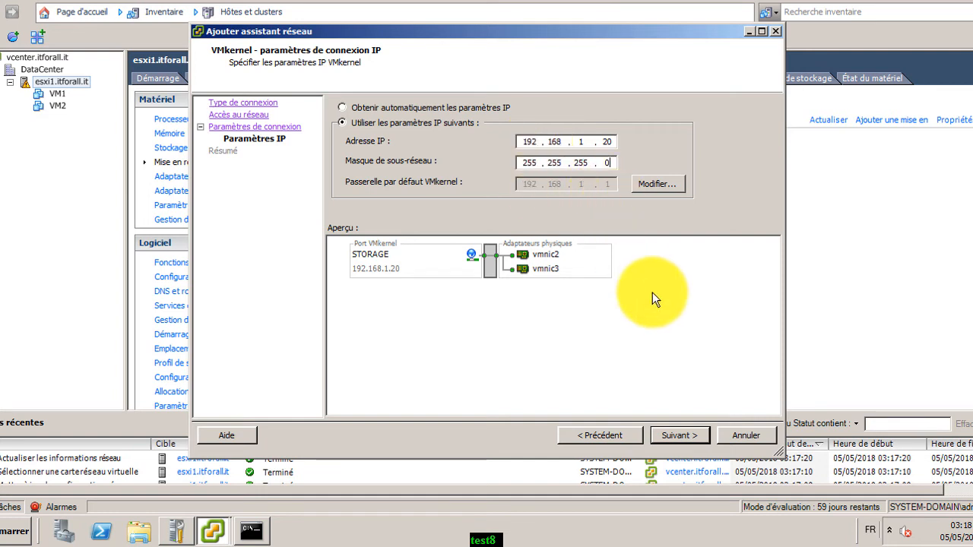
click(679, 433)
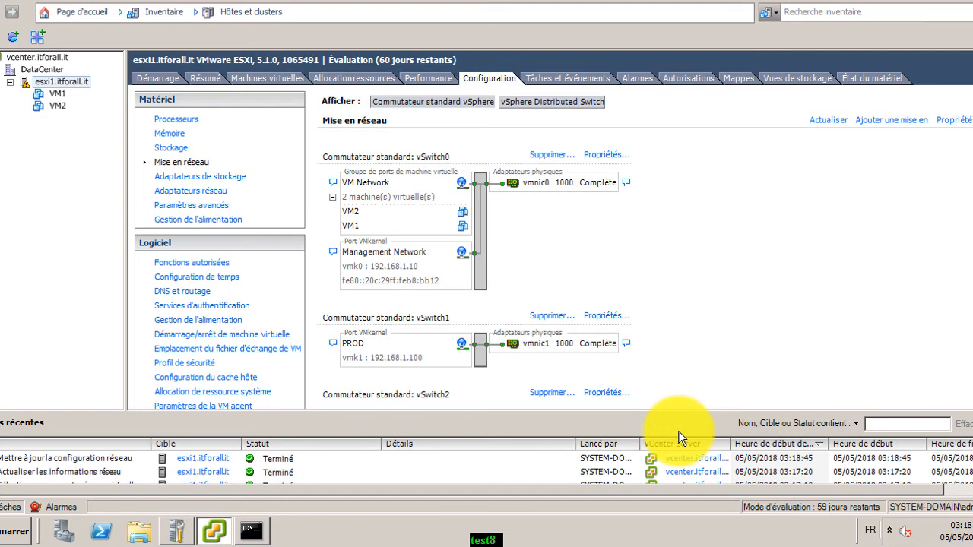
Check vSwitch2's uplinks, noting vmnic3 disconnected, then switch to the ESXi host console
scroll(961, 365, down, 2)
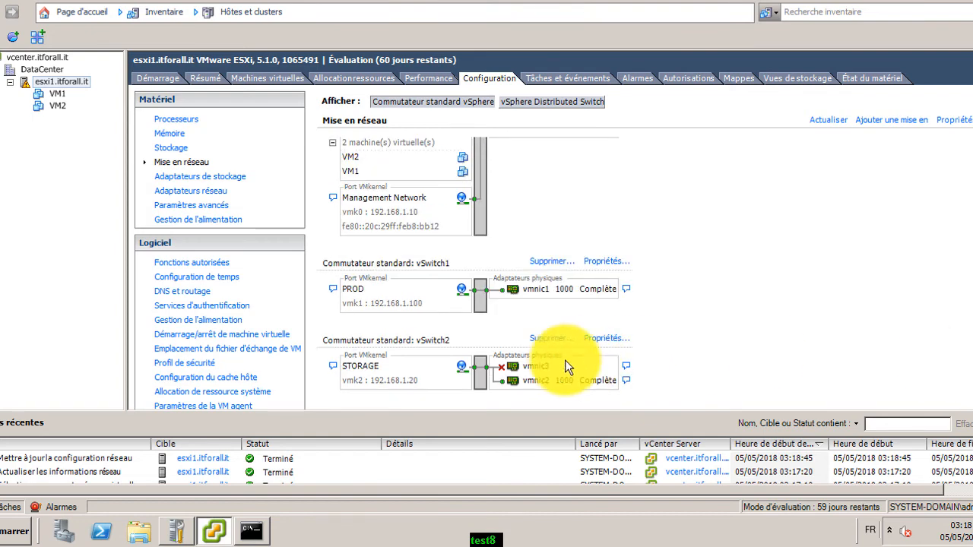
scroll(532, 364, up, 2)
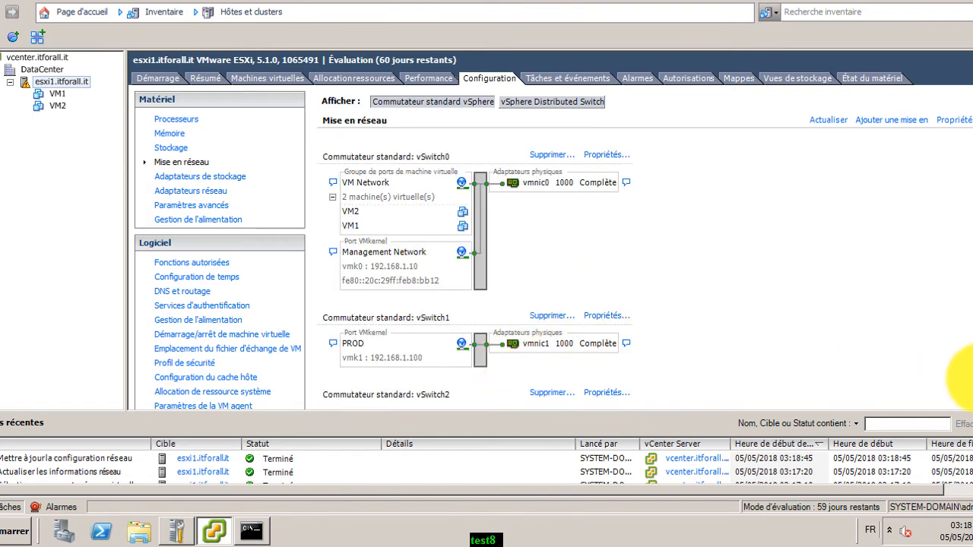
scroll(954, 372, down, 2)
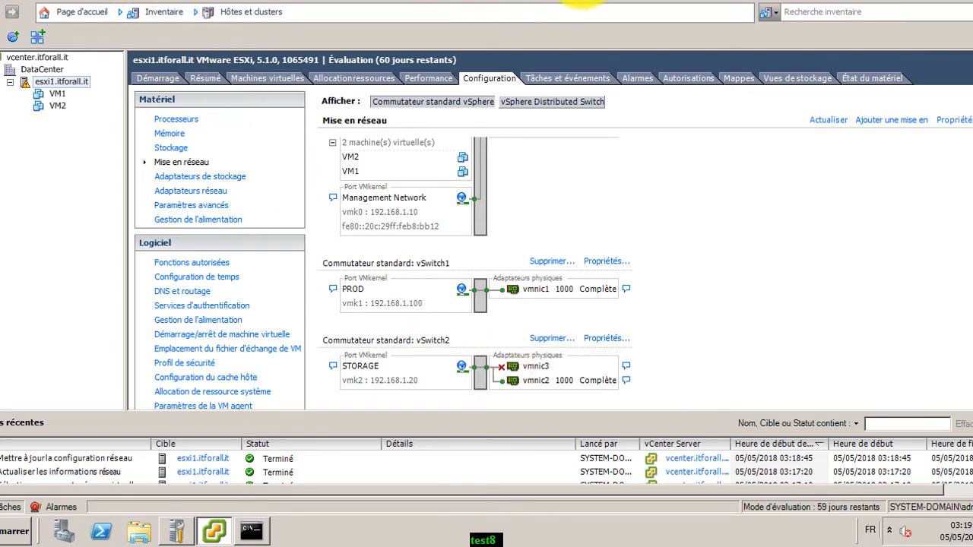
click(703, 4)
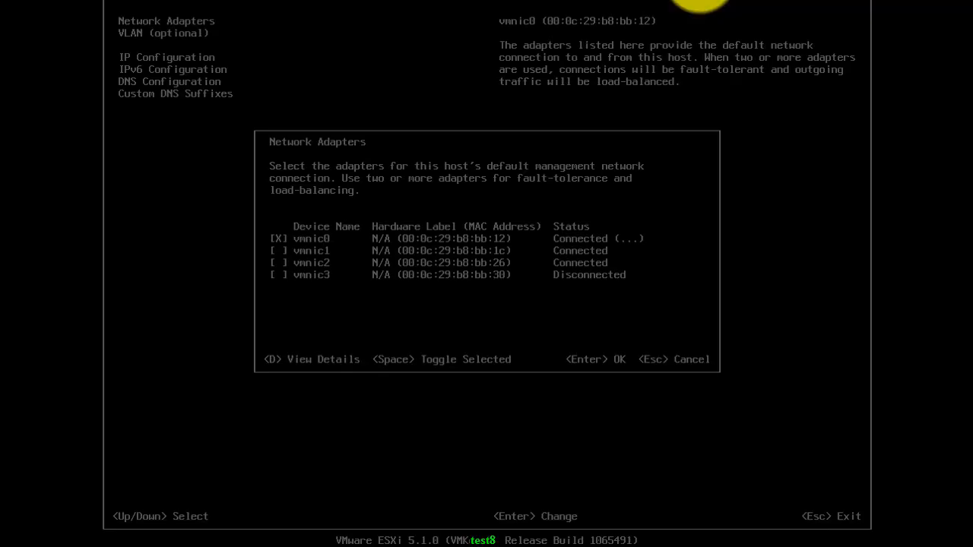
Highlight the disconnected vmnic3 in the DCUI adapter list, then open the Workstation VM menu
click(565, 200)
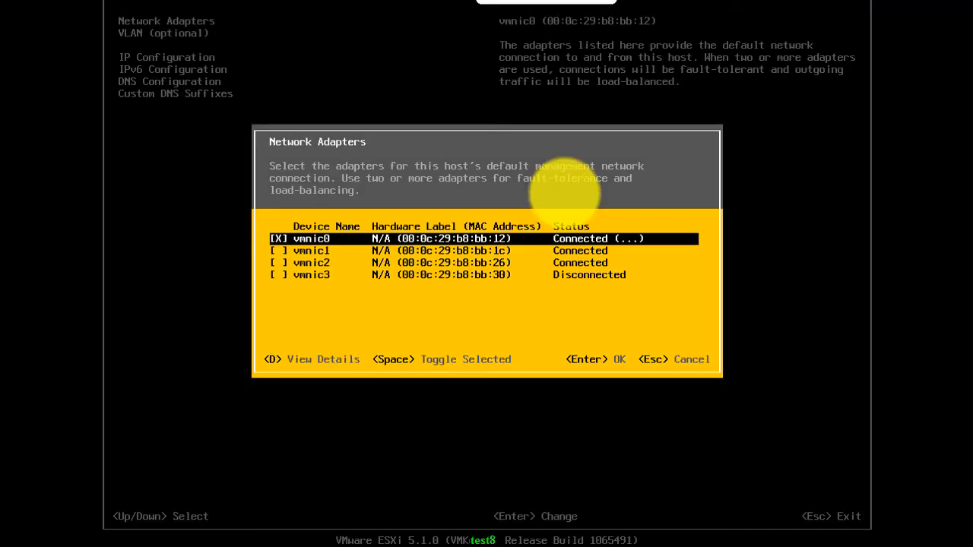
key(Down)
key(Down)
key(Down)
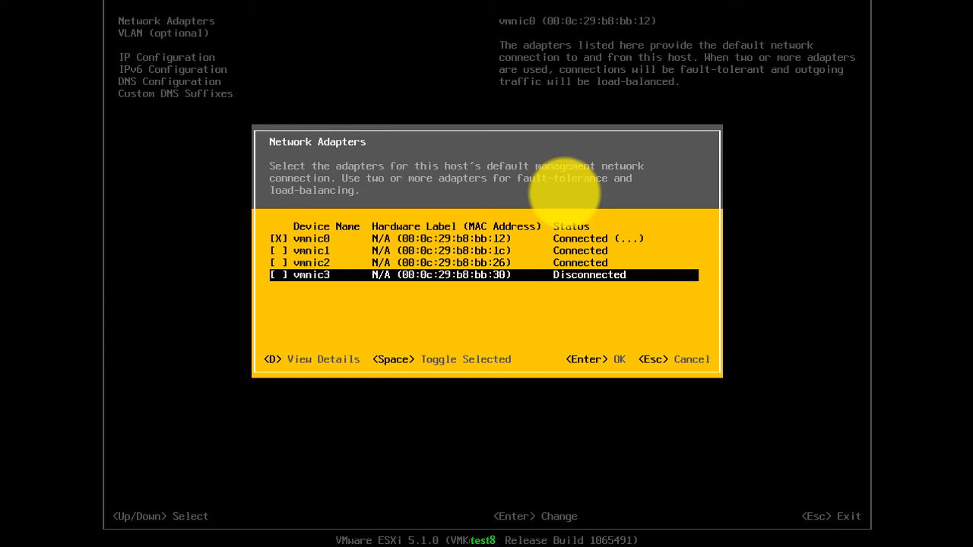
key(ctrl+alt)
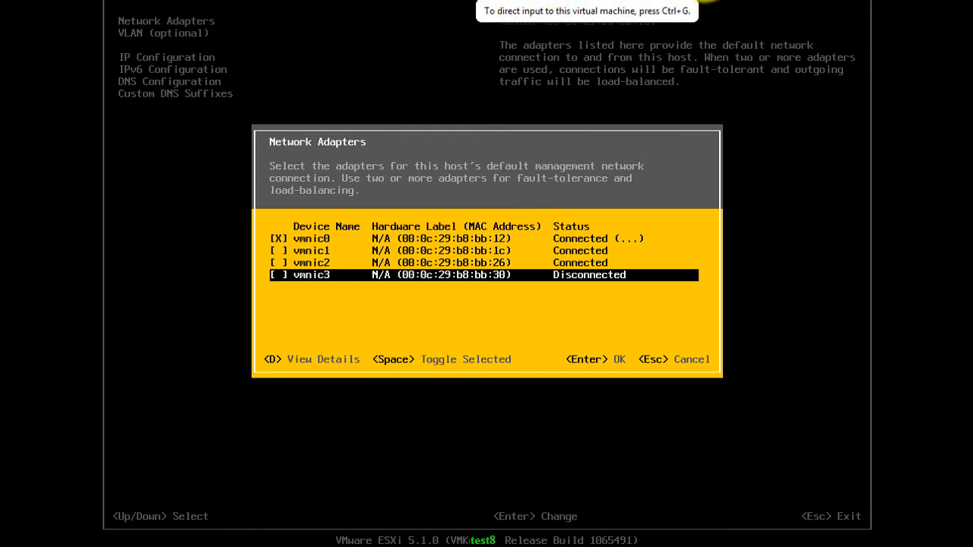
click(711, 3)
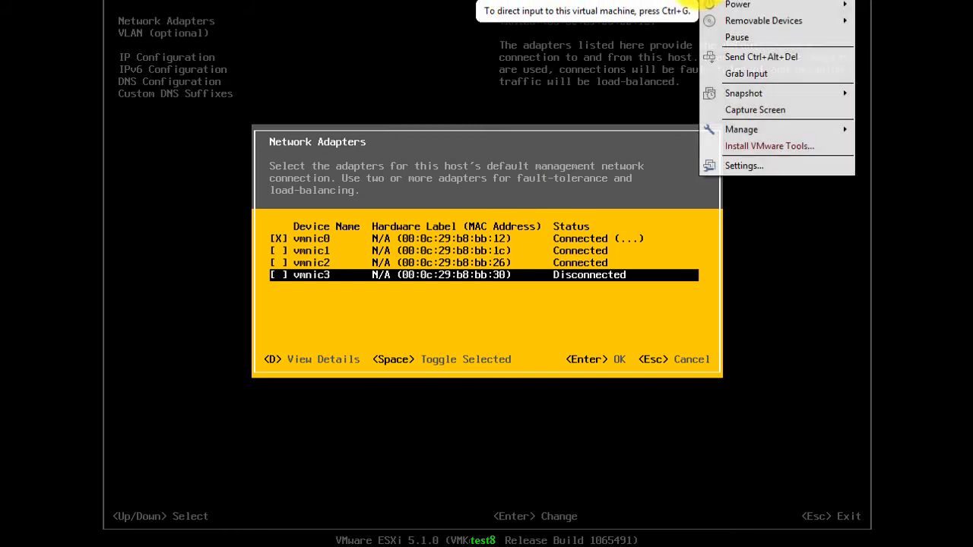
Switch ESXI1's Network Adapter 4 from NAT to Custom: VMnet6 and apply it
click(727, 165)
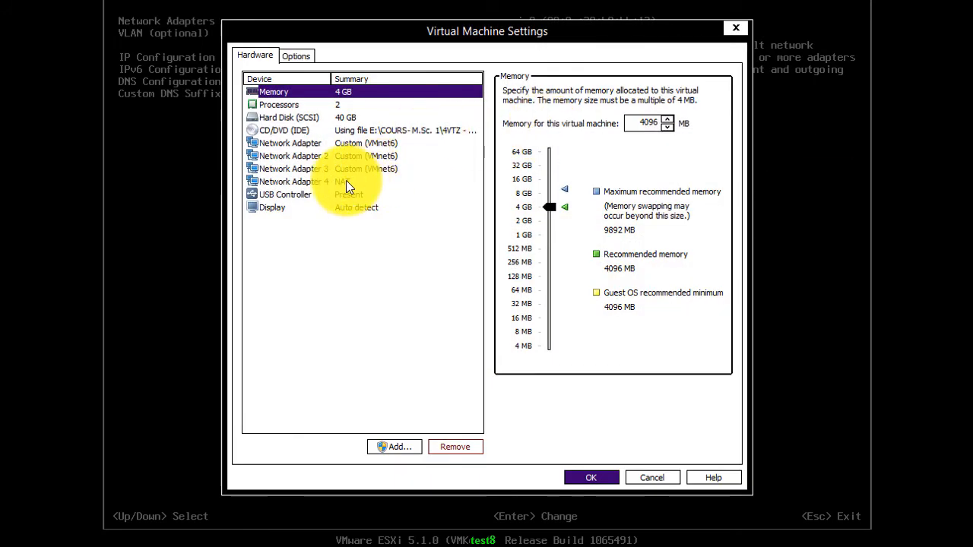
click(346, 181)
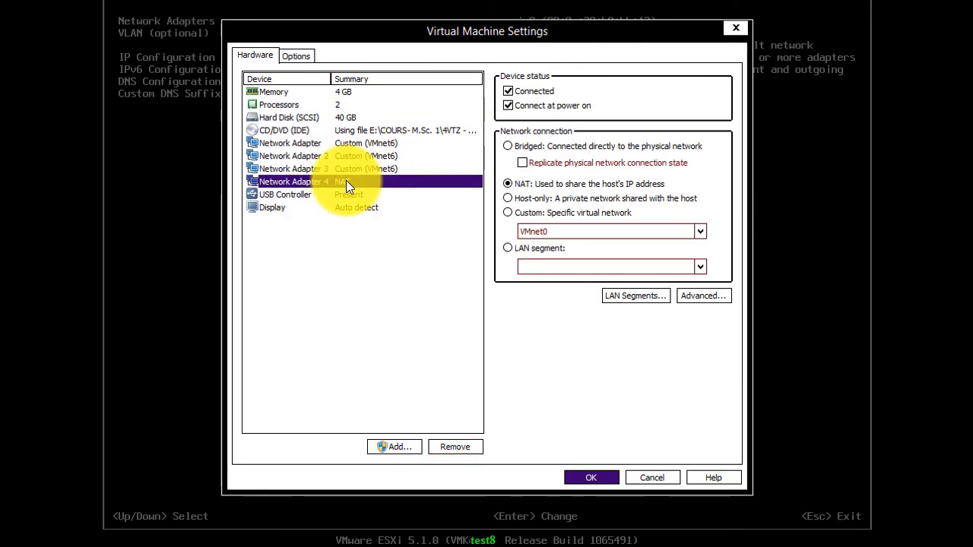
click(507, 213)
click(700, 232)
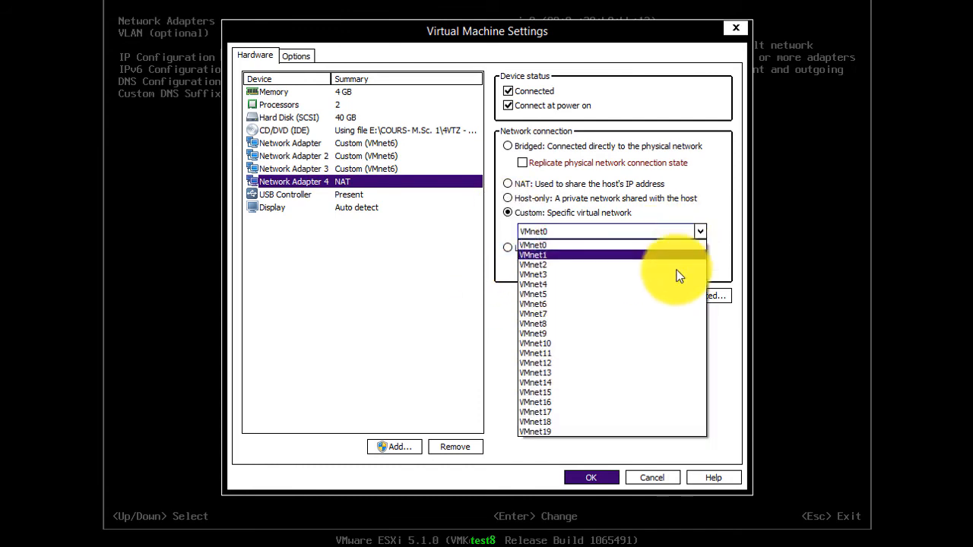
click(660, 305)
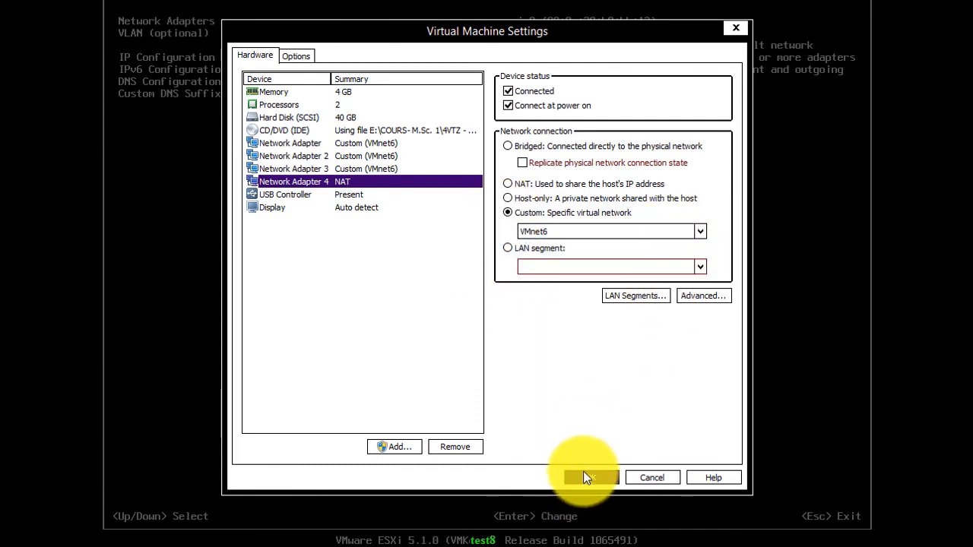
click(584, 472)
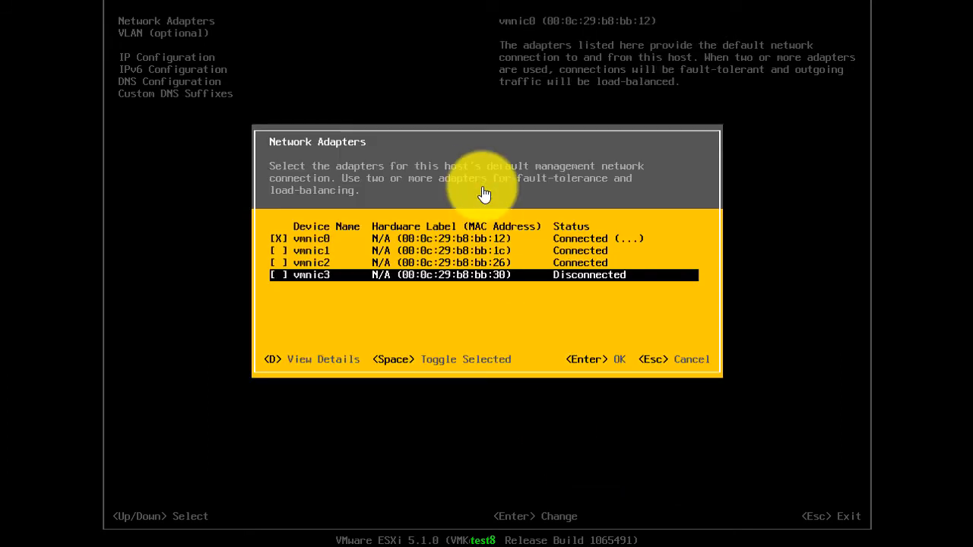
Close and reopen the DCUI Network Adapters list to refresh vmnic3's status, then release input
click(489, 175)
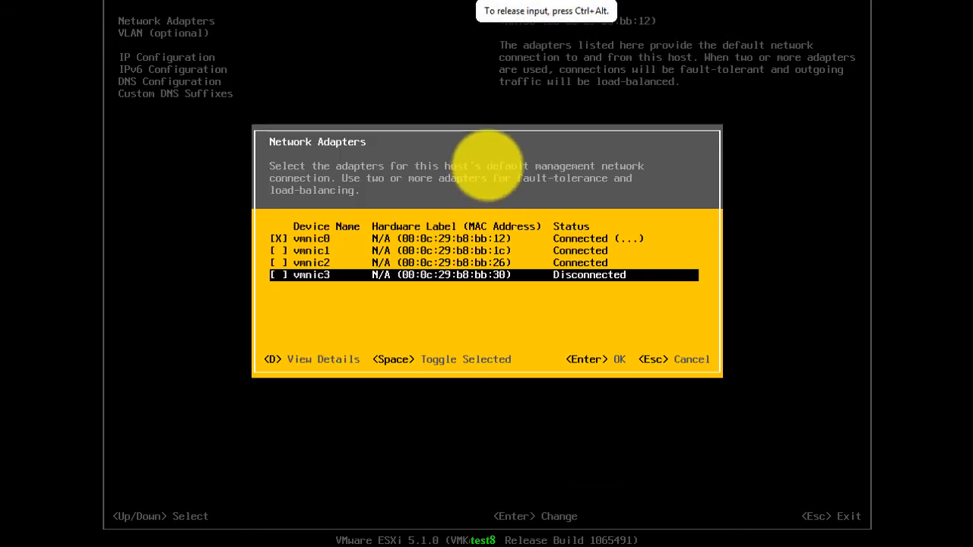
key(Escape)
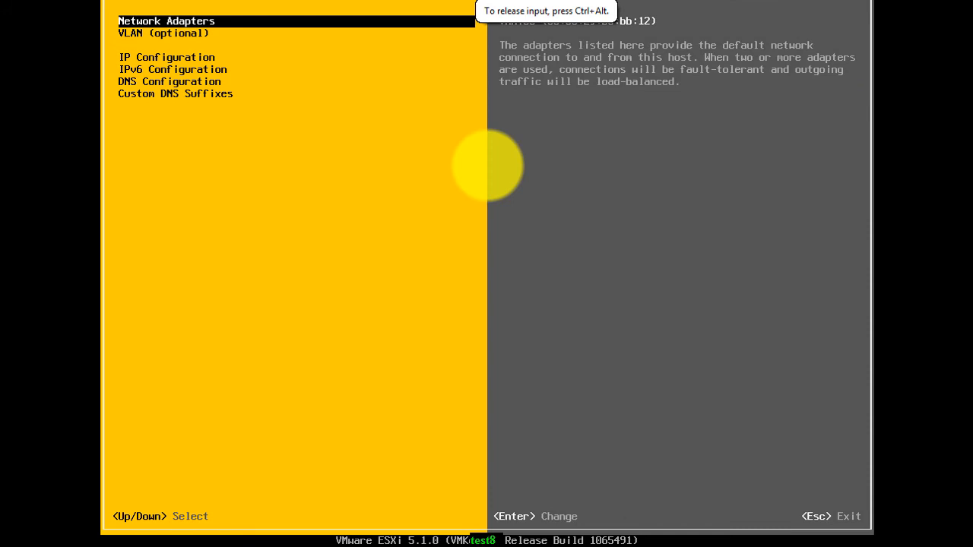
key(Return)
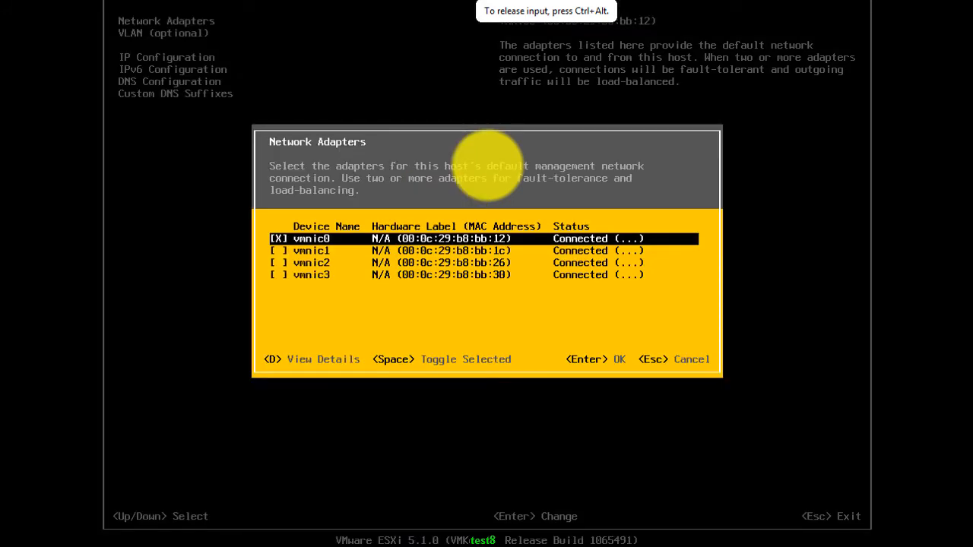
key(ctrl+alt)
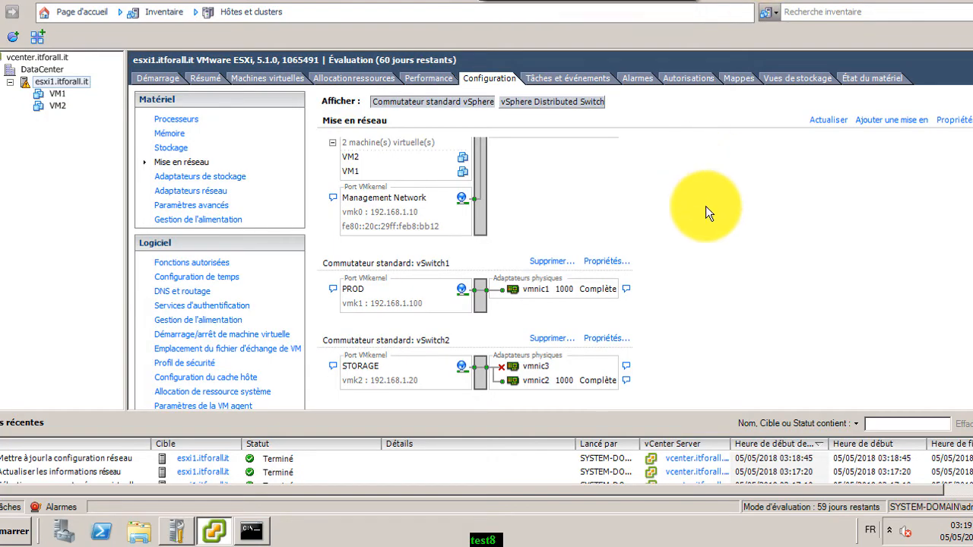
Refresh Mise en réseau, confirm vSwitch2's vmnic2 and vmnic3 at 1000, then exit full-screen
click(825, 122)
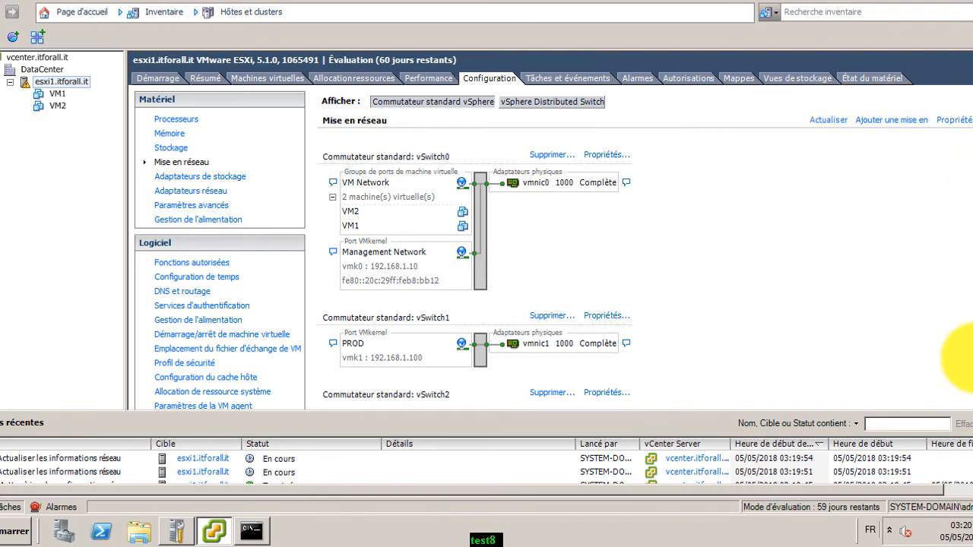
scroll(970, 374, down, 2)
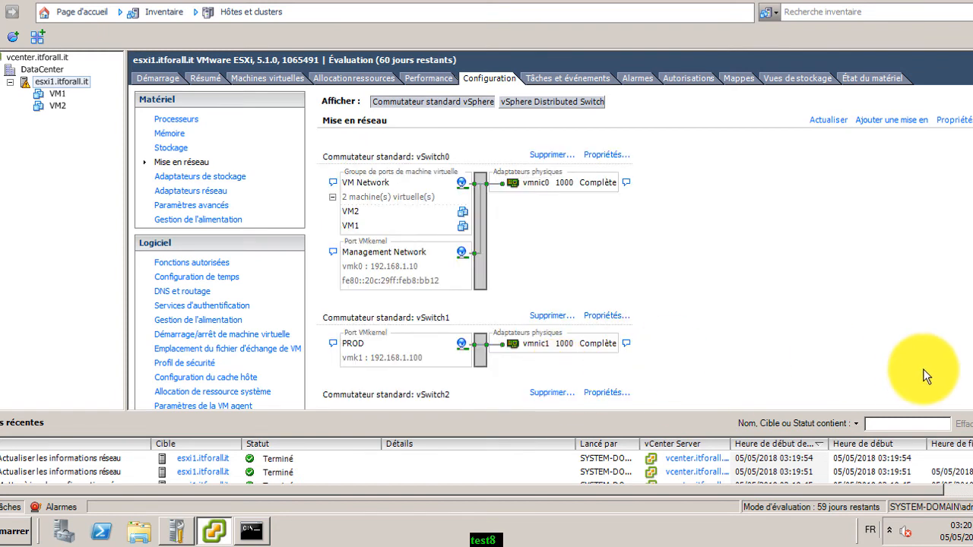
scroll(970, 373, down, 2)
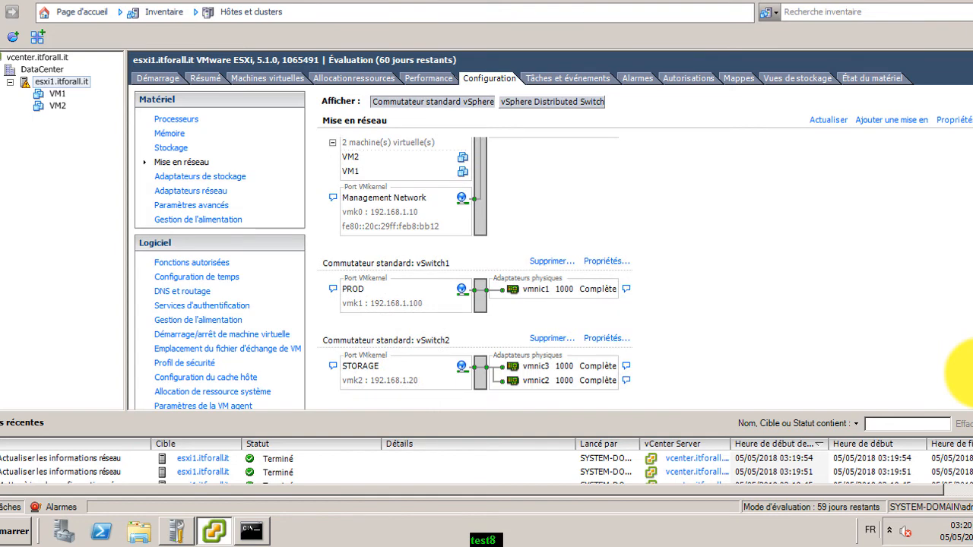
scroll(970, 373, up, 2)
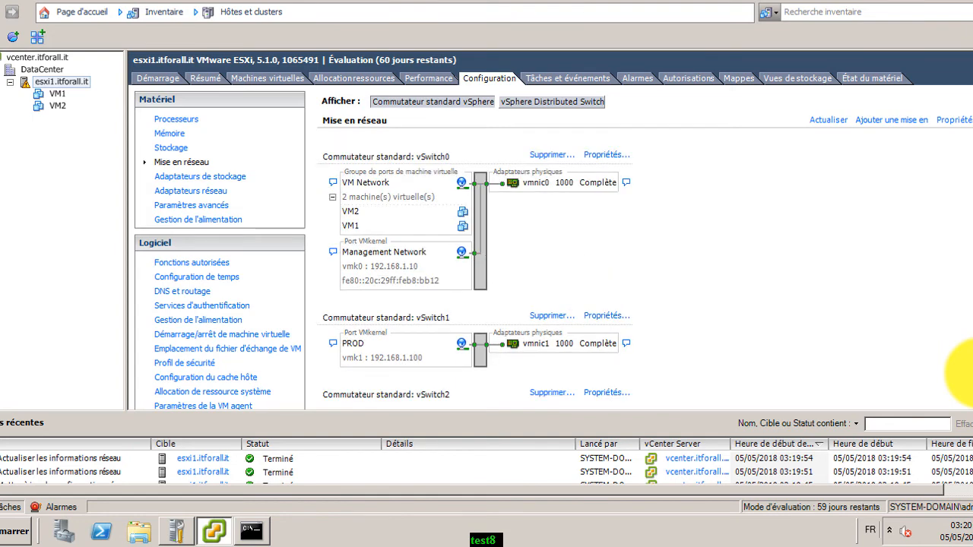
scroll(969, 369, down, 2)
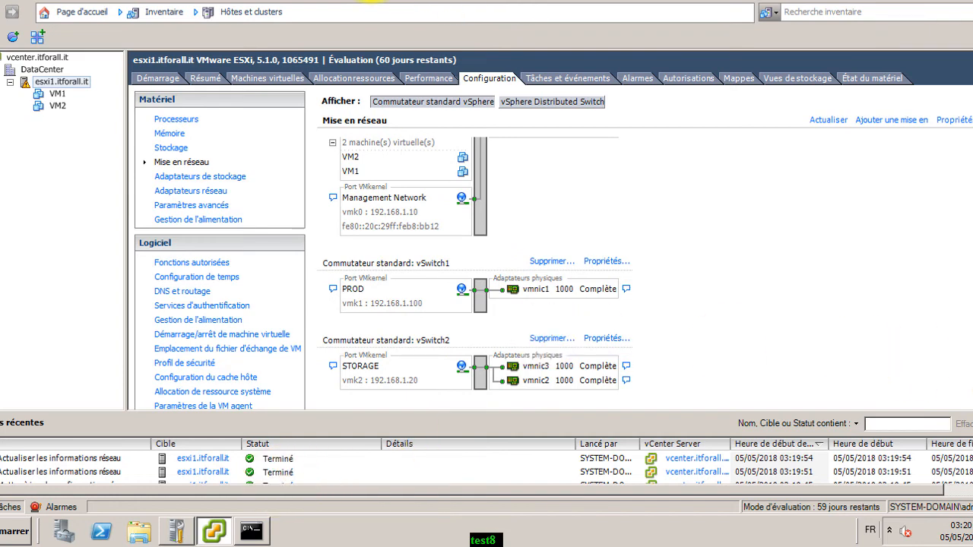
click(482, 1)
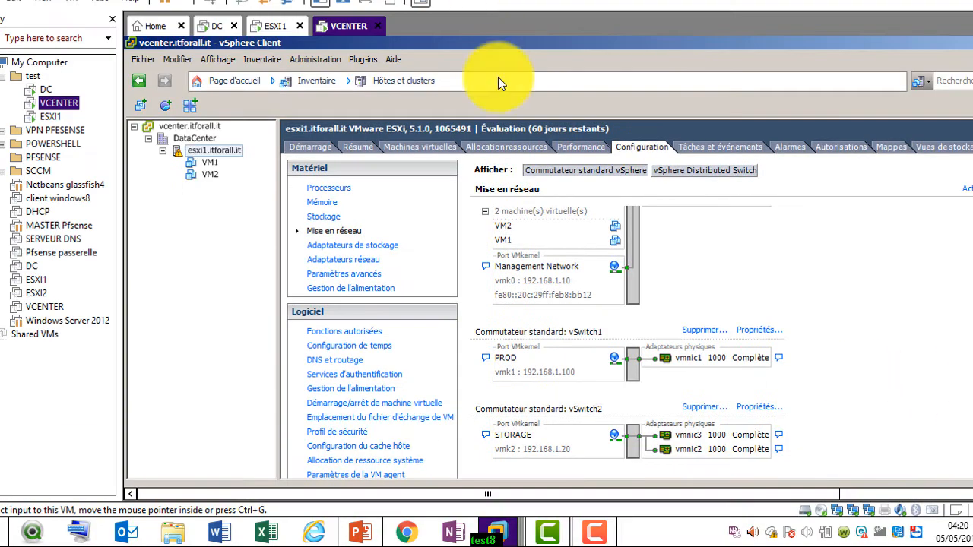
Bring up the screen recorder panel, then switch to the PowerPoint presentation
click(597, 533)
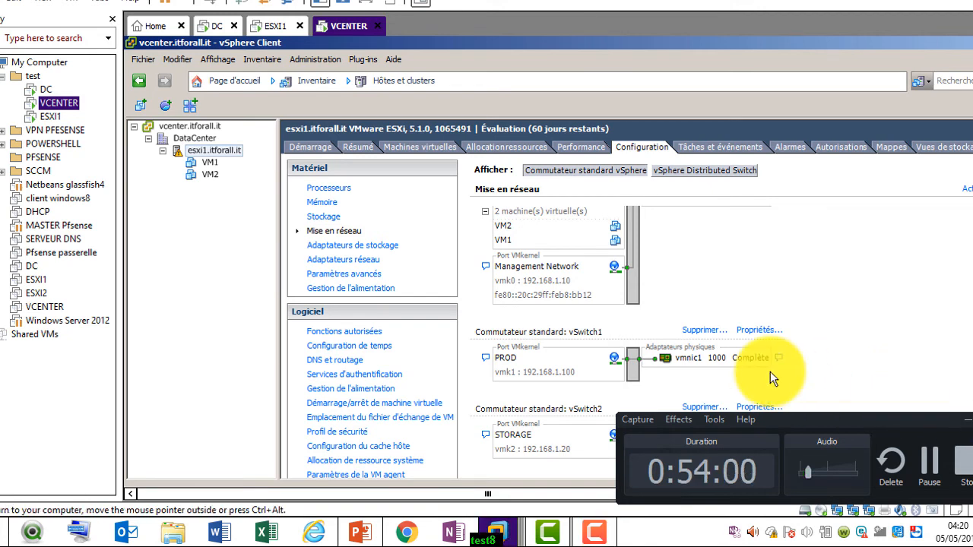
click(361, 532)
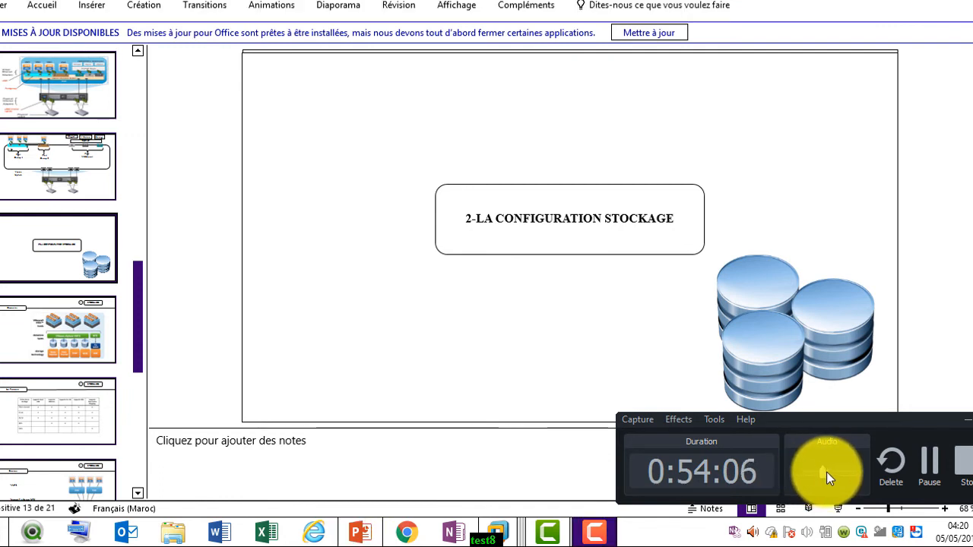
Start the slideshow at the storage title slide and advance to the Généralités datastore-types slide
click(888, 173)
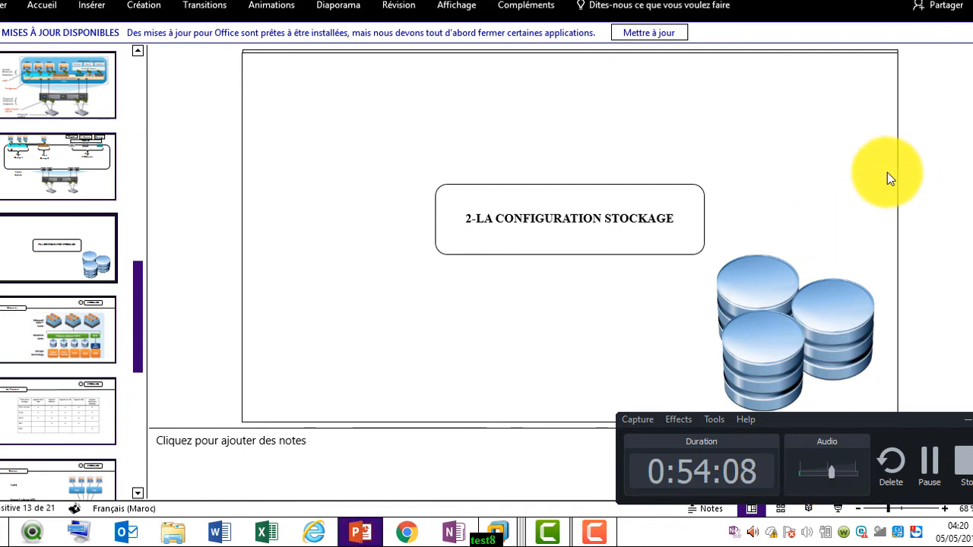
key(Page_Up)
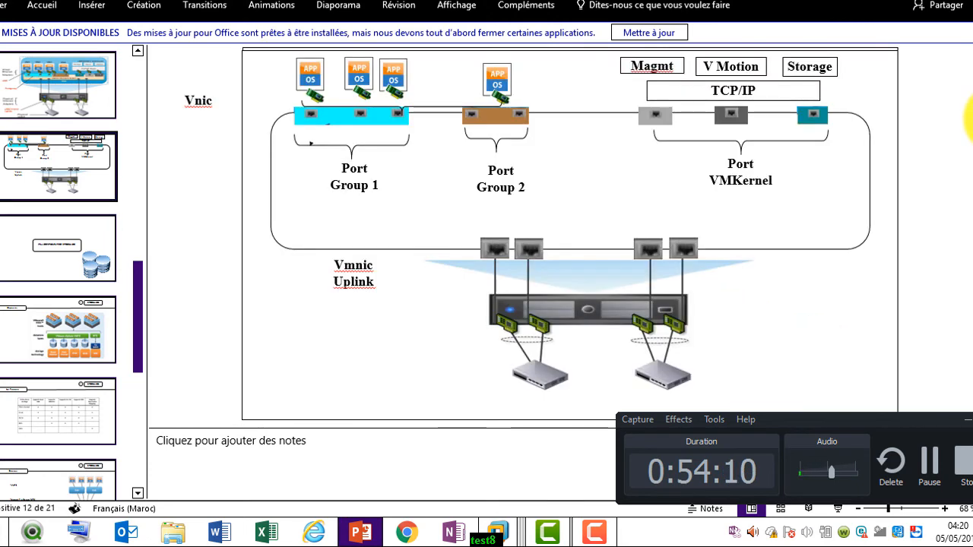
key(Page_Up)
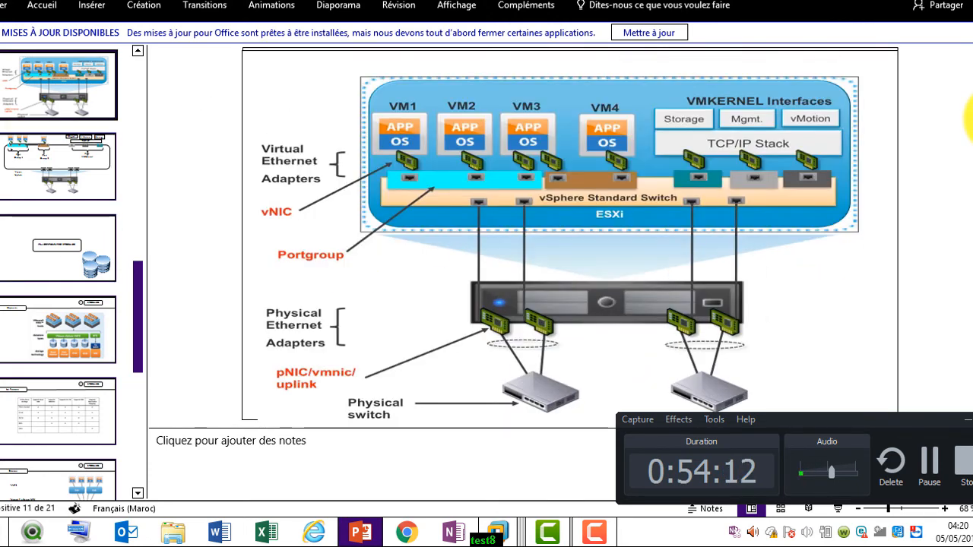
key(Page_Down)
key(Page_Down)
key(shift+F5)
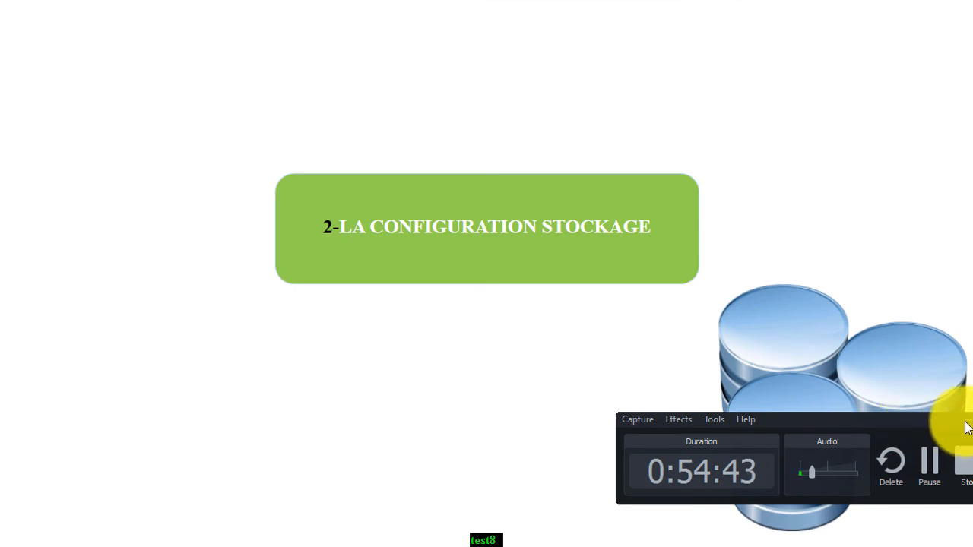
click(932, 410)
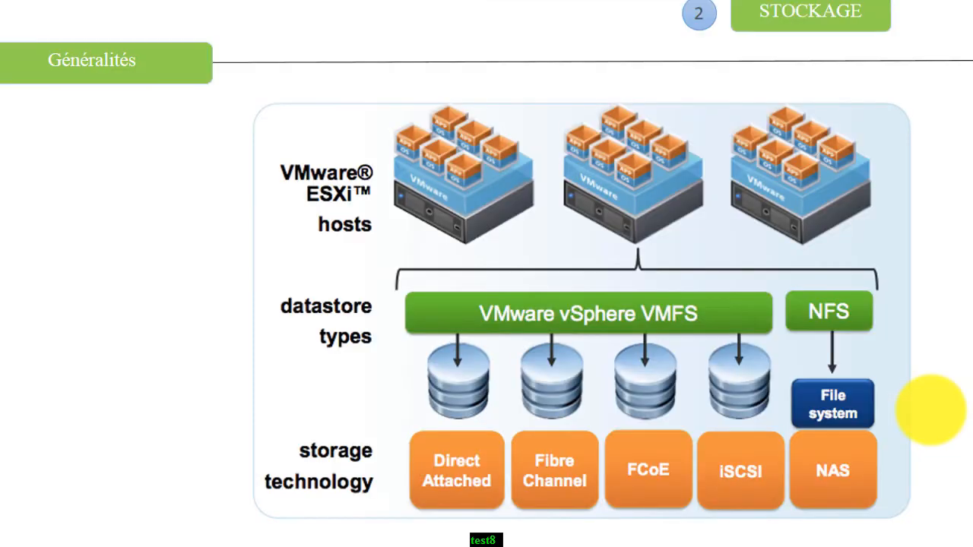
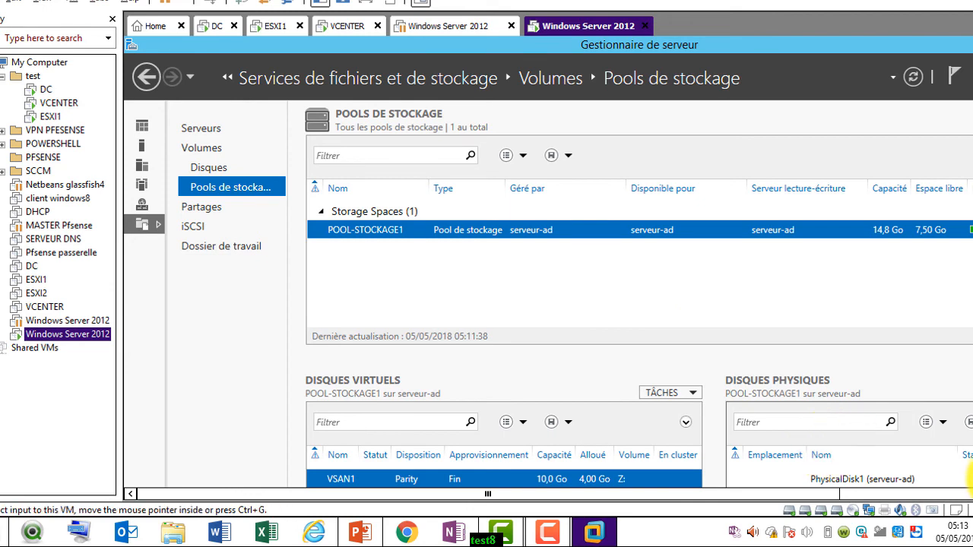
Inspect PhysicalDisk1, PhysicalDisk2 and PhysicalDisk3 of the storage pool
click(972, 459)
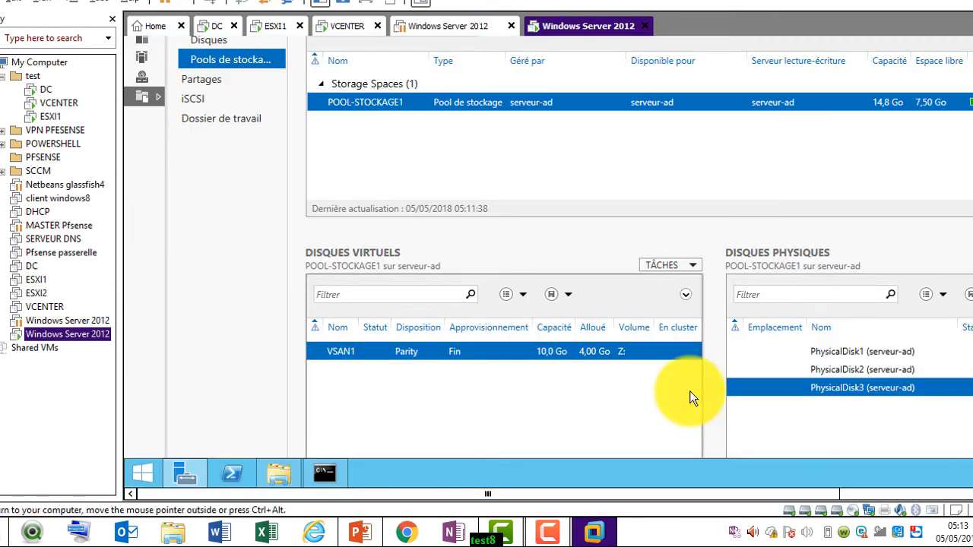
click(905, 352)
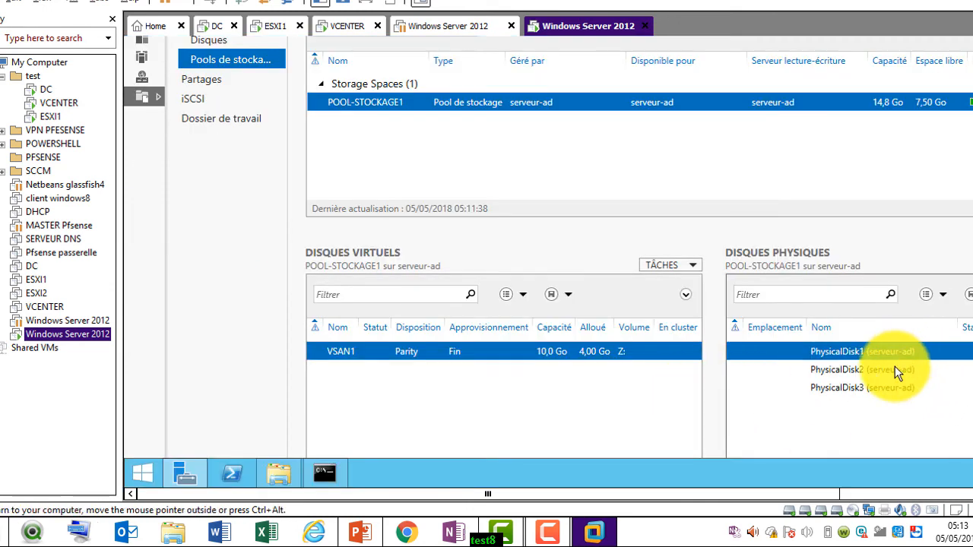
click(895, 367)
click(890, 387)
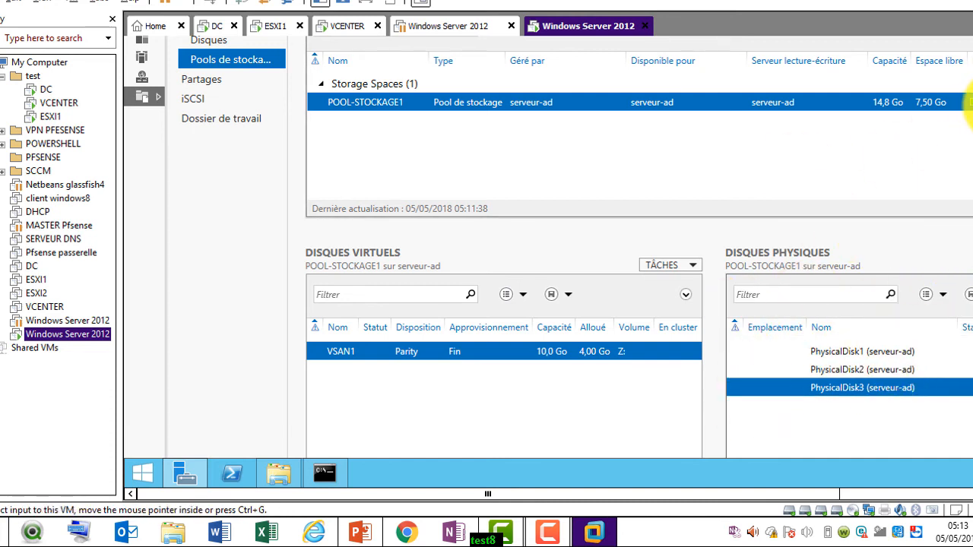
click(972, 107)
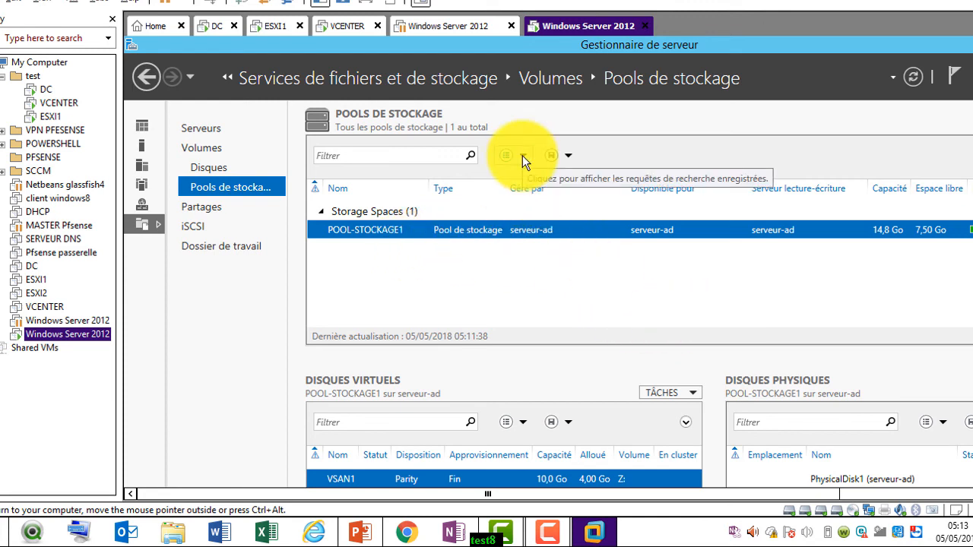
List serveur-ad's disks and volumes and show volume Z:'s details
click(220, 165)
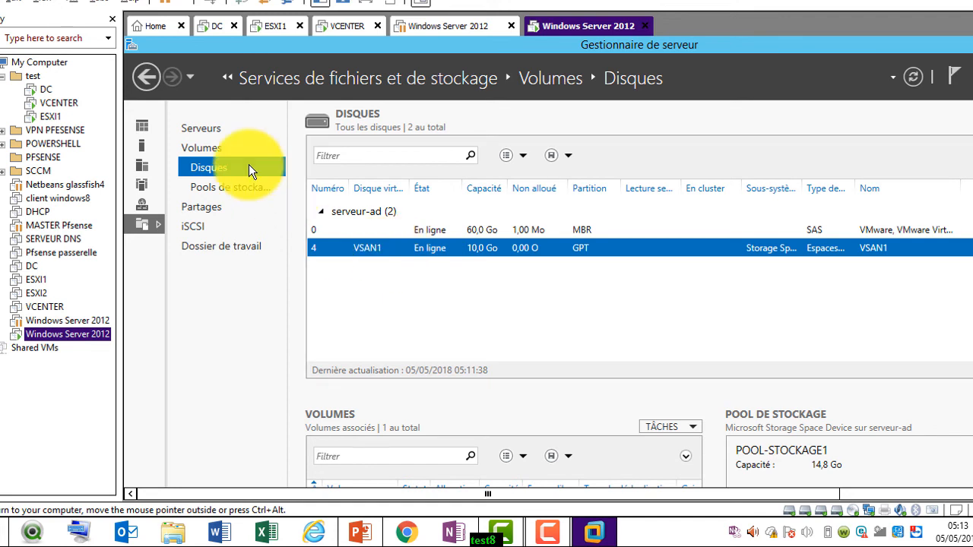
click(207, 149)
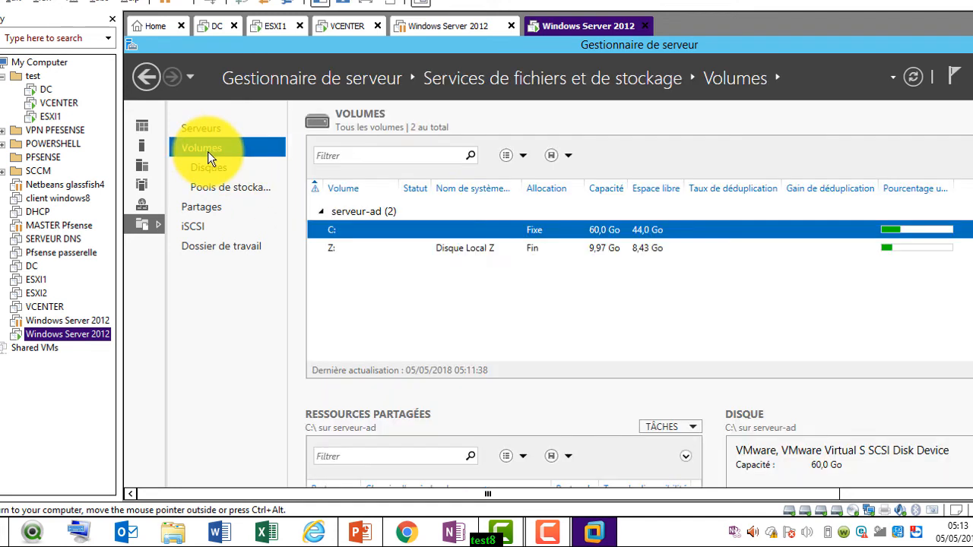
click(470, 248)
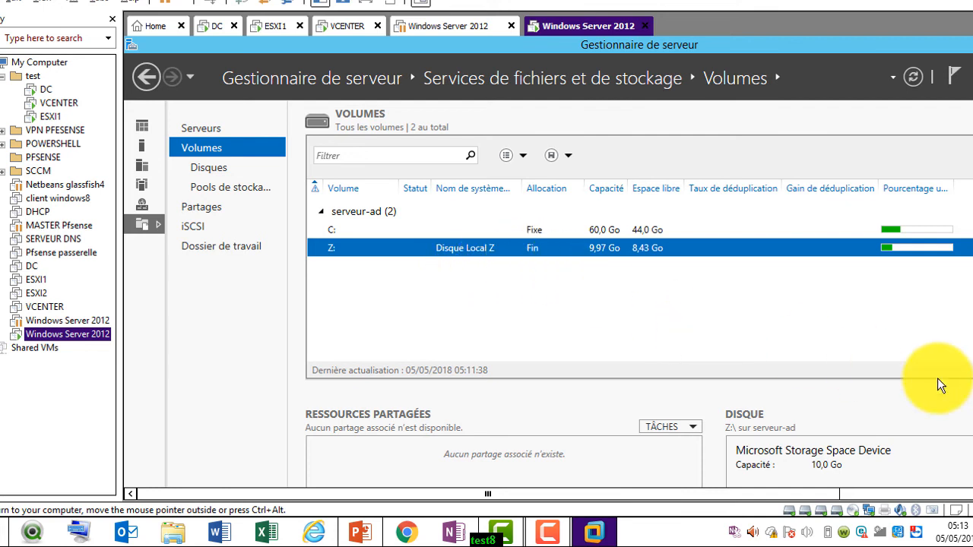
click(972, 424)
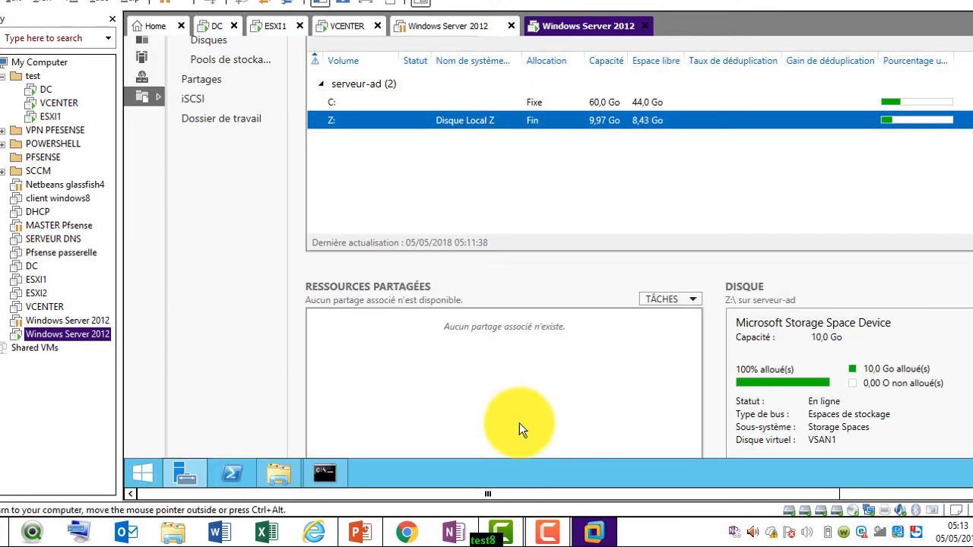
Confirm in This PC that Disque Local Z (Z:) has 8,36 Go free, then return to Server Manager
click(277, 471)
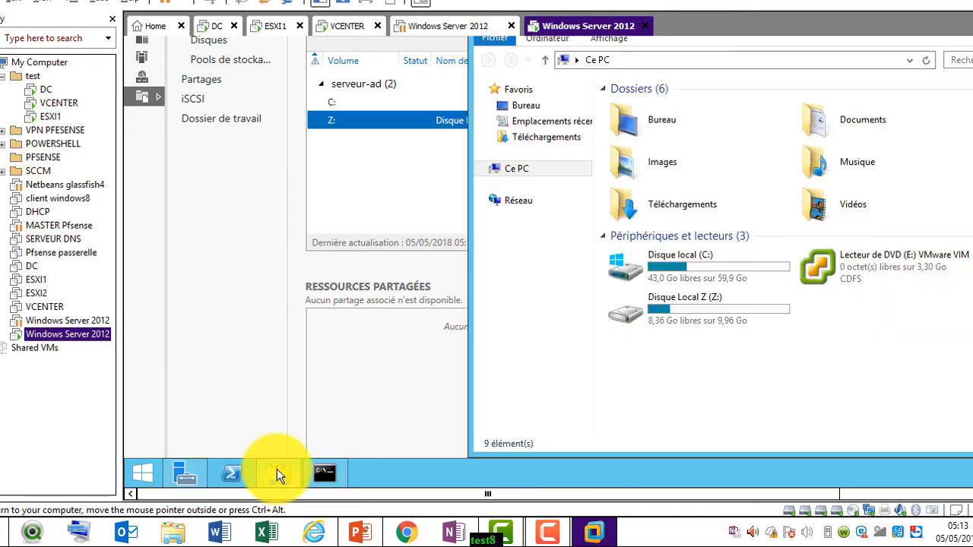
click(710, 319)
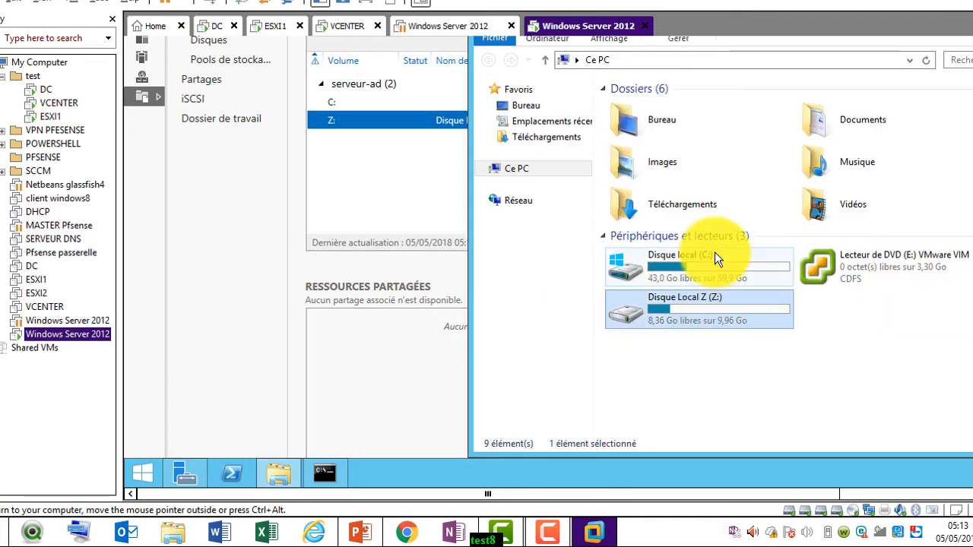
click(715, 258)
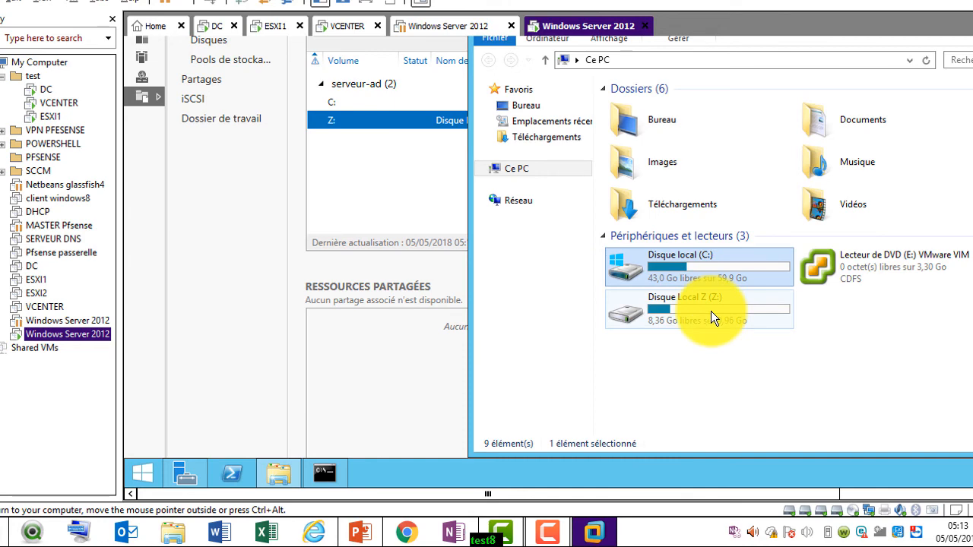
click(711, 311)
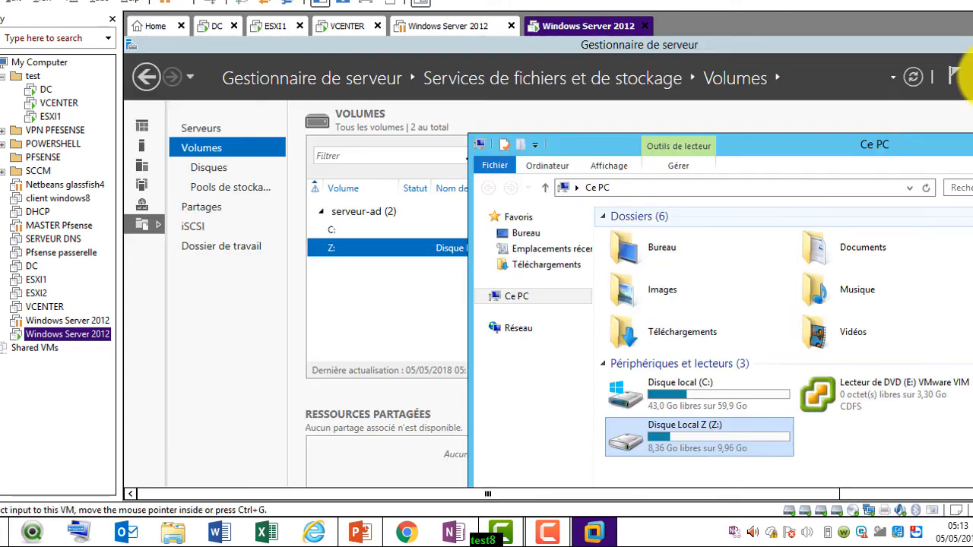
click(262, 449)
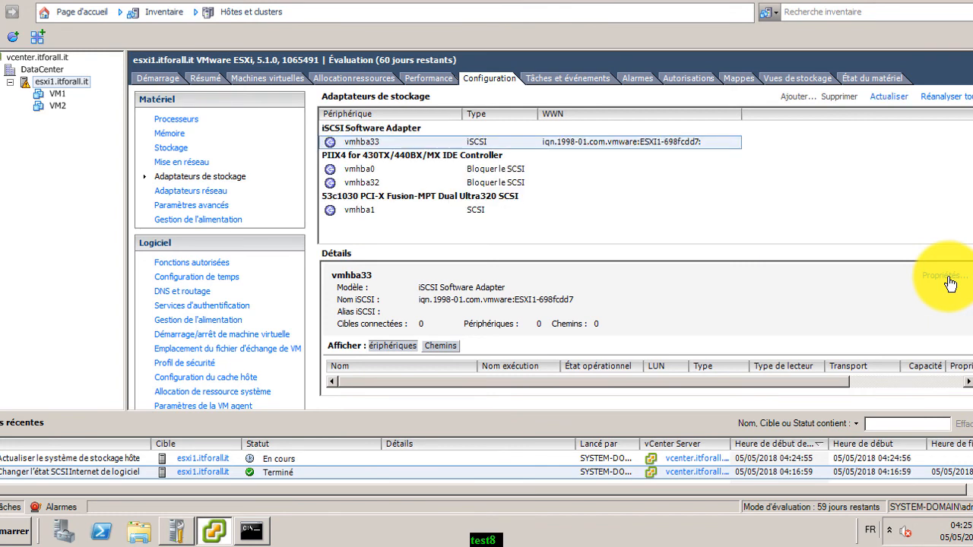
Review vmhba33's candidate VMkernel bindings (PROD, vmnic3) without adding any, then show esxi1's networking
click(947, 276)
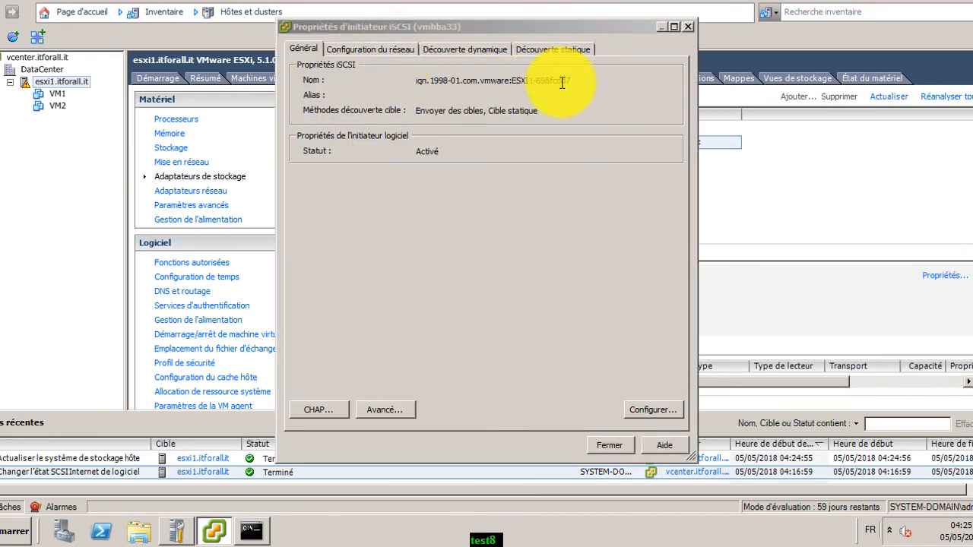
click(386, 50)
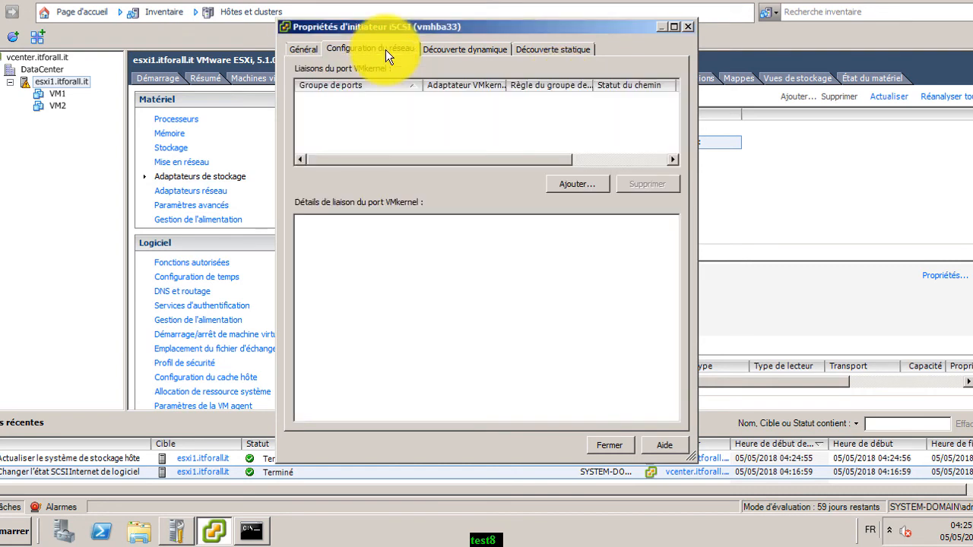
click(572, 186)
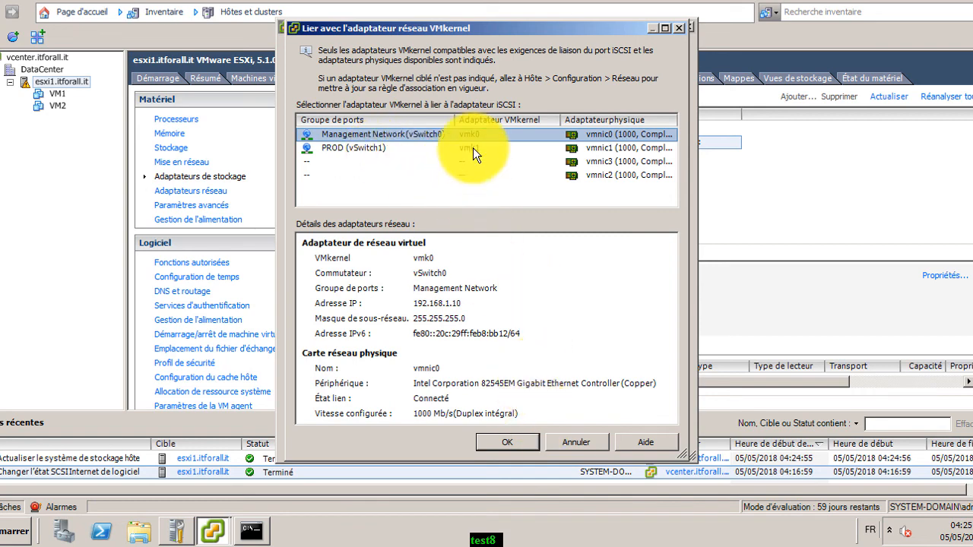
click(409, 150)
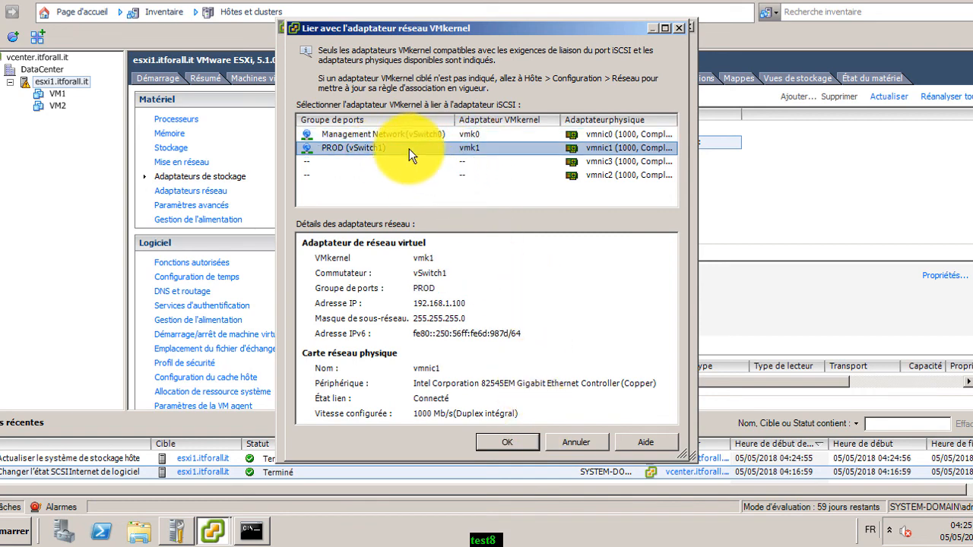
click(365, 163)
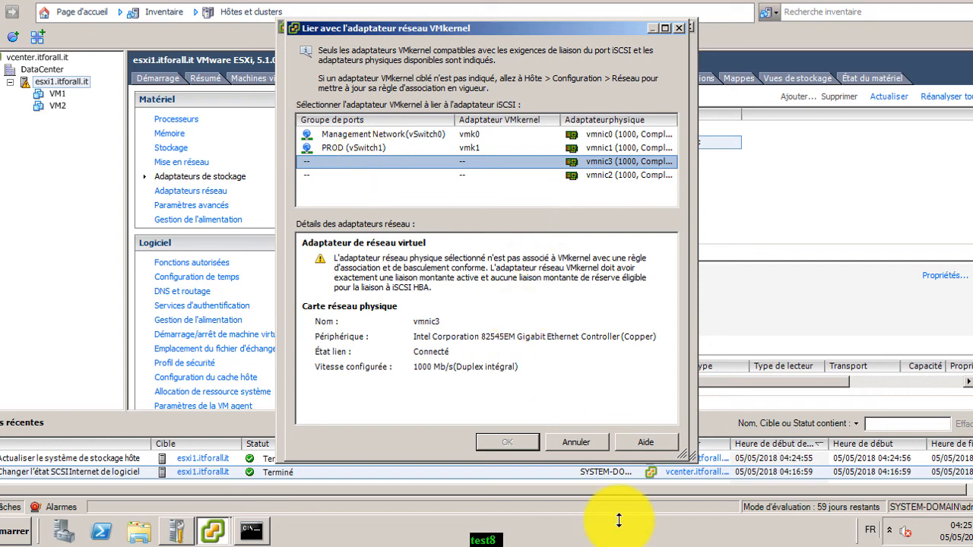
click(585, 436)
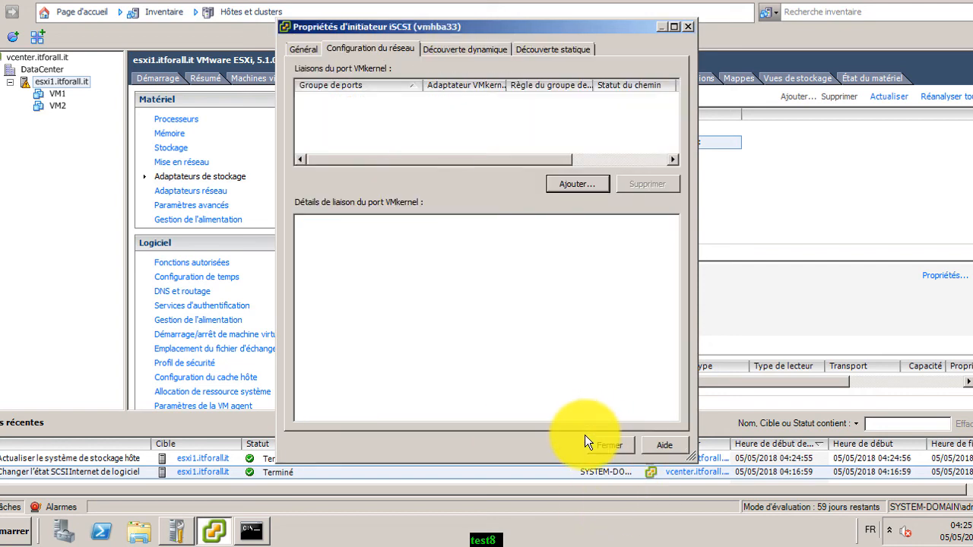
click(608, 444)
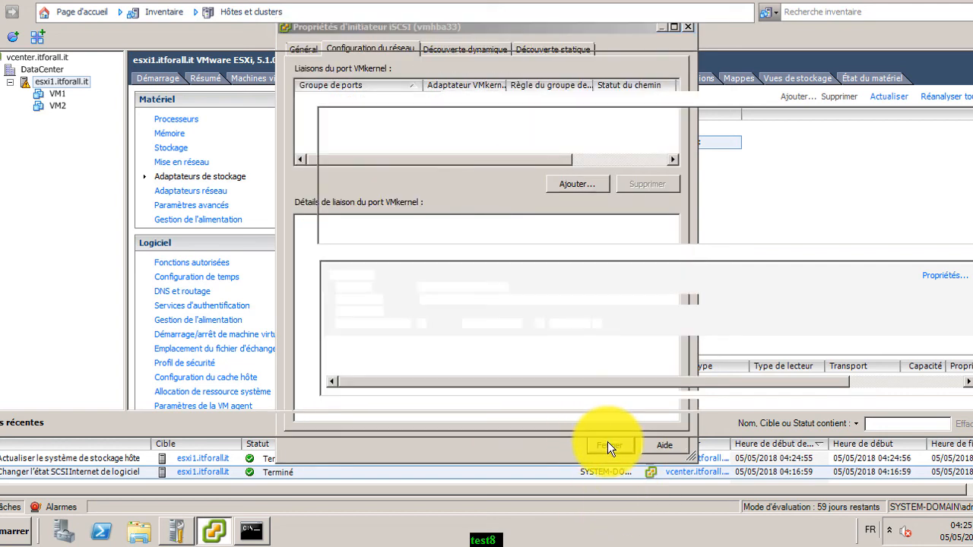
click(190, 162)
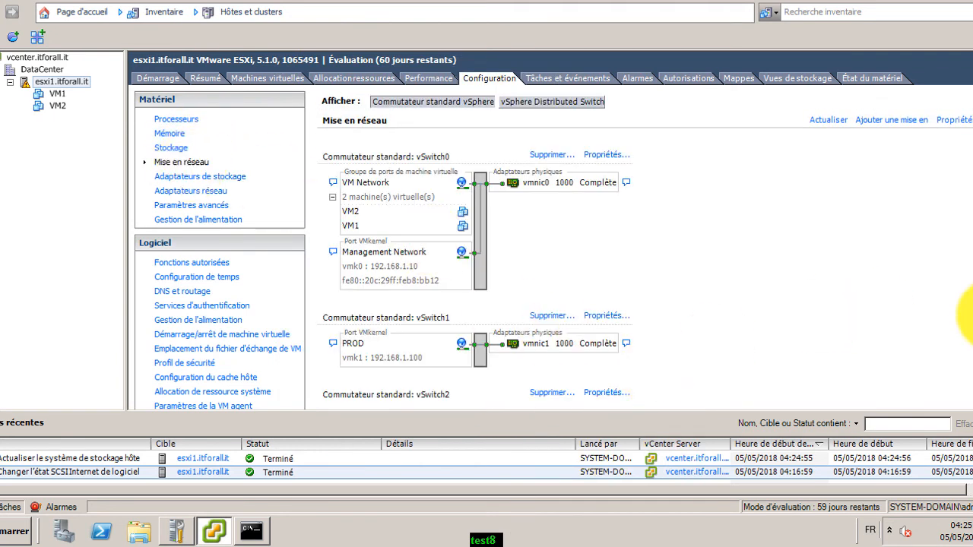
Refresh networking and open vSwitch2's properties to view the STORAGE port
scroll(969, 369, down, 2)
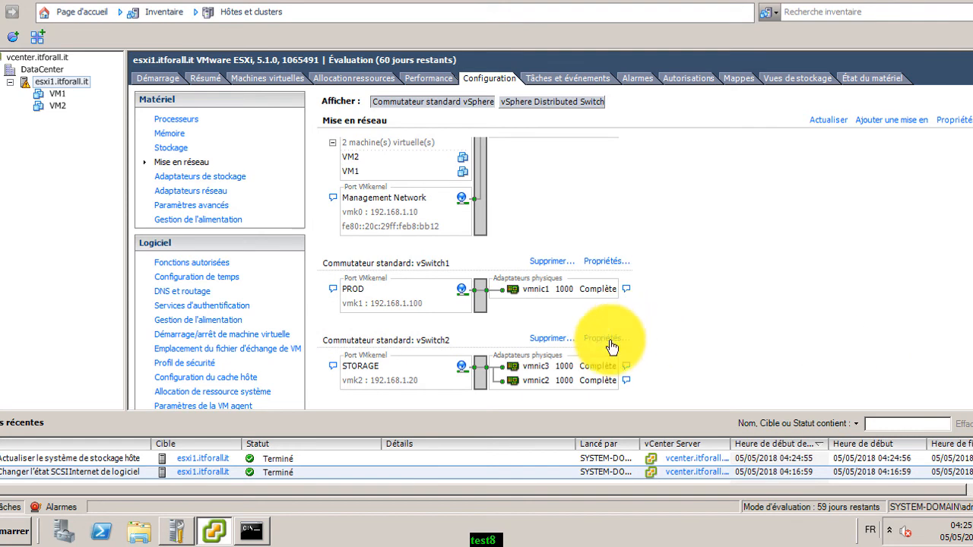
click(828, 121)
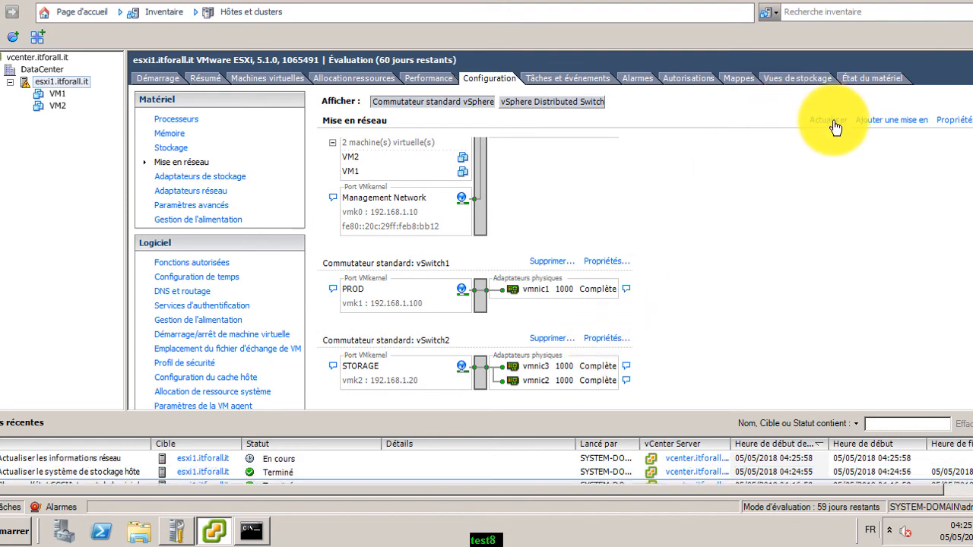
double_click(834, 123)
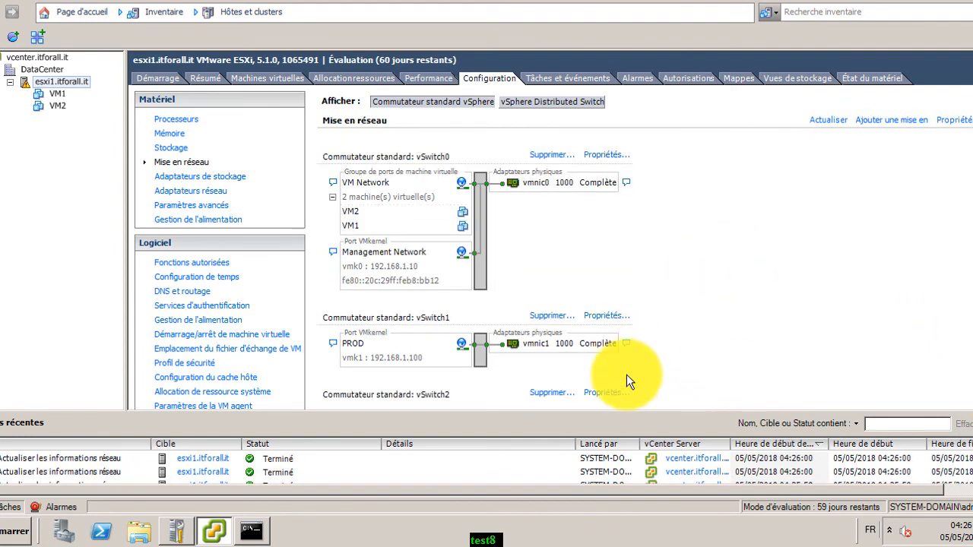
click(608, 394)
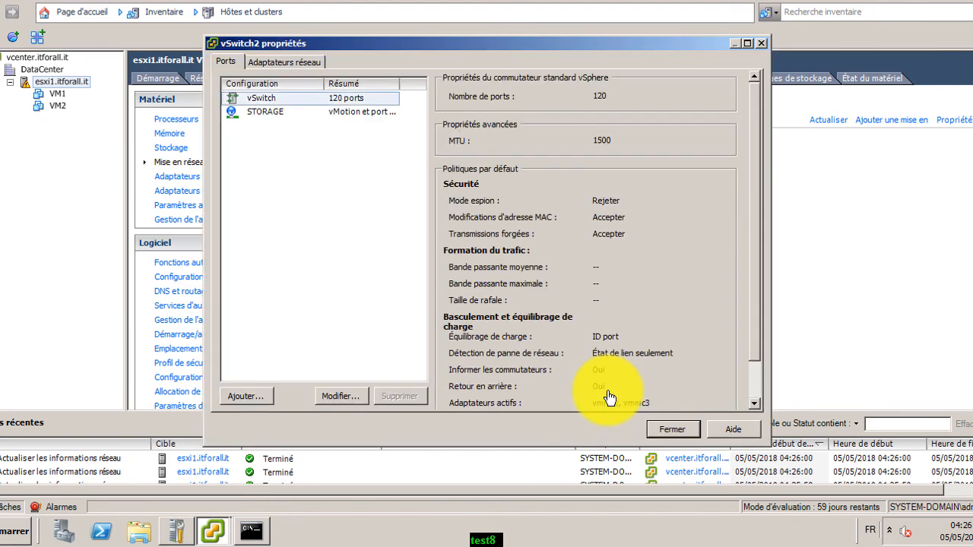
click(285, 113)
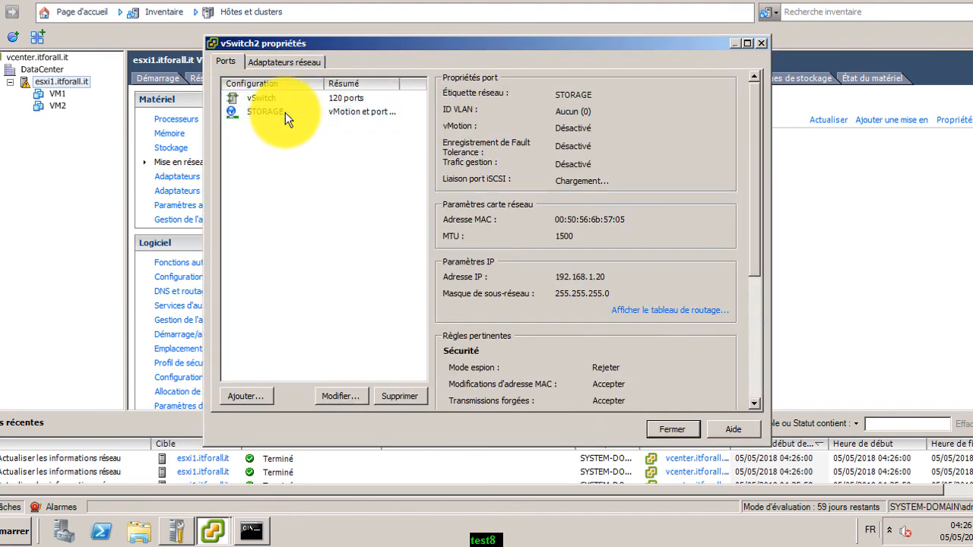
click(288, 98)
Inspect vSwitch2's adapters vmnic2 and vmnic3, then view STORAGE at 192.168.1.20 with vMotion disabled
click(289, 59)
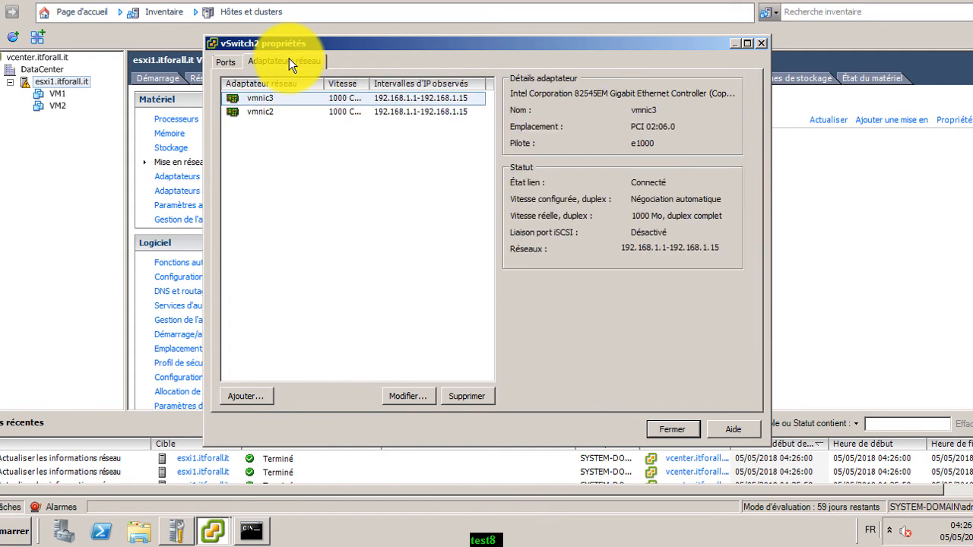
click(299, 106)
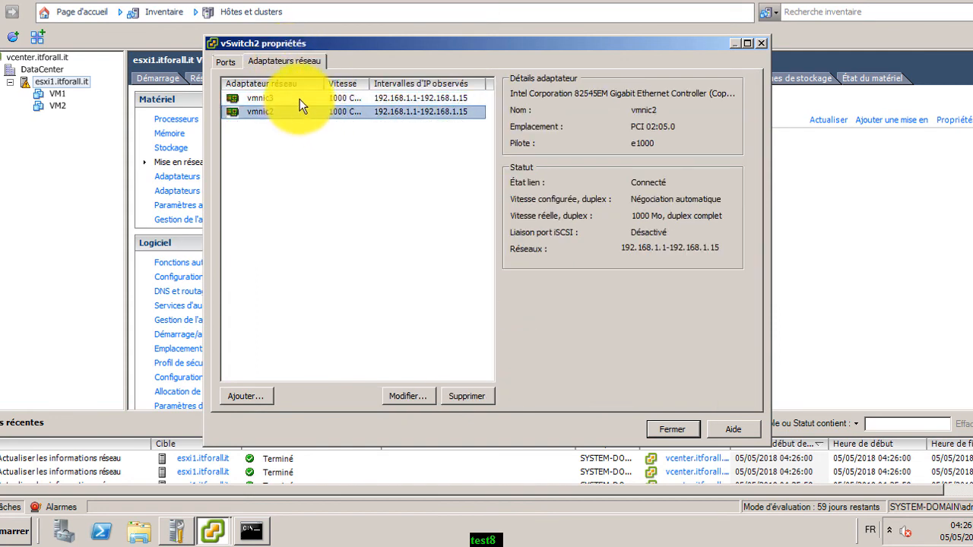
click(301, 97)
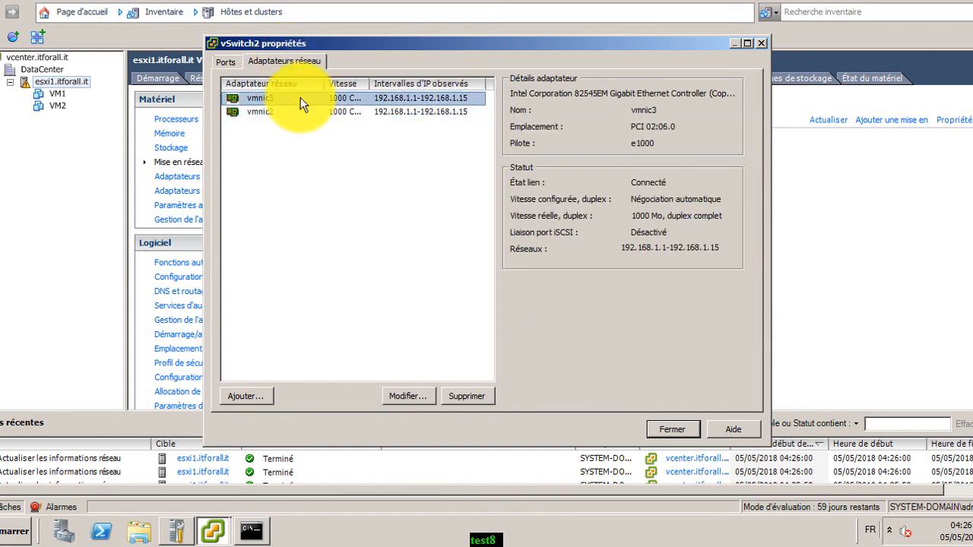
click(229, 60)
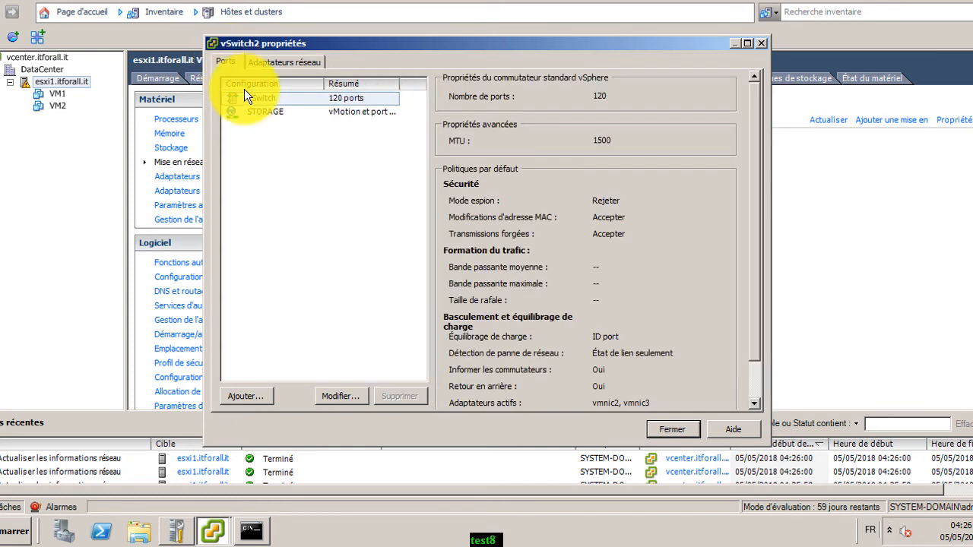
click(266, 111)
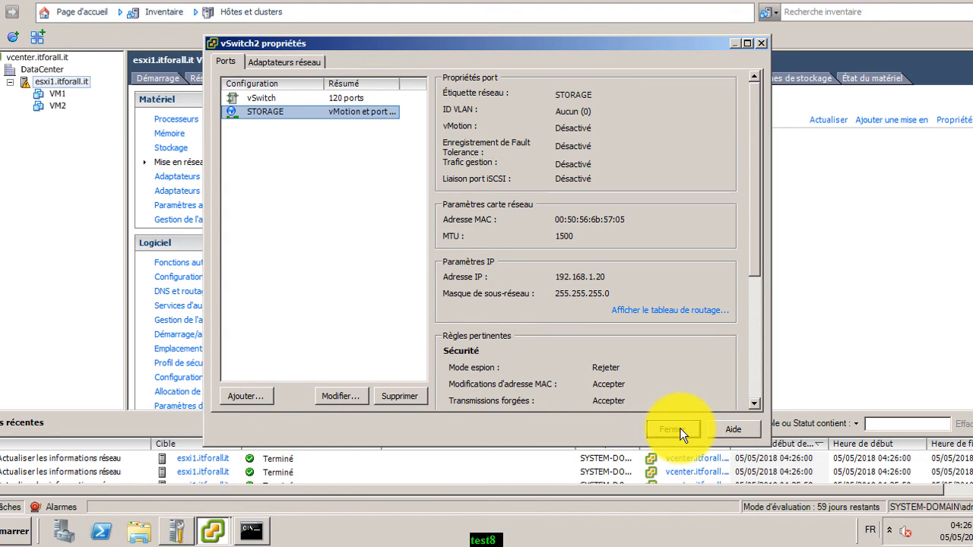
Review STORAGE's edit settings, leaving vMotion off, through IP, security, traffic shaping and NIC teaming
click(340, 396)
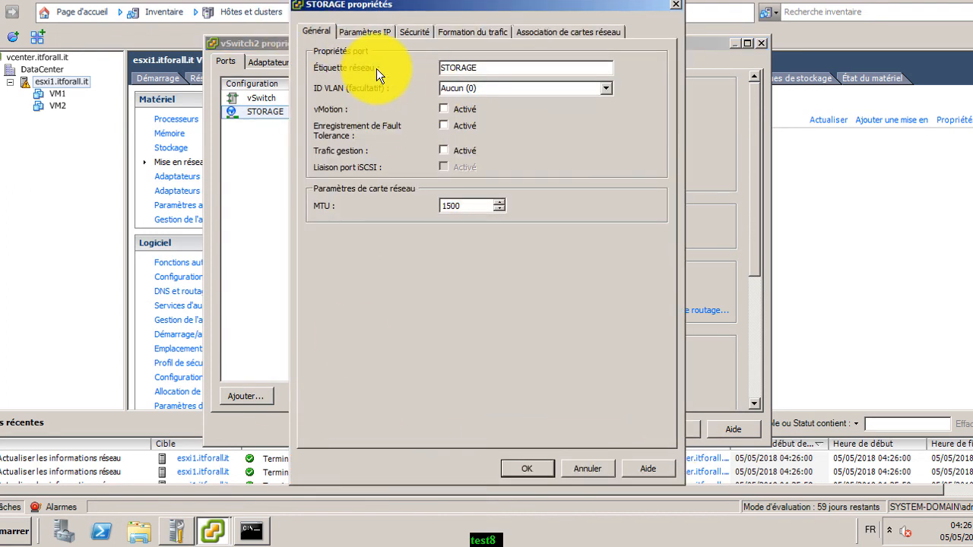
click(444, 110)
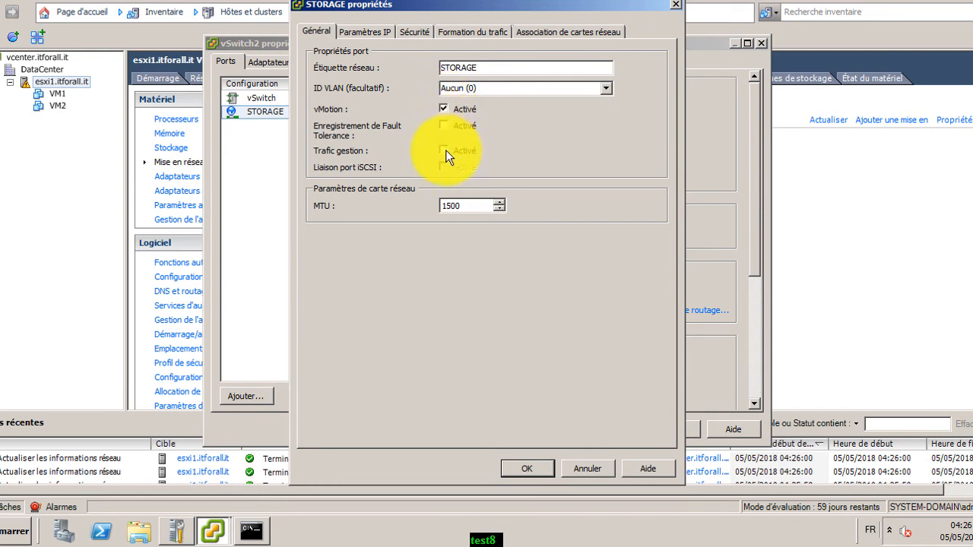
click(443, 108)
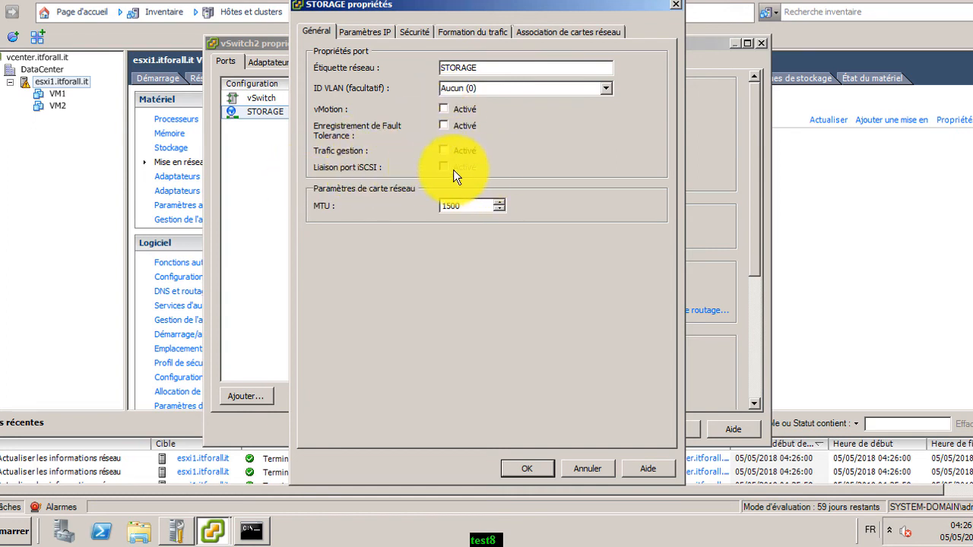
click(385, 33)
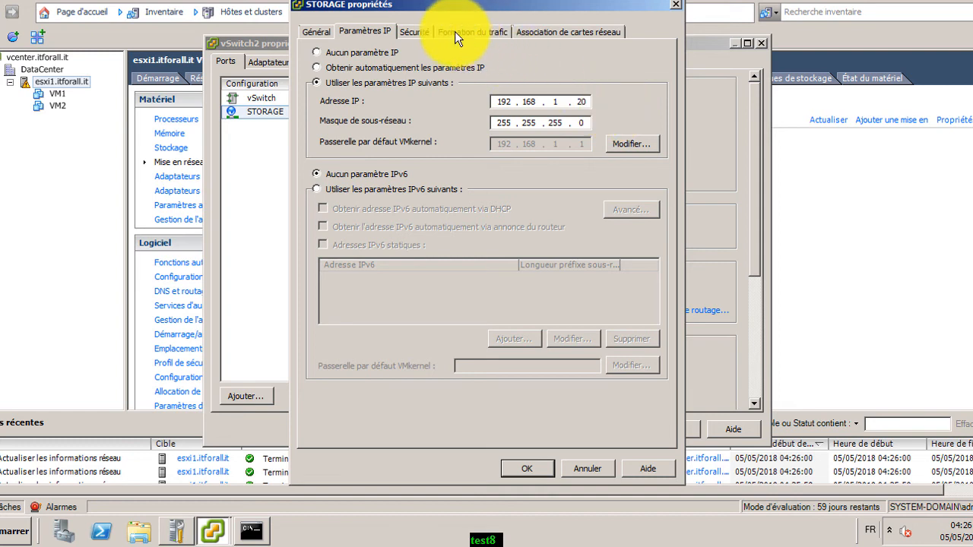
click(414, 32)
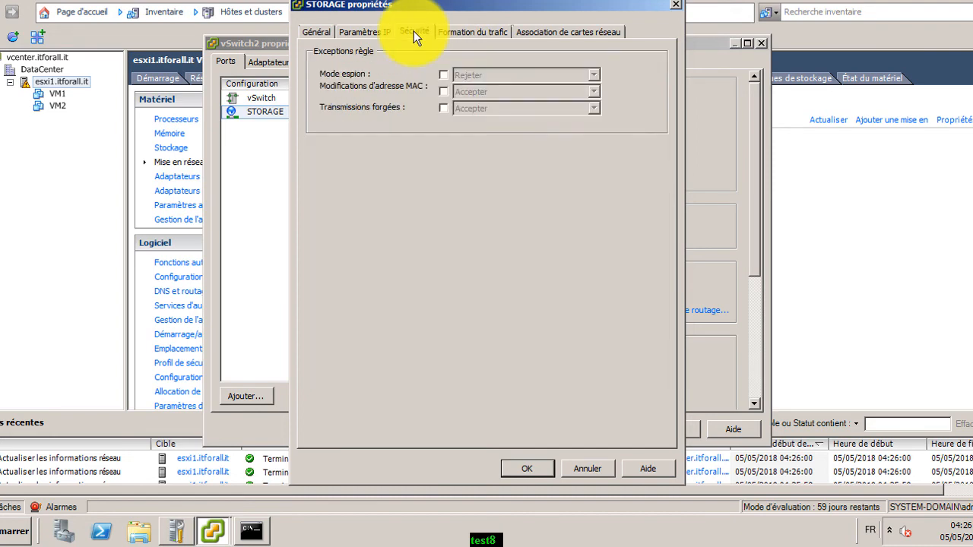
click(457, 31)
click(550, 32)
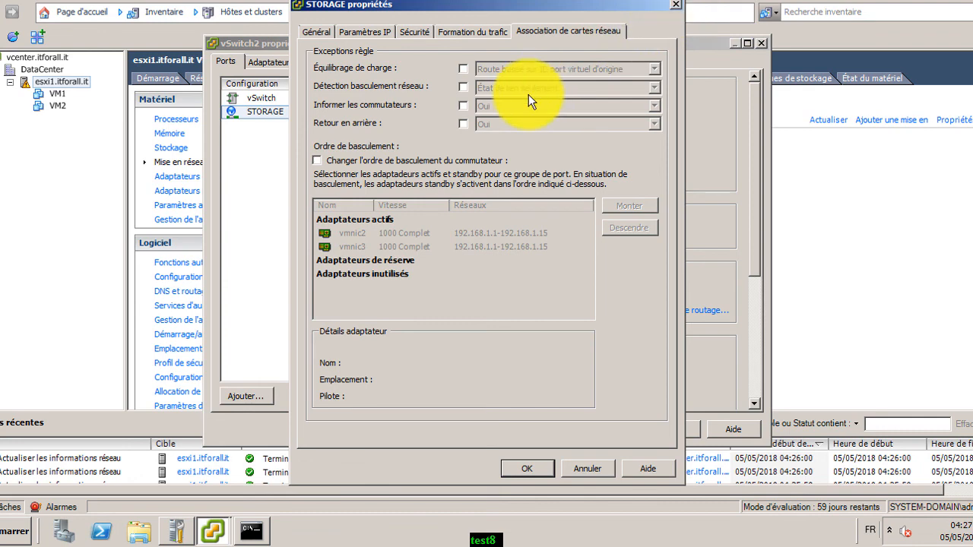
Override STORAGE's failover order so vmnic2 stays active and vmnic3 is unused, and save
click(315, 160)
click(538, 244)
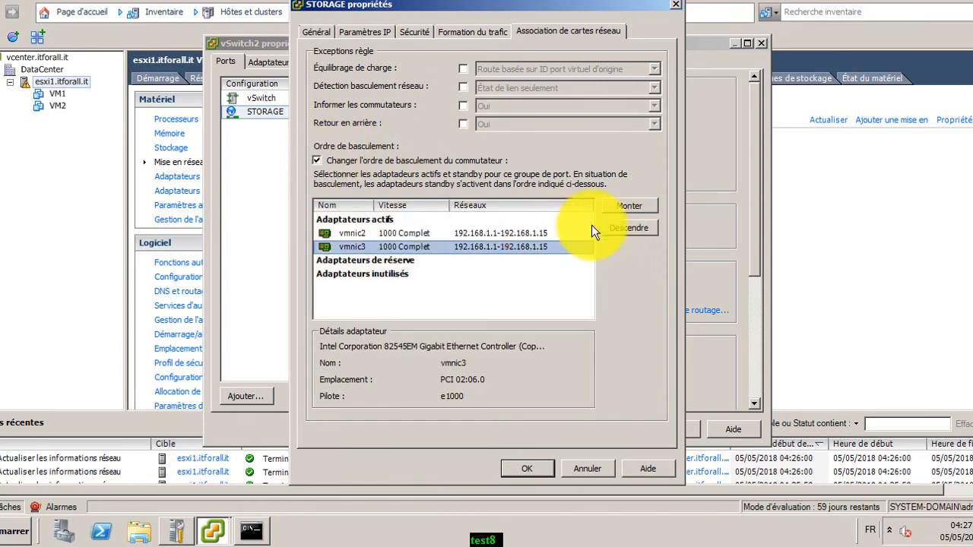
click(621, 225)
click(621, 225)
click(534, 467)
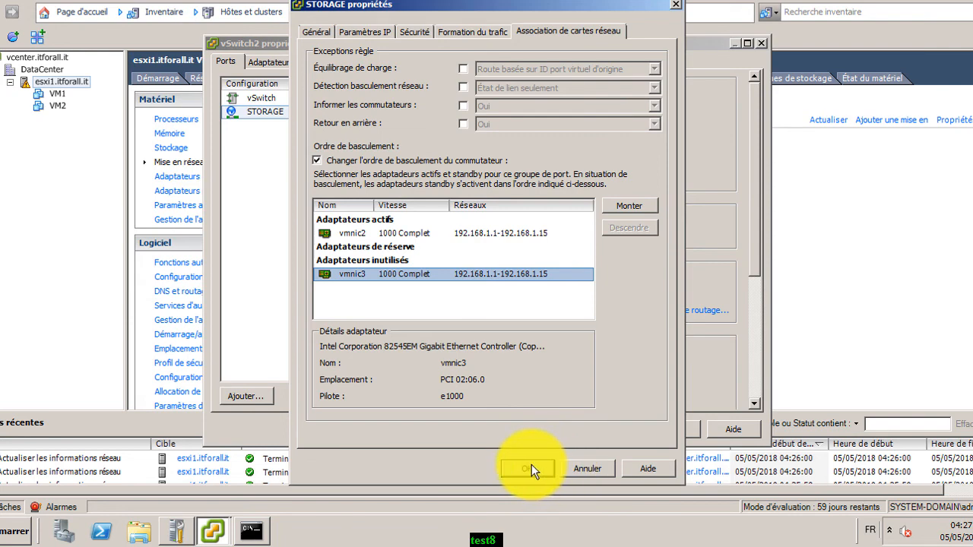
click(675, 429)
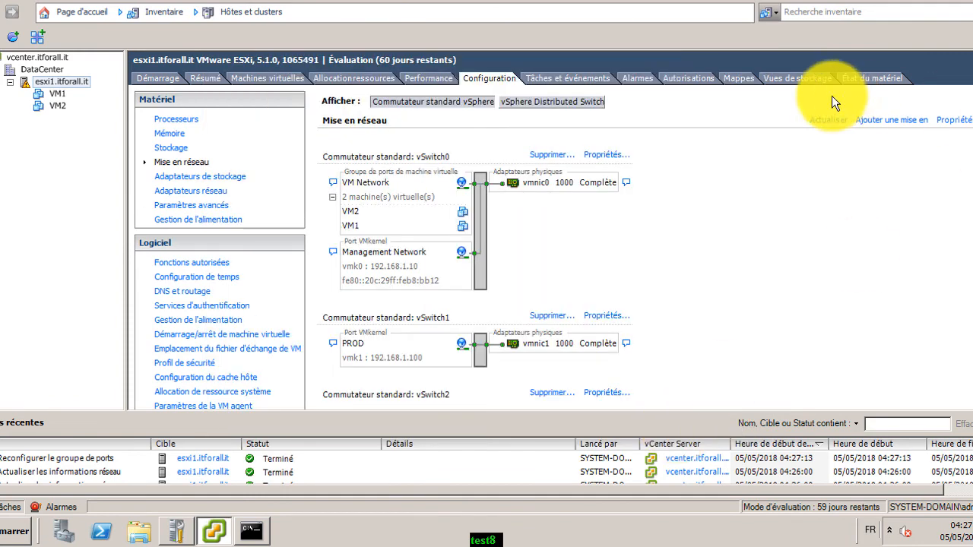
From Storage Adapters, bind VMkernel port STORAGE (vmk2, vSwitch2) to vmhba33
click(828, 121)
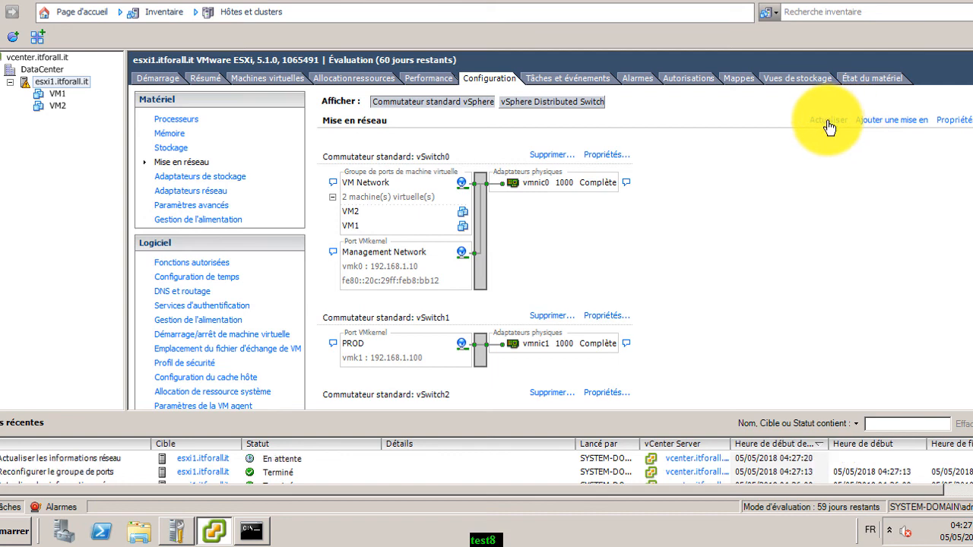
click(172, 148)
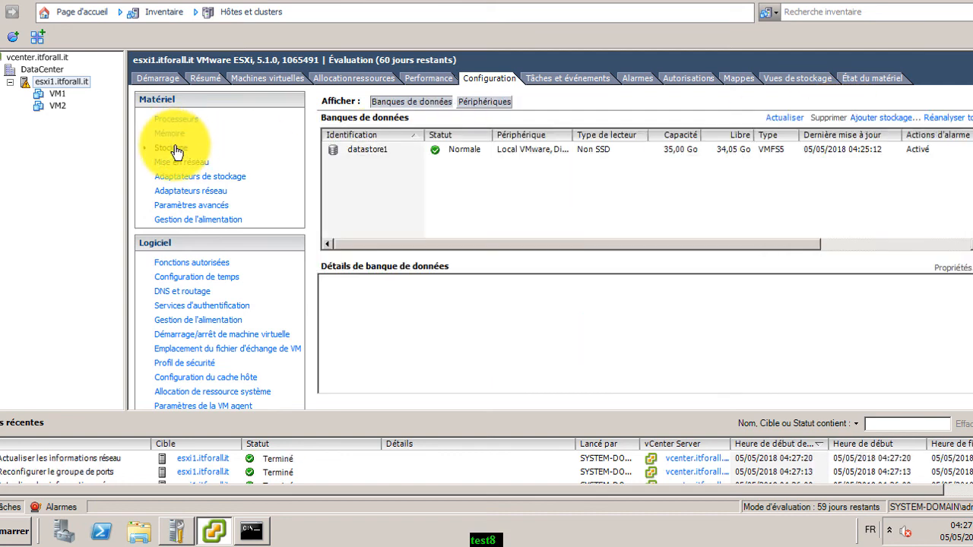
click(204, 179)
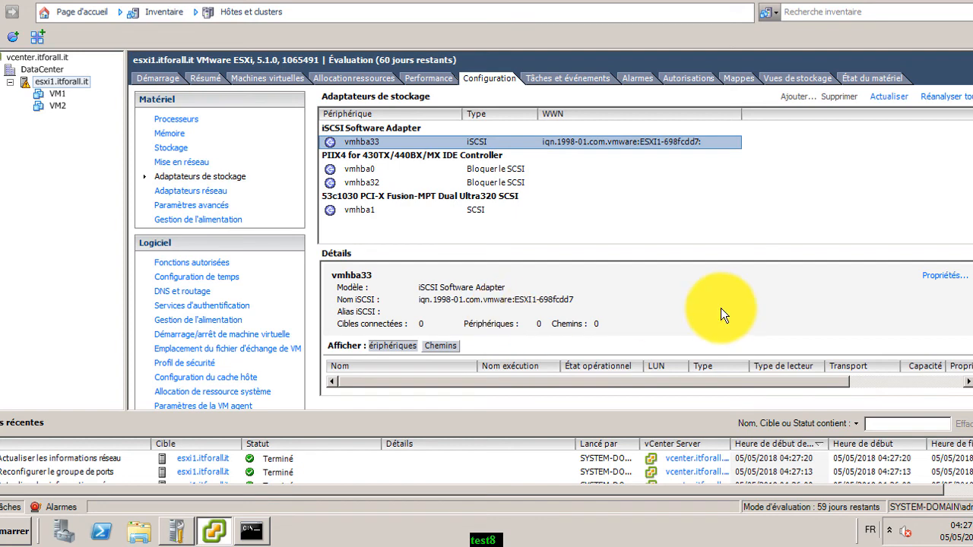
click(945, 277)
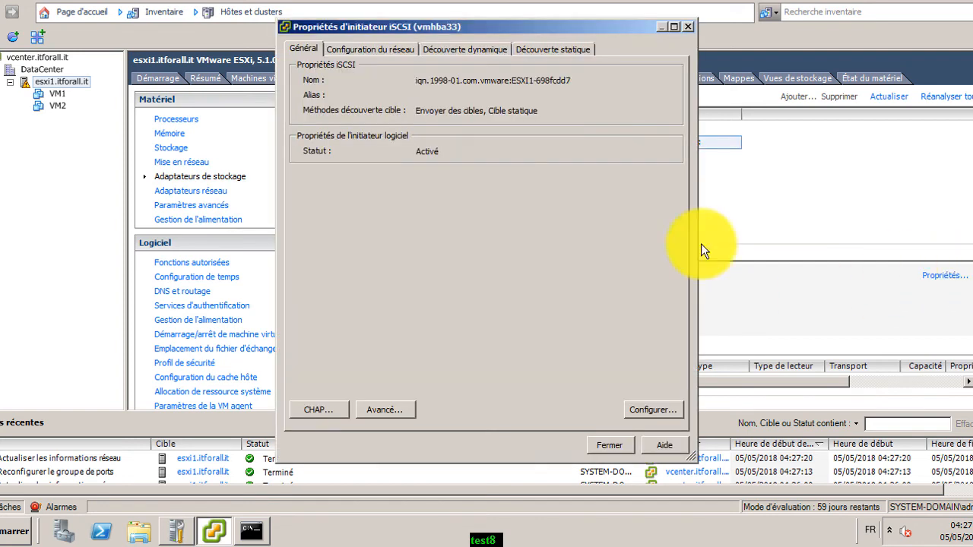
click(386, 49)
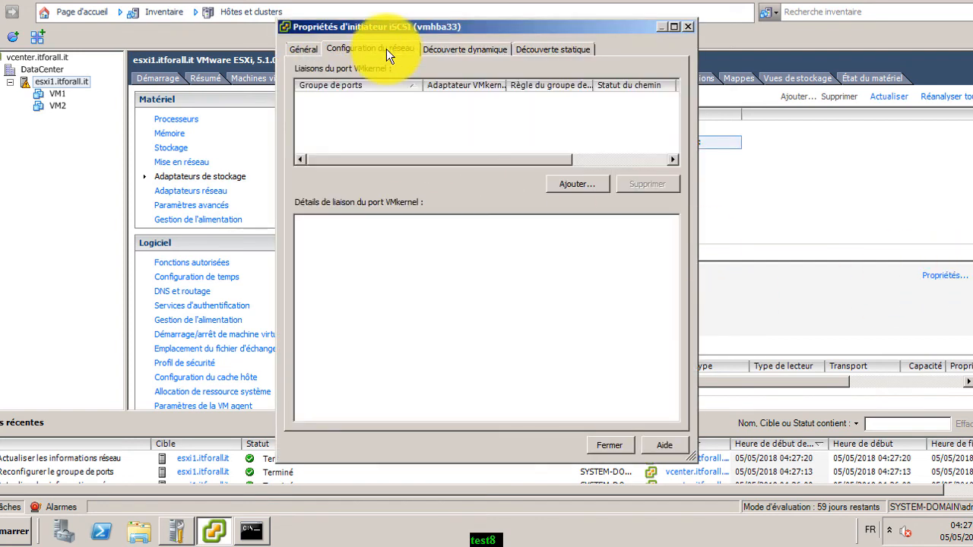
click(561, 178)
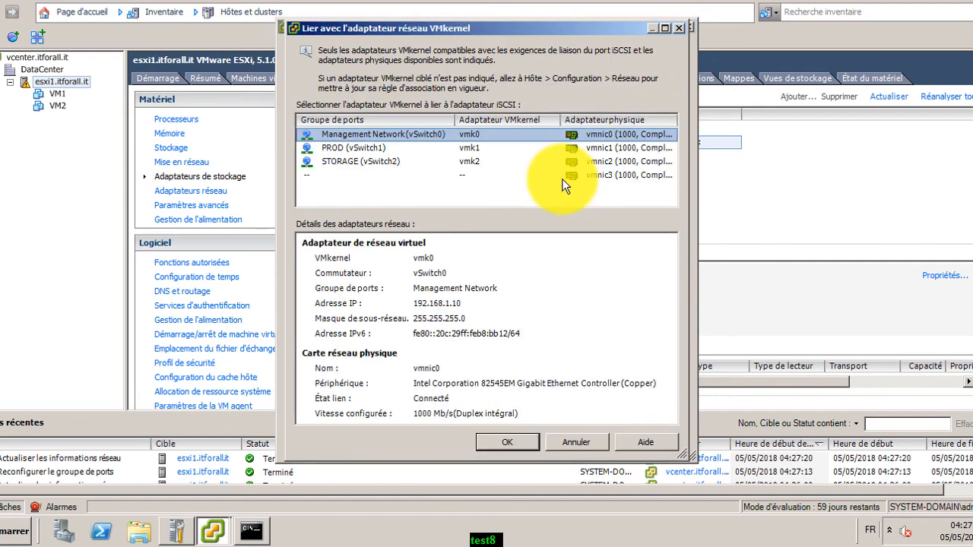
click(371, 160)
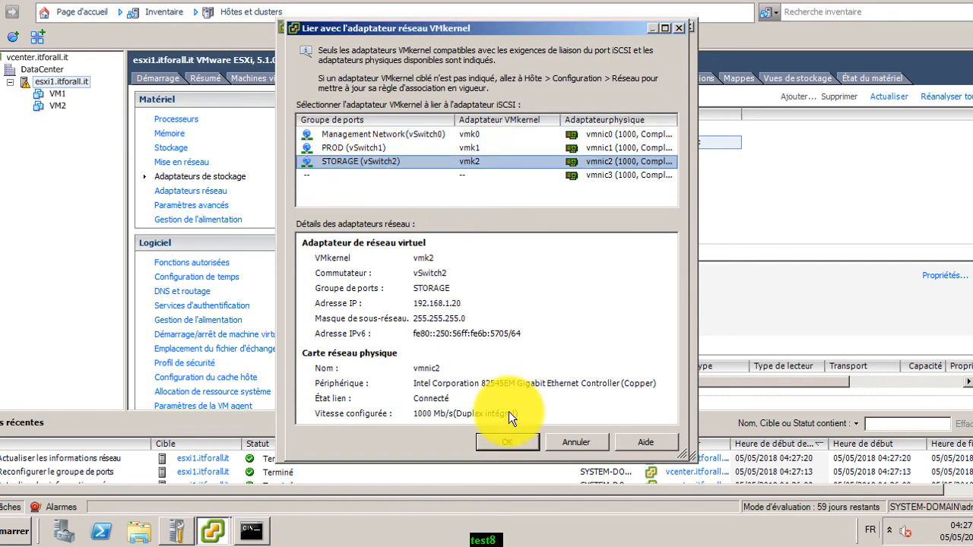
click(507, 442)
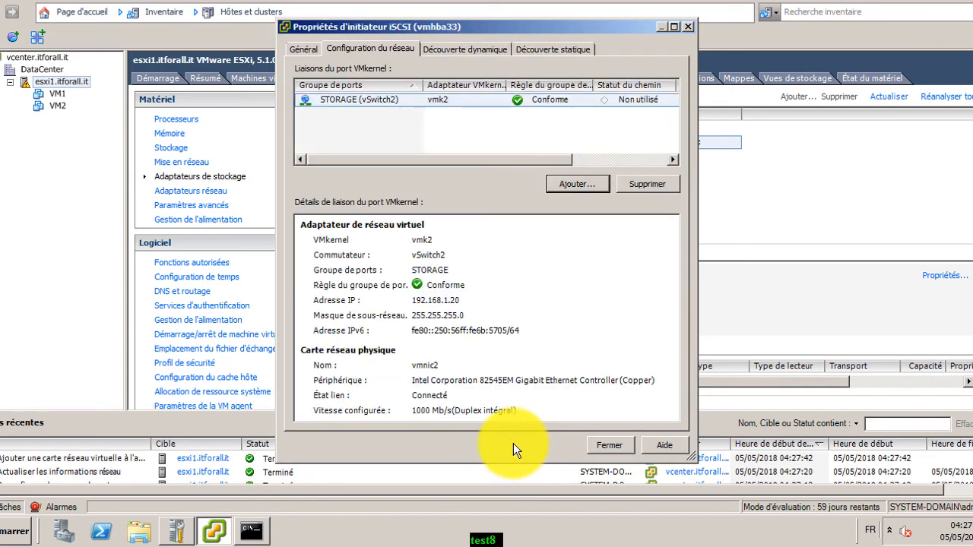
Add 192.168.1.15:3260 as a dynamic discovery send target on vmhba33
click(453, 48)
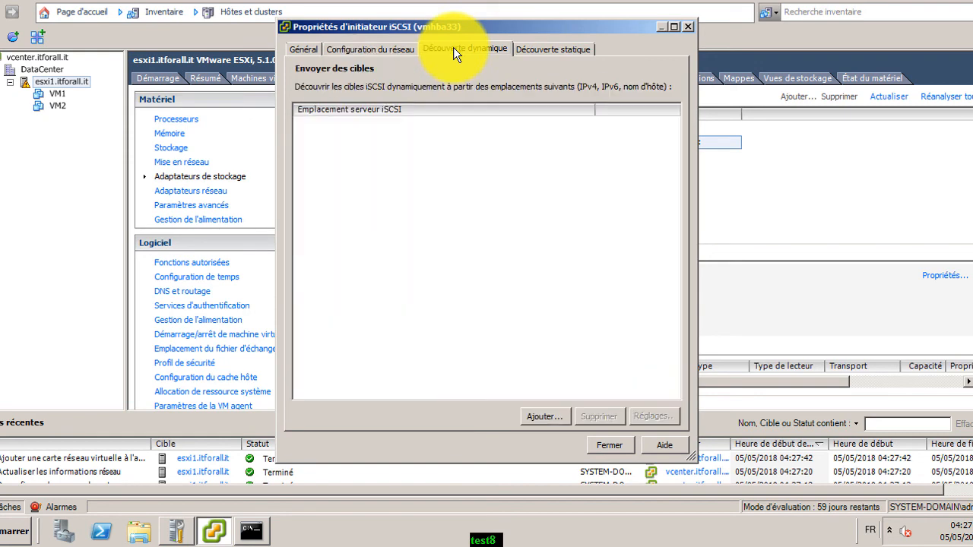
click(536, 416)
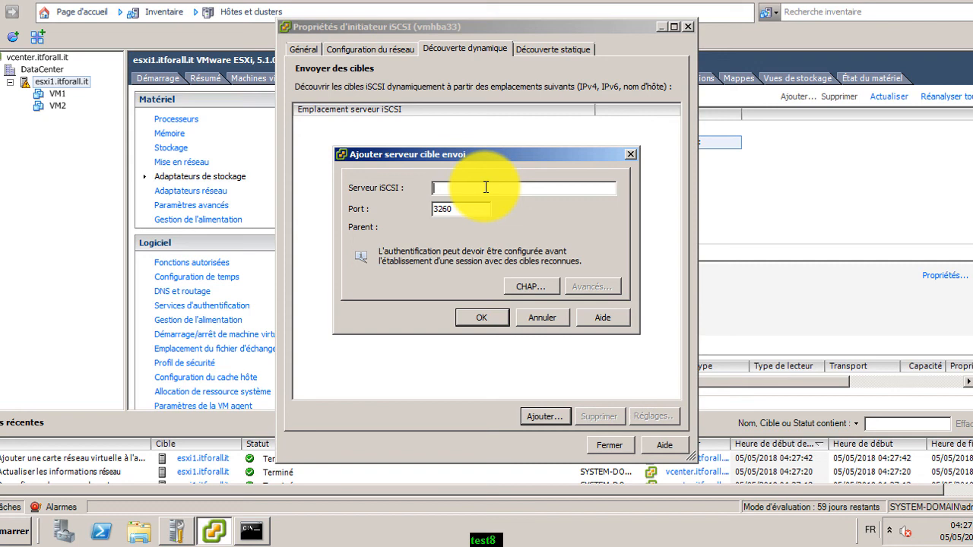
text(19)
click(492, 316)
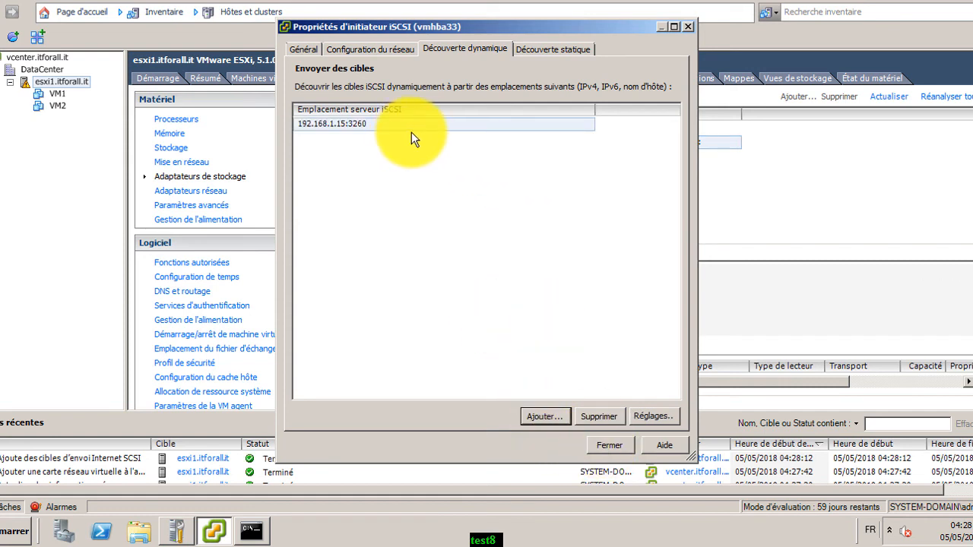
Check the static discovery list, close the properties and accept the adapter rescan
click(547, 51)
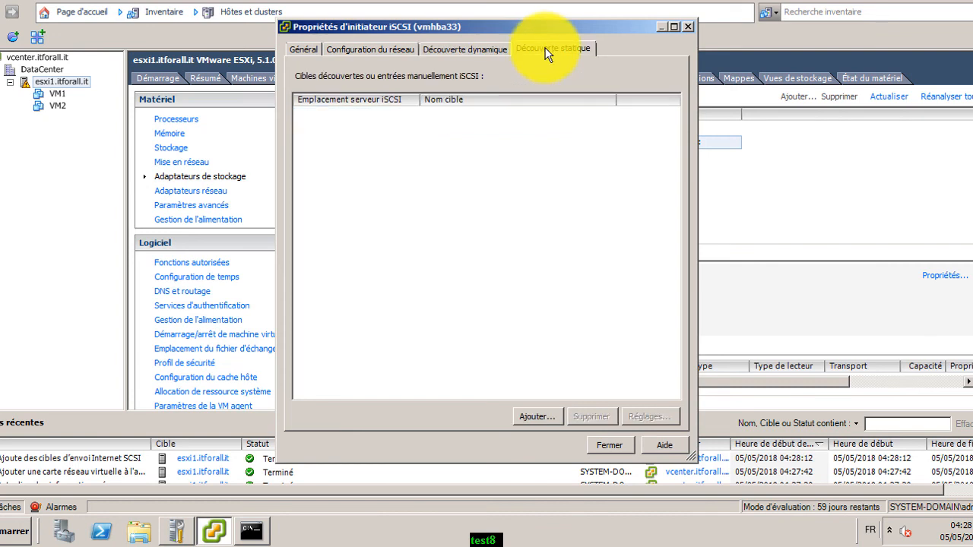
click(480, 48)
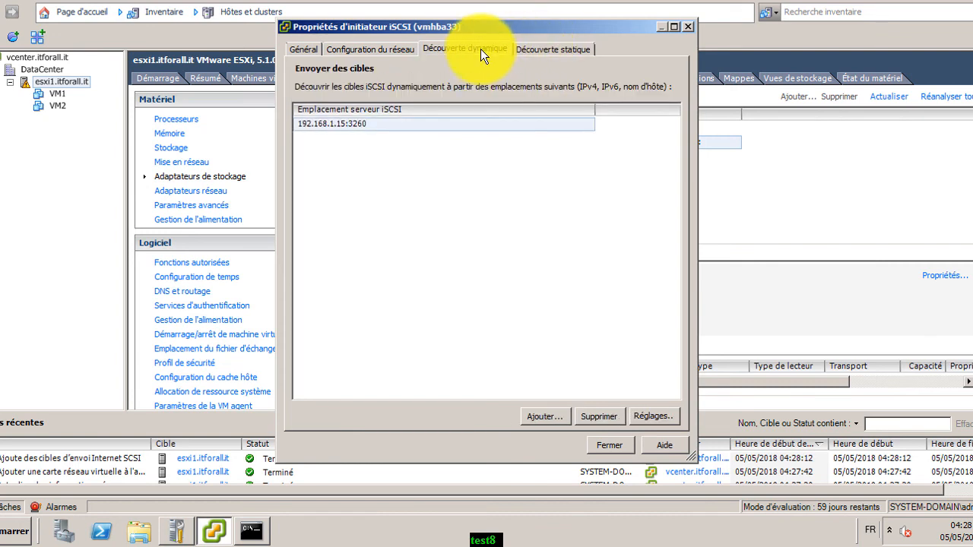
click(598, 445)
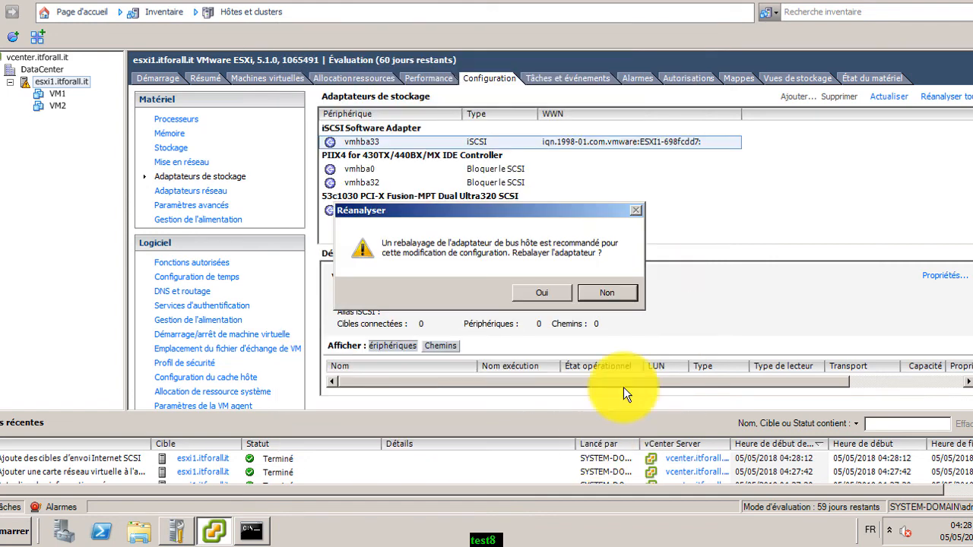
click(542, 296)
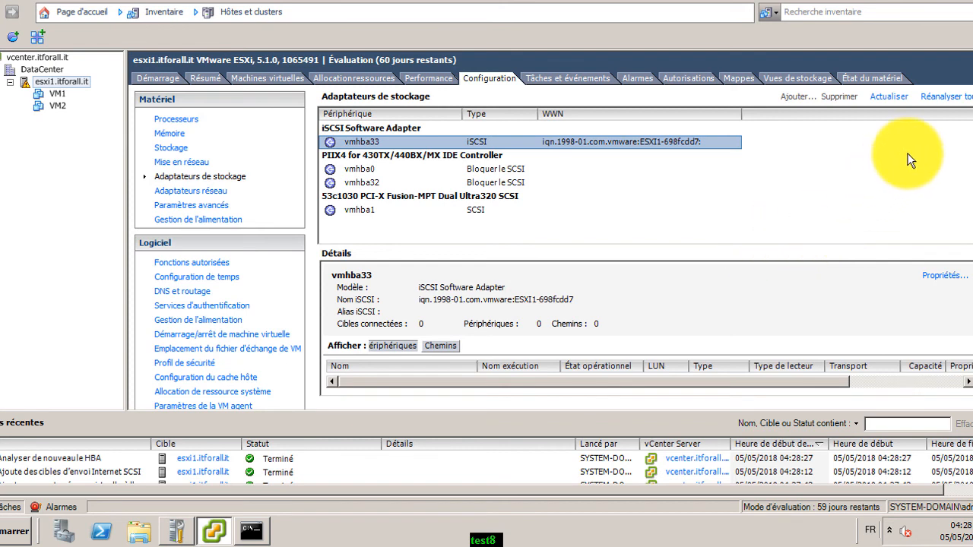
Refresh storage adapters and recheck vmhba33's dynamic and static discovery targets
click(891, 97)
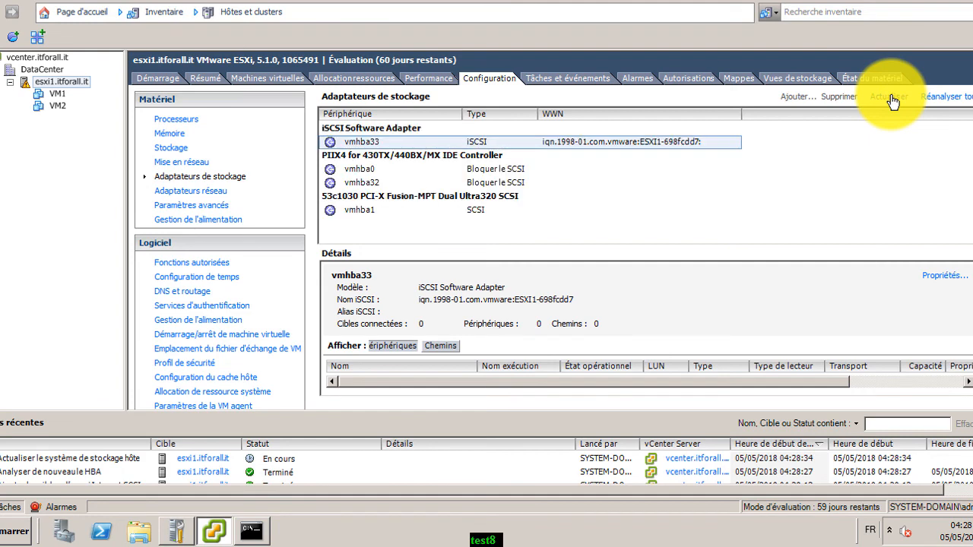
click(952, 276)
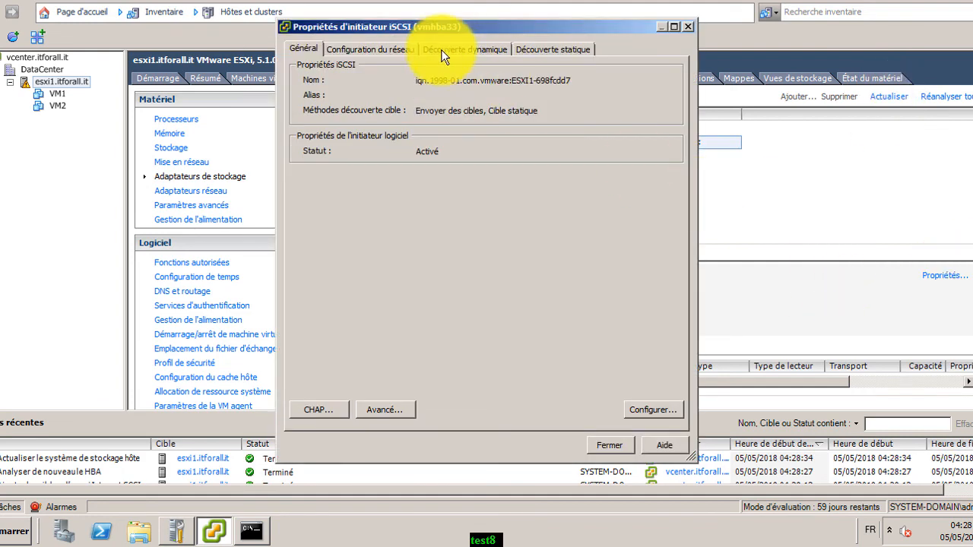
click(444, 48)
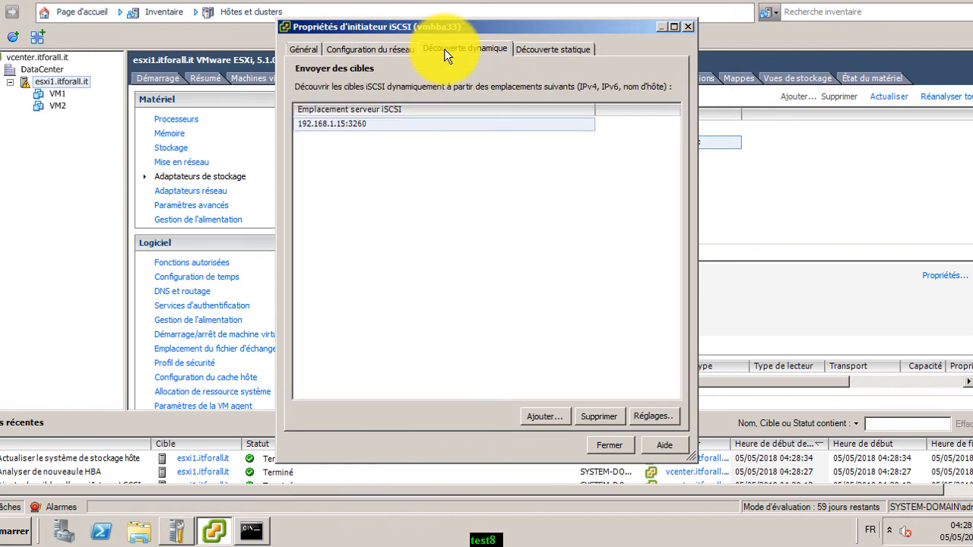
click(534, 50)
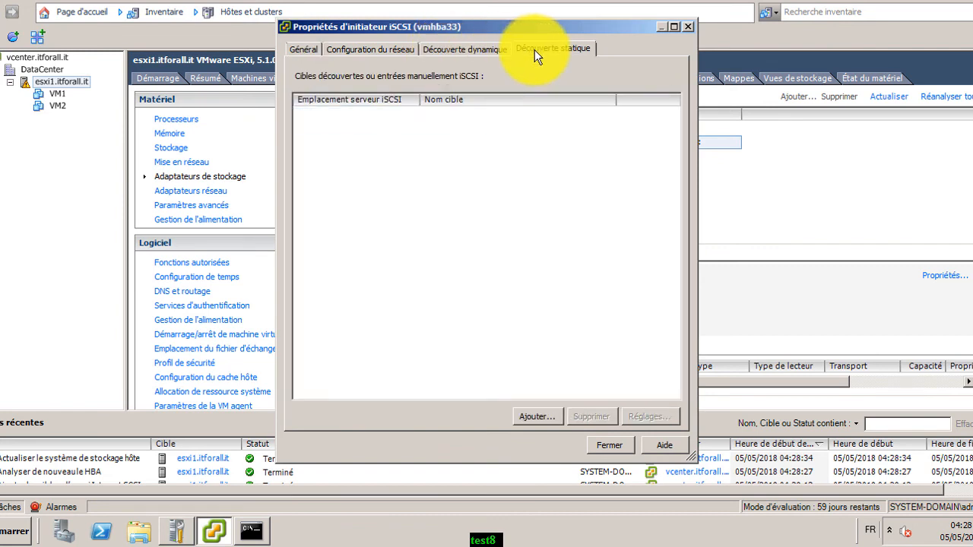
click(607, 445)
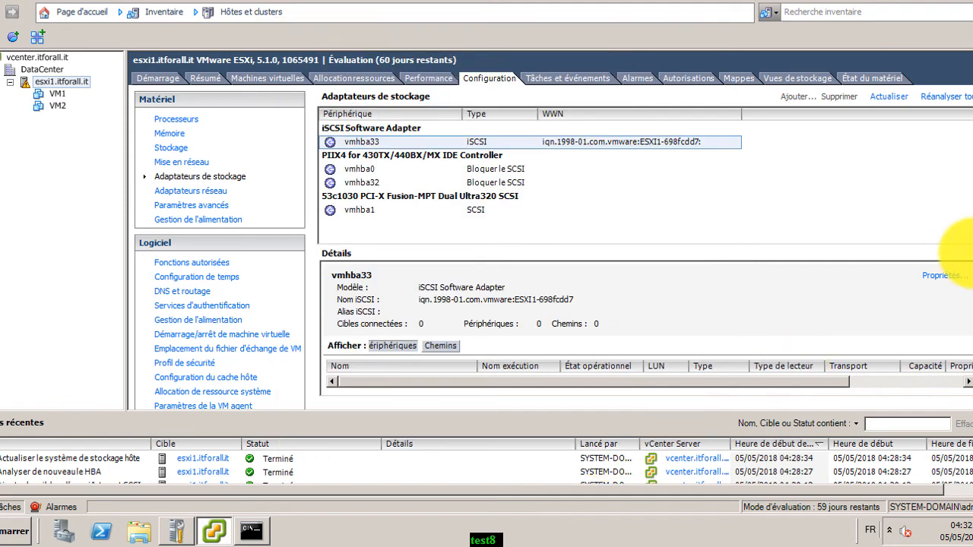
Select 192.168.1.15:3260 under Découverte dynamique and request its removal
click(947, 277)
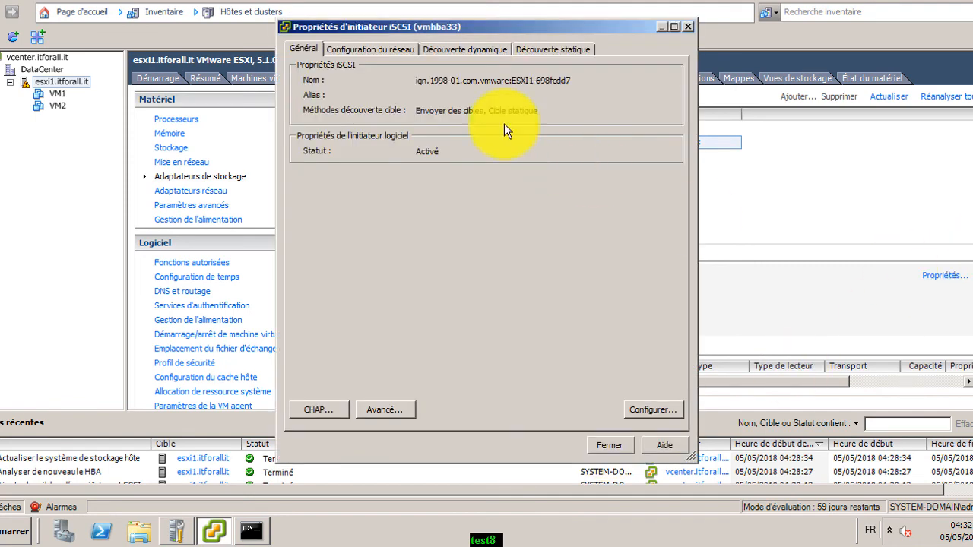
click(449, 49)
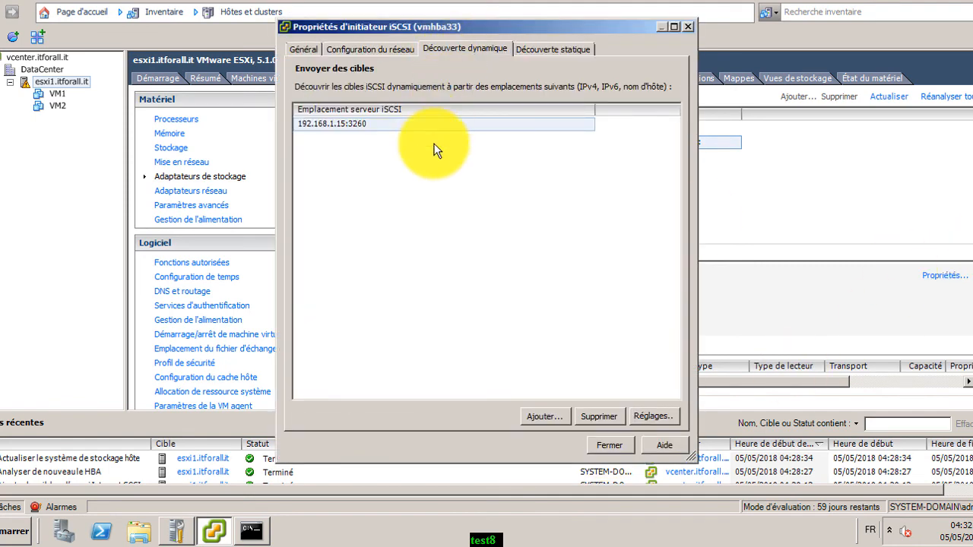
click(597, 417)
Confirm removing 192.168.1.15 and add 192.168.1.4 as the new send target
click(438, 294)
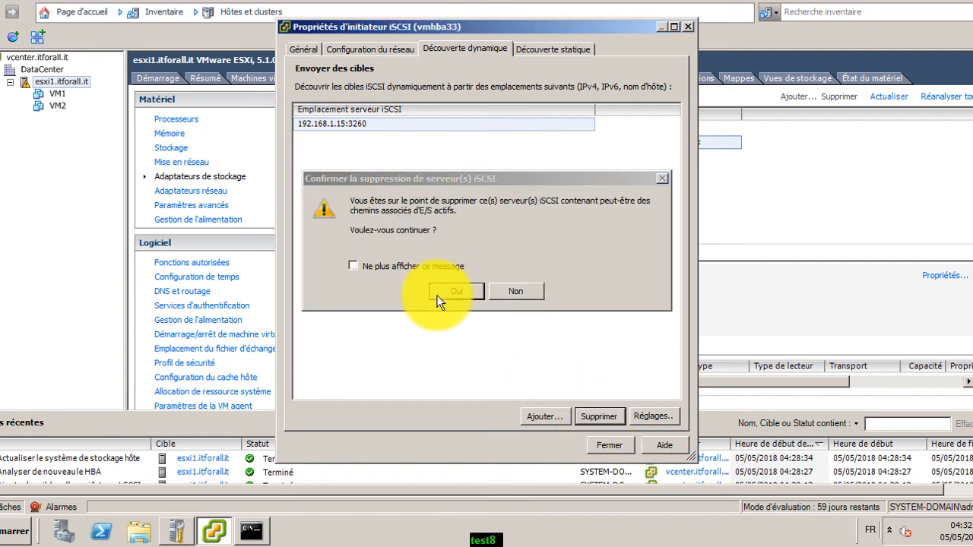
click(539, 419)
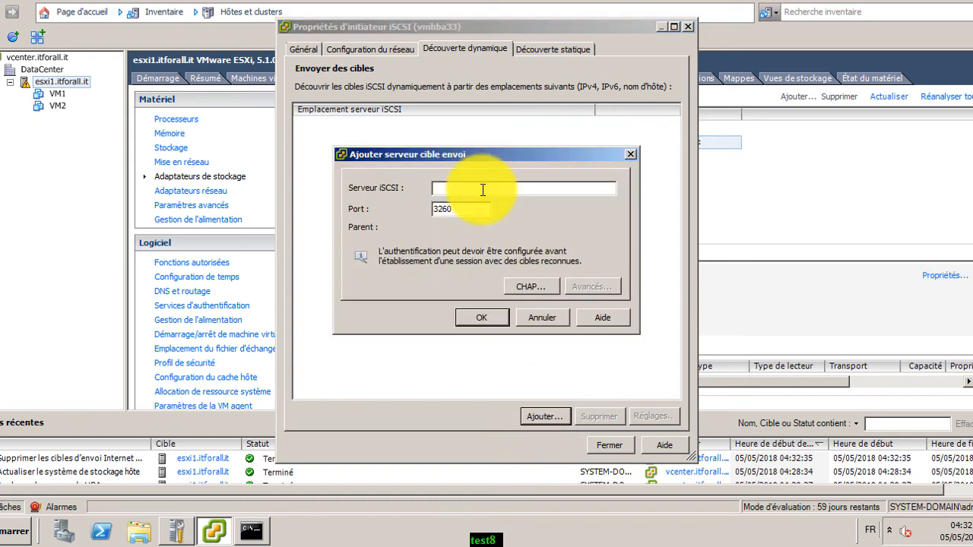
text(&)
text(192)
text(.168.1.4)
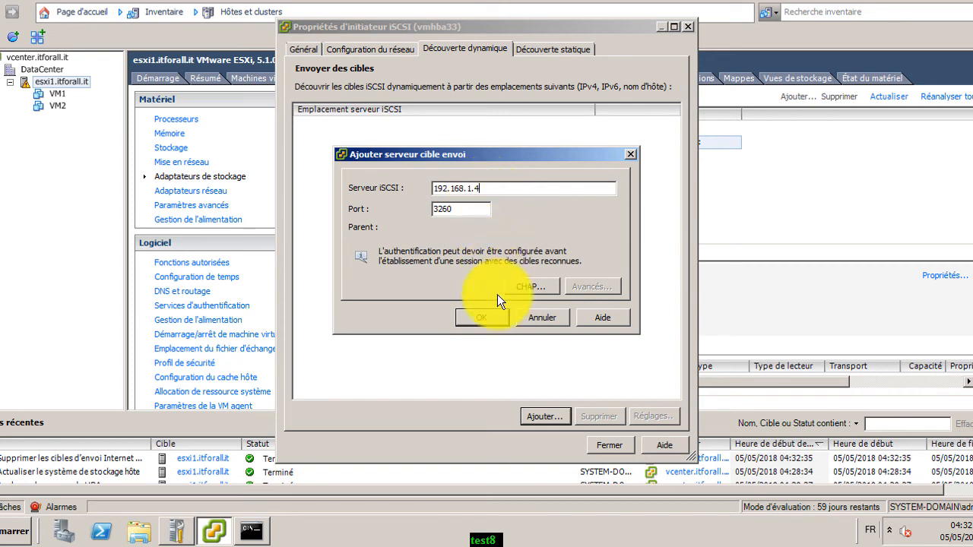
click(493, 315)
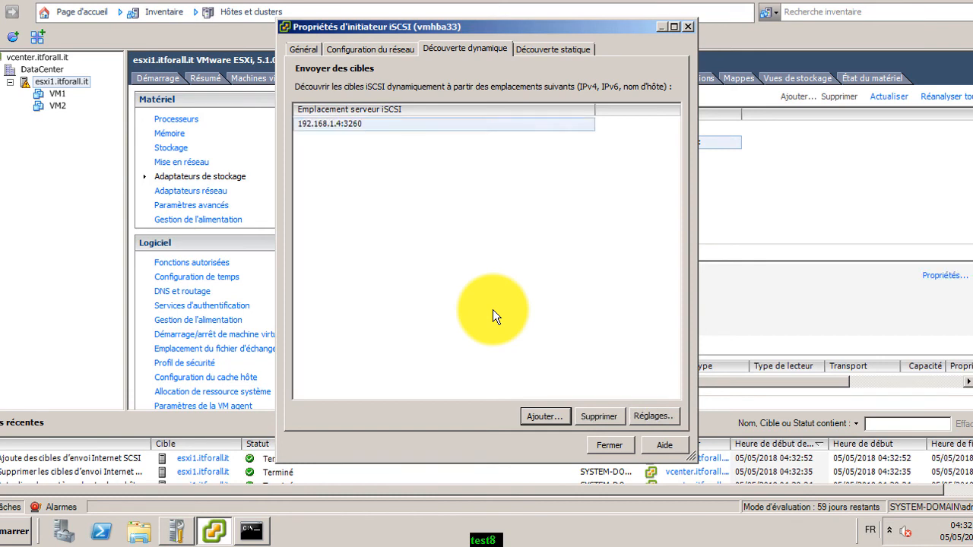
Verify the esxi target appears under Découverte statique, then close and accept the rescan
click(562, 48)
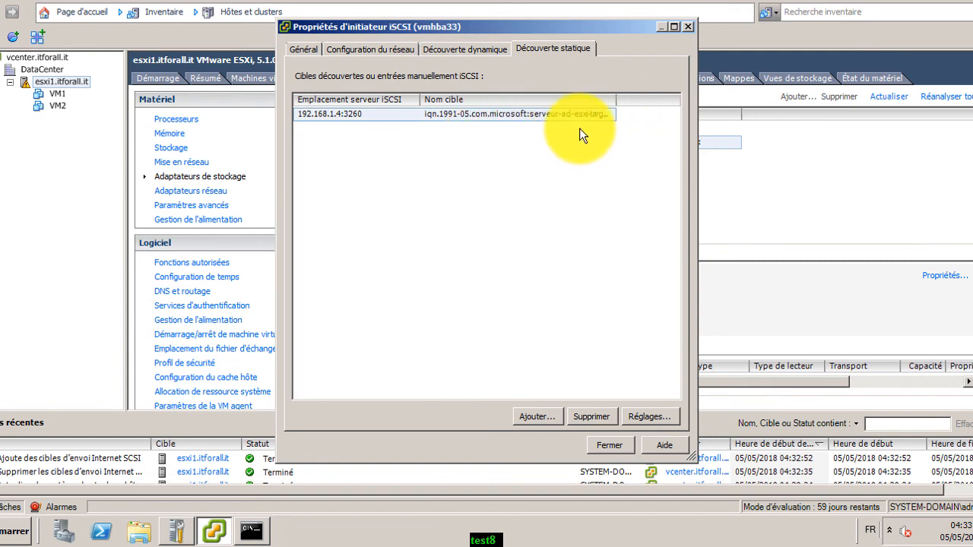
drag(616, 103, 658, 112)
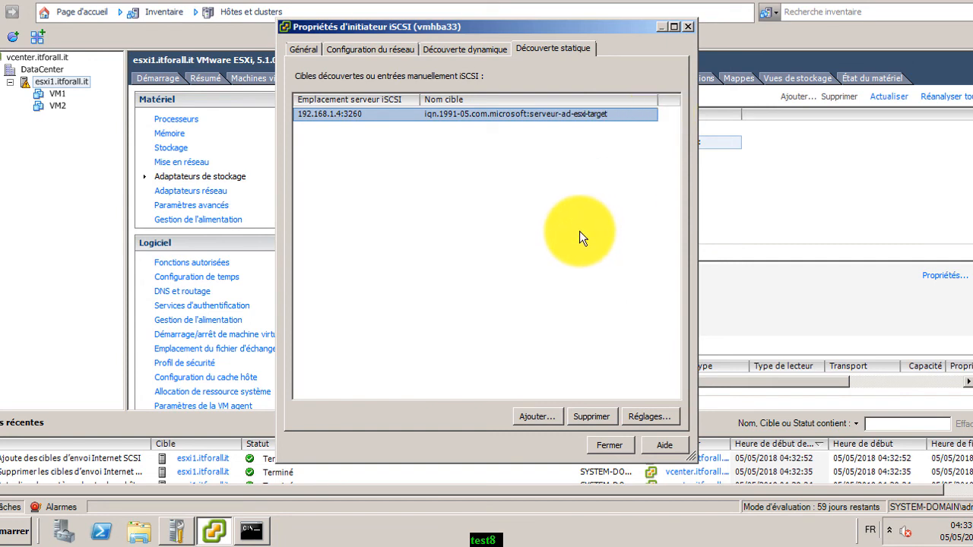
click(599, 446)
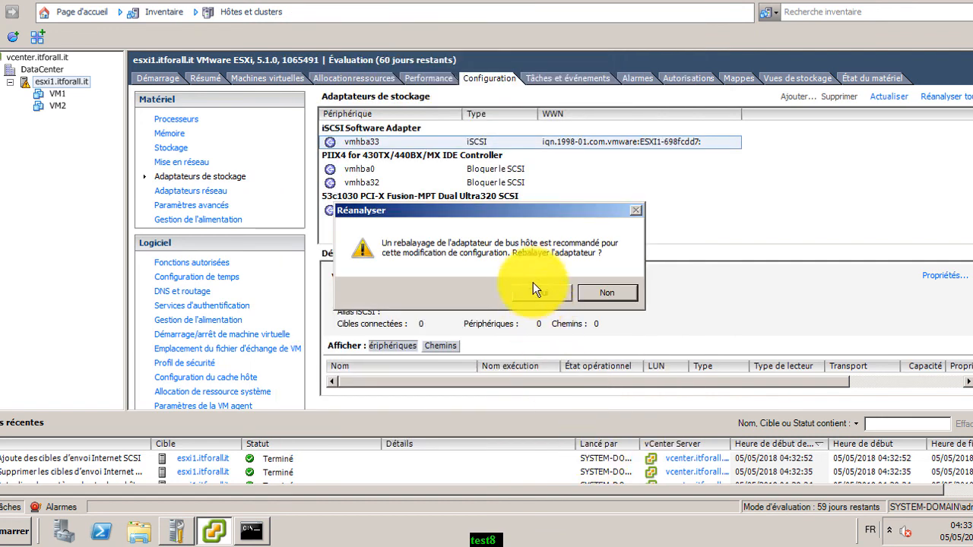
click(537, 290)
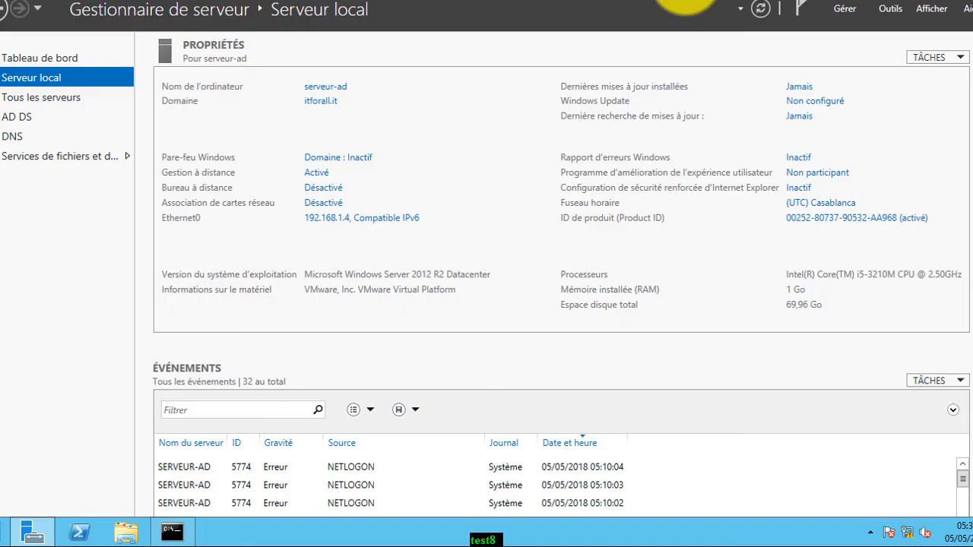
Open the iSCSI page in File and Storage Services to see DATASTORE-VM assigned to target esxi
click(50, 158)
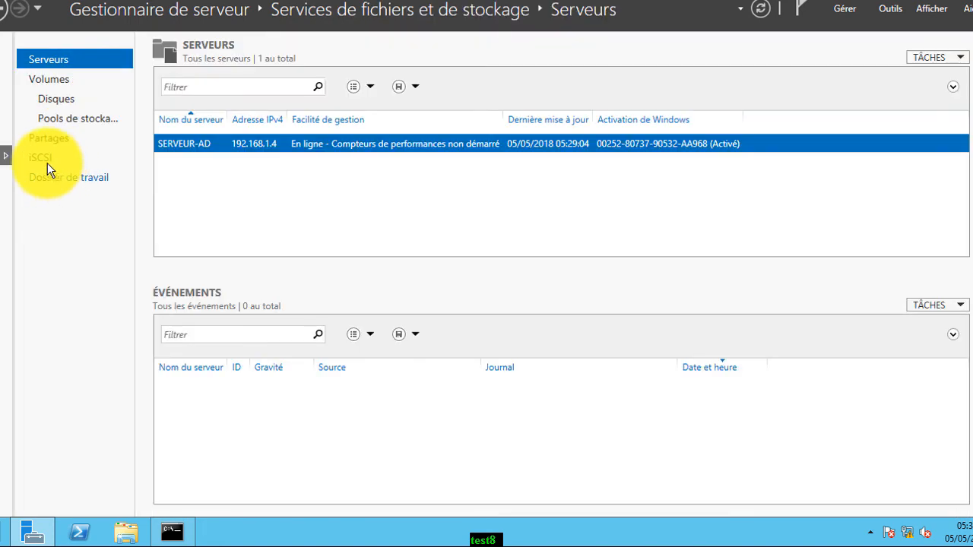
click(46, 162)
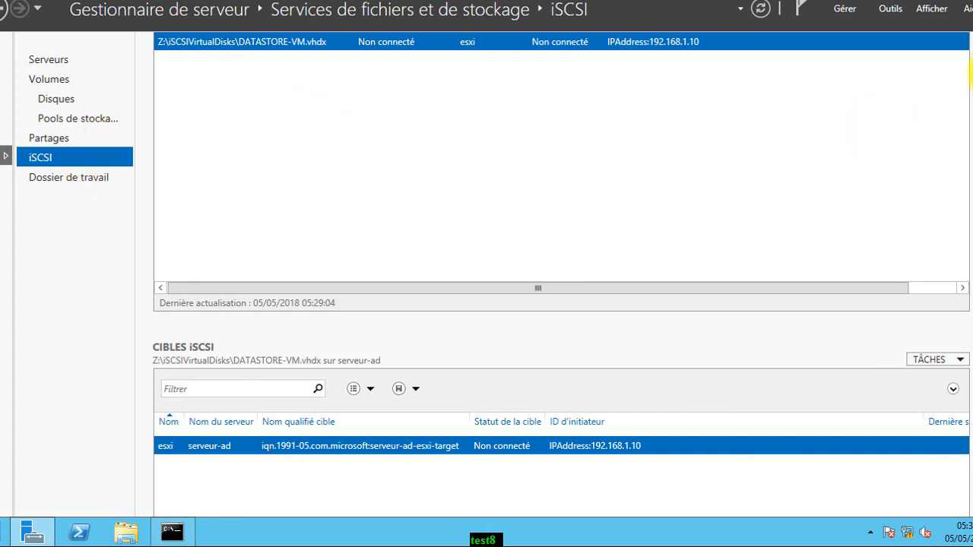
click(972, 75)
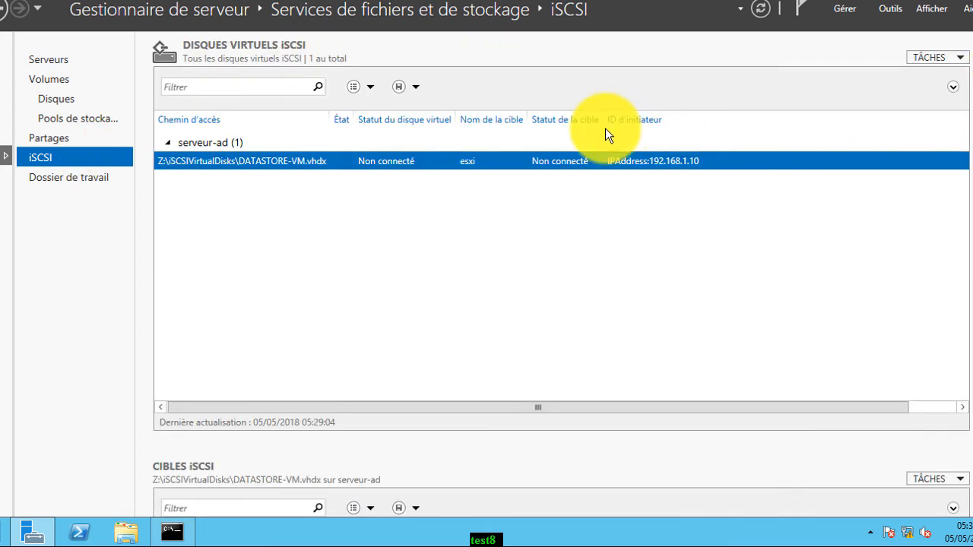
right_click(422, 162)
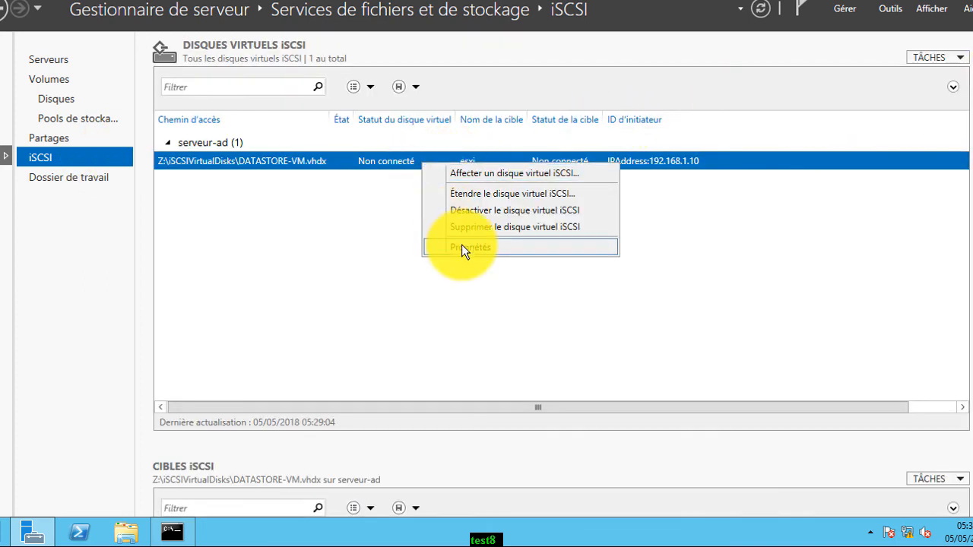
click(391, 237)
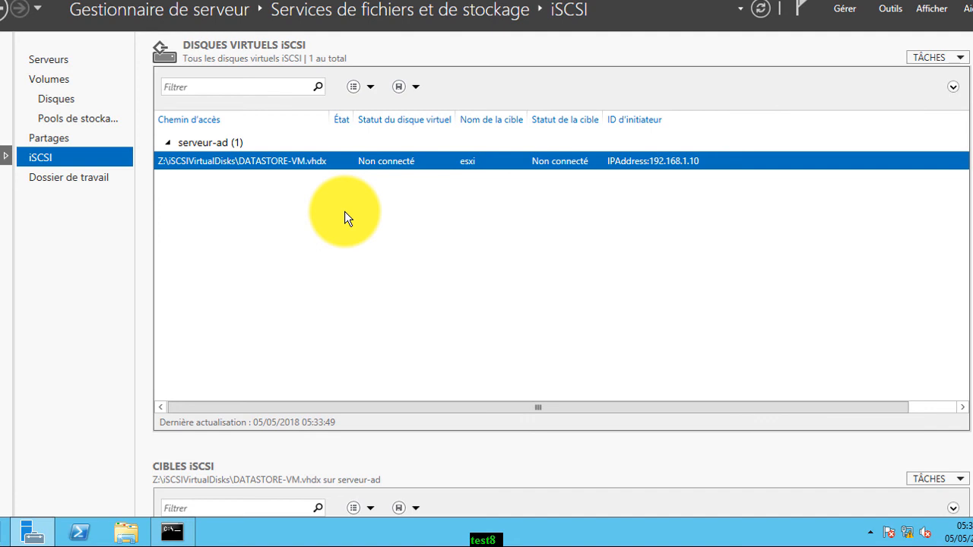
Start a new iSCSI virtual disk named test on volume C:
right_click(344, 212)
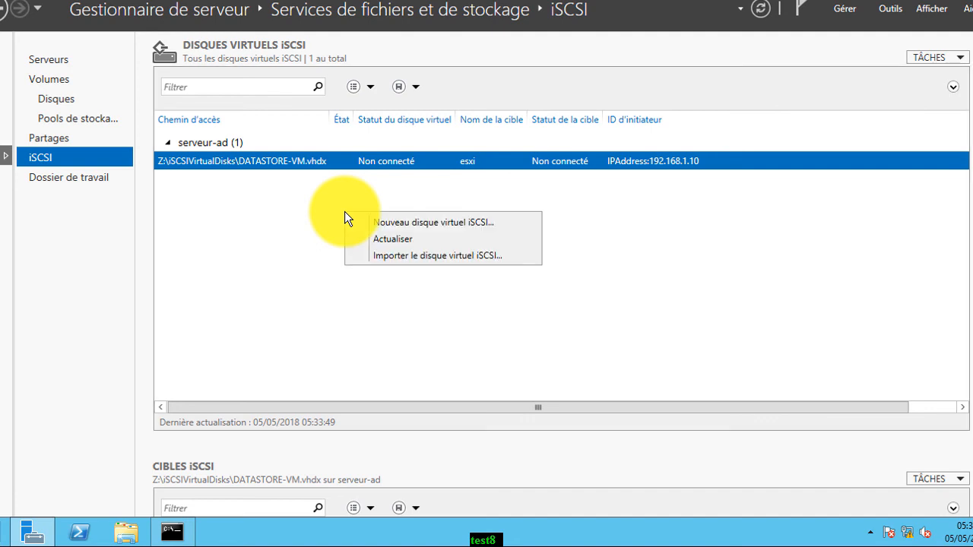
click(389, 223)
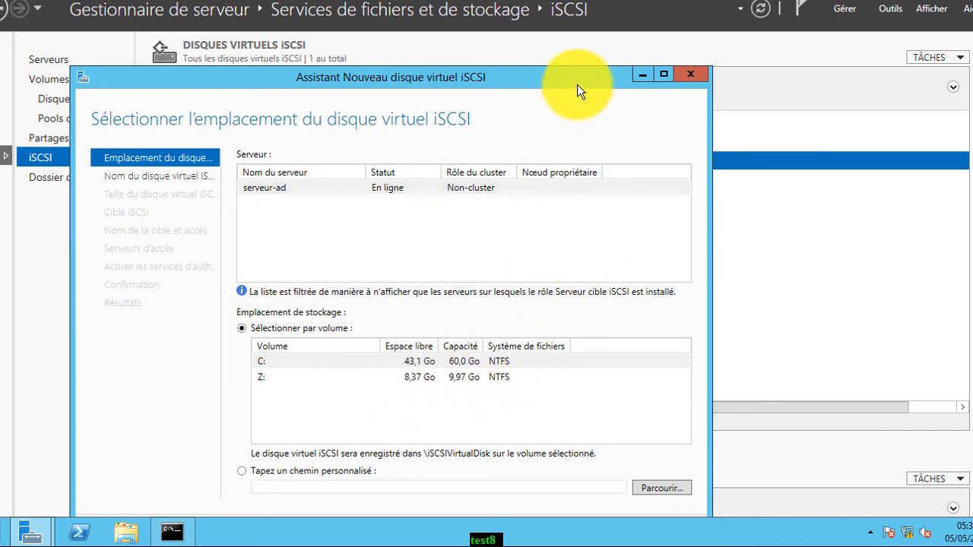
drag(577, 75, 582, 14)
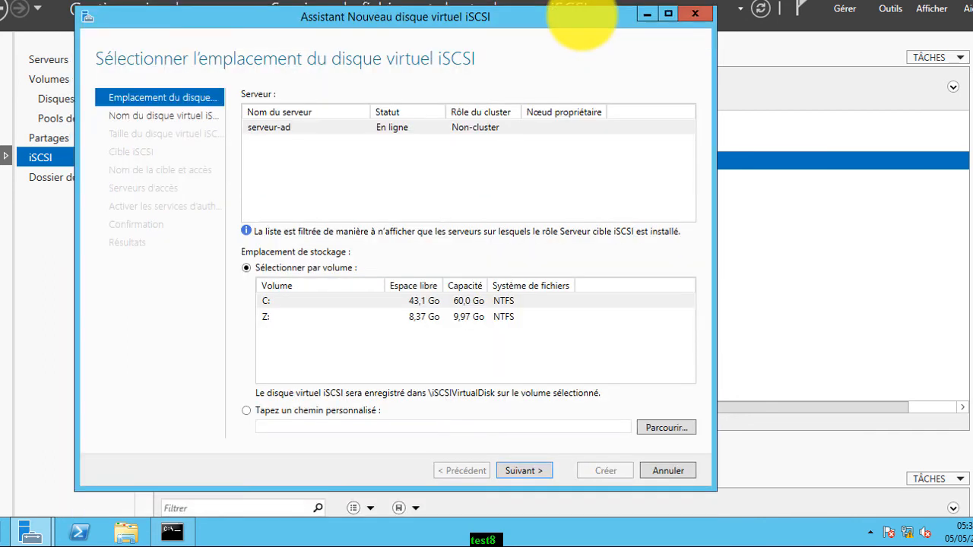
click(463, 298)
click(544, 465)
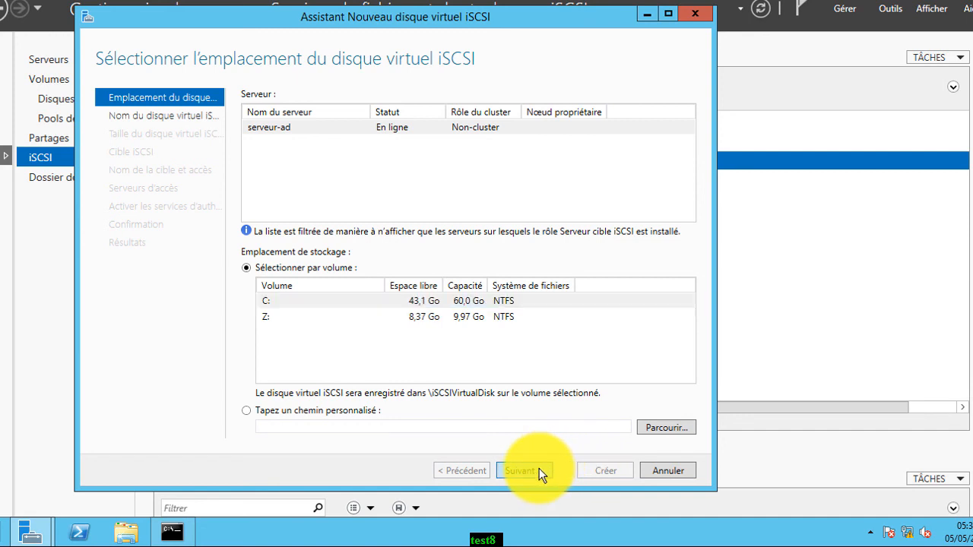
text(test)
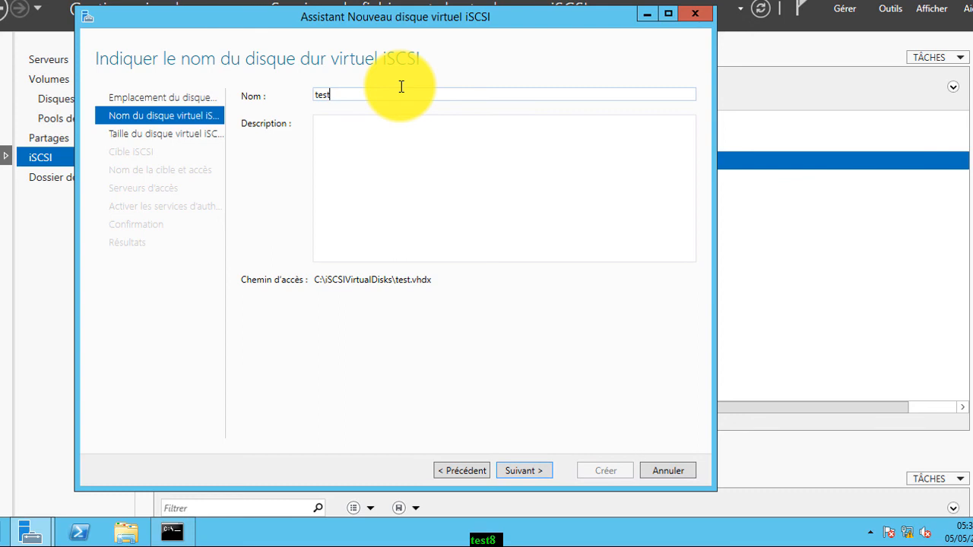
click(526, 471)
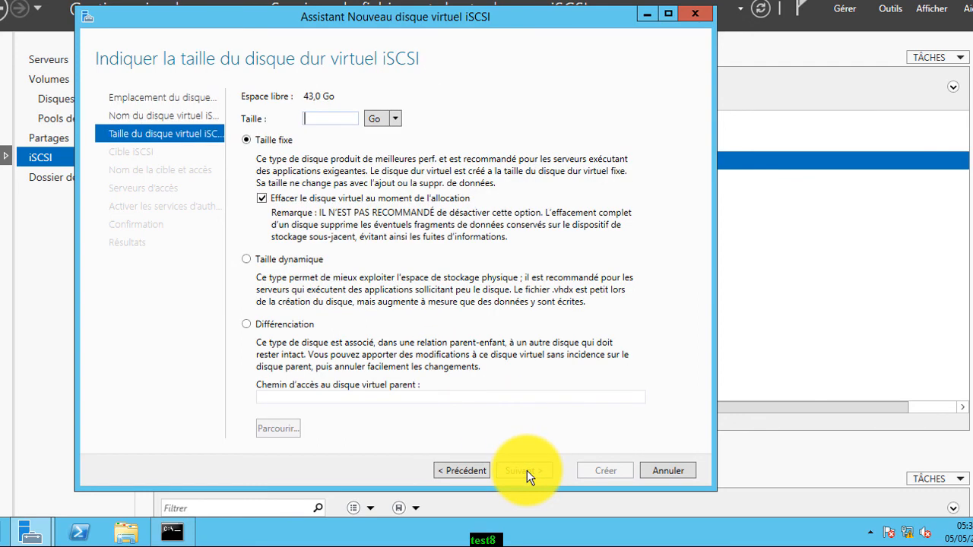
Size the test disk at 10 Go, dynamically expanding, and advance to target assignment
text(&)
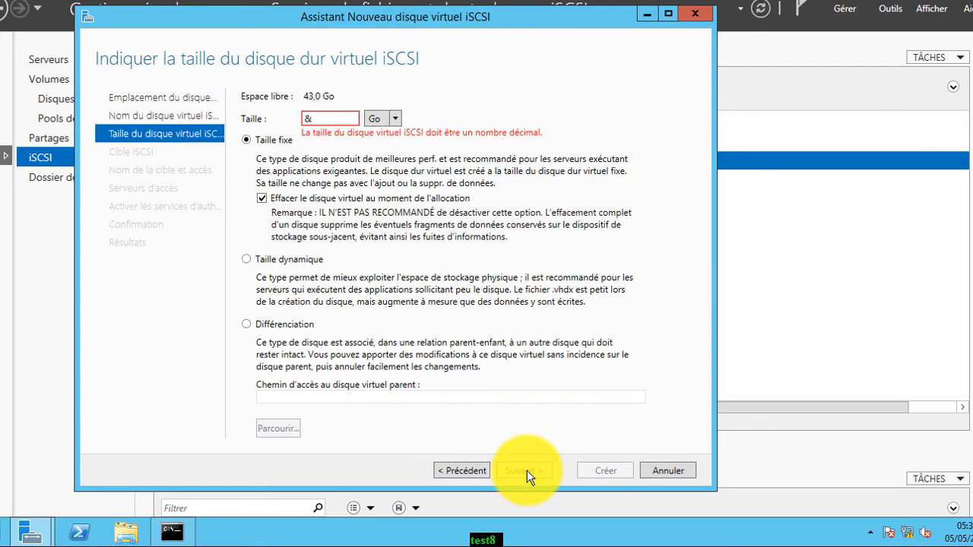
key(BackSpace)
text(1)
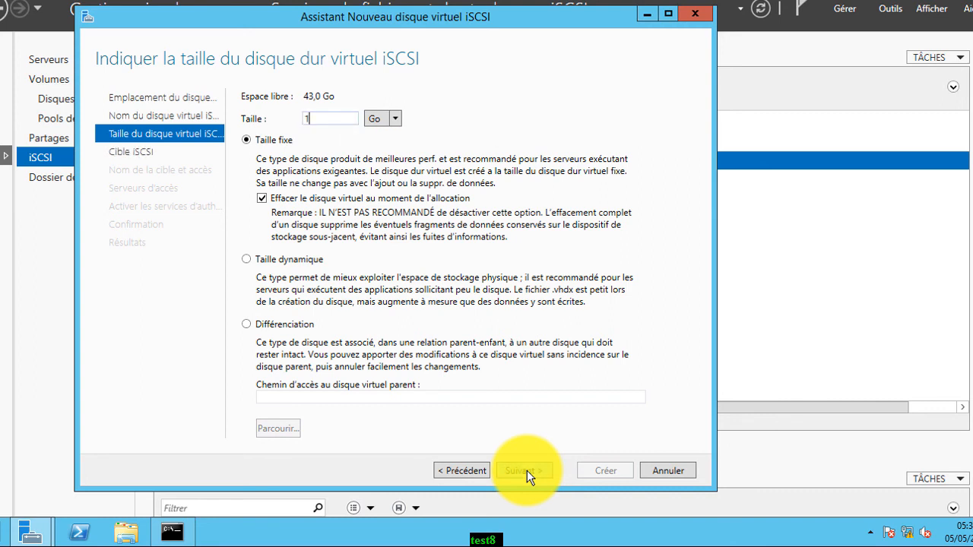
text(0)
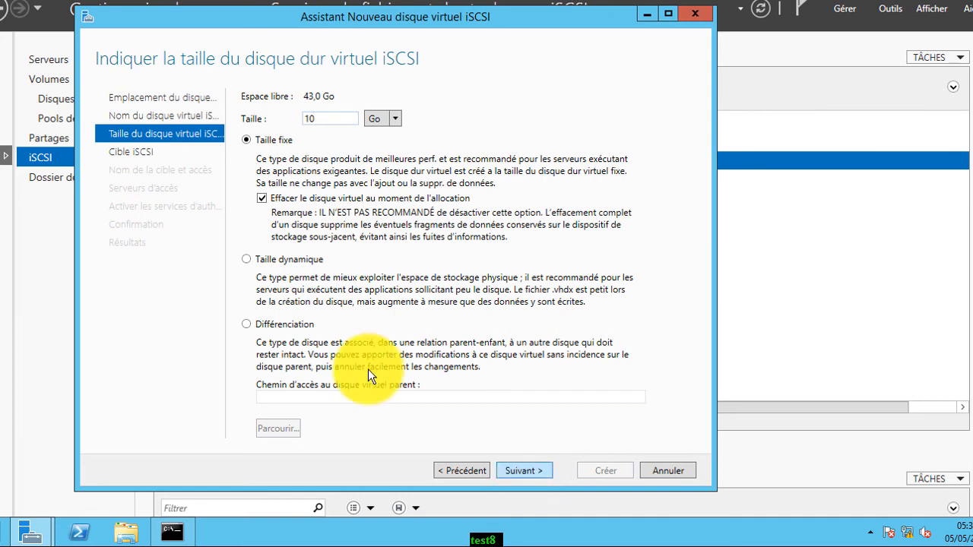
click(247, 260)
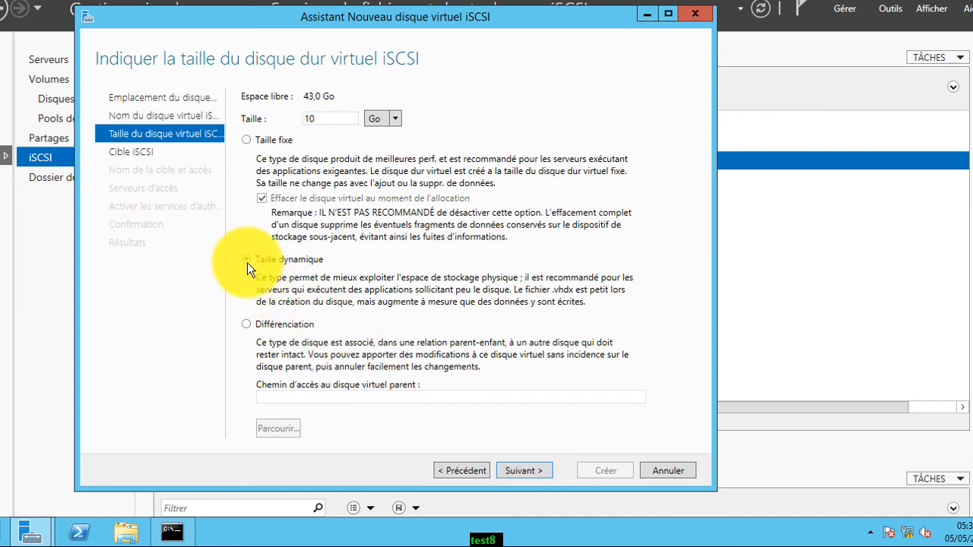
click(516, 471)
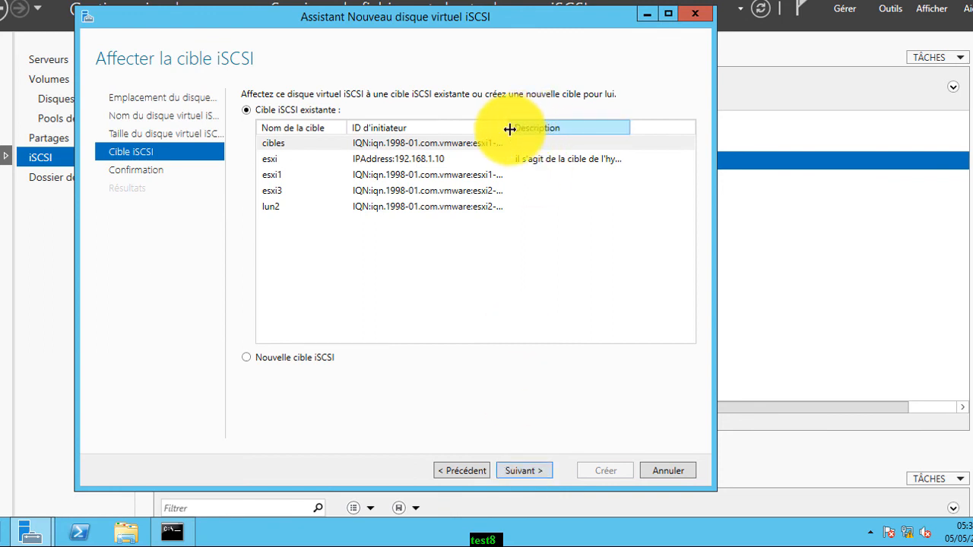
drag(509, 129, 604, 135)
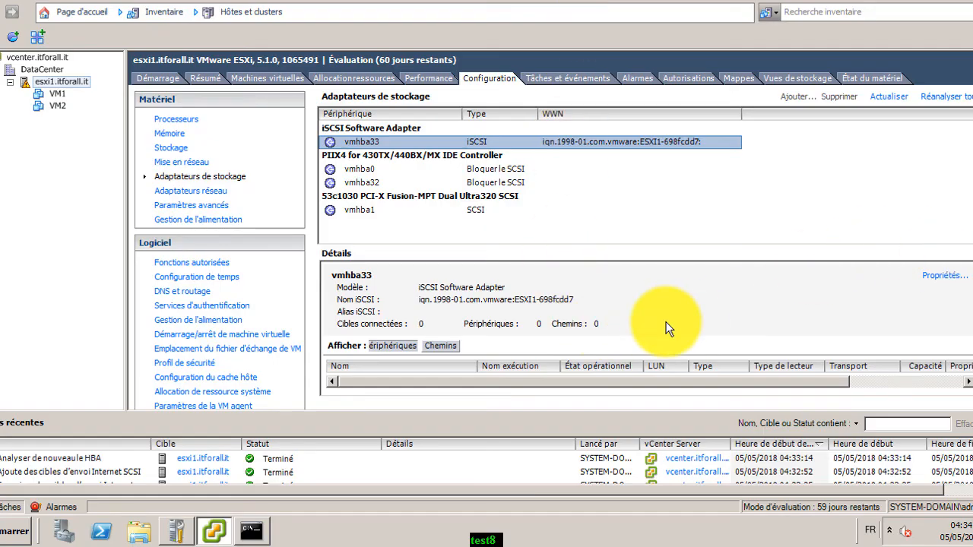
Show vmhba33's static discovery targets, confirming 192.168.1.4:3260 is listed
click(939, 277)
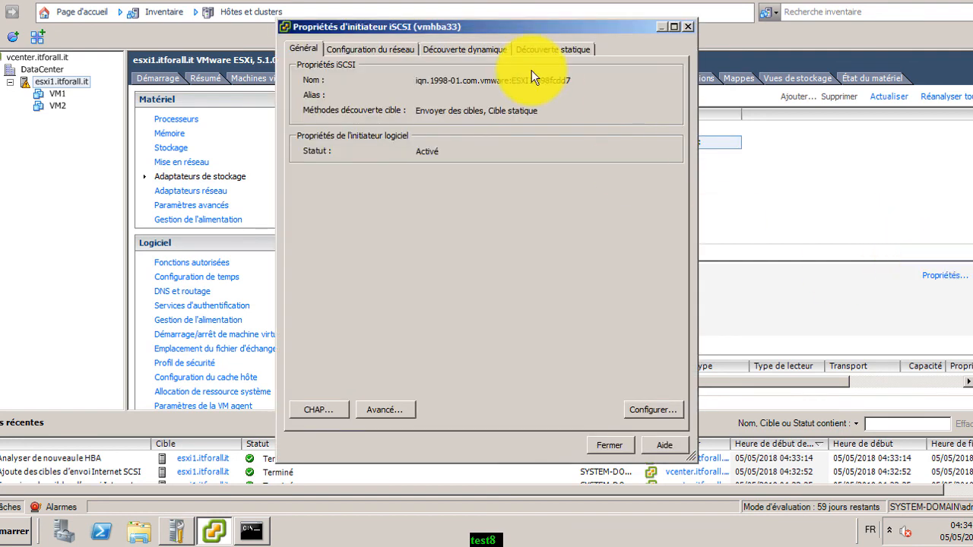
click(528, 50)
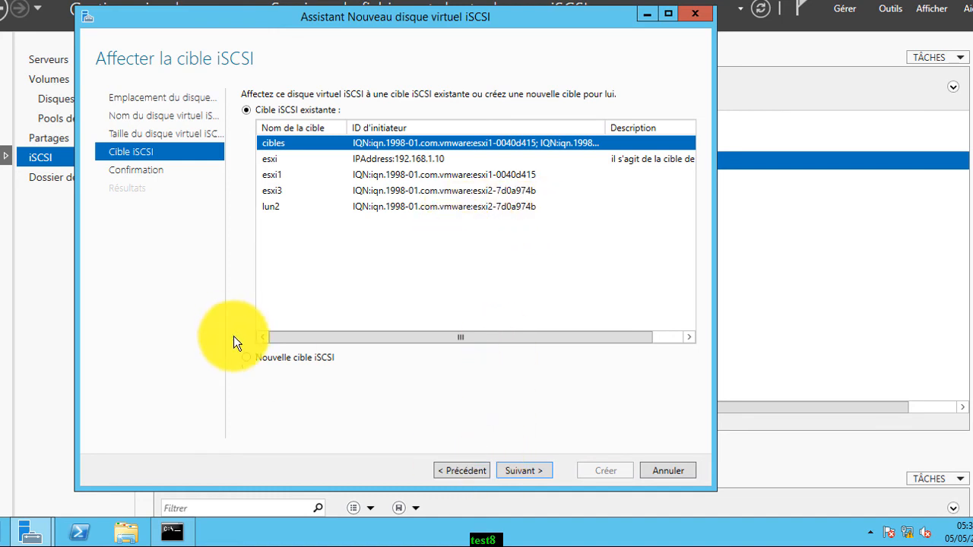
Choose a new iSCSI target for the virtual disk instead of the existing esxi target
click(244, 355)
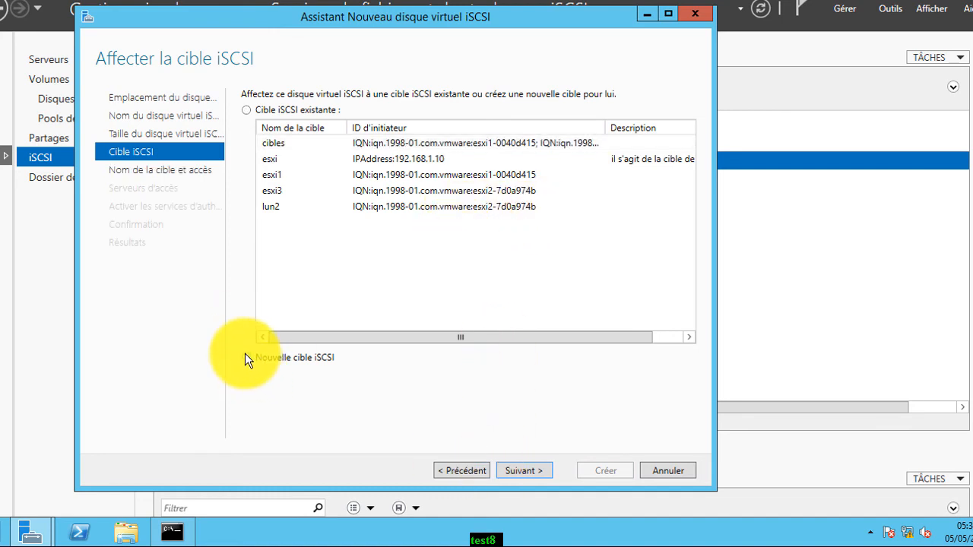
click(530, 473)
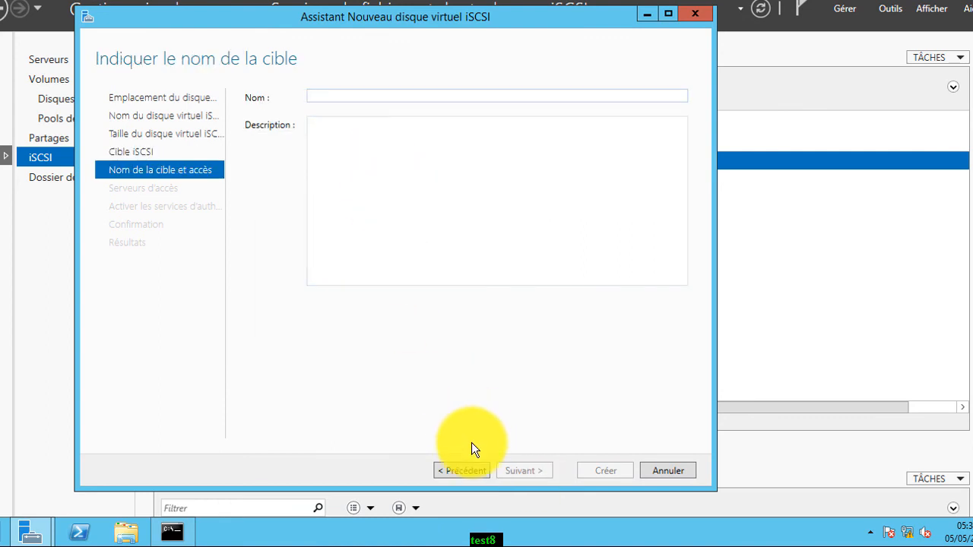
click(460, 472)
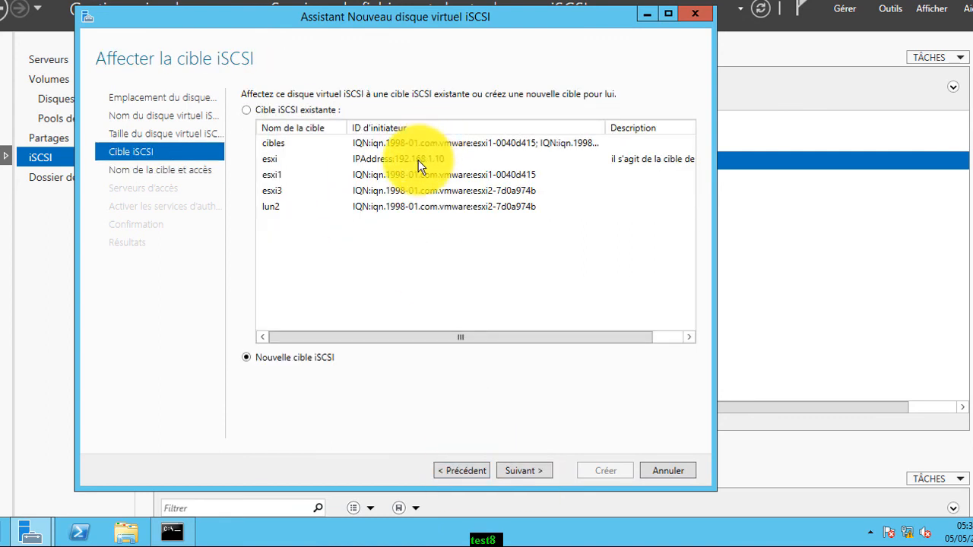
click(418, 160)
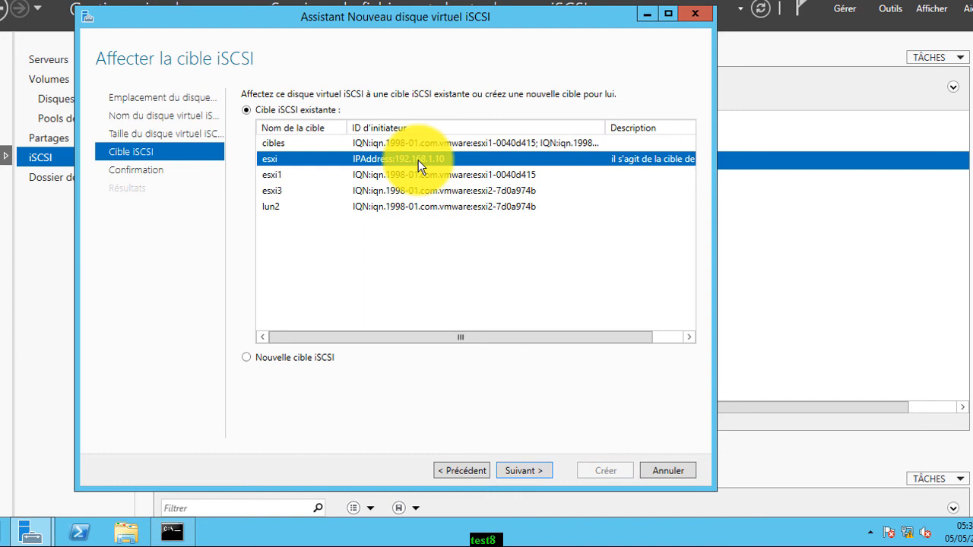
click(250, 357)
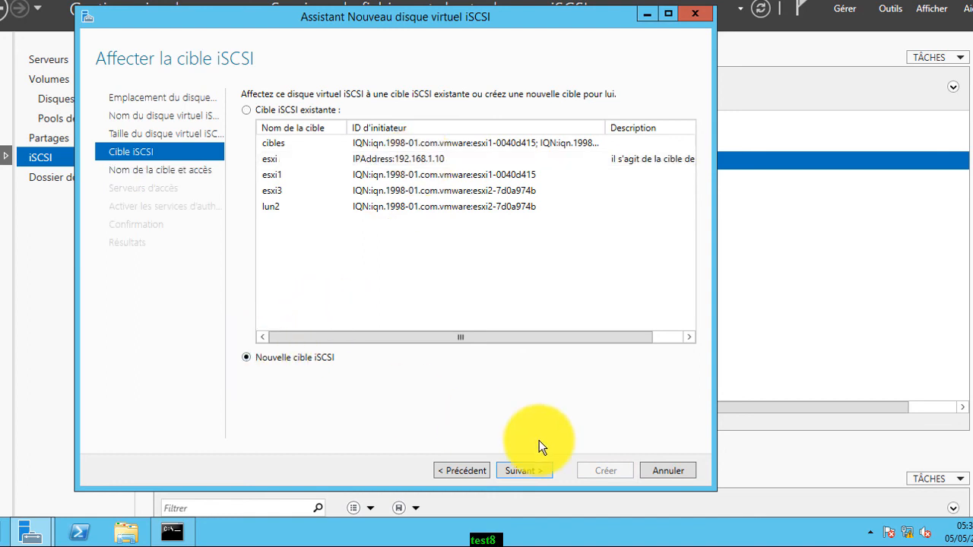
click(539, 471)
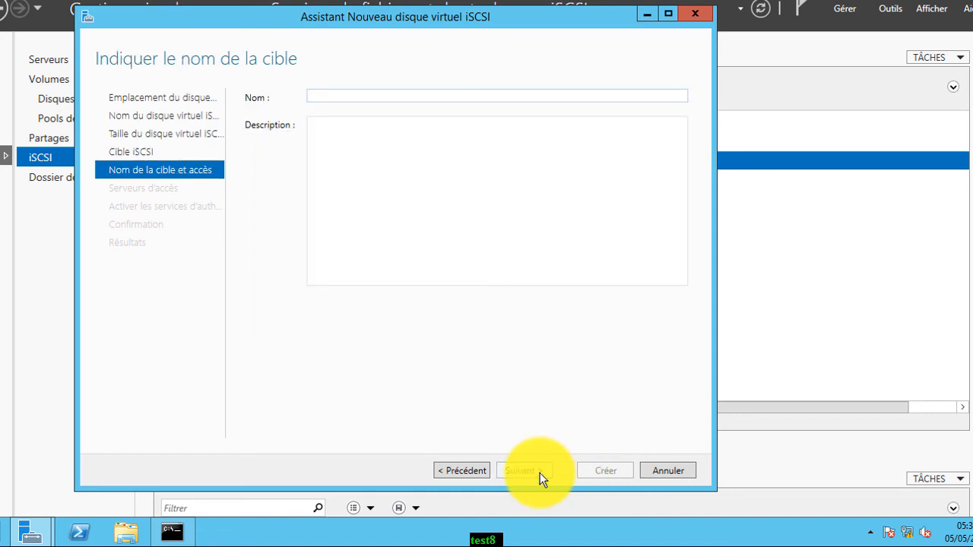
Name the new target TEST and start adding an access initiator
text(TEST)
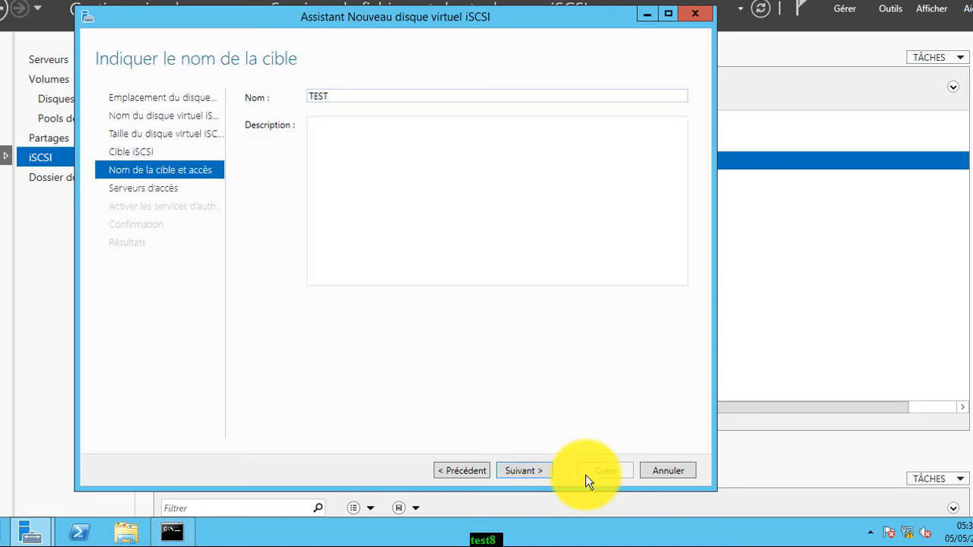
click(540, 469)
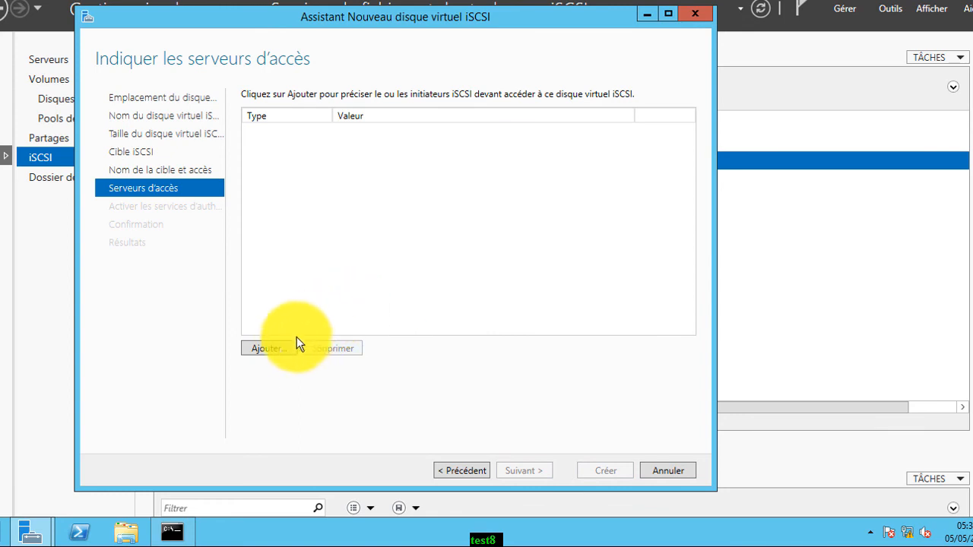
click(270, 350)
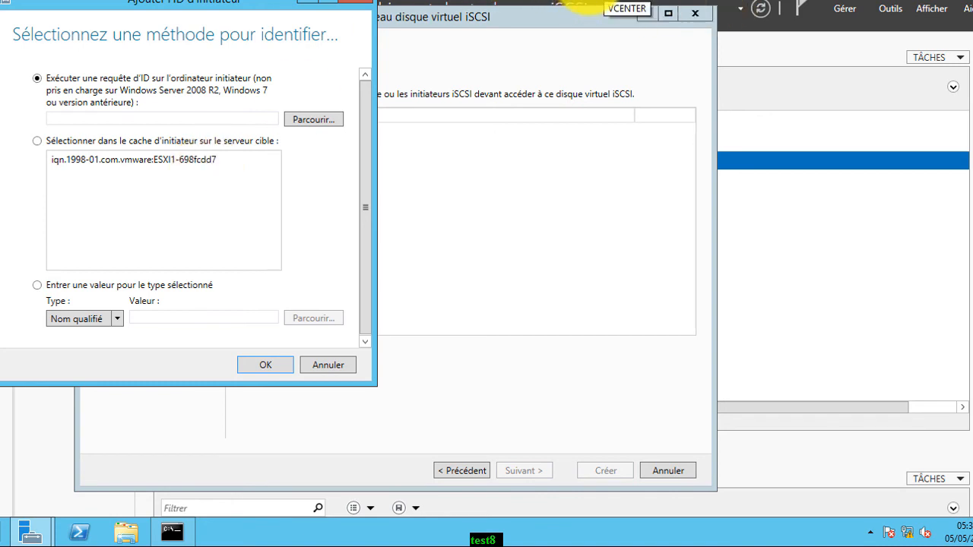
Grant access to ESXi1's cached VMware initiator IQN, checked against vCenter
click(572, 1)
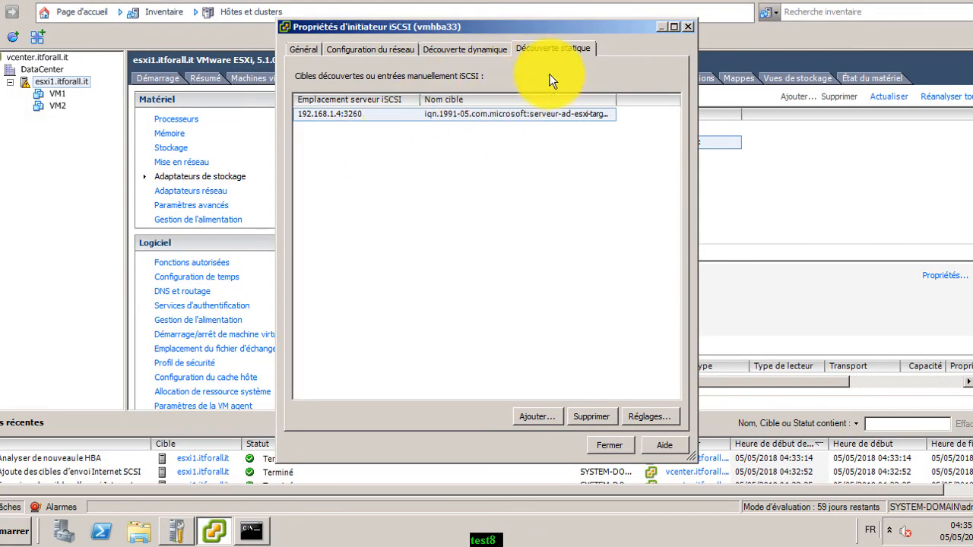
click(716, 1)
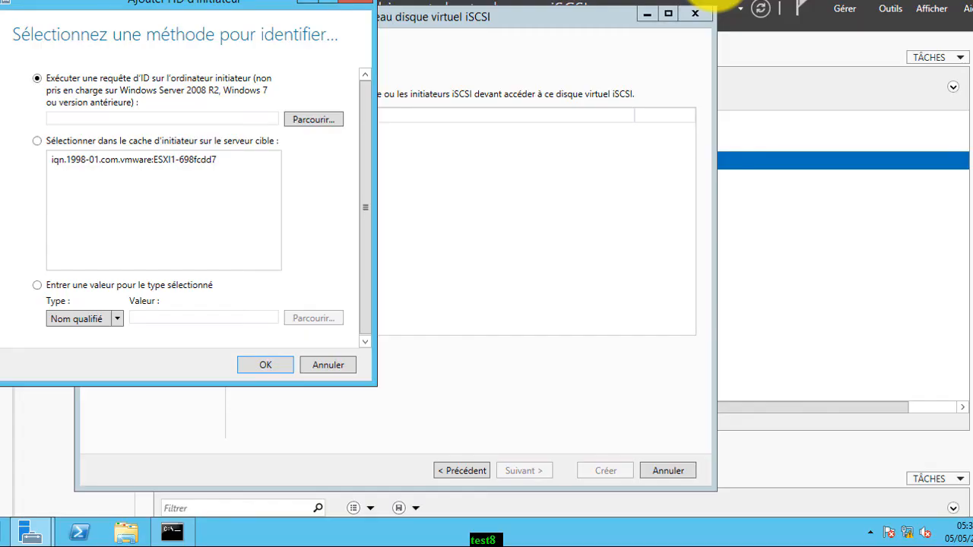
click(212, 157)
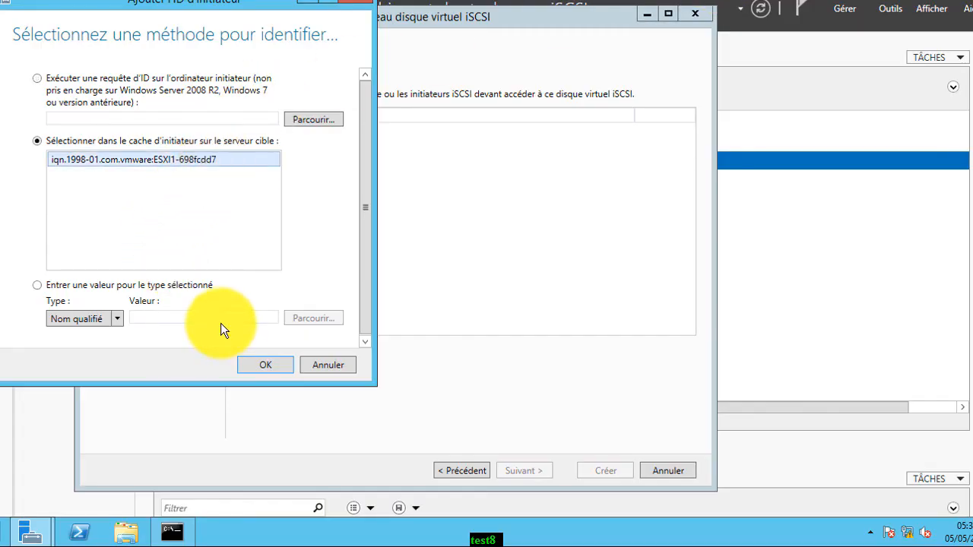
click(254, 365)
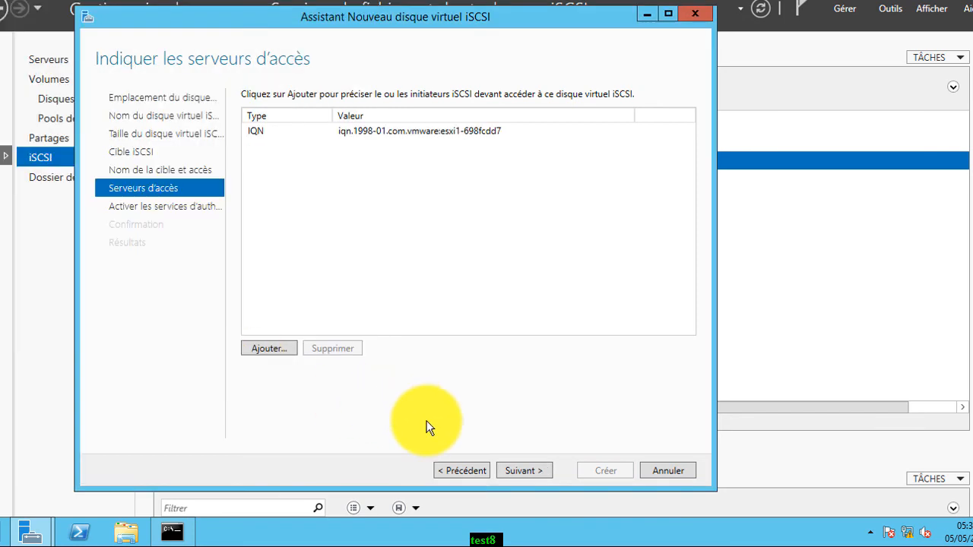
Leave CHAP off and create the 10 GB test iSCSI virtual disk and target
click(515, 472)
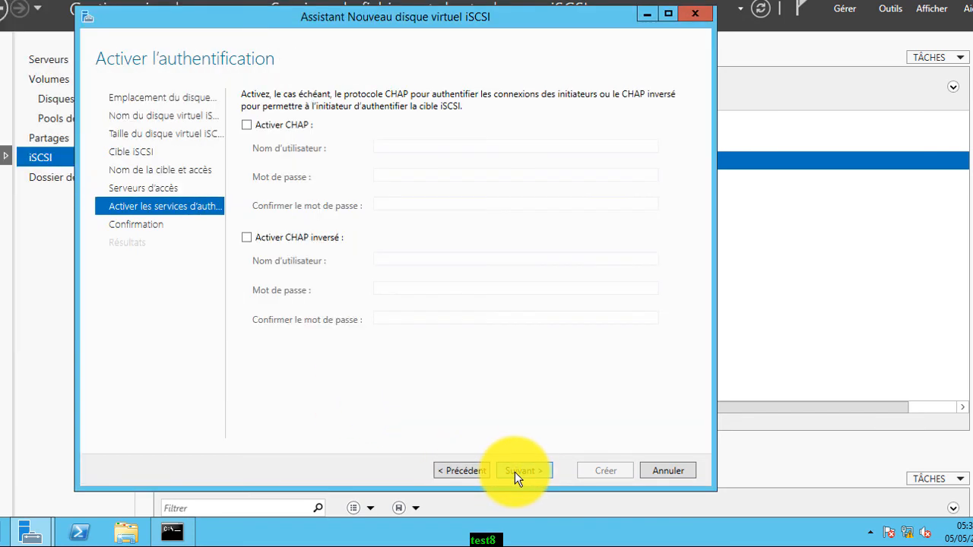
click(515, 472)
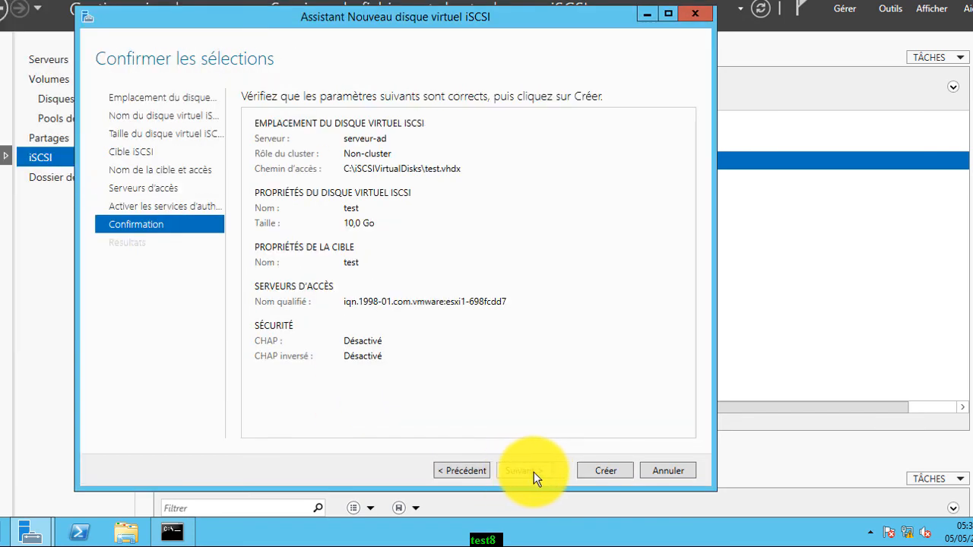
click(616, 472)
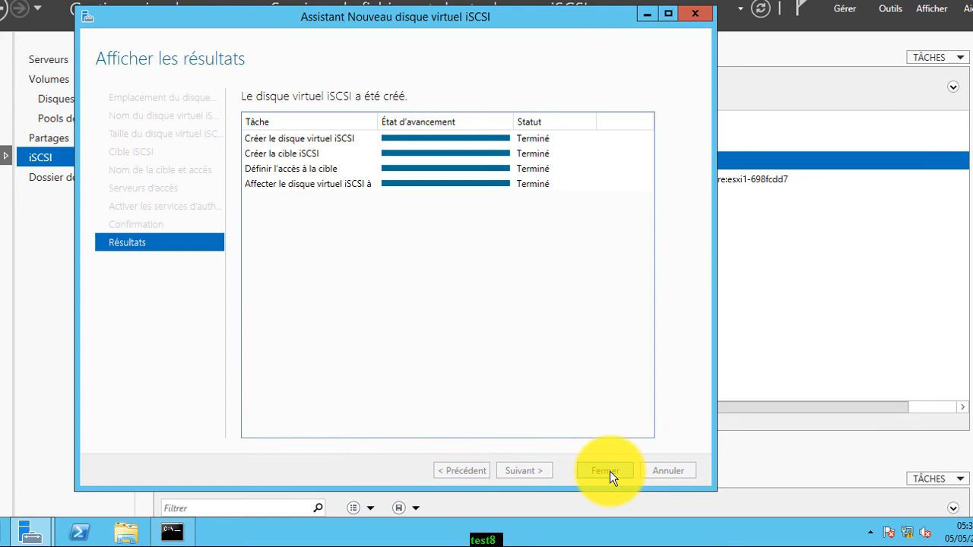
click(609, 471)
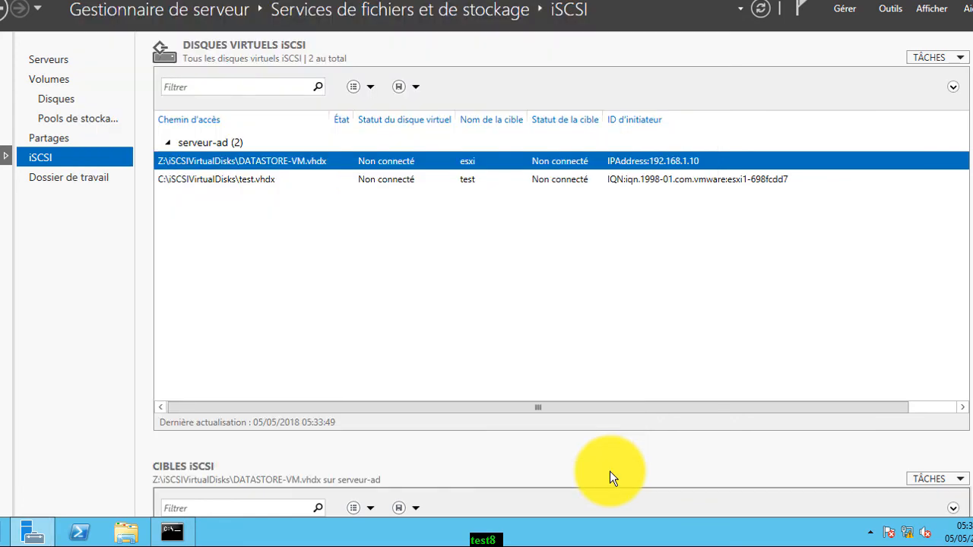
Delete the DATASTORE-VM.vhdx iSCSI virtual disk, leaving test.vhdx selected
right_click(431, 162)
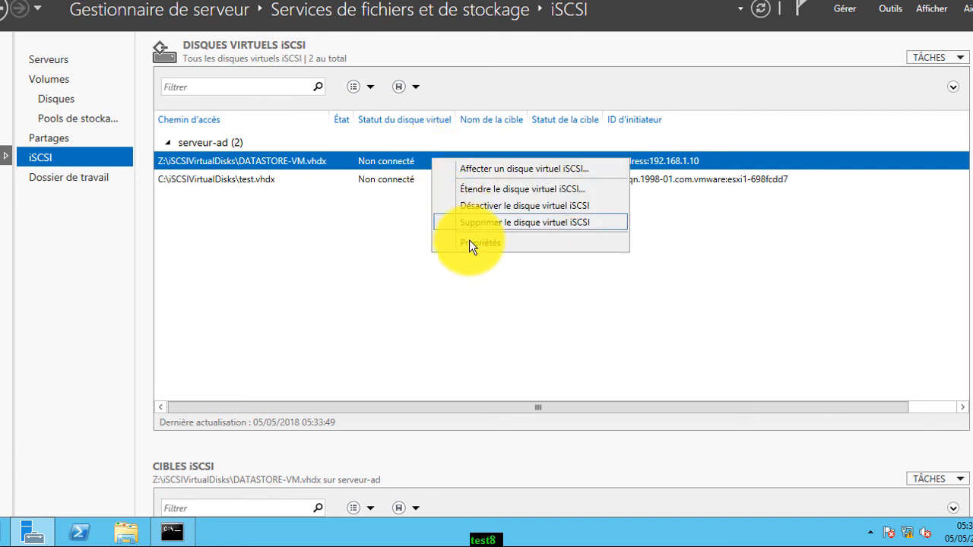
click(482, 222)
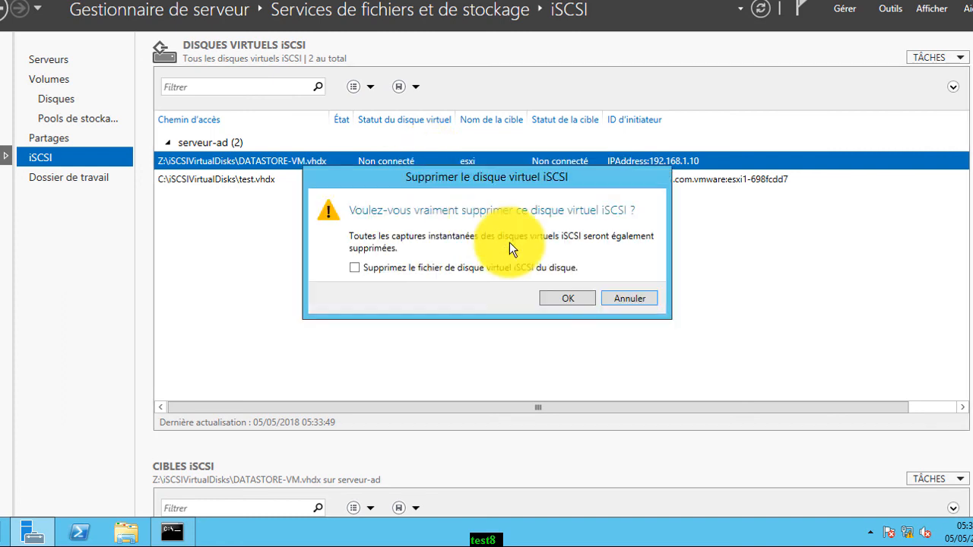
click(568, 297)
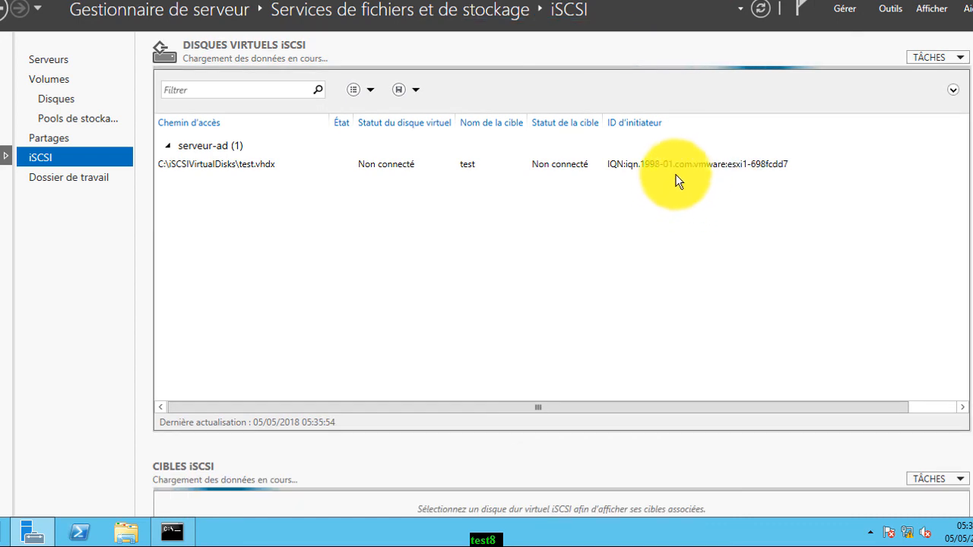
click(665, 163)
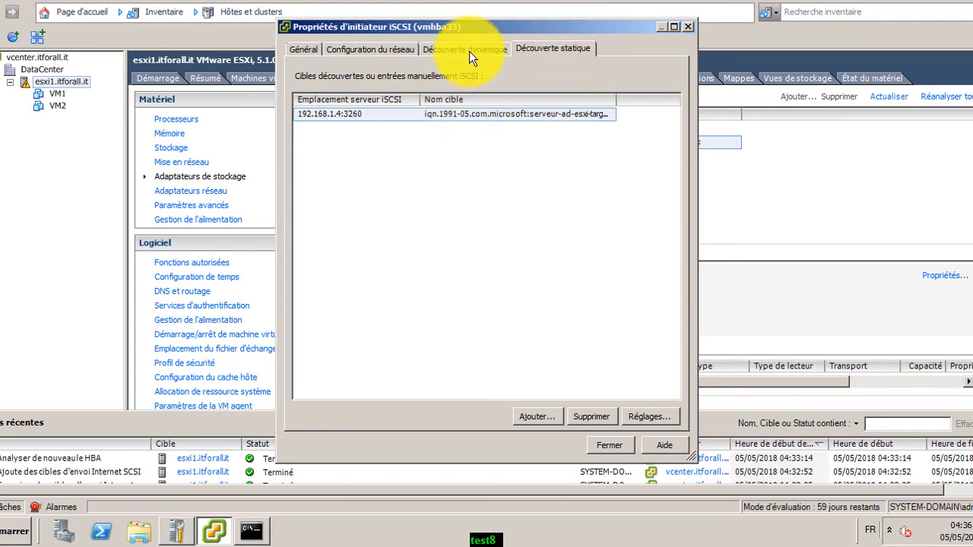
Review vmhba33's dynamic discovery, port binding and general settings, then close its properties
click(441, 49)
click(387, 49)
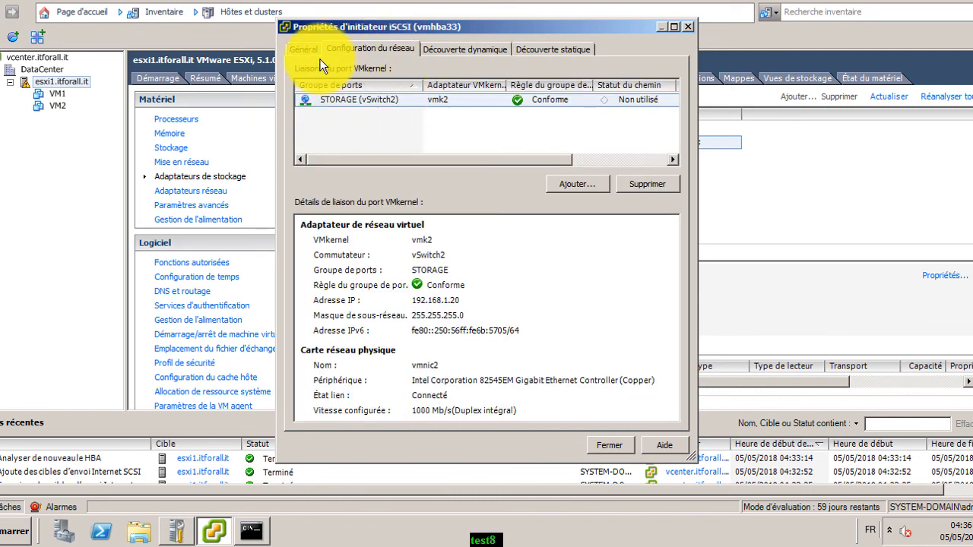
click(310, 50)
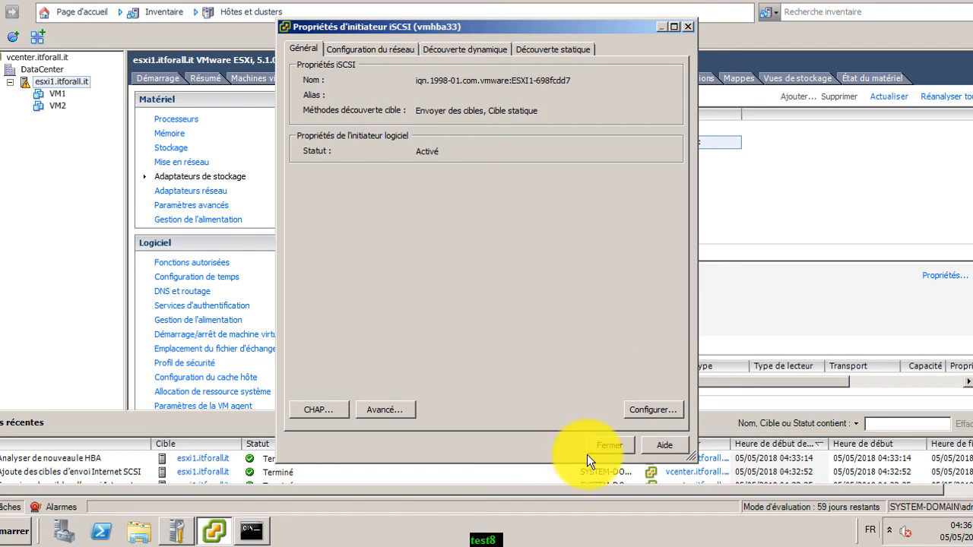
click(615, 444)
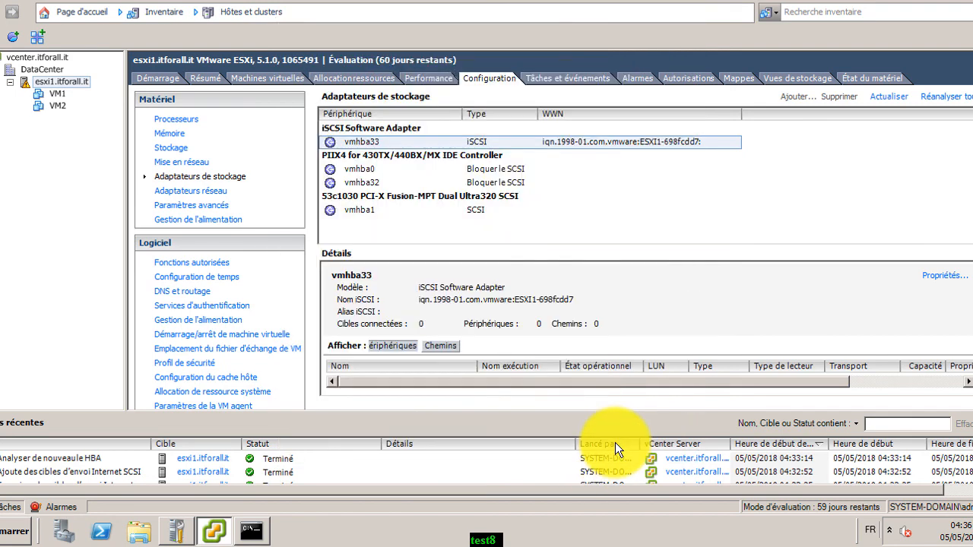
Rescan all adapters for new devices and VMFS volumes, then show esxi1's datastores
click(939, 104)
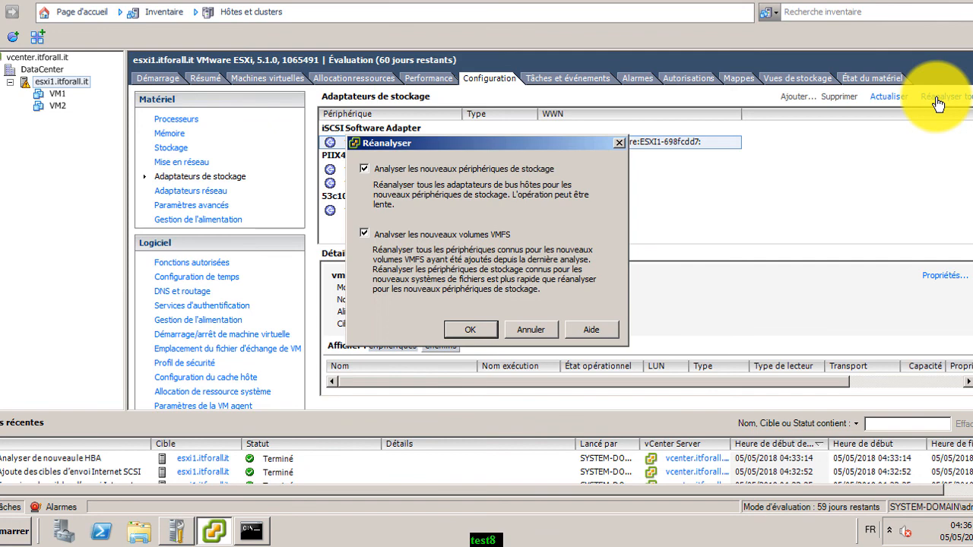
click(467, 330)
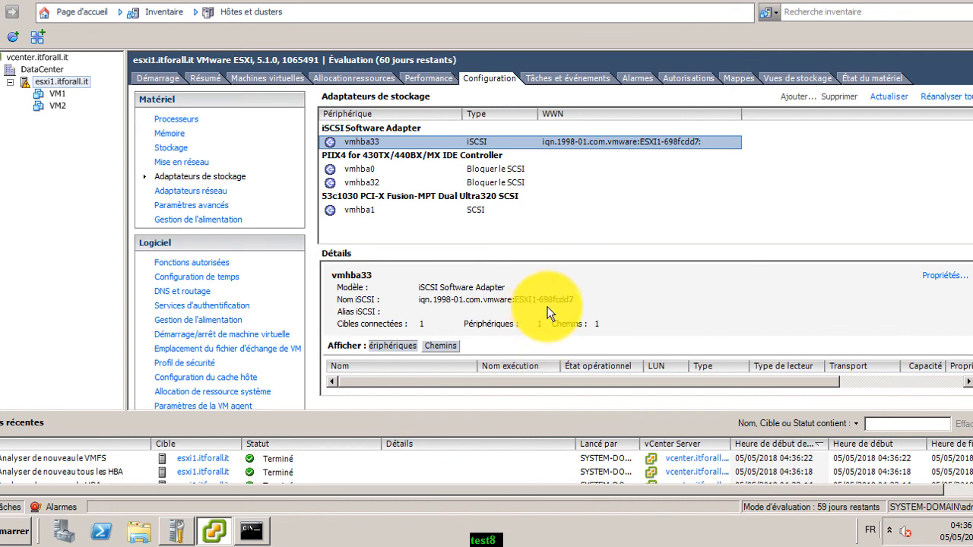
click(175, 151)
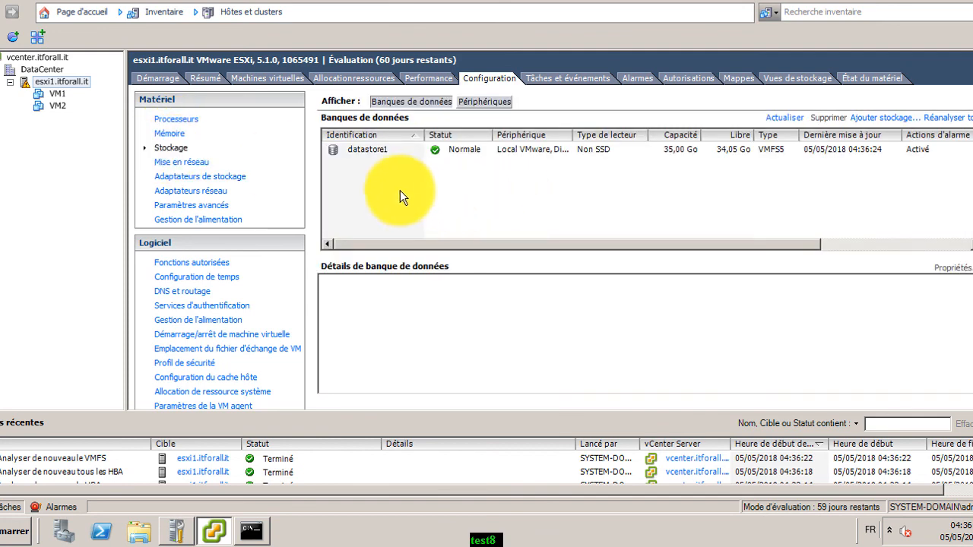
Add VMFS datastore DATASTORE-VM on the 10 GB MSFT iSCSI LUN using maximum space
click(884, 118)
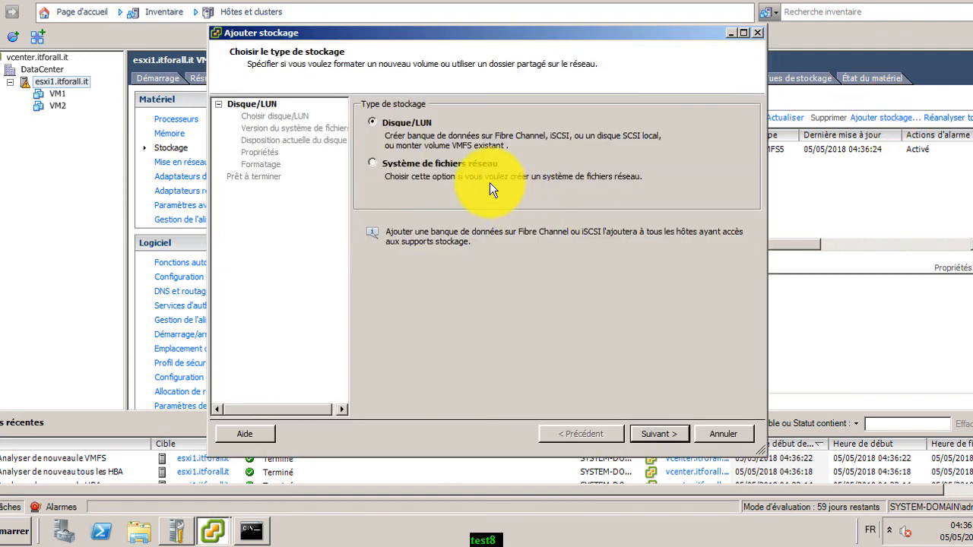
click(658, 432)
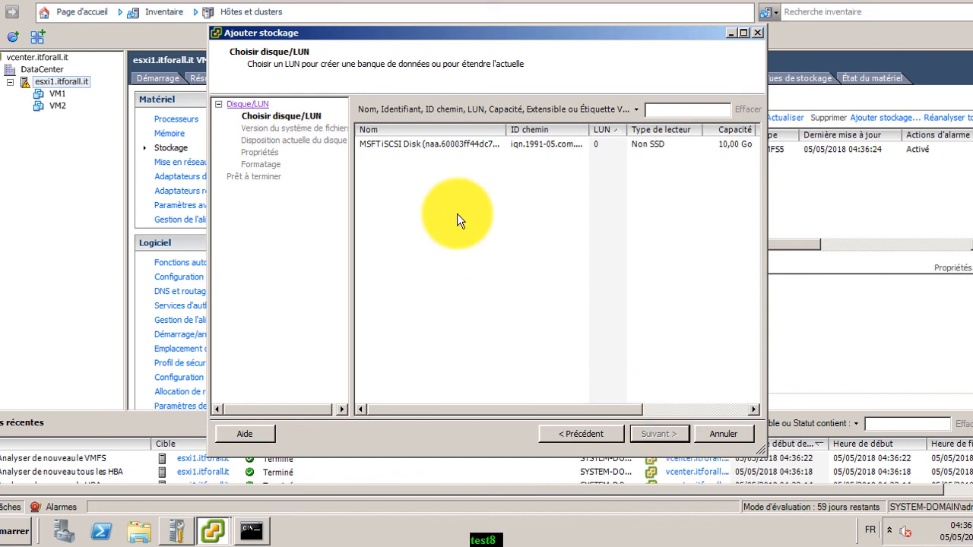
click(471, 144)
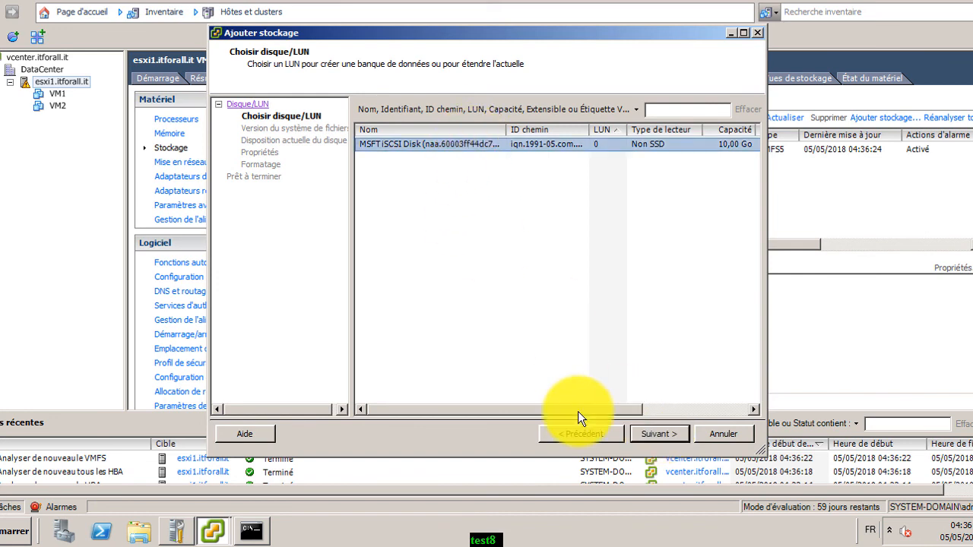
click(663, 432)
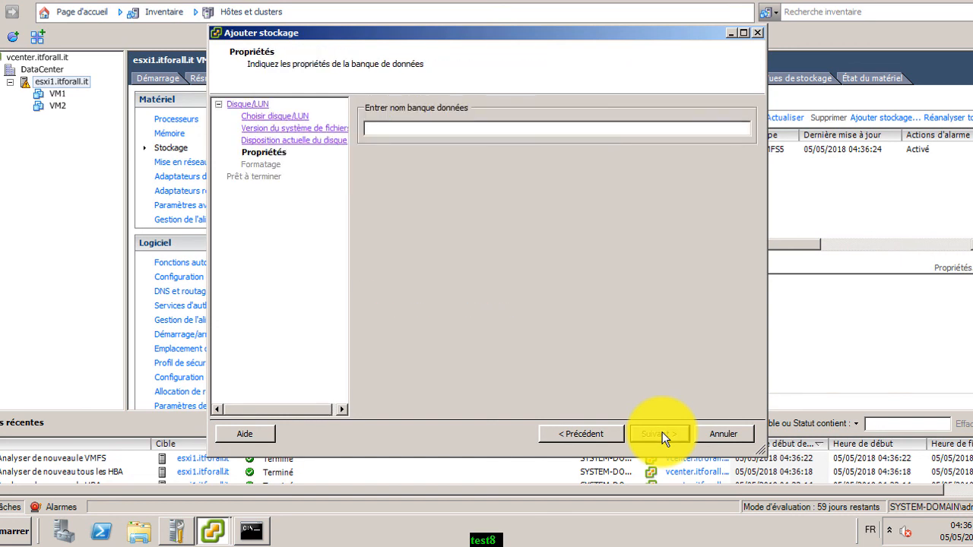
text(DATASTORE-VM)
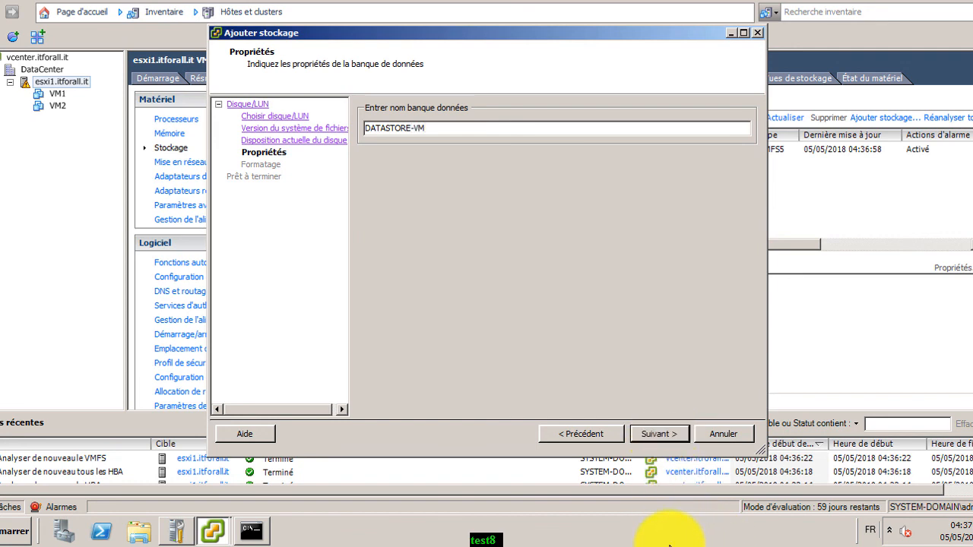
click(648, 430)
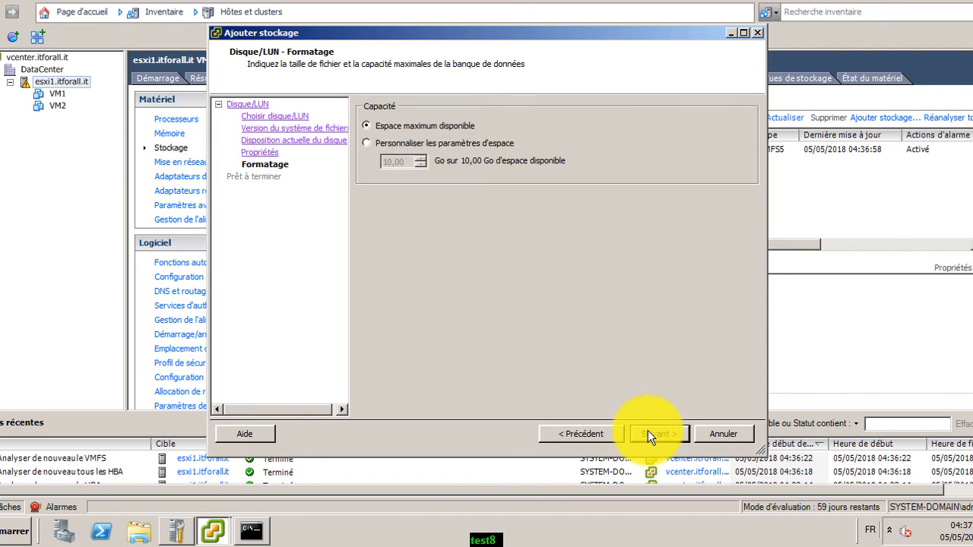
click(653, 431)
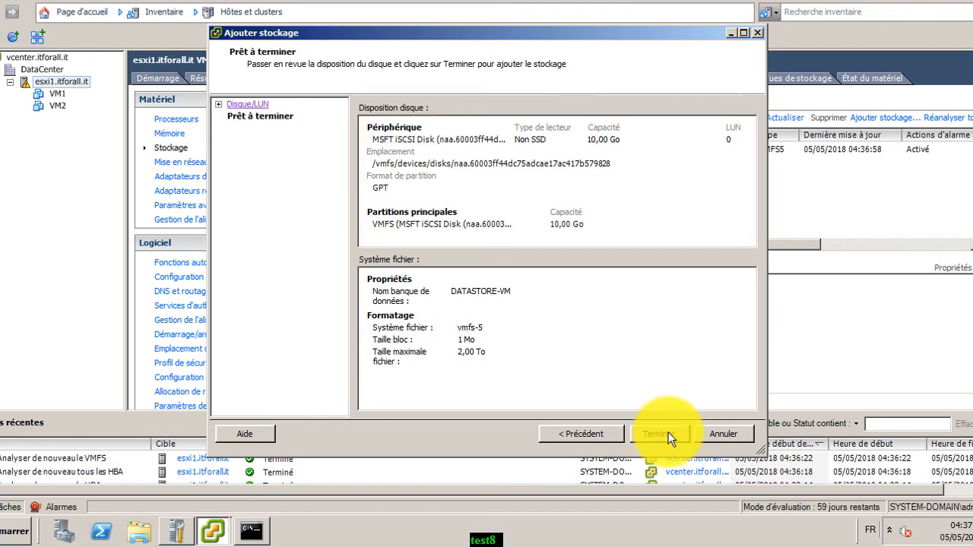
click(660, 434)
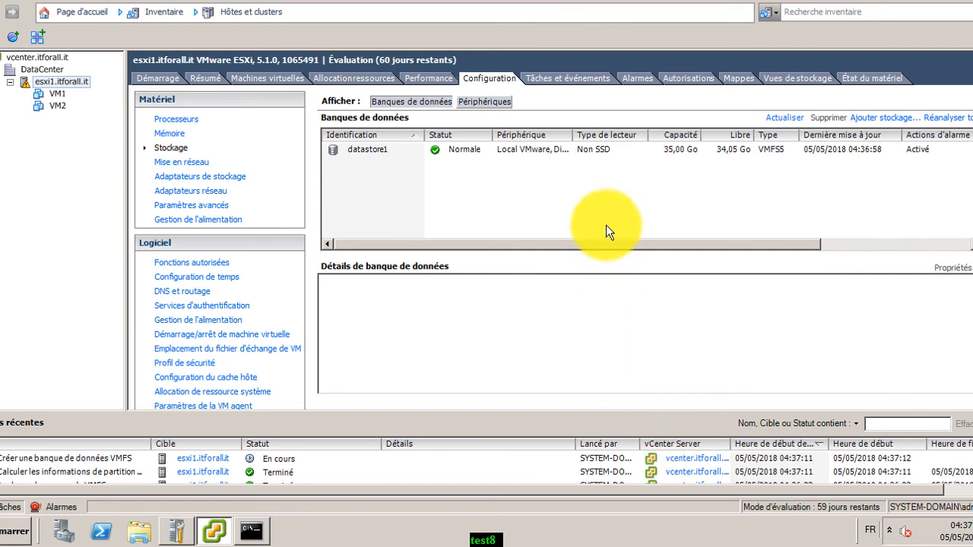
click(207, 460)
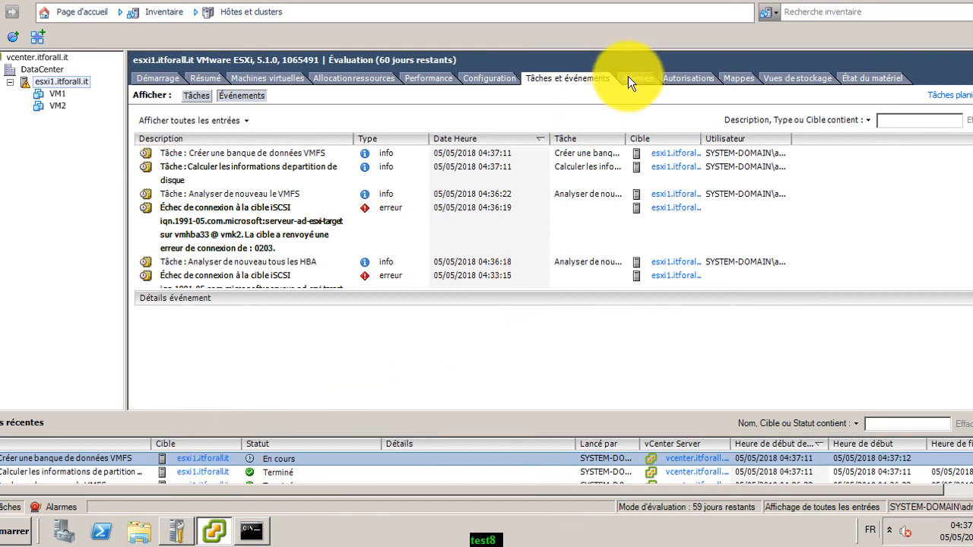
click(489, 77)
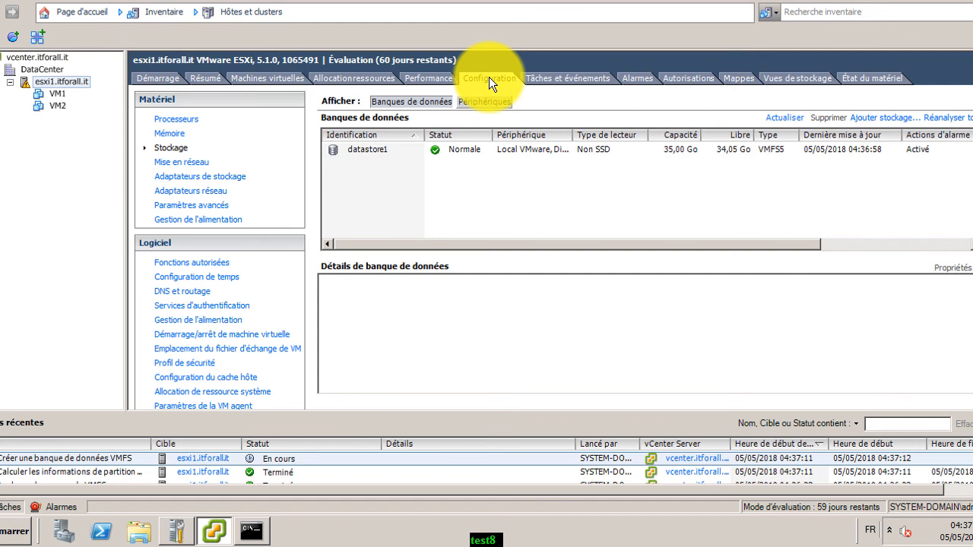
click(211, 264)
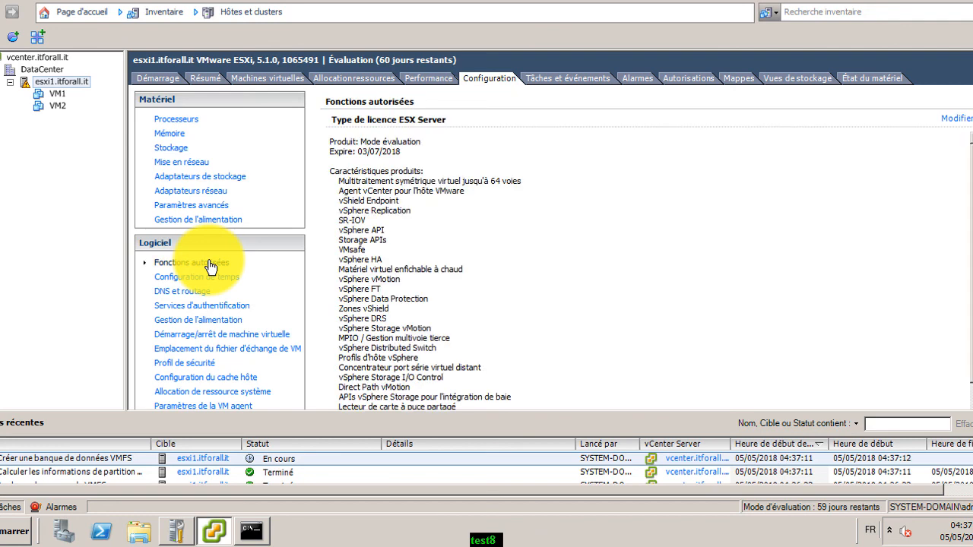
click(211, 280)
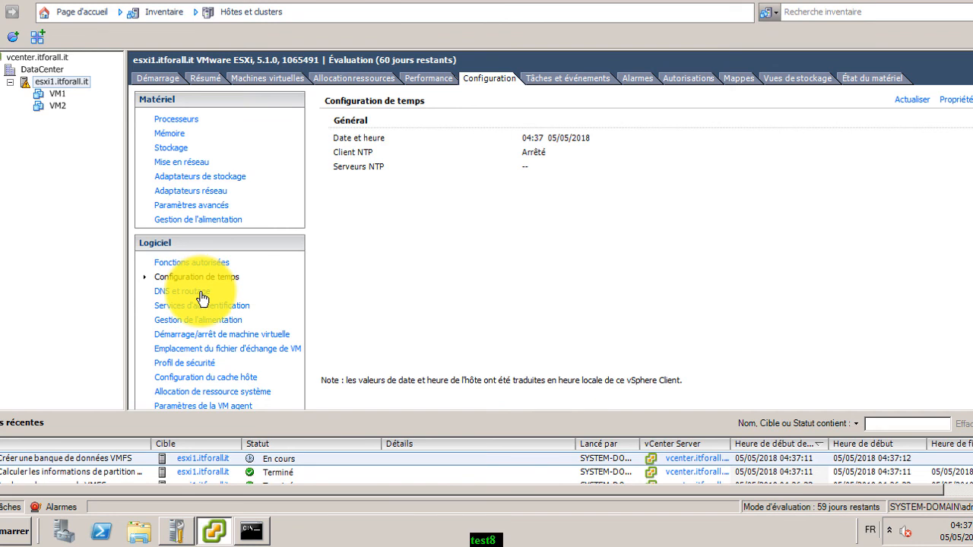
click(202, 296)
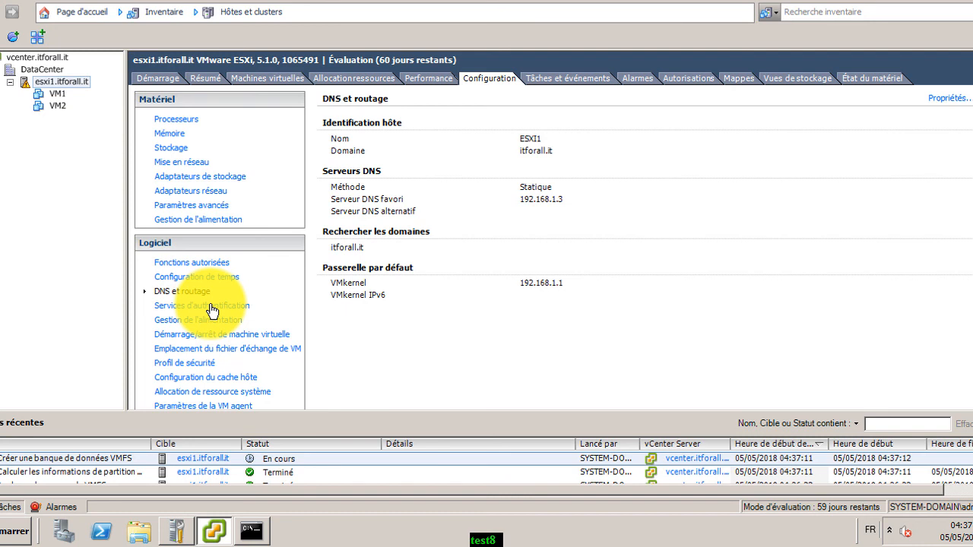
click(211, 306)
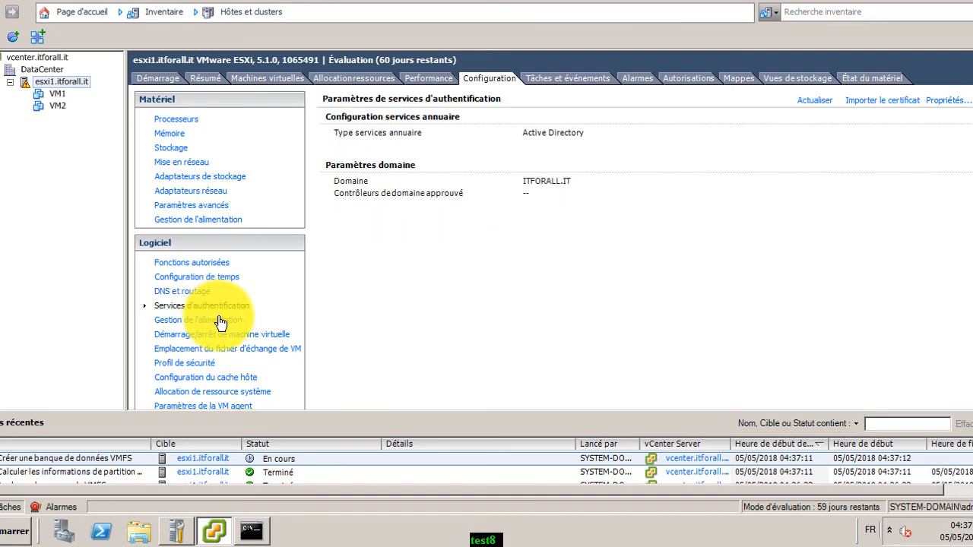
click(221, 321)
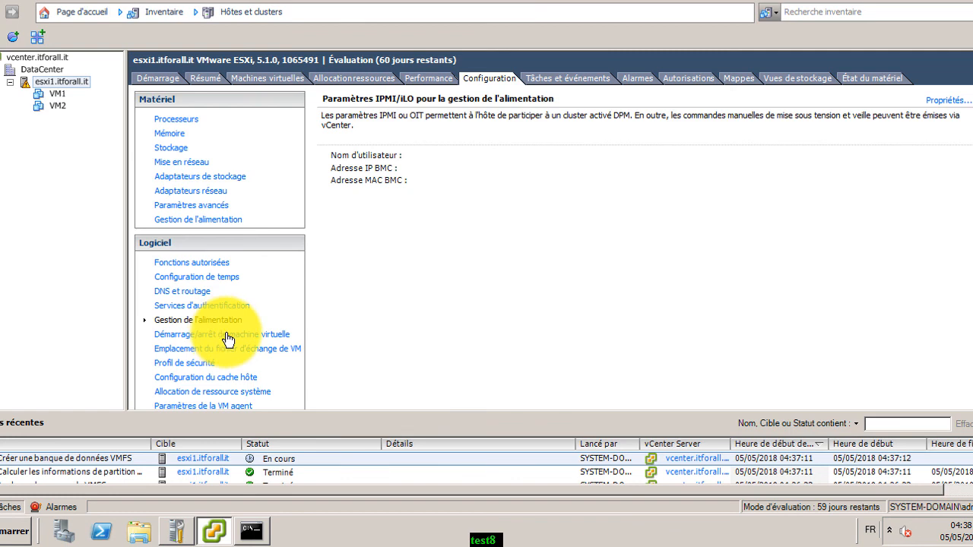
click(228, 337)
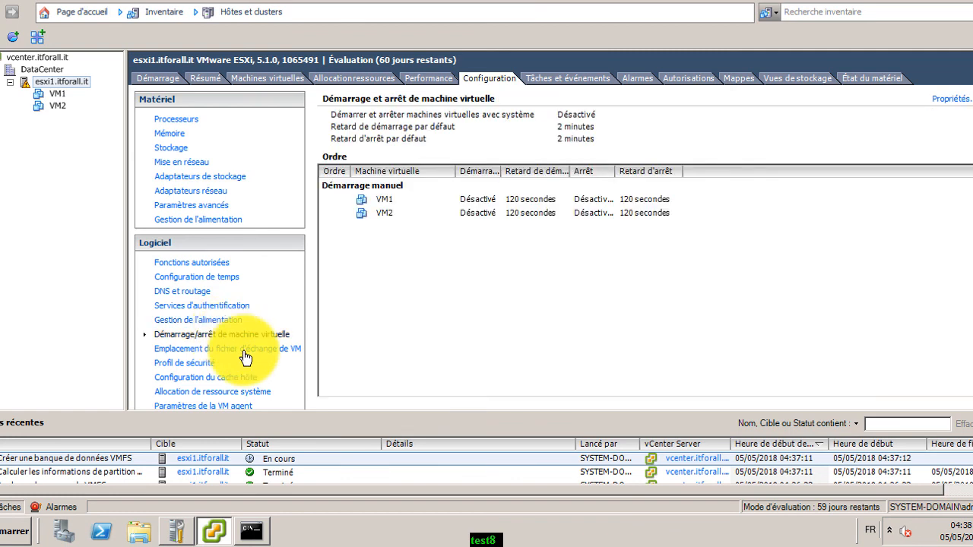
click(244, 351)
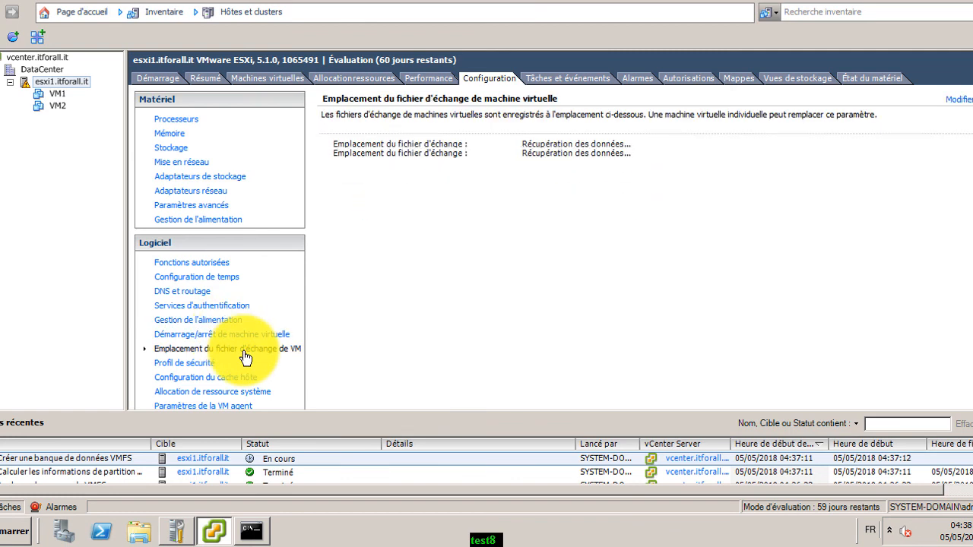
click(197, 364)
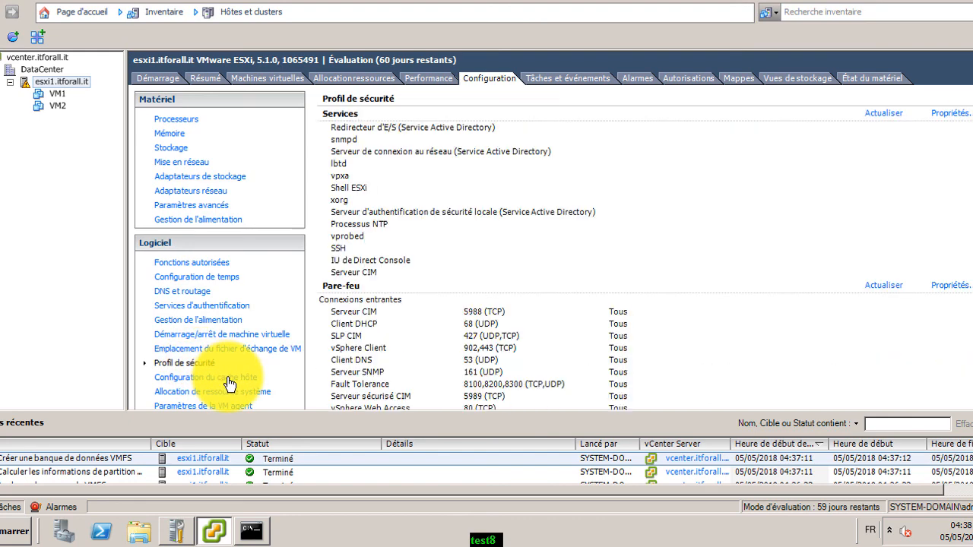
click(172, 148)
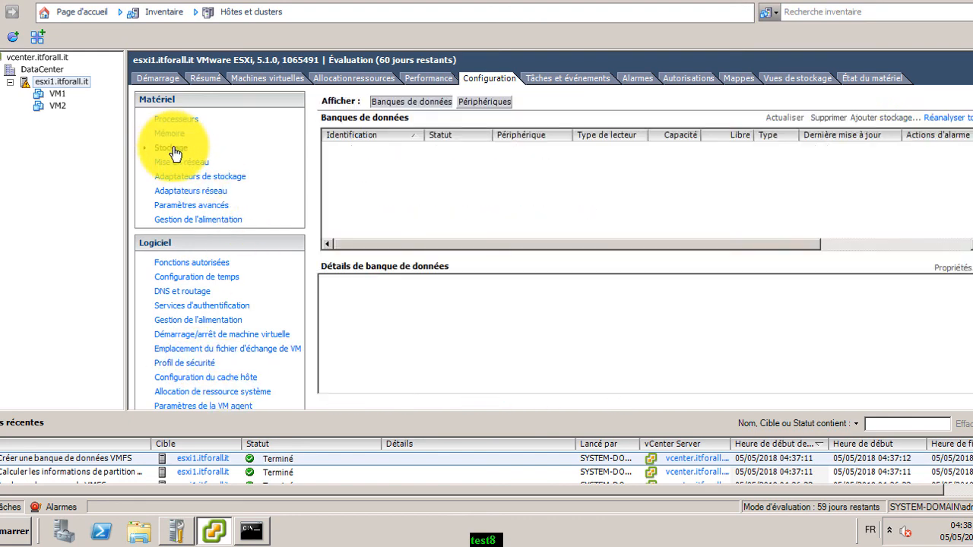
Check DATASTORE-VM's details (9,75 Go VMFS5, 8,89 Go free), then go to the storage server
click(410, 165)
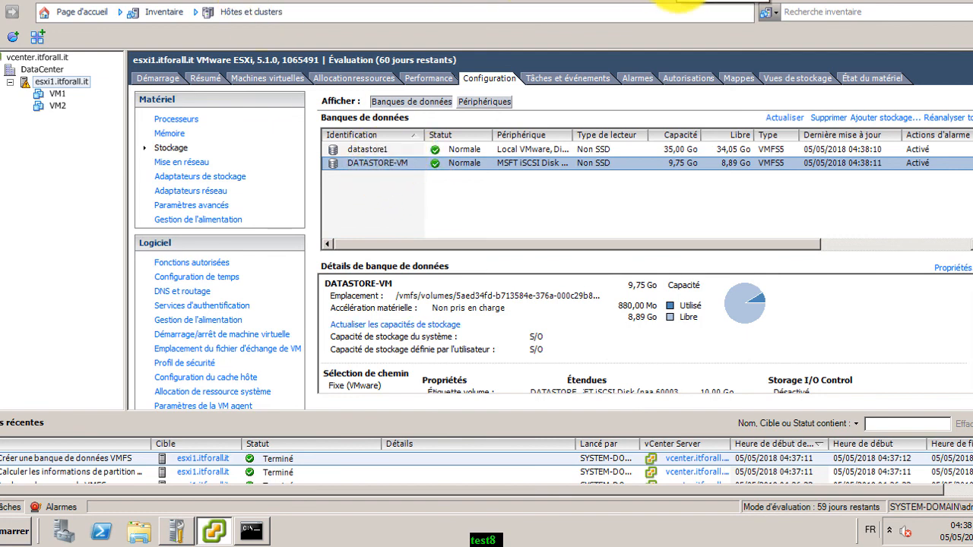
click(679, 2)
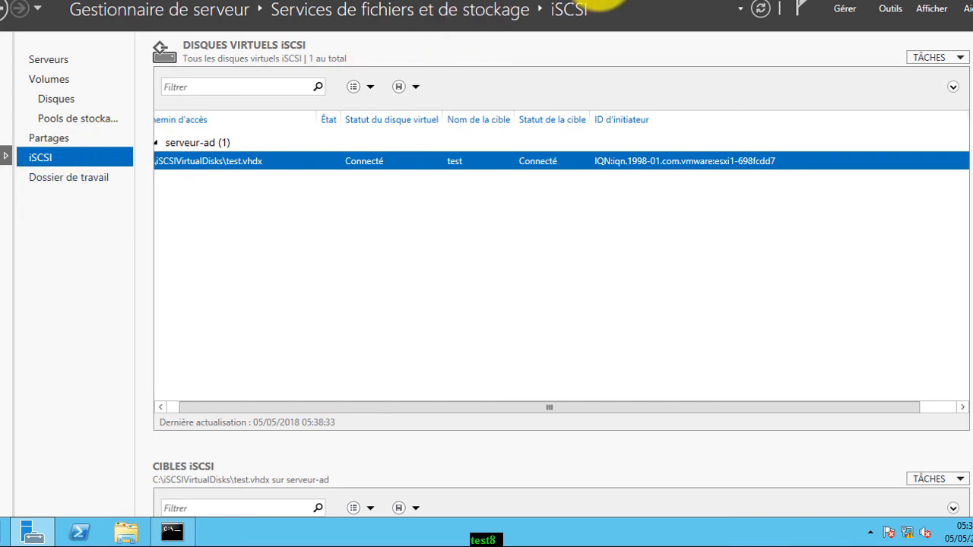
Look up test.vhdx's file path in its iSCSI virtual disk properties
click(597, 0)
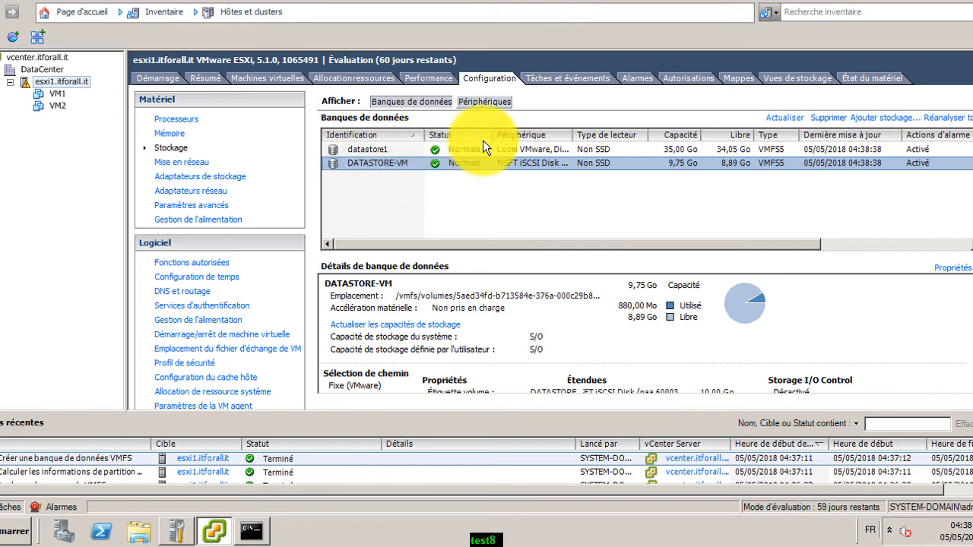
click(705, 0)
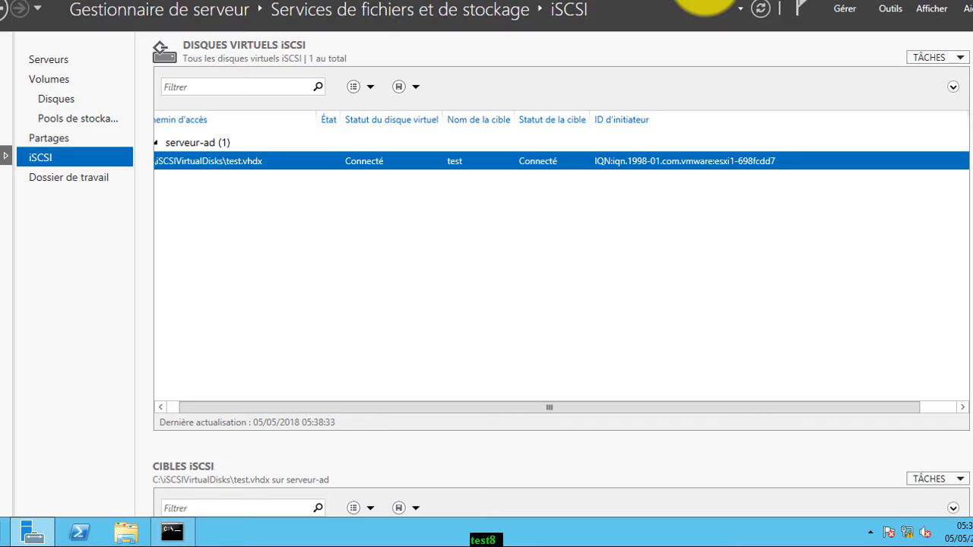
right_click(453, 161)
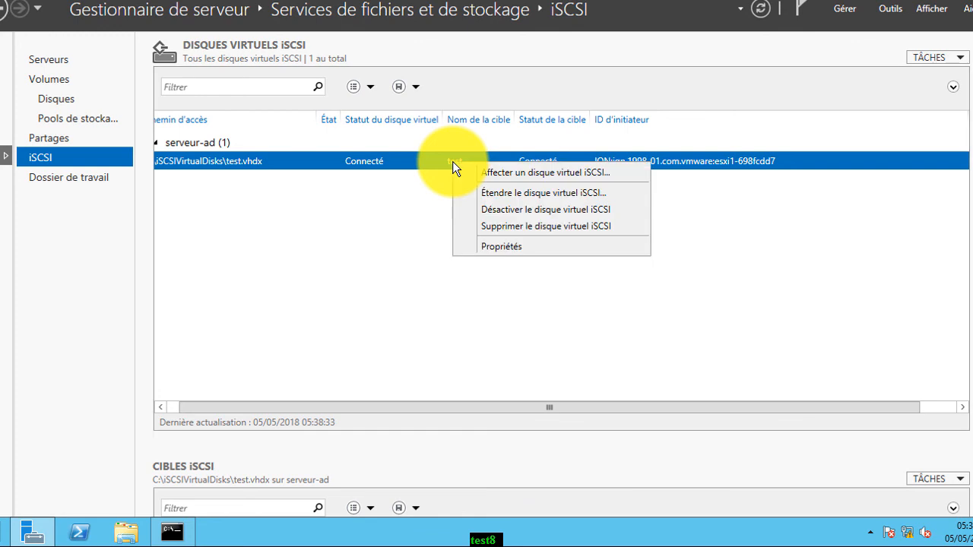
click(484, 243)
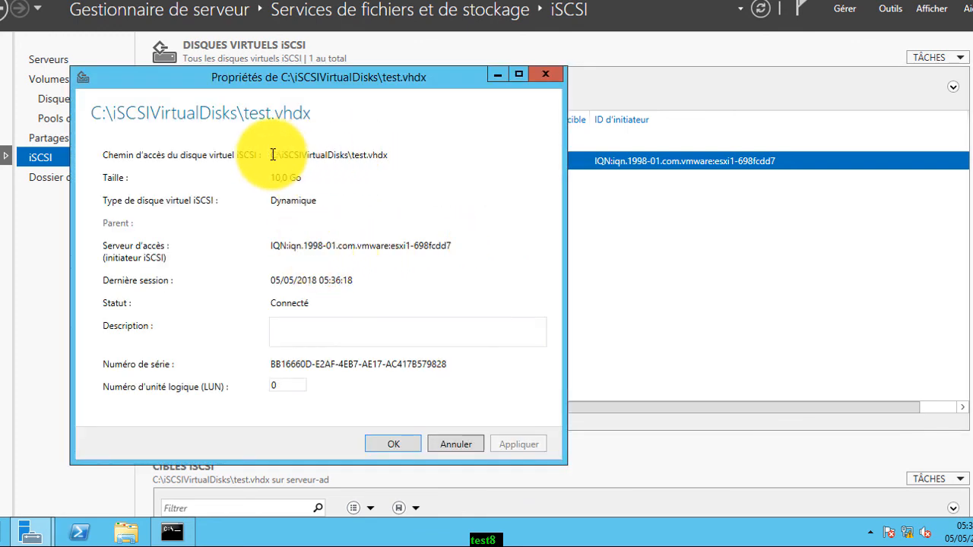
drag(272, 154, 389, 155)
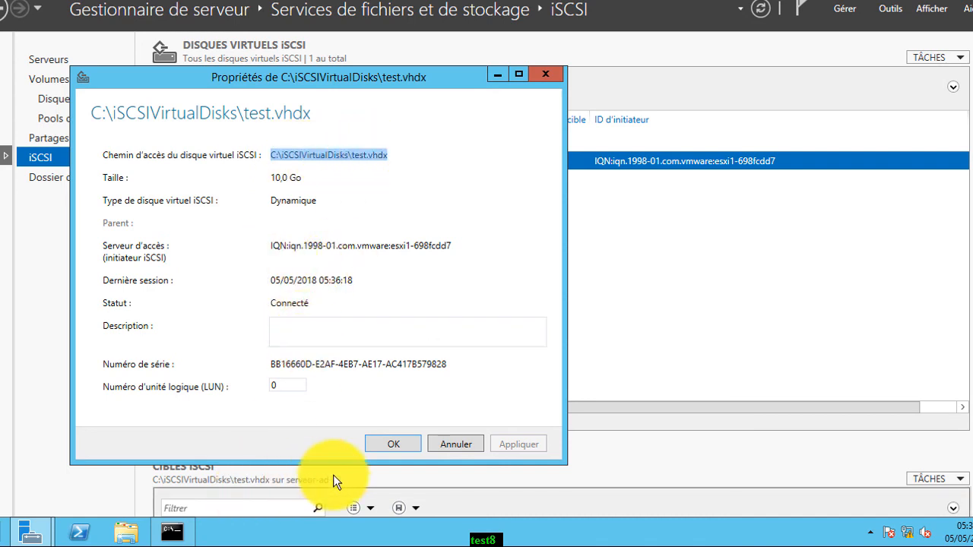
click(447, 442)
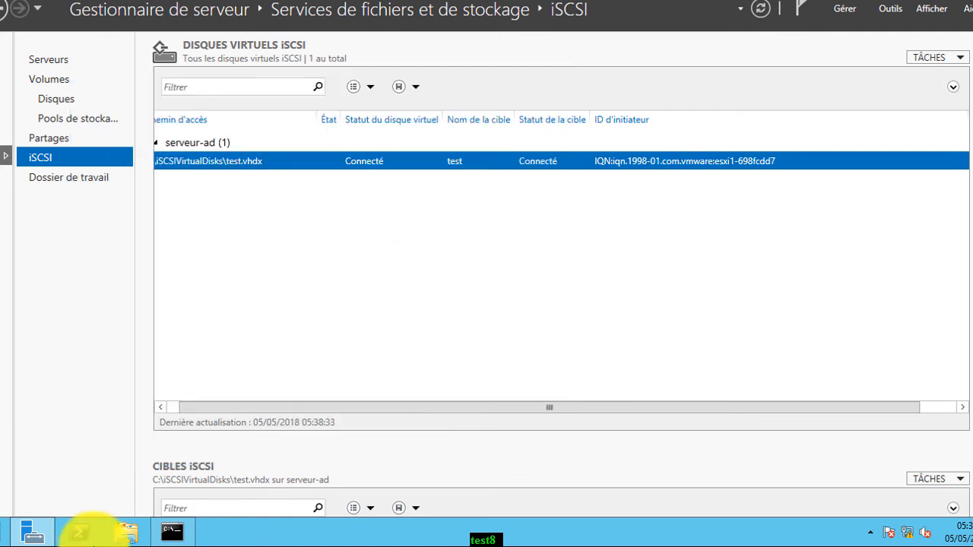
Try mounting test.vhdx from C:\iSCSIVirtualDisks, dismiss the in-use error, and close Explorer
click(126, 533)
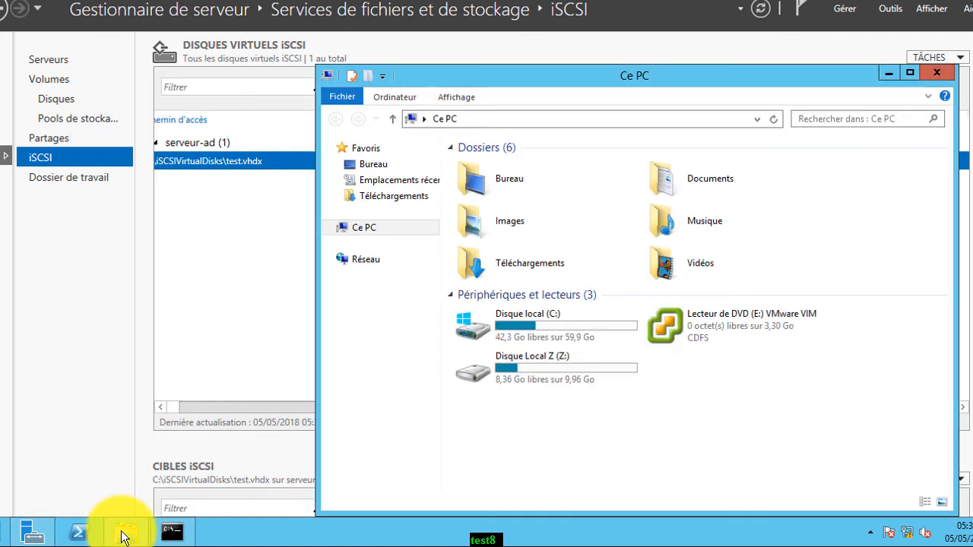
double_click(571, 333)
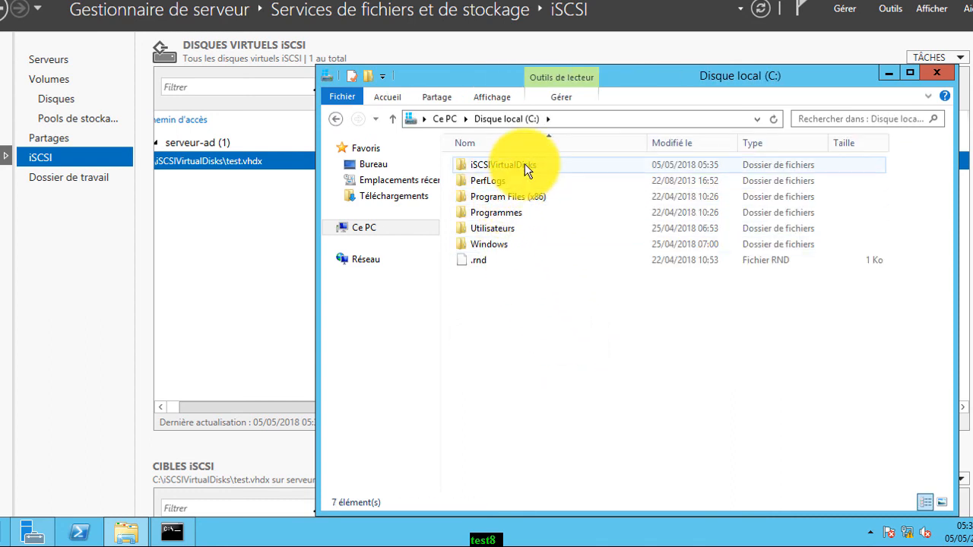
double_click(524, 164)
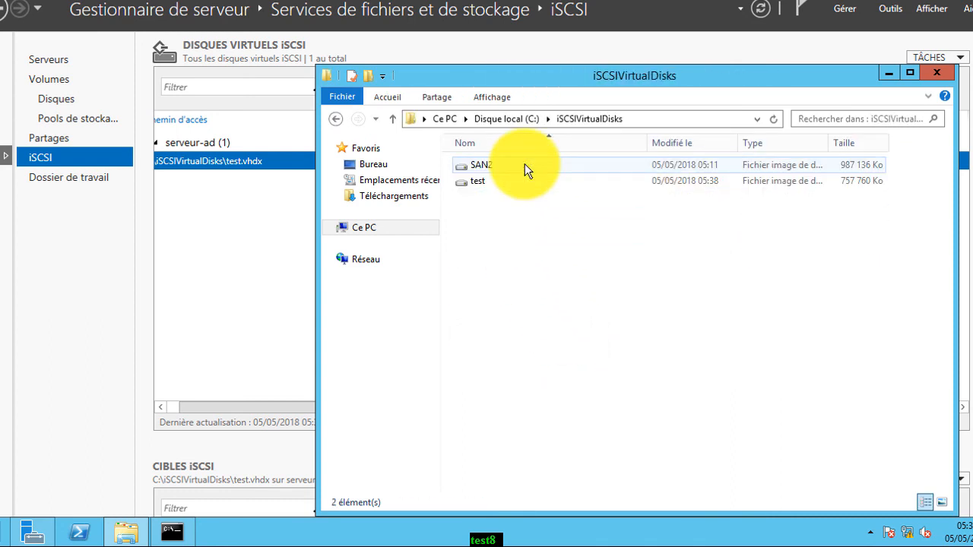
click(482, 186)
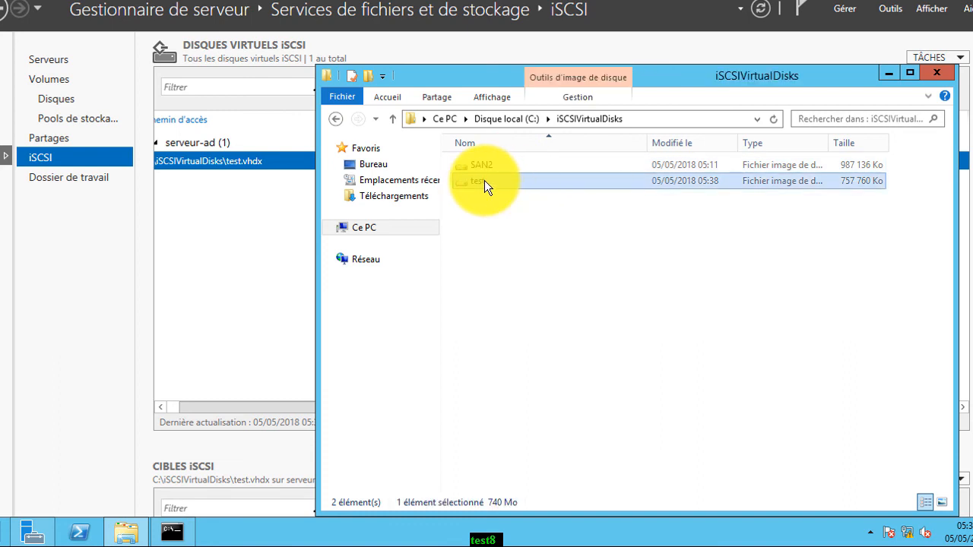
double_click(484, 181)
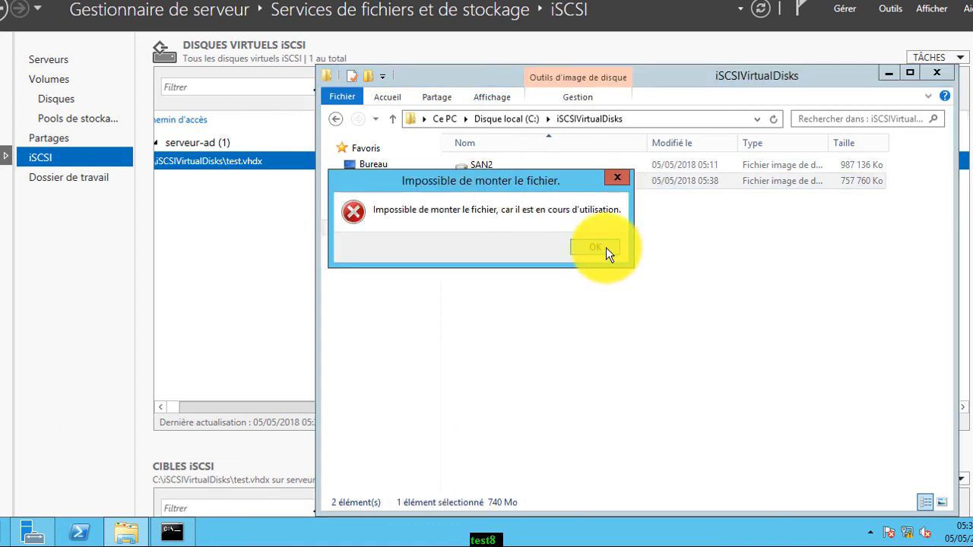
click(596, 247)
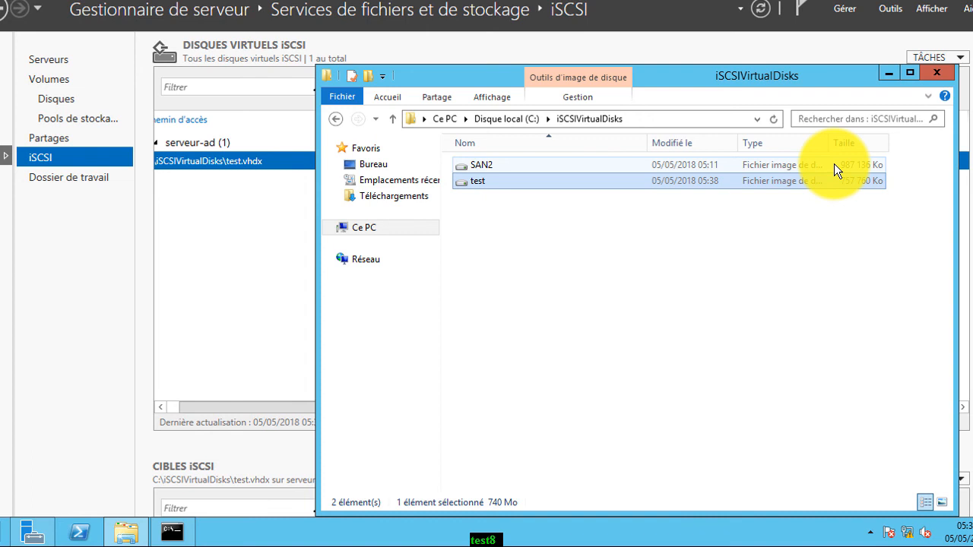
click(936, 74)
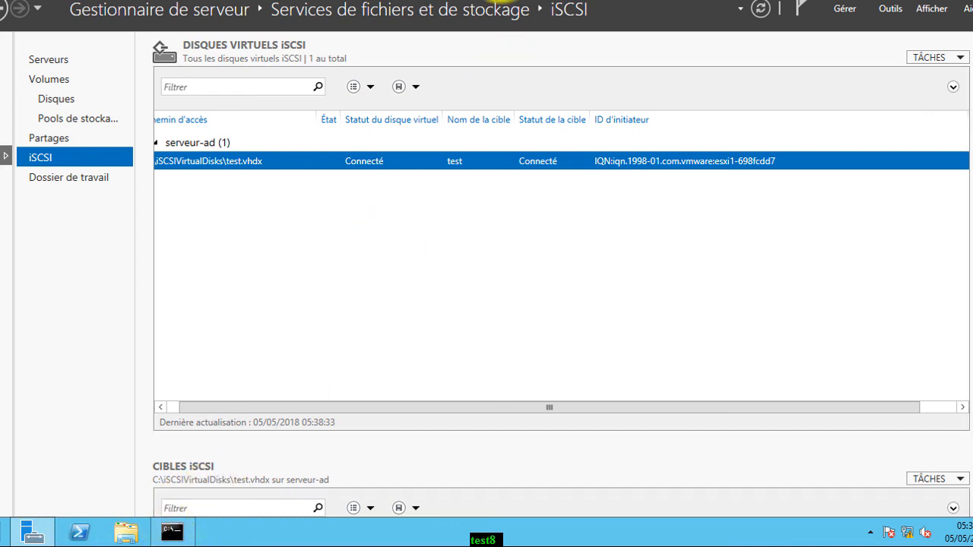
Show VM1's summary, confirming its storage is on datastore1
click(609, 0)
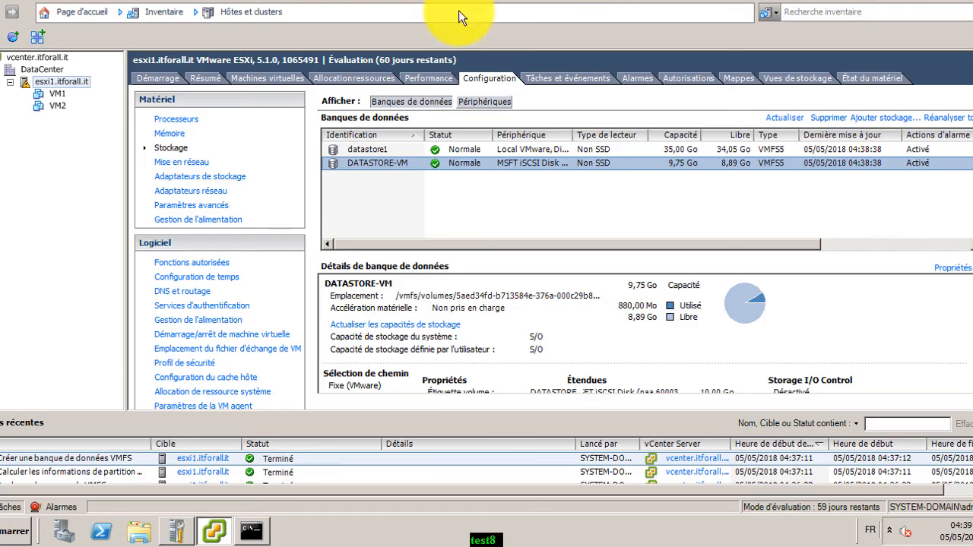
click(62, 97)
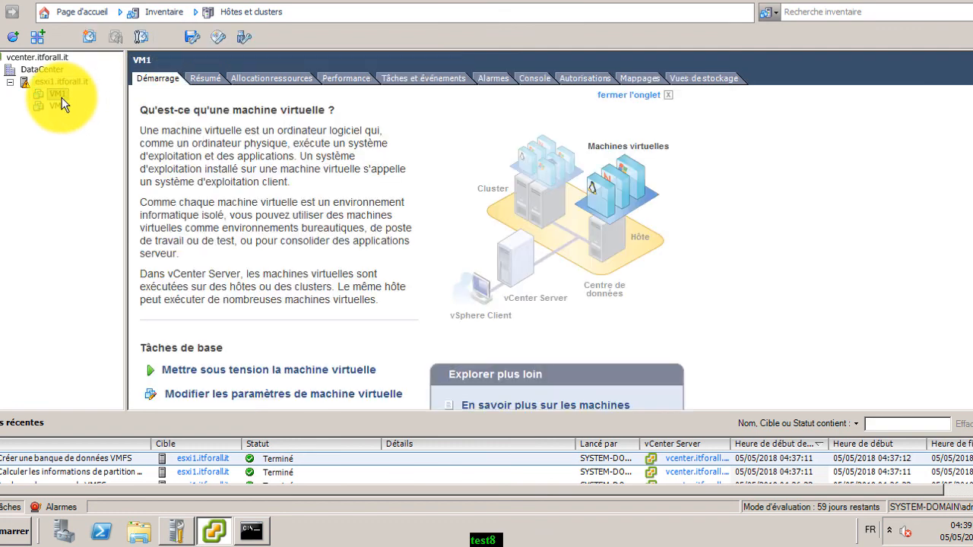
click(205, 78)
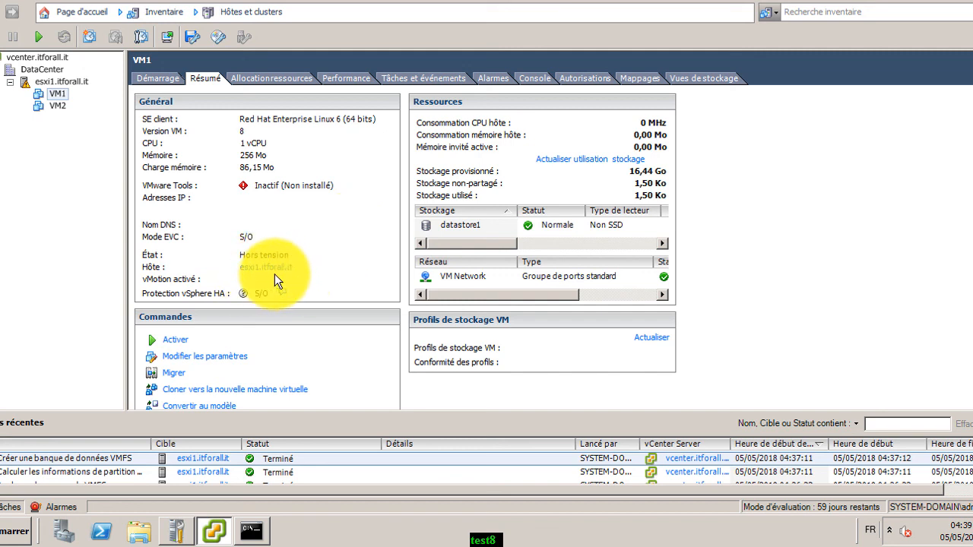
click(475, 226)
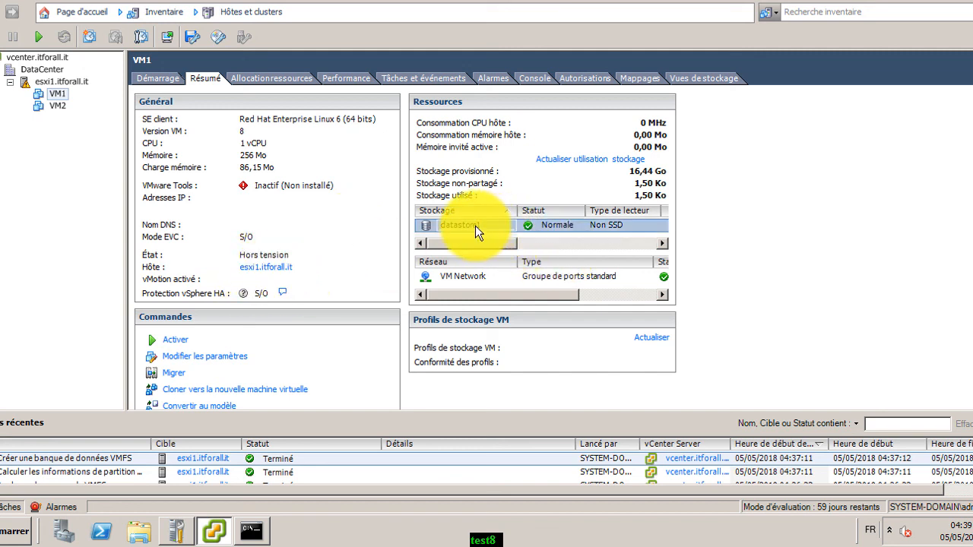
right_click(63, 92)
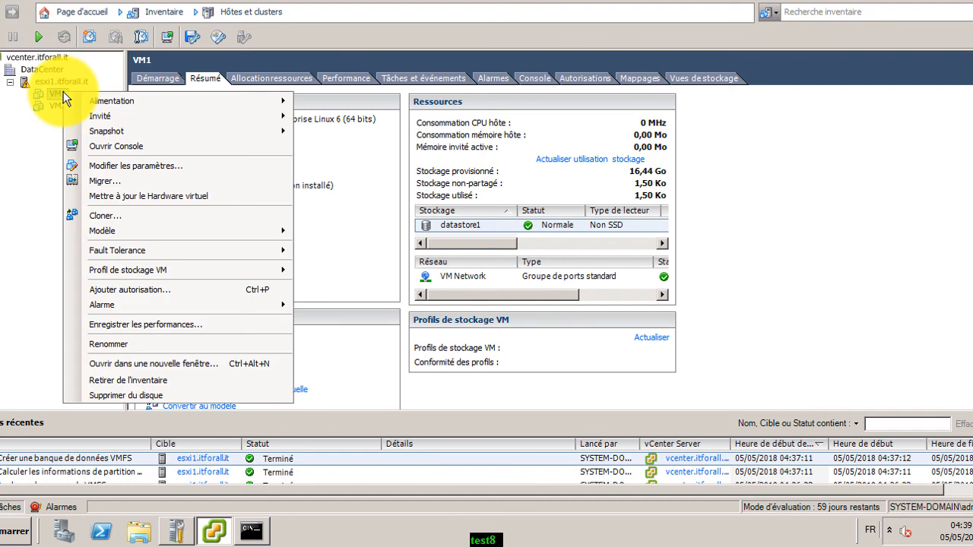
Migrate only VM1's storage to DATASTORE-VM, keeping its current host and disk format
click(122, 181)
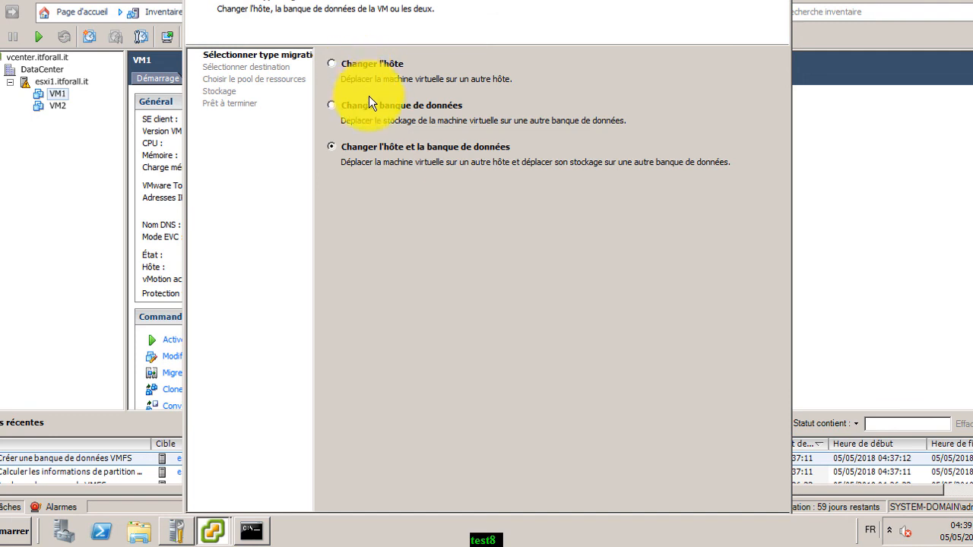
click(331, 106)
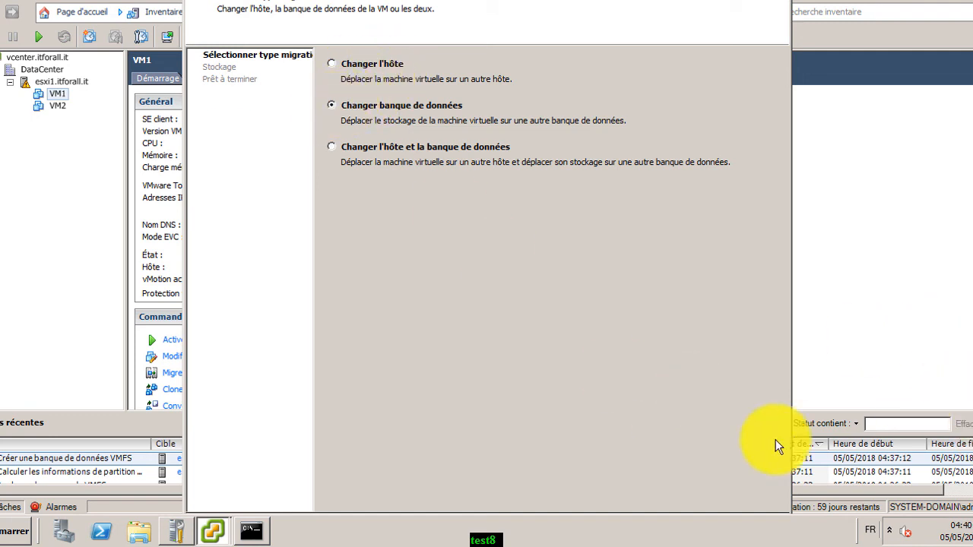
key(Return)
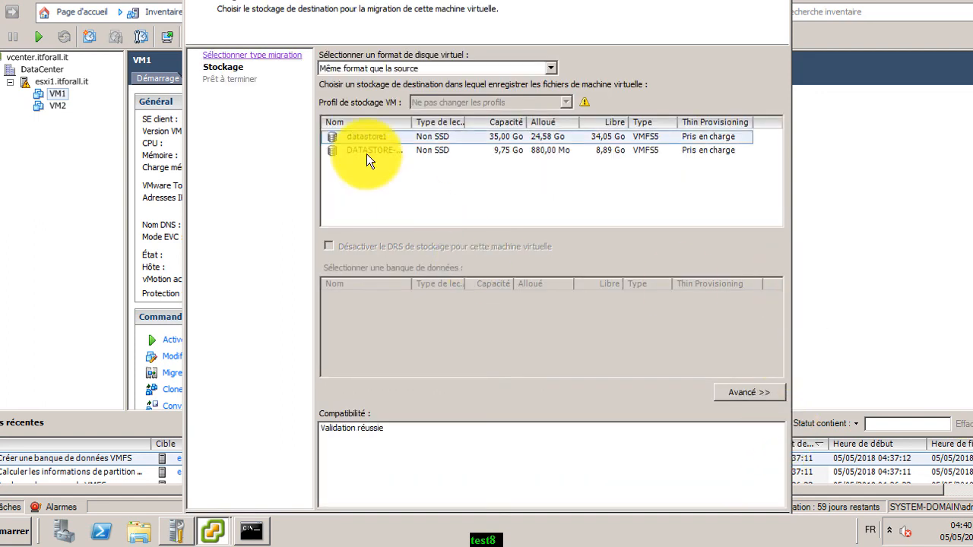
click(384, 146)
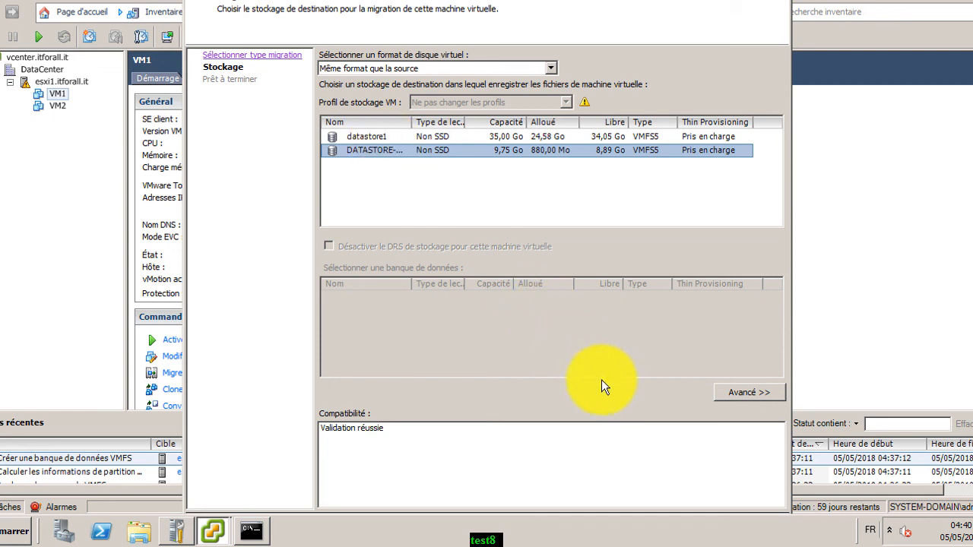
key(Return)
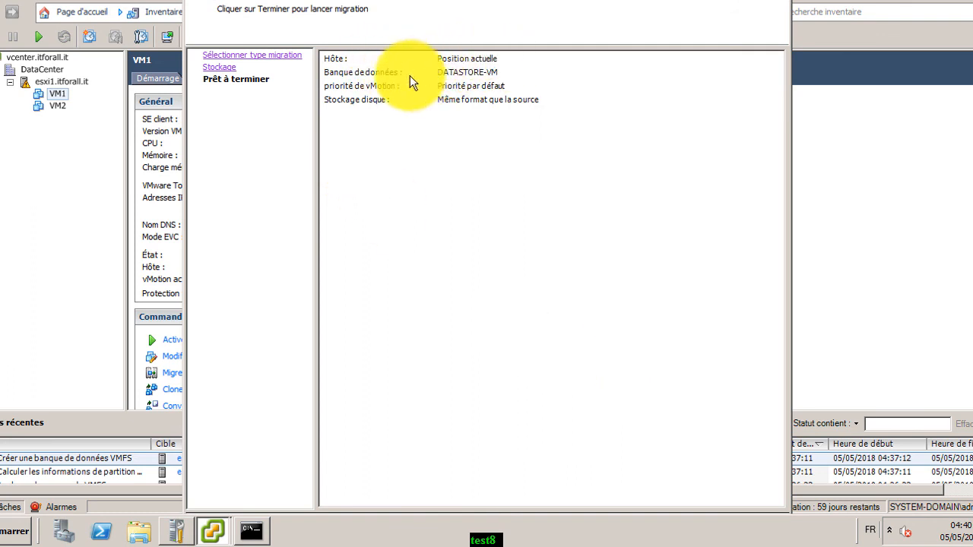
key(Return)
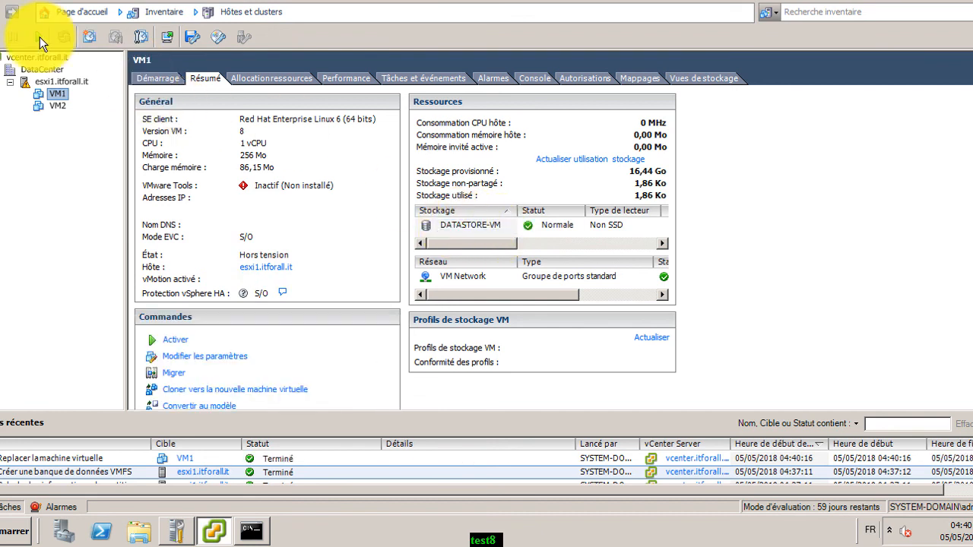
Show the esxi1.itforall.it host's datastore list and bring up the Inventaire views menu
click(61, 81)
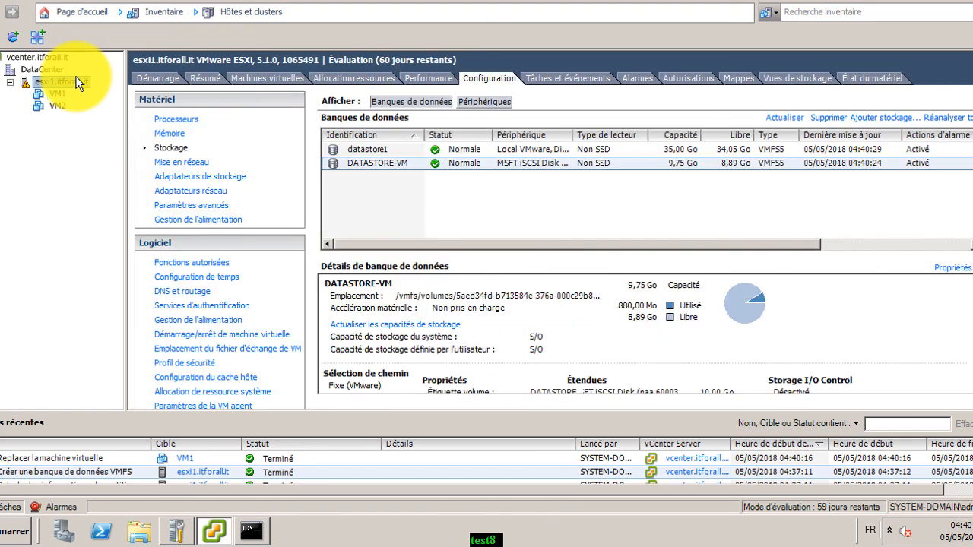
click(167, 18)
mouse_move(175, 28)
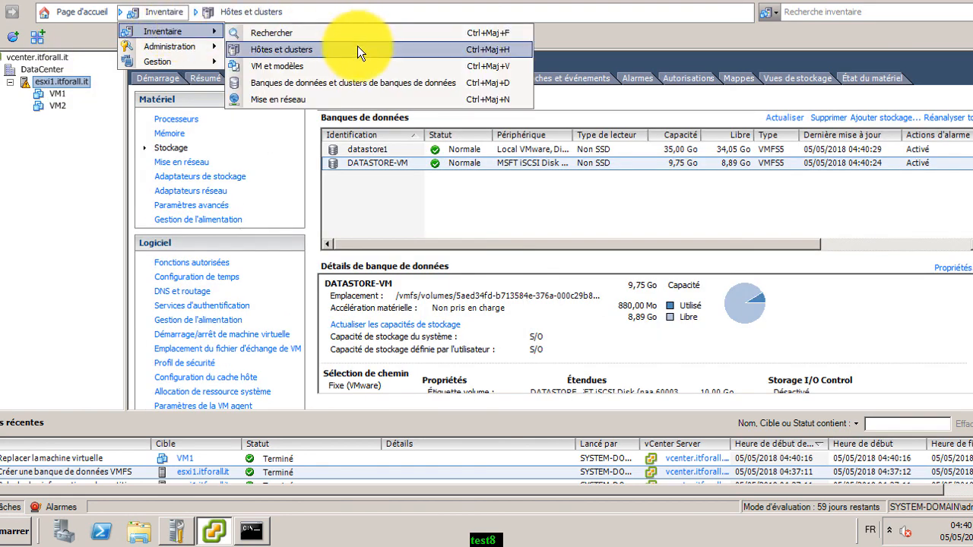
Switch to the Banques de données inventory and select DATASTORE-VM in the datastore list
click(356, 82)
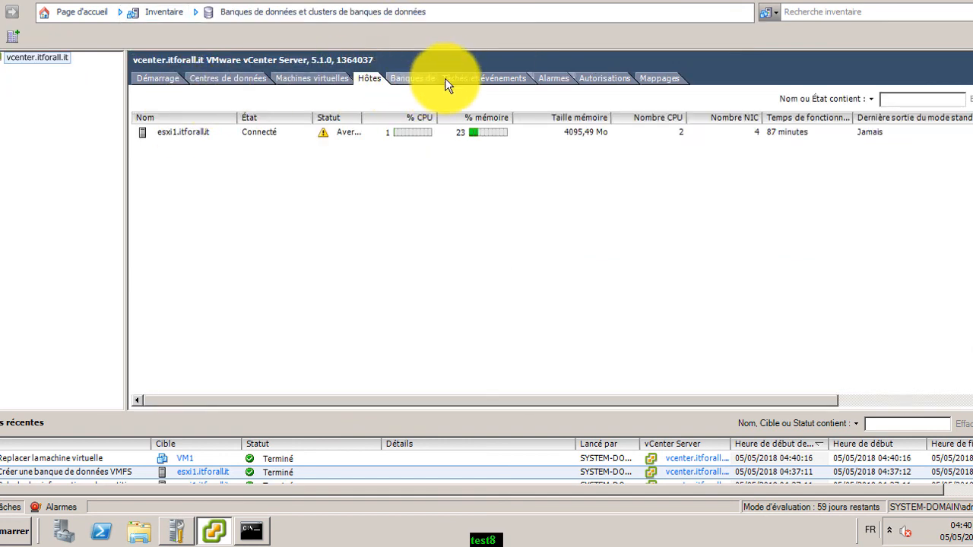
click(408, 77)
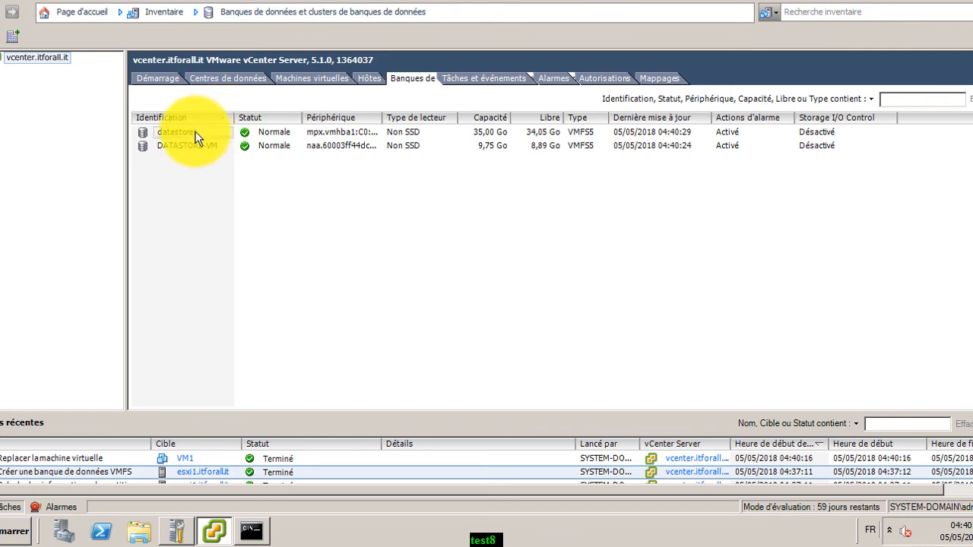
click(195, 135)
click(197, 144)
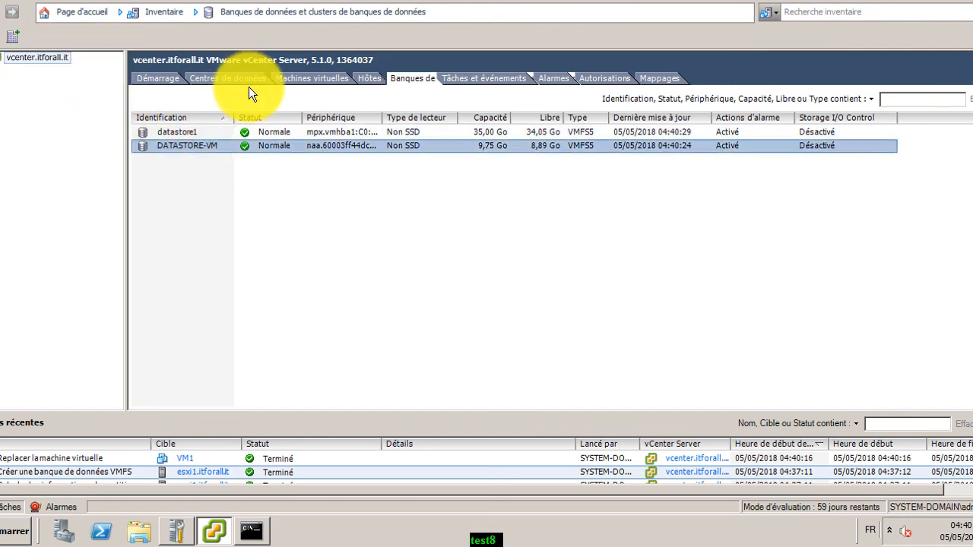
Browse DATASTORE-VM and inspect the VM1 folder's files, then close the browser
right_click(212, 141)
click(228, 153)
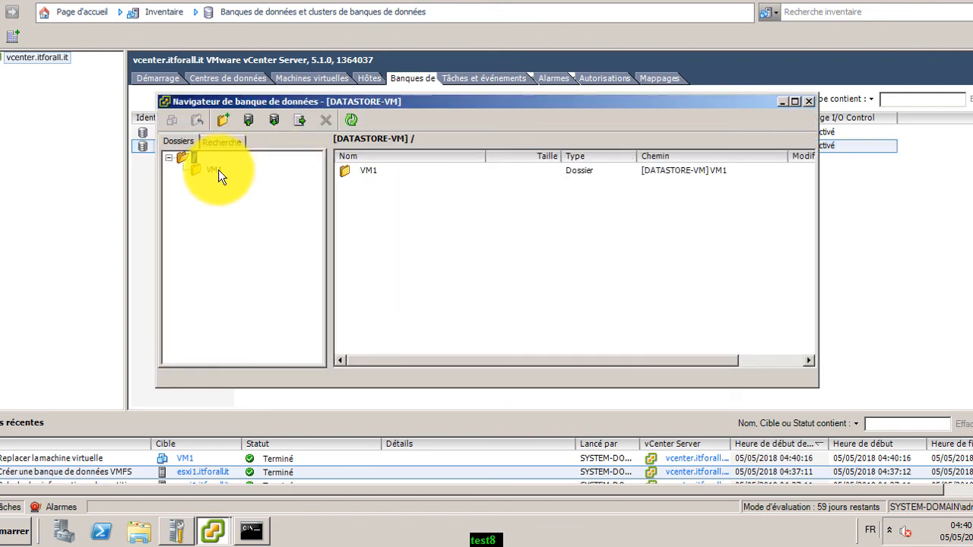
click(215, 170)
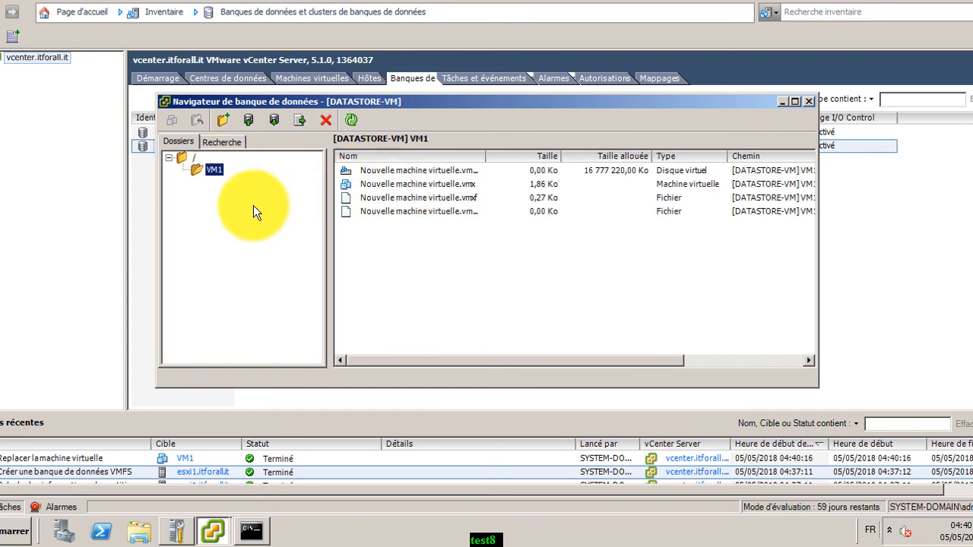
drag(489, 155, 501, 157)
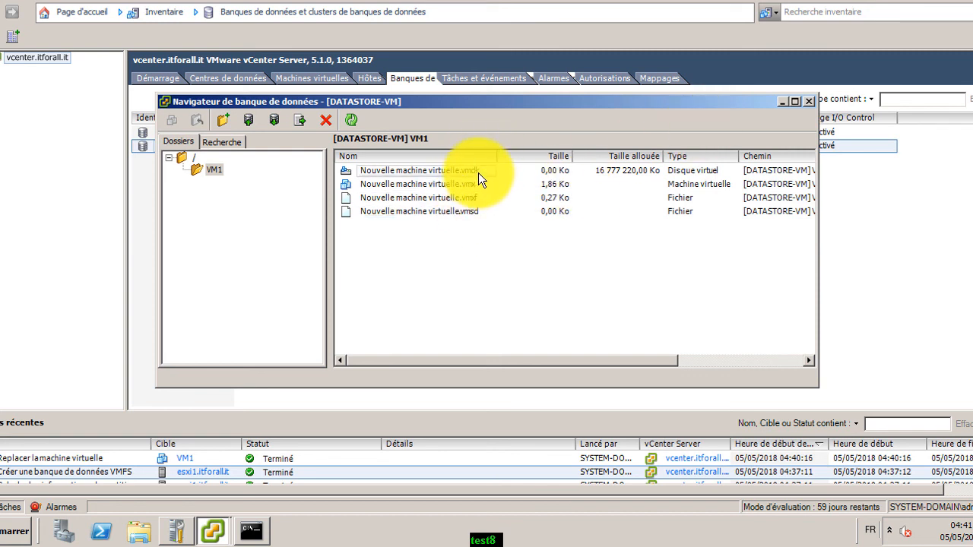
click(811, 102)
Browse datastore1 to check the VM2 folder's contents, then close the browser
click(214, 132)
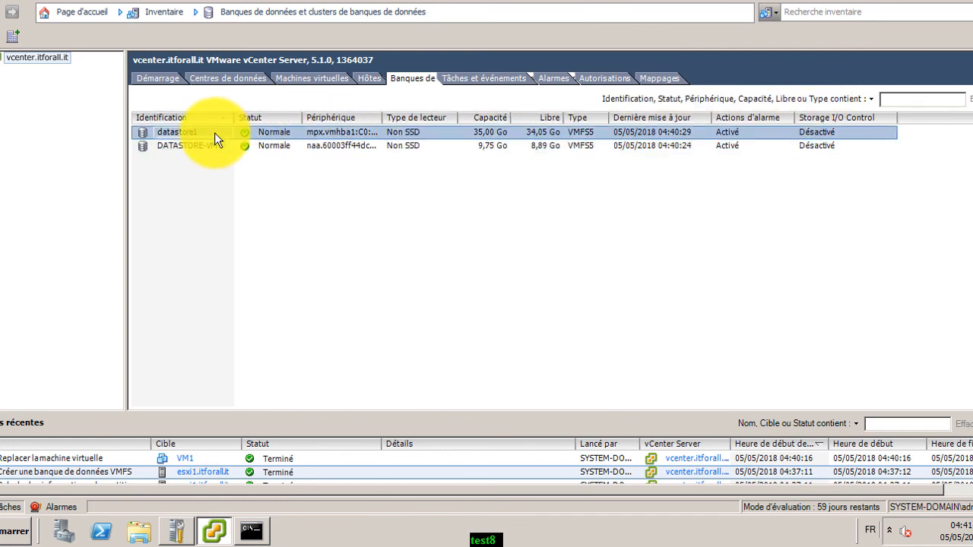
right_click(215, 132)
click(238, 146)
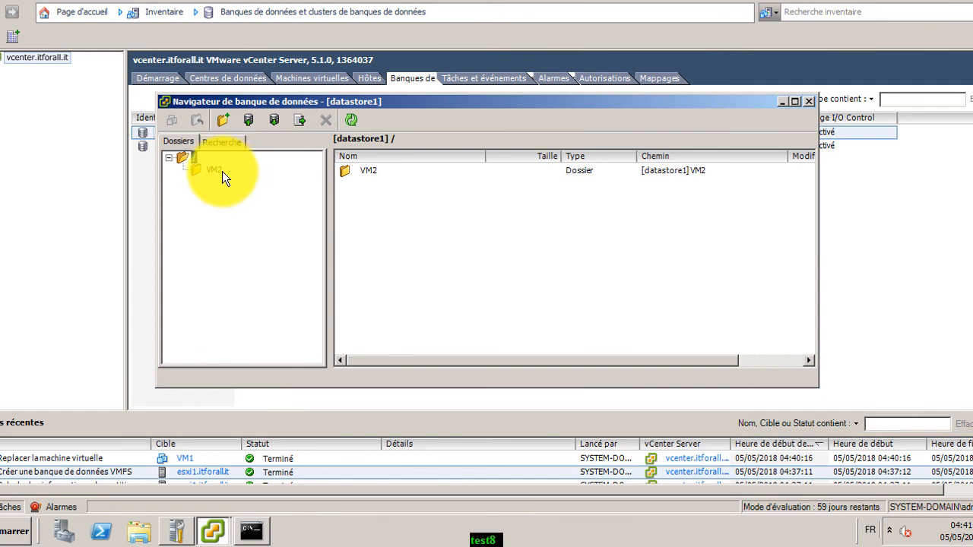
click(216, 170)
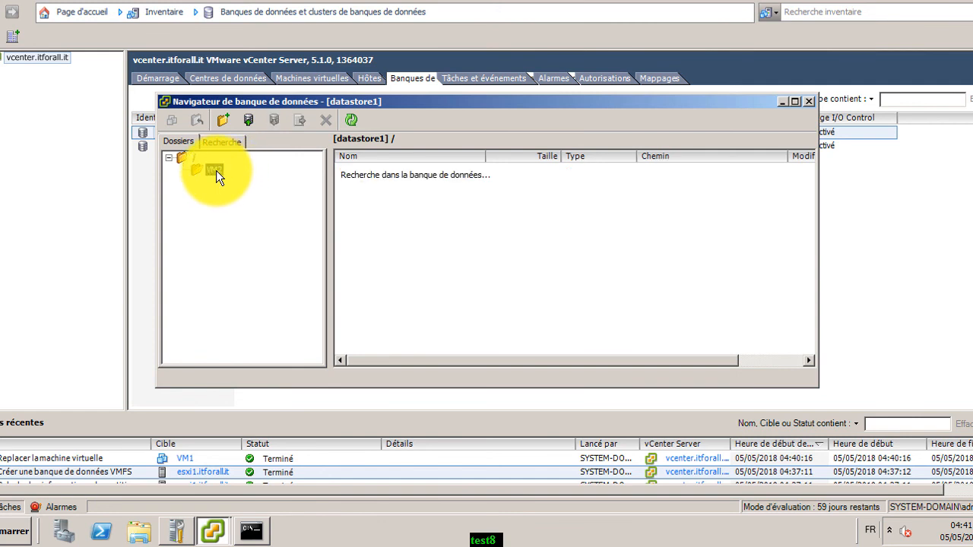
click(808, 101)
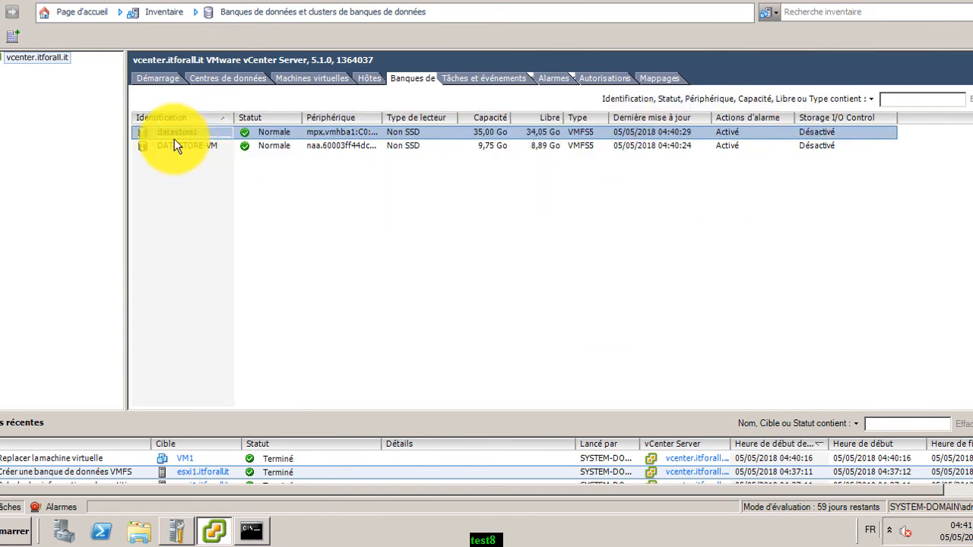
Return to the Hôtes et clusters view and select VM2 in the tree
click(0, 58)
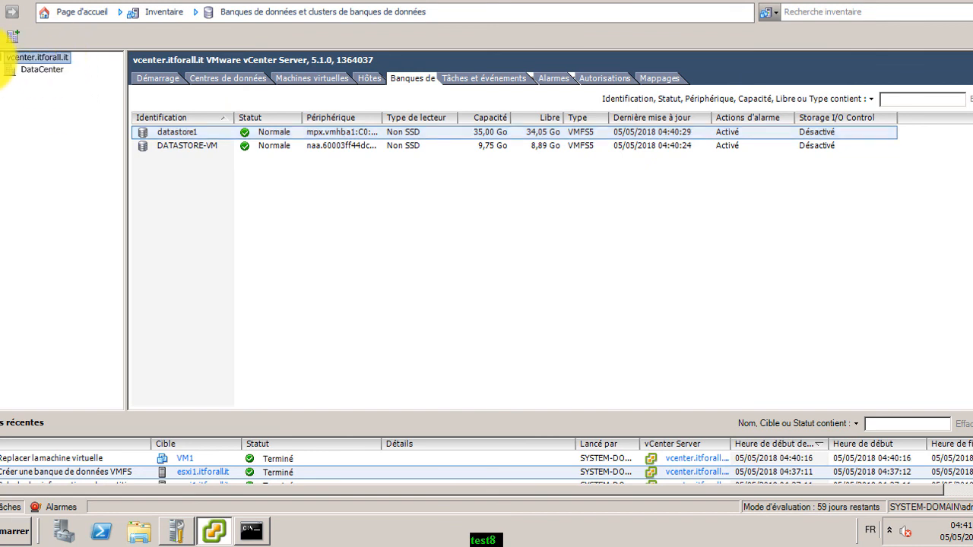
click(0, 70)
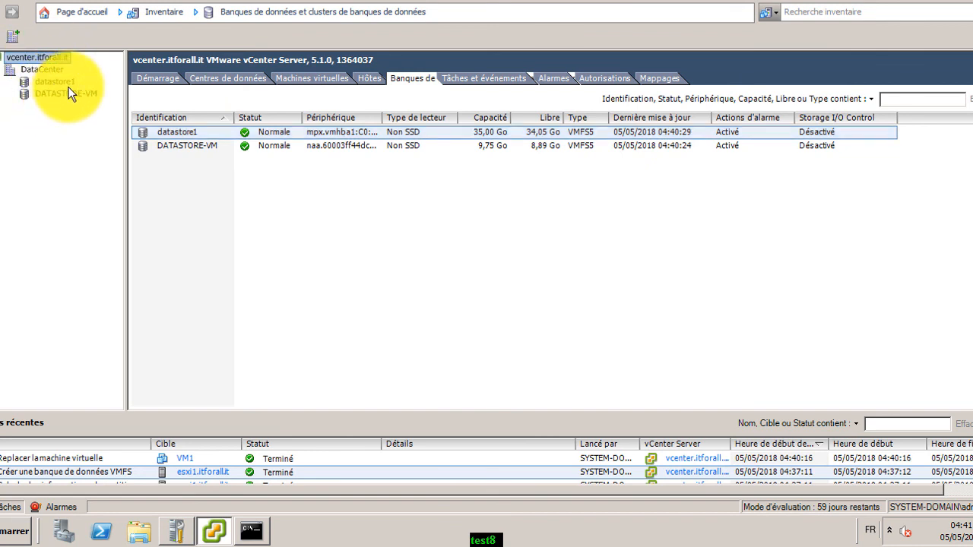
click(172, 18)
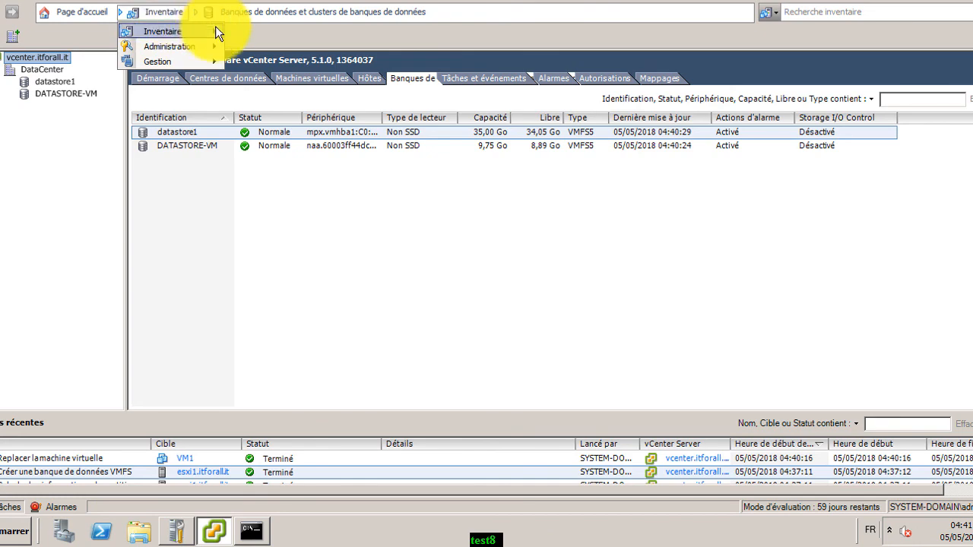
mouse_move(214, 29)
click(278, 49)
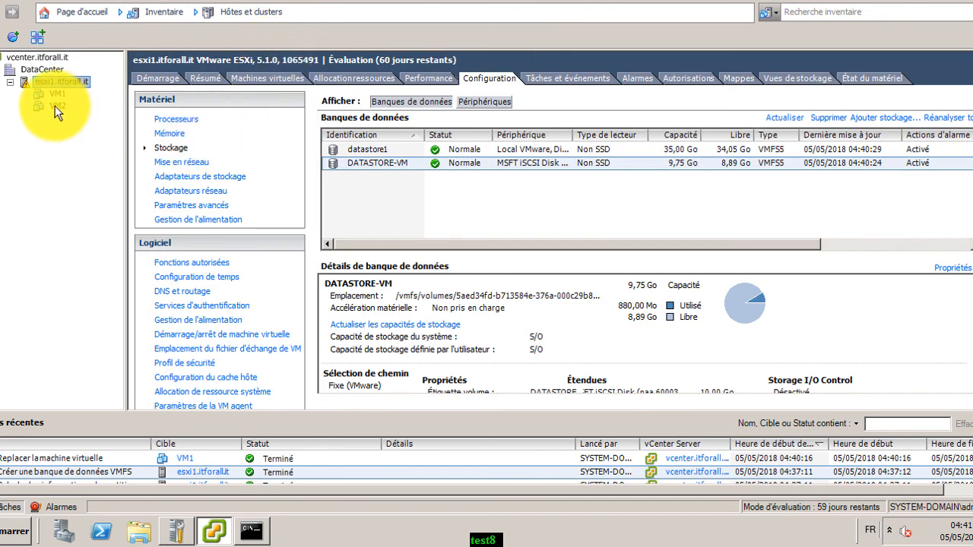
click(55, 105)
Move only VM2's storage to DATASTORE-VM and check its relocation task reaches Terminé
right_click(54, 106)
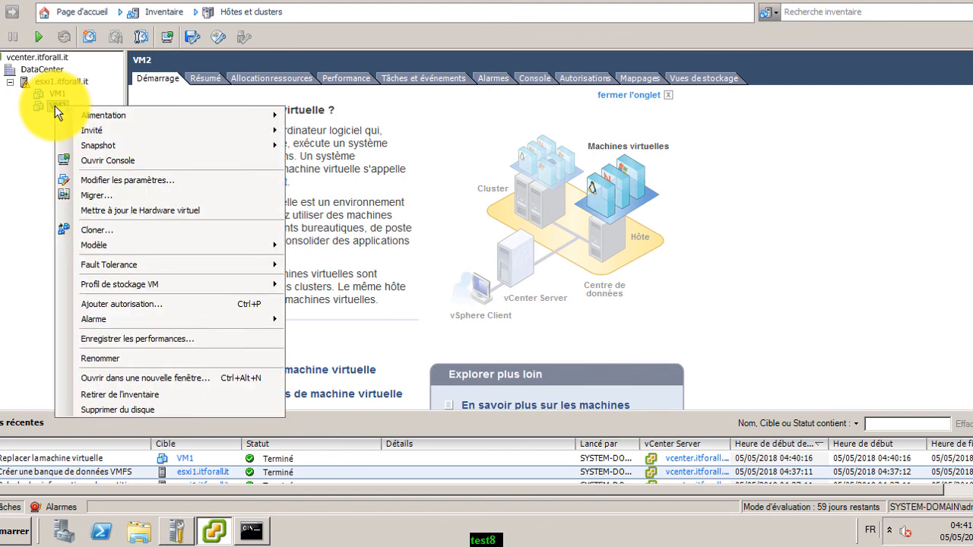
click(129, 193)
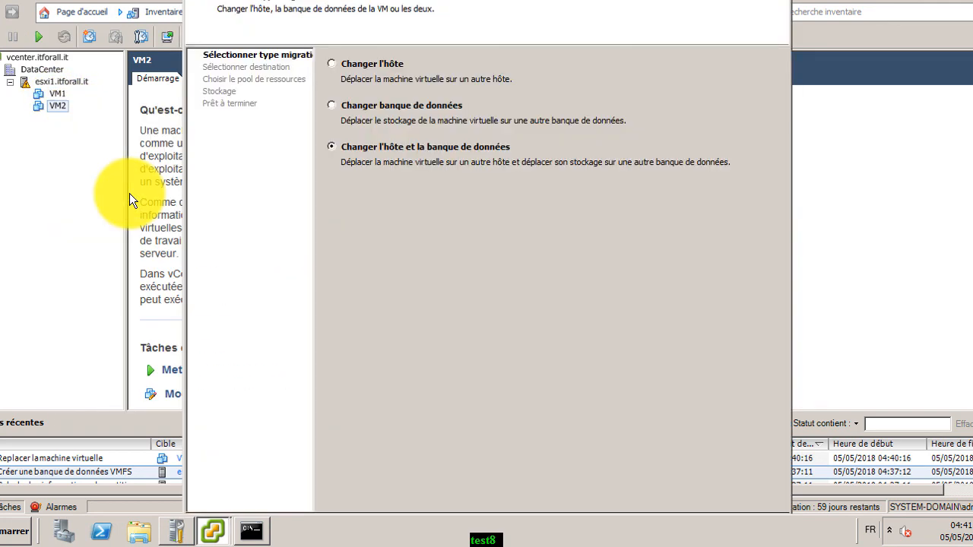
click(336, 104)
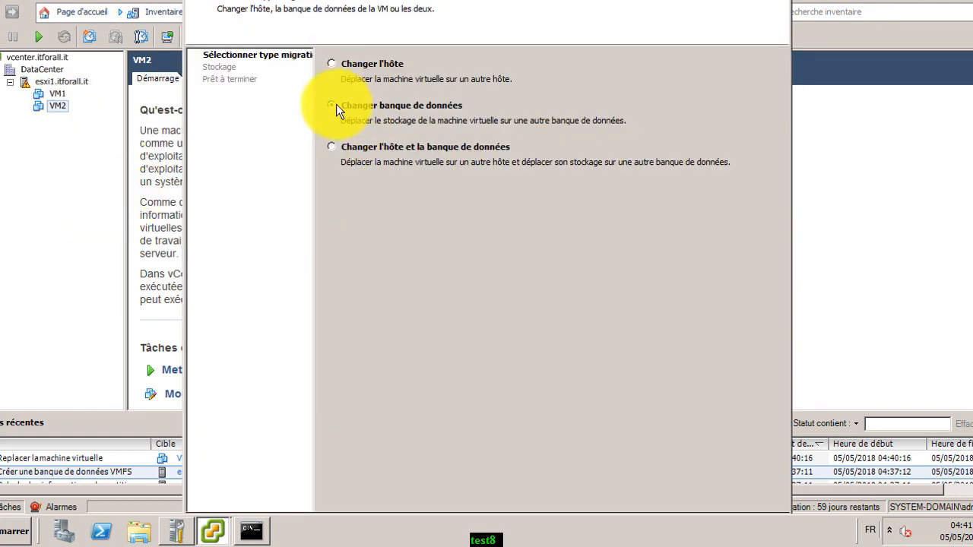
key(Return)
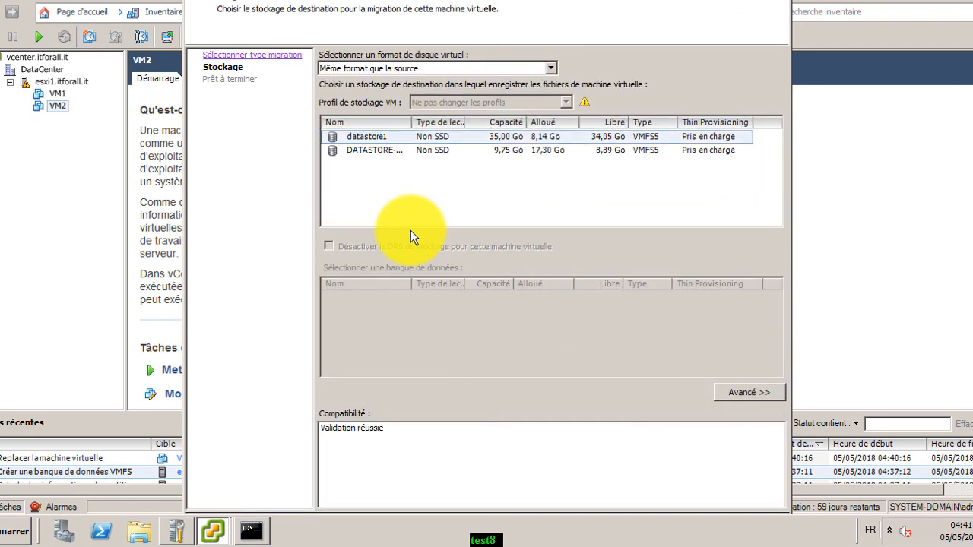
click(367, 150)
key(Return)
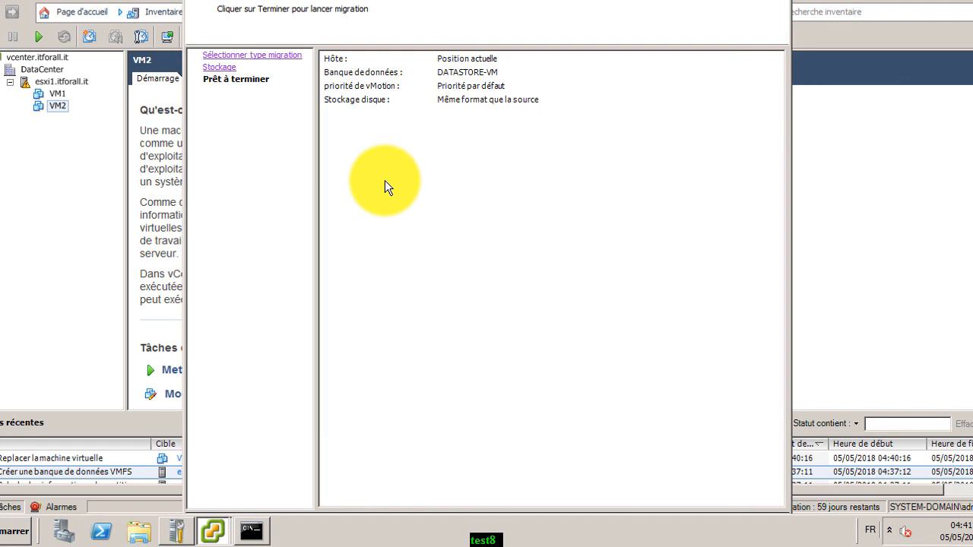
key(Return)
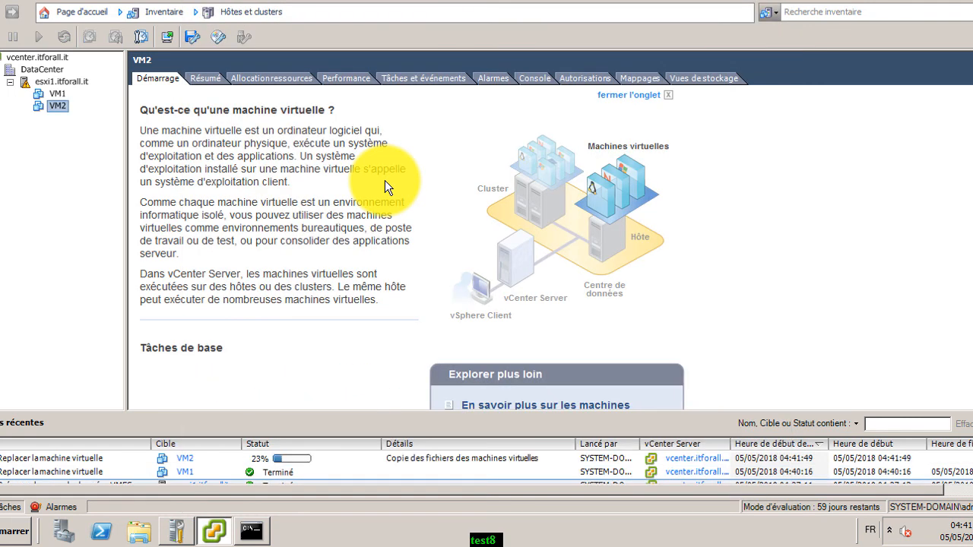
click(230, 457)
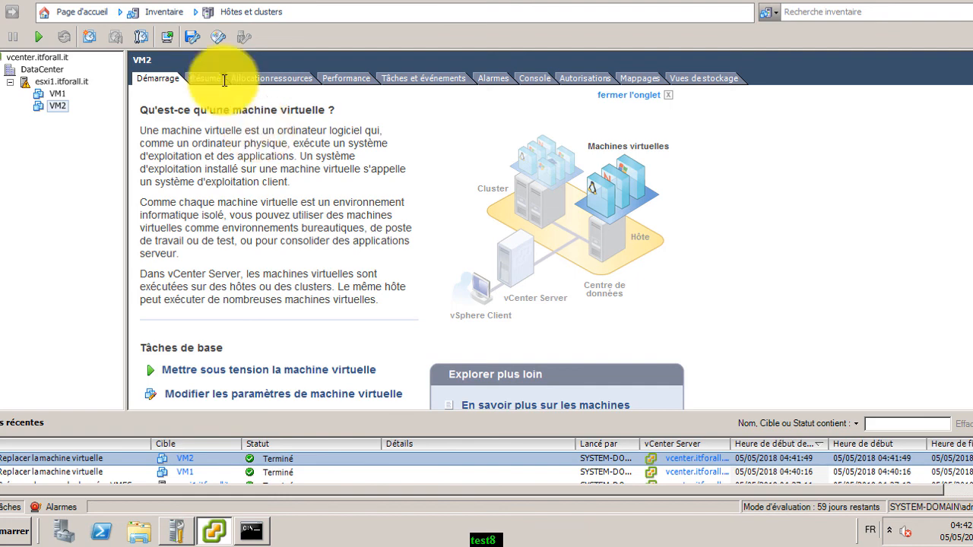
Switch to the Banques de données view and open DATASTORE-VM's page
click(186, 11)
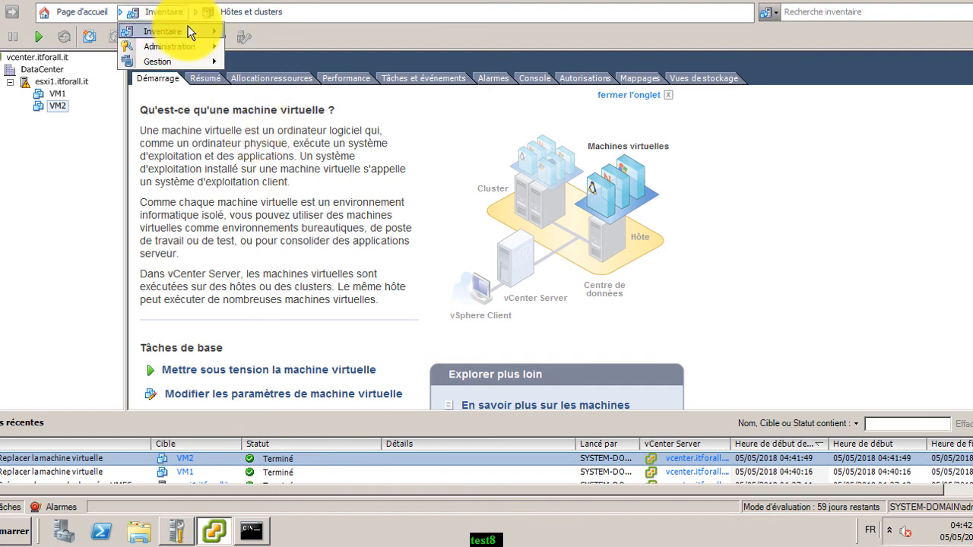
mouse_move(190, 31)
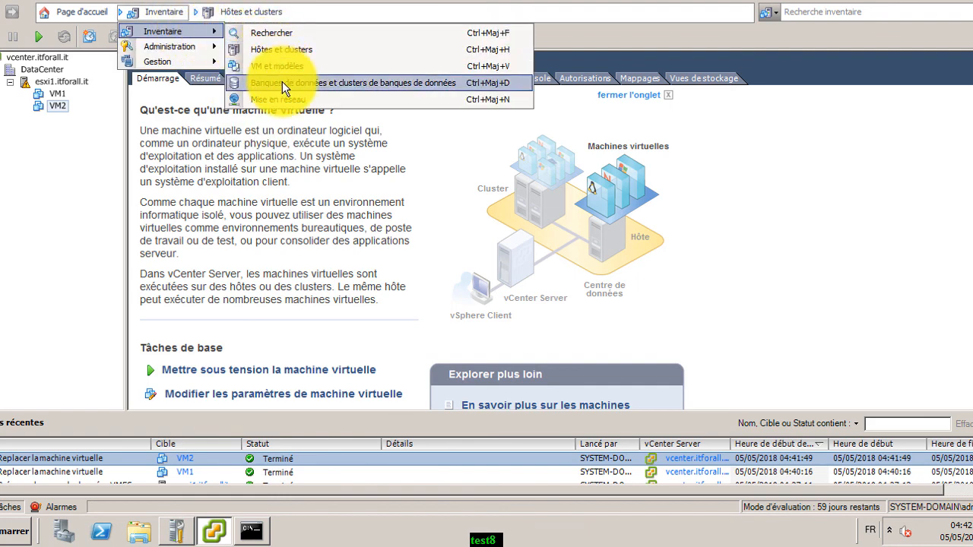
click(282, 81)
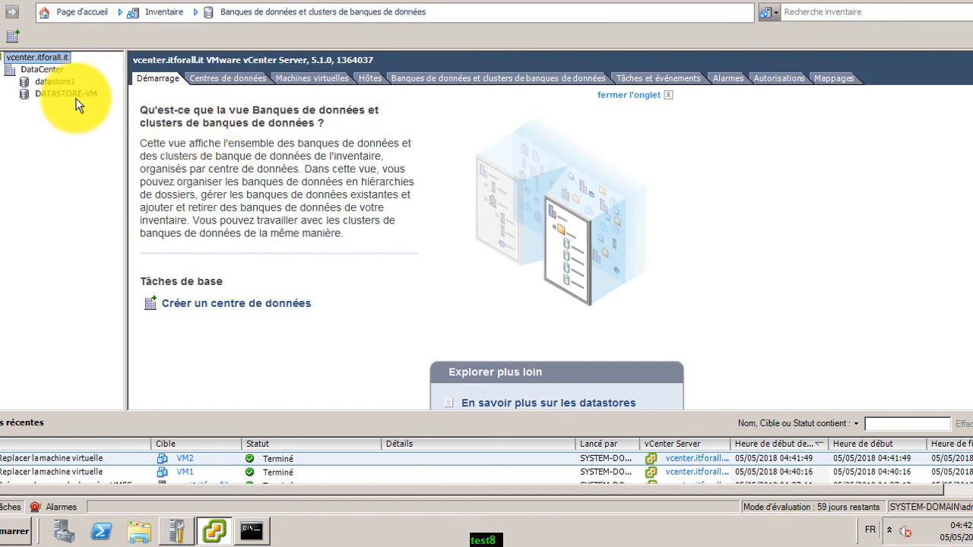
click(76, 95)
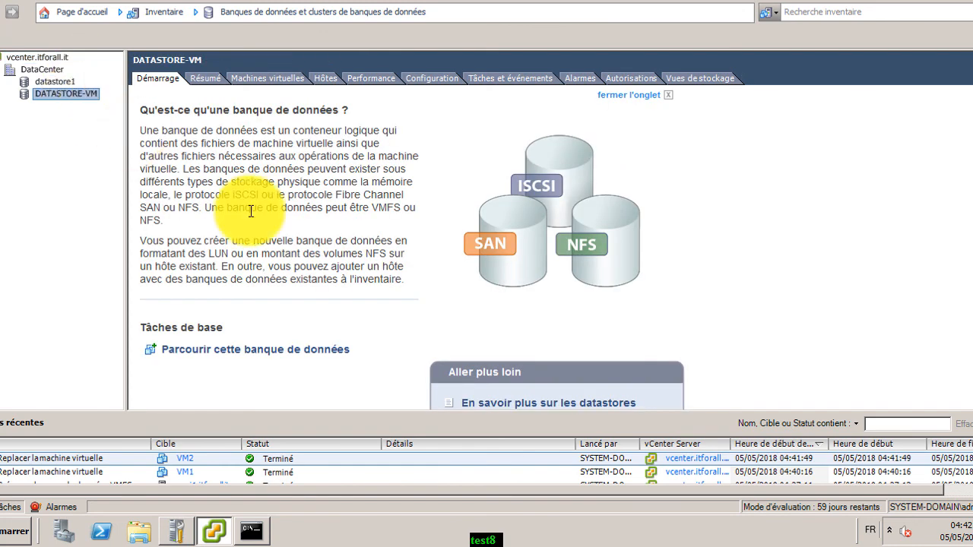
Browse DATASTORE-VM to confirm the VM1 and VM2 folders hold their files, then close the browser
click(336, 352)
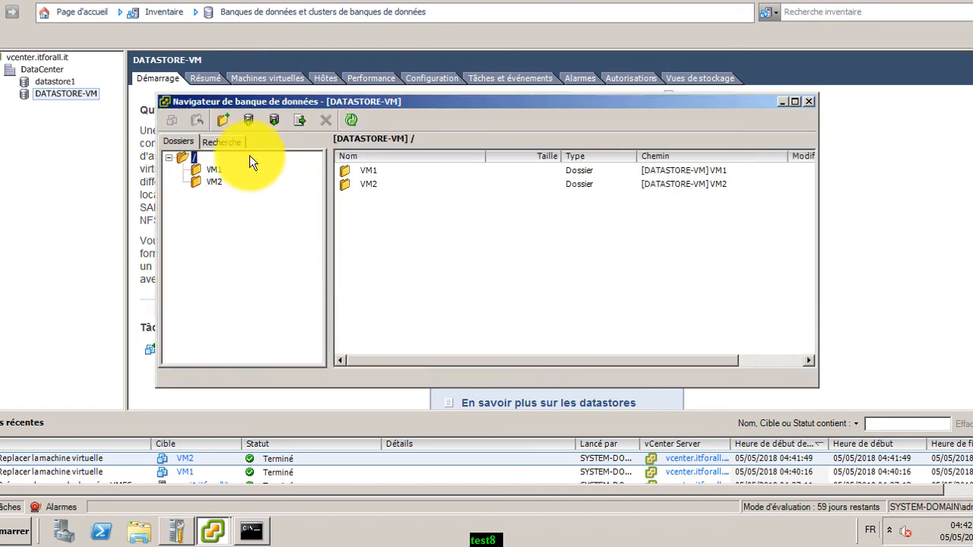
click(224, 172)
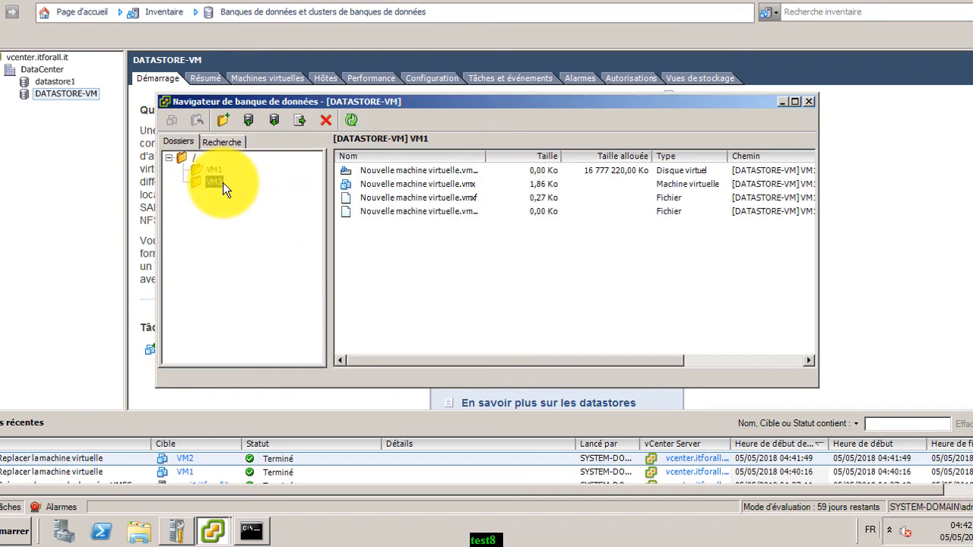
click(223, 183)
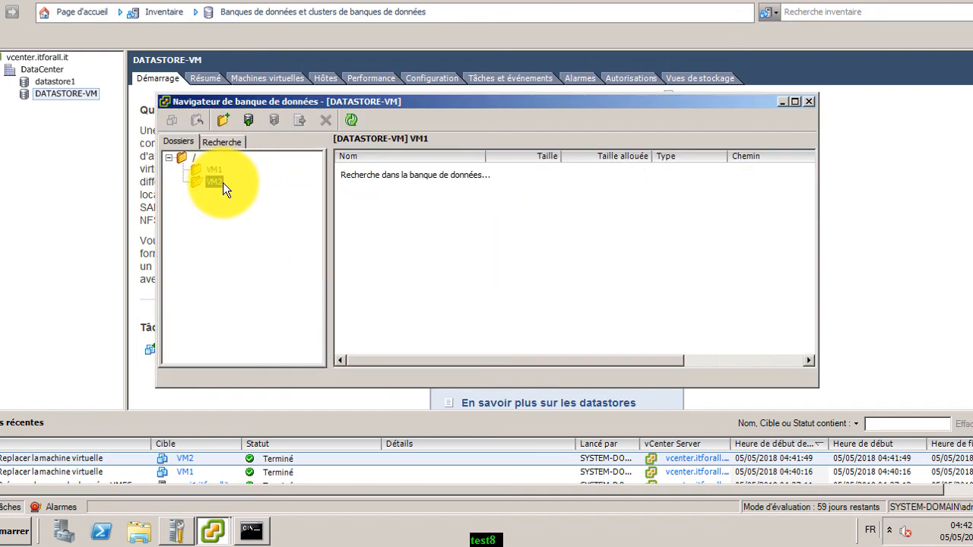
click(807, 101)
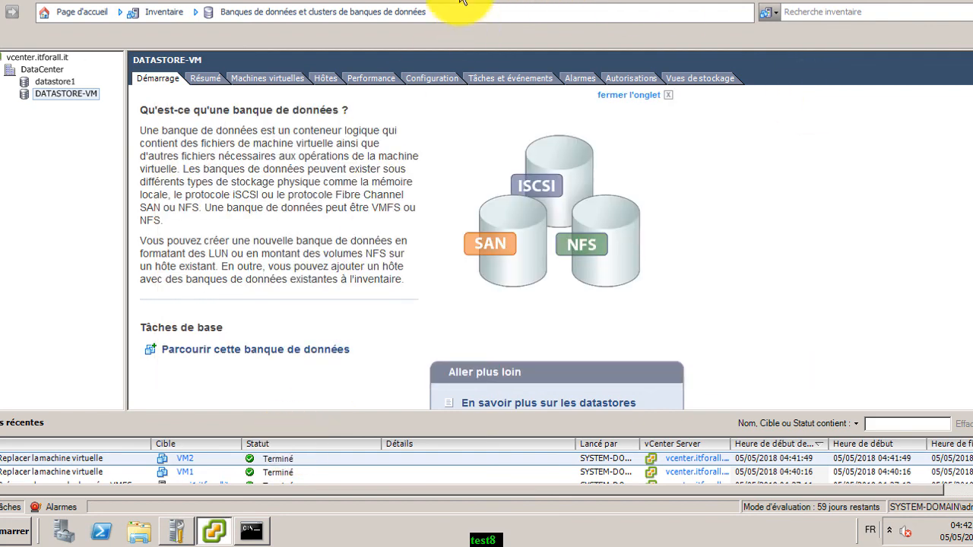
Exit the VM's full-screen console, bring PowerPoint forward and scroll toward the final slides
key(ctrl+alt+Return)
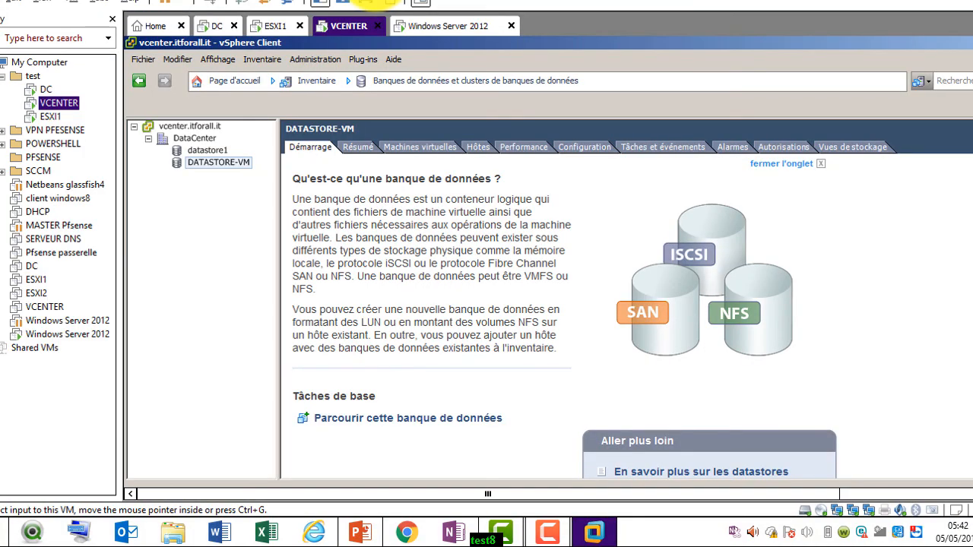
click(551, 534)
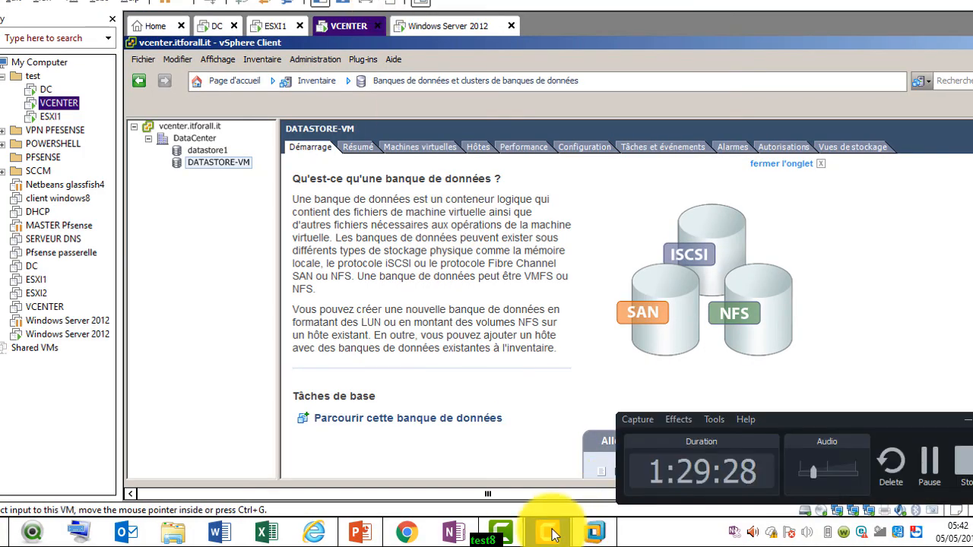
click(551, 534)
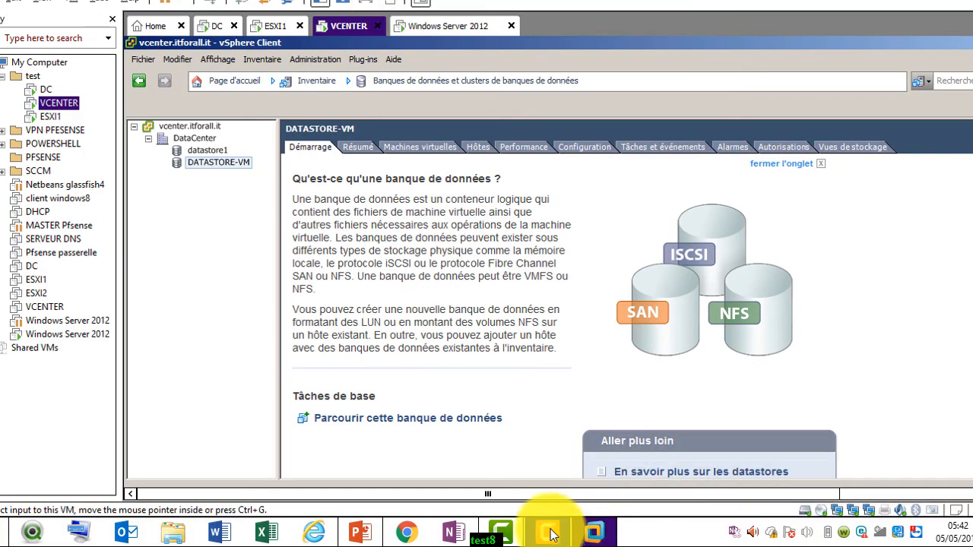
click(363, 532)
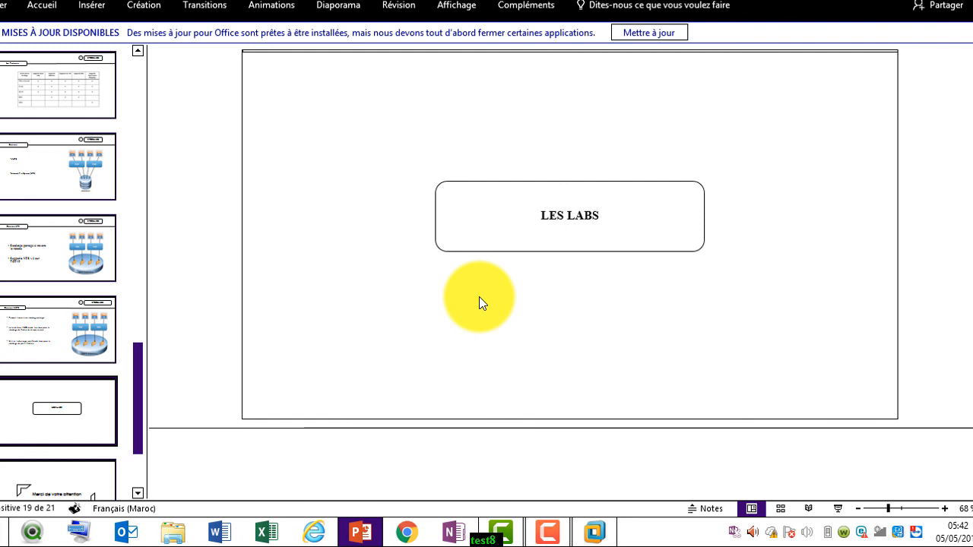
scroll(478, 296, down, 1)
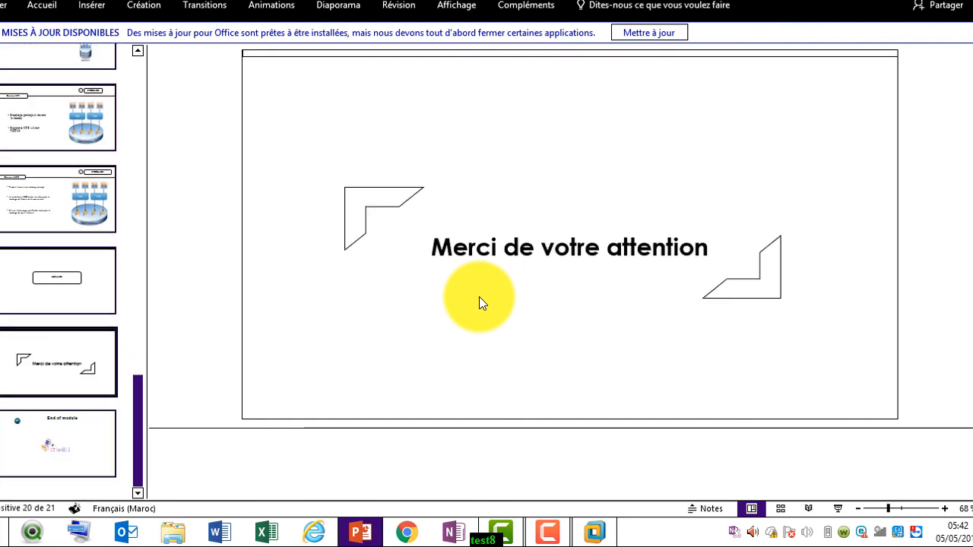